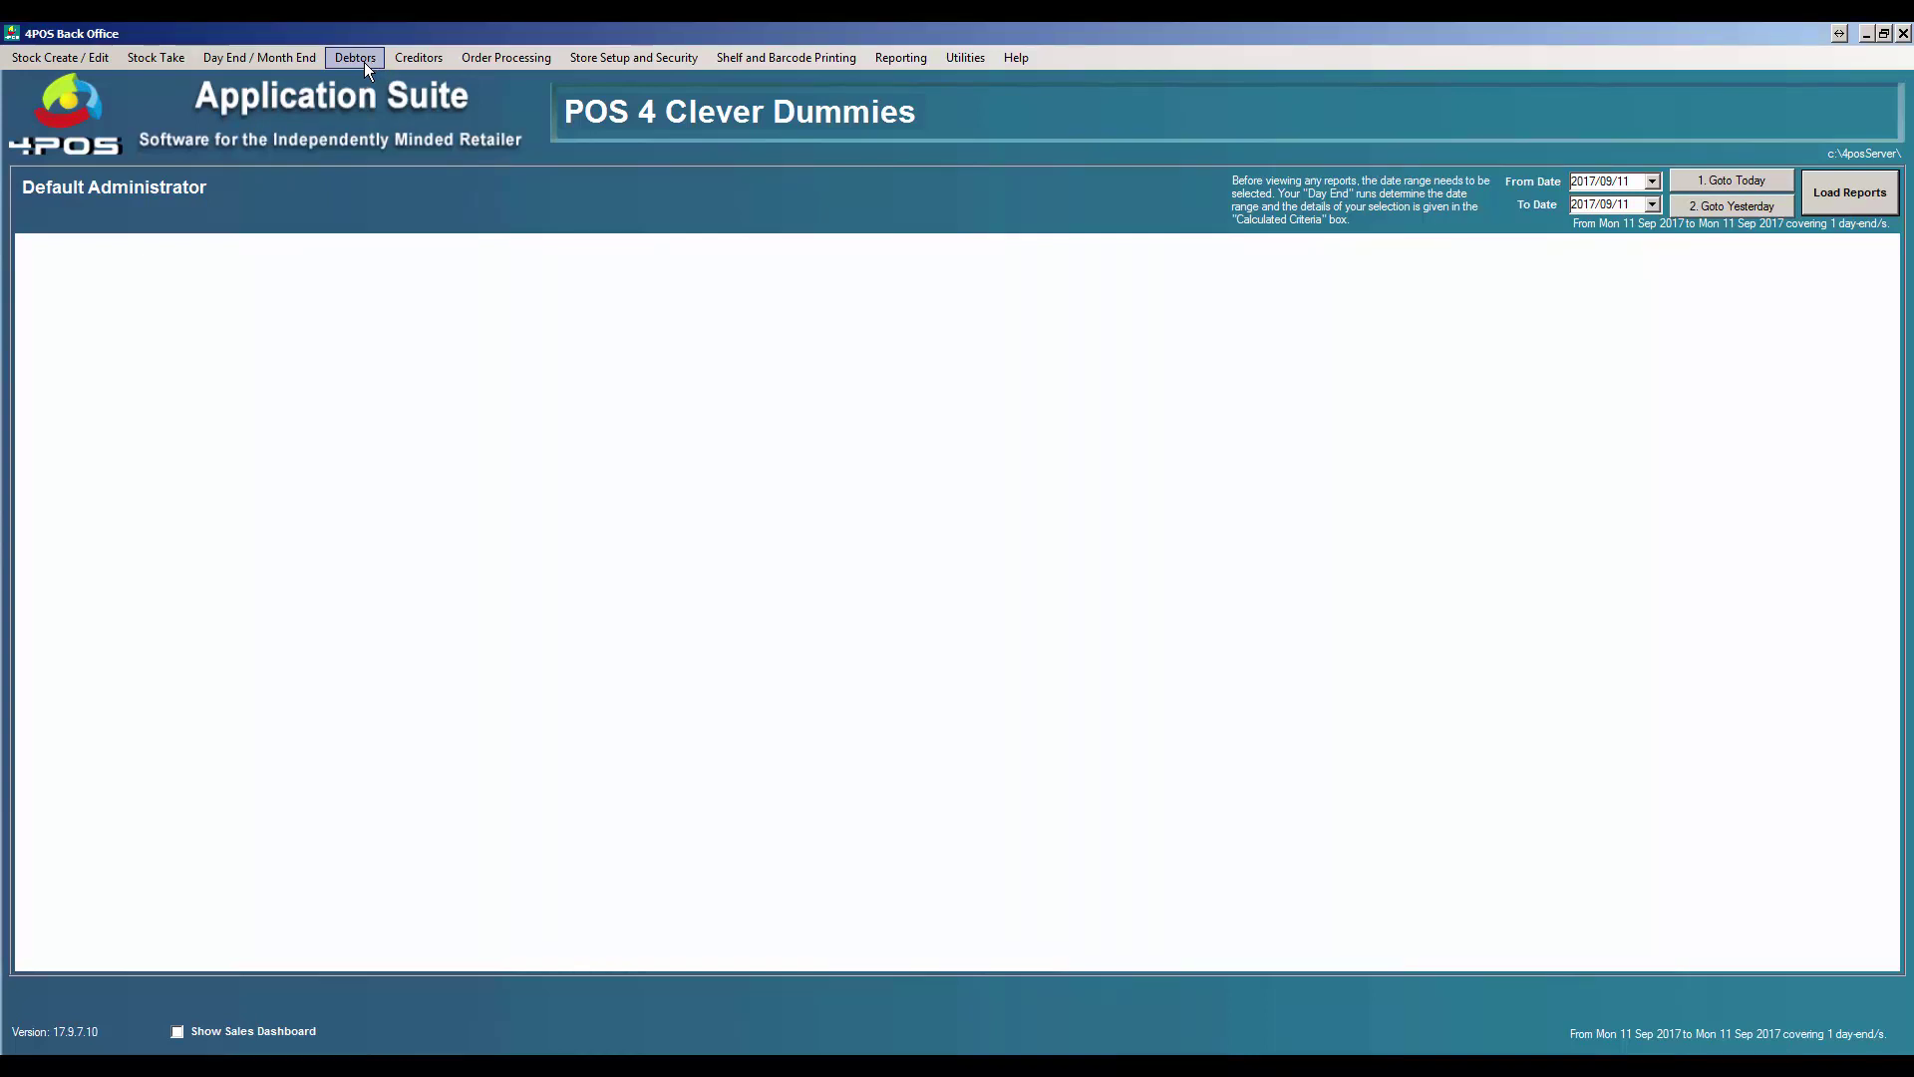
# Step: Open the Debtors menu from the menu bar
pyautogui.click(356, 58)
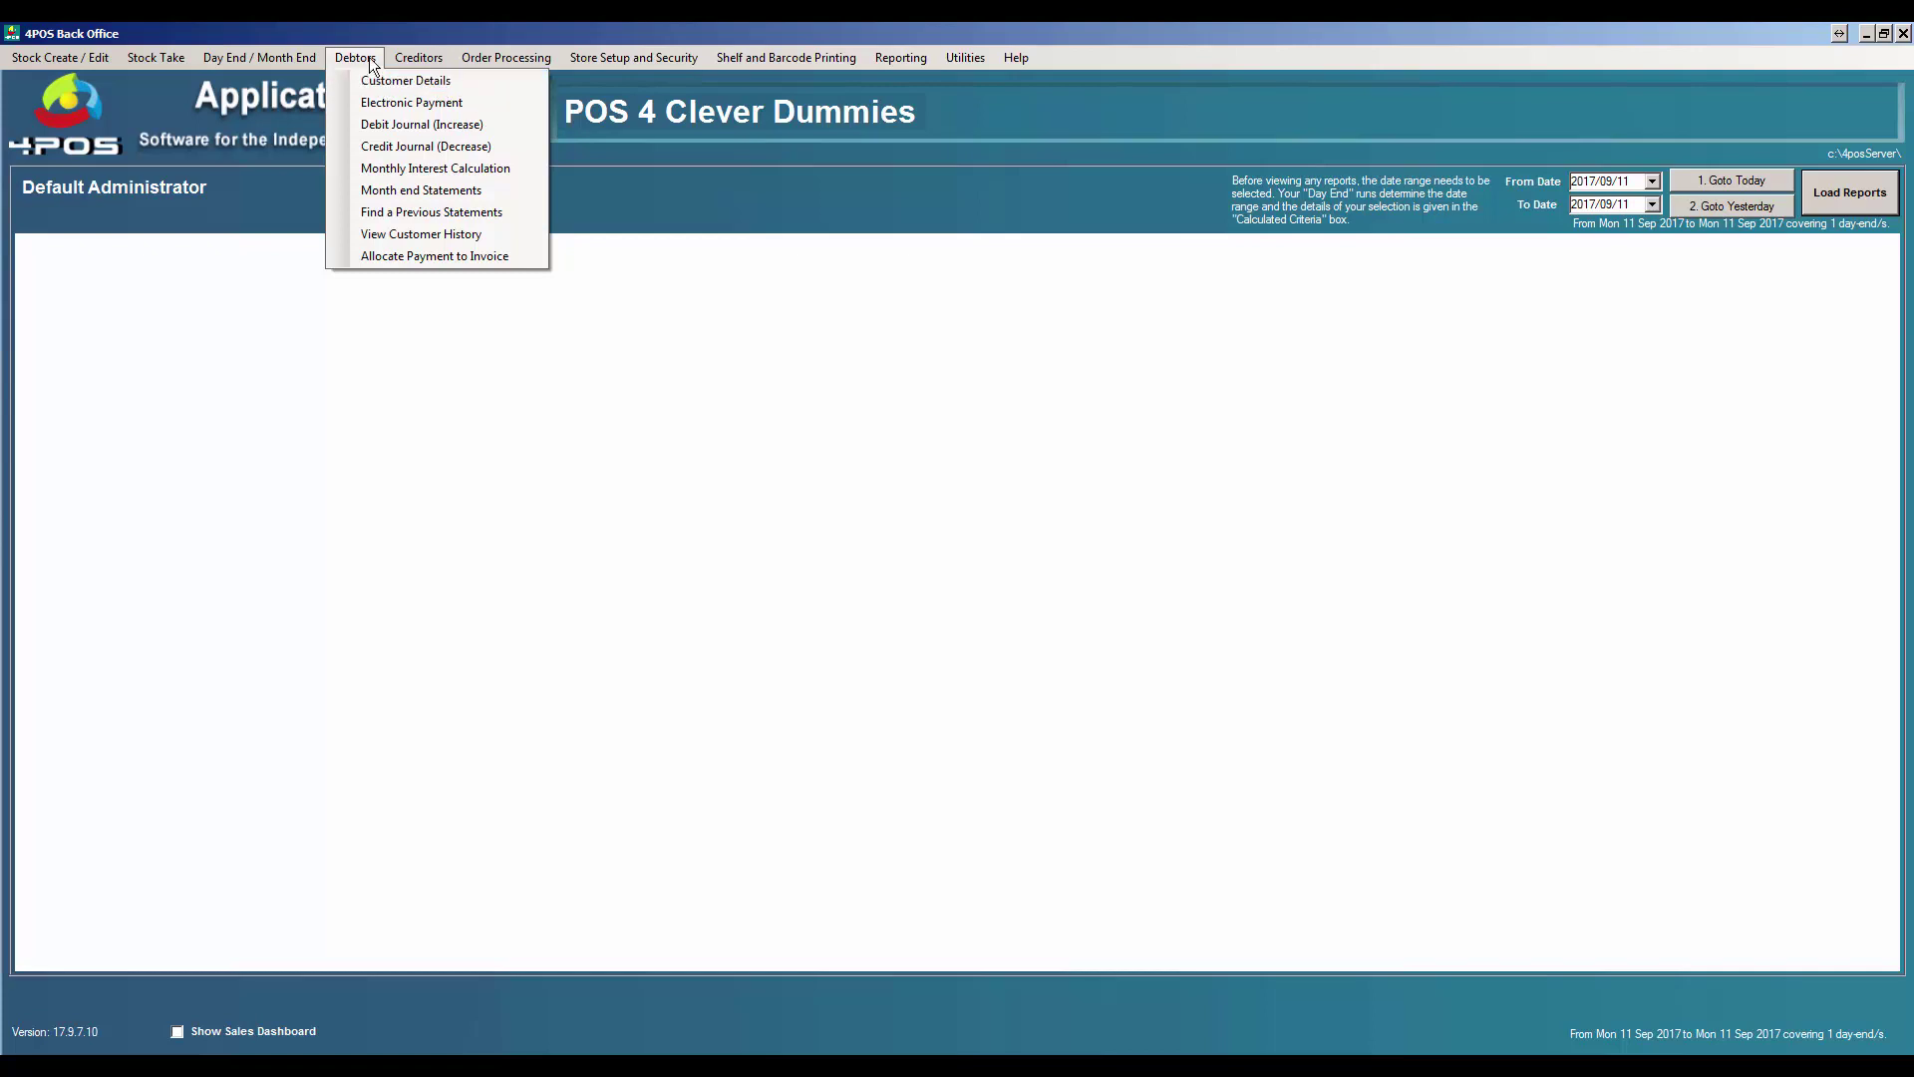
# Step: Open Customer Details and start a new blank customer record
pyautogui.click(406, 85)
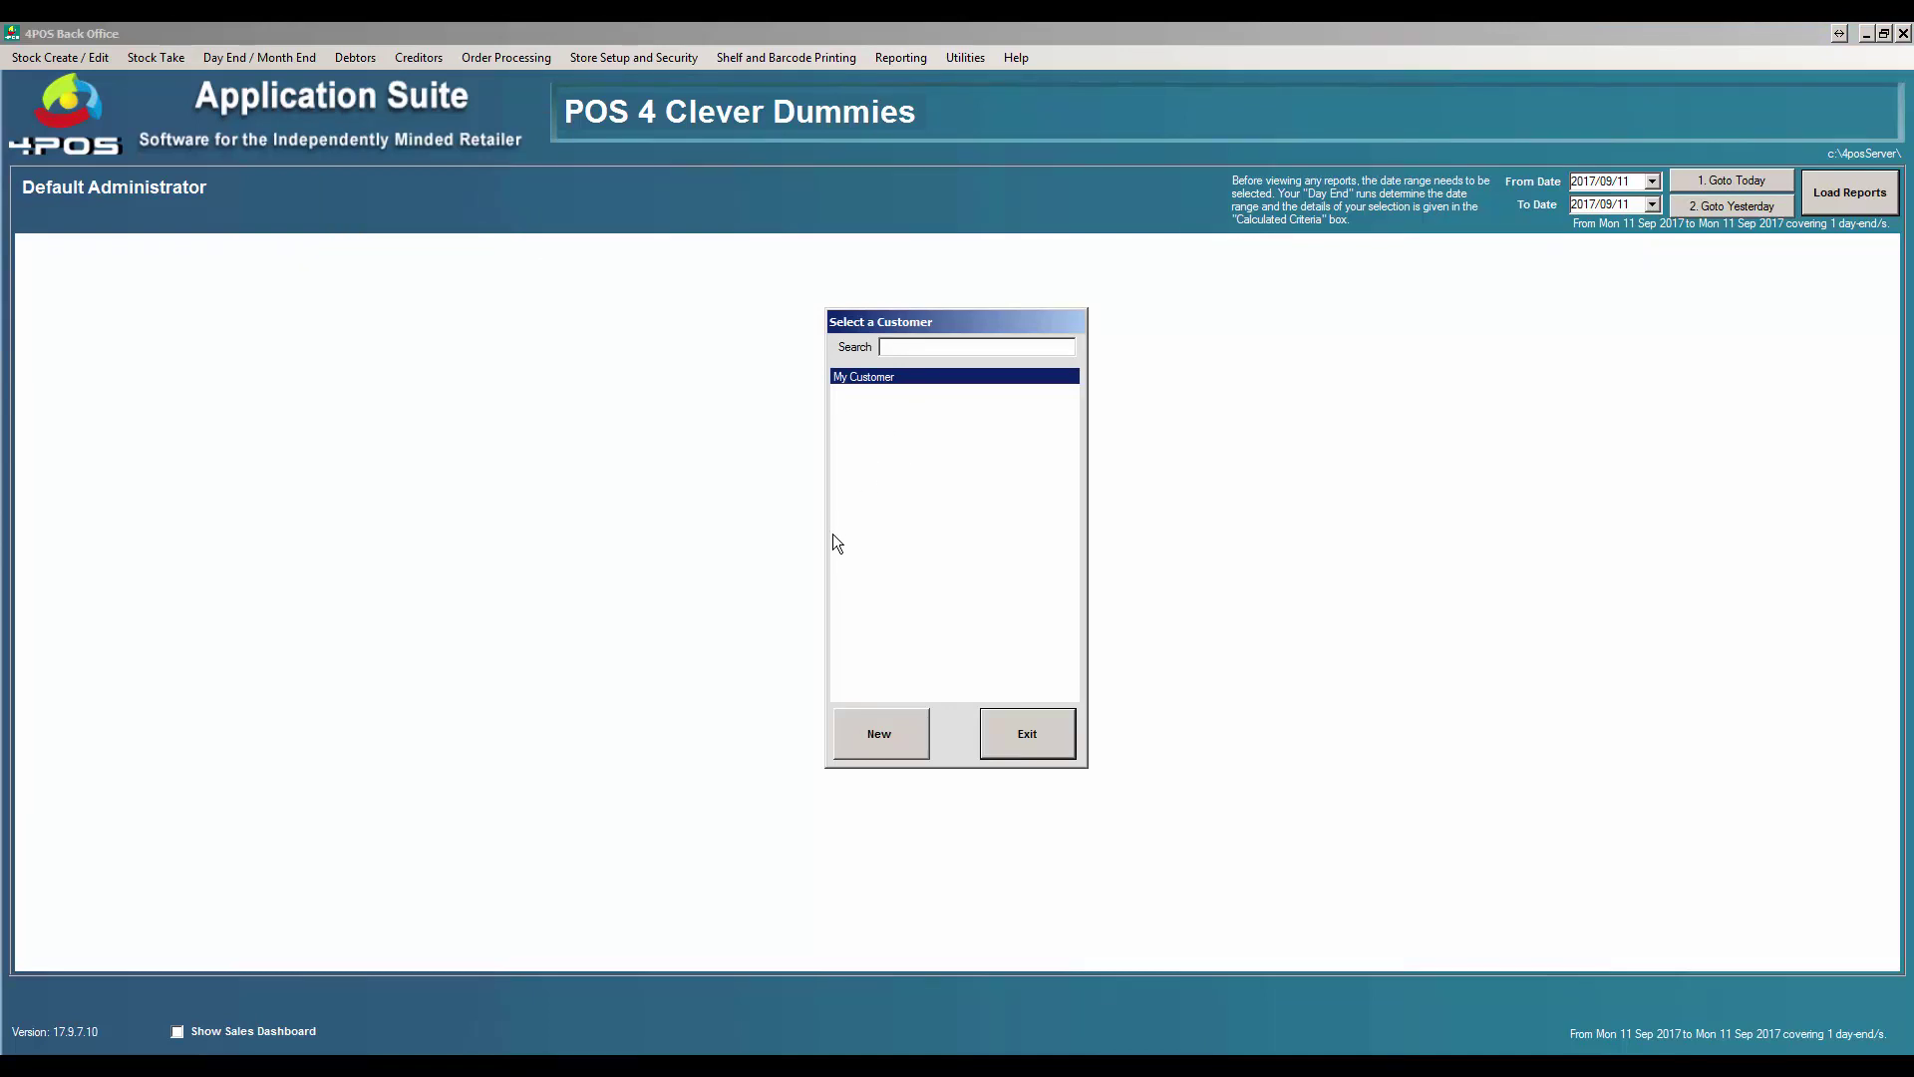
pyautogui.click(910, 740)
# Step: Enter invoice name 'My Other Customer', the contact person's name, telephone, fax and e-mail, and begin the physical address
pyautogui.click(835, 450)
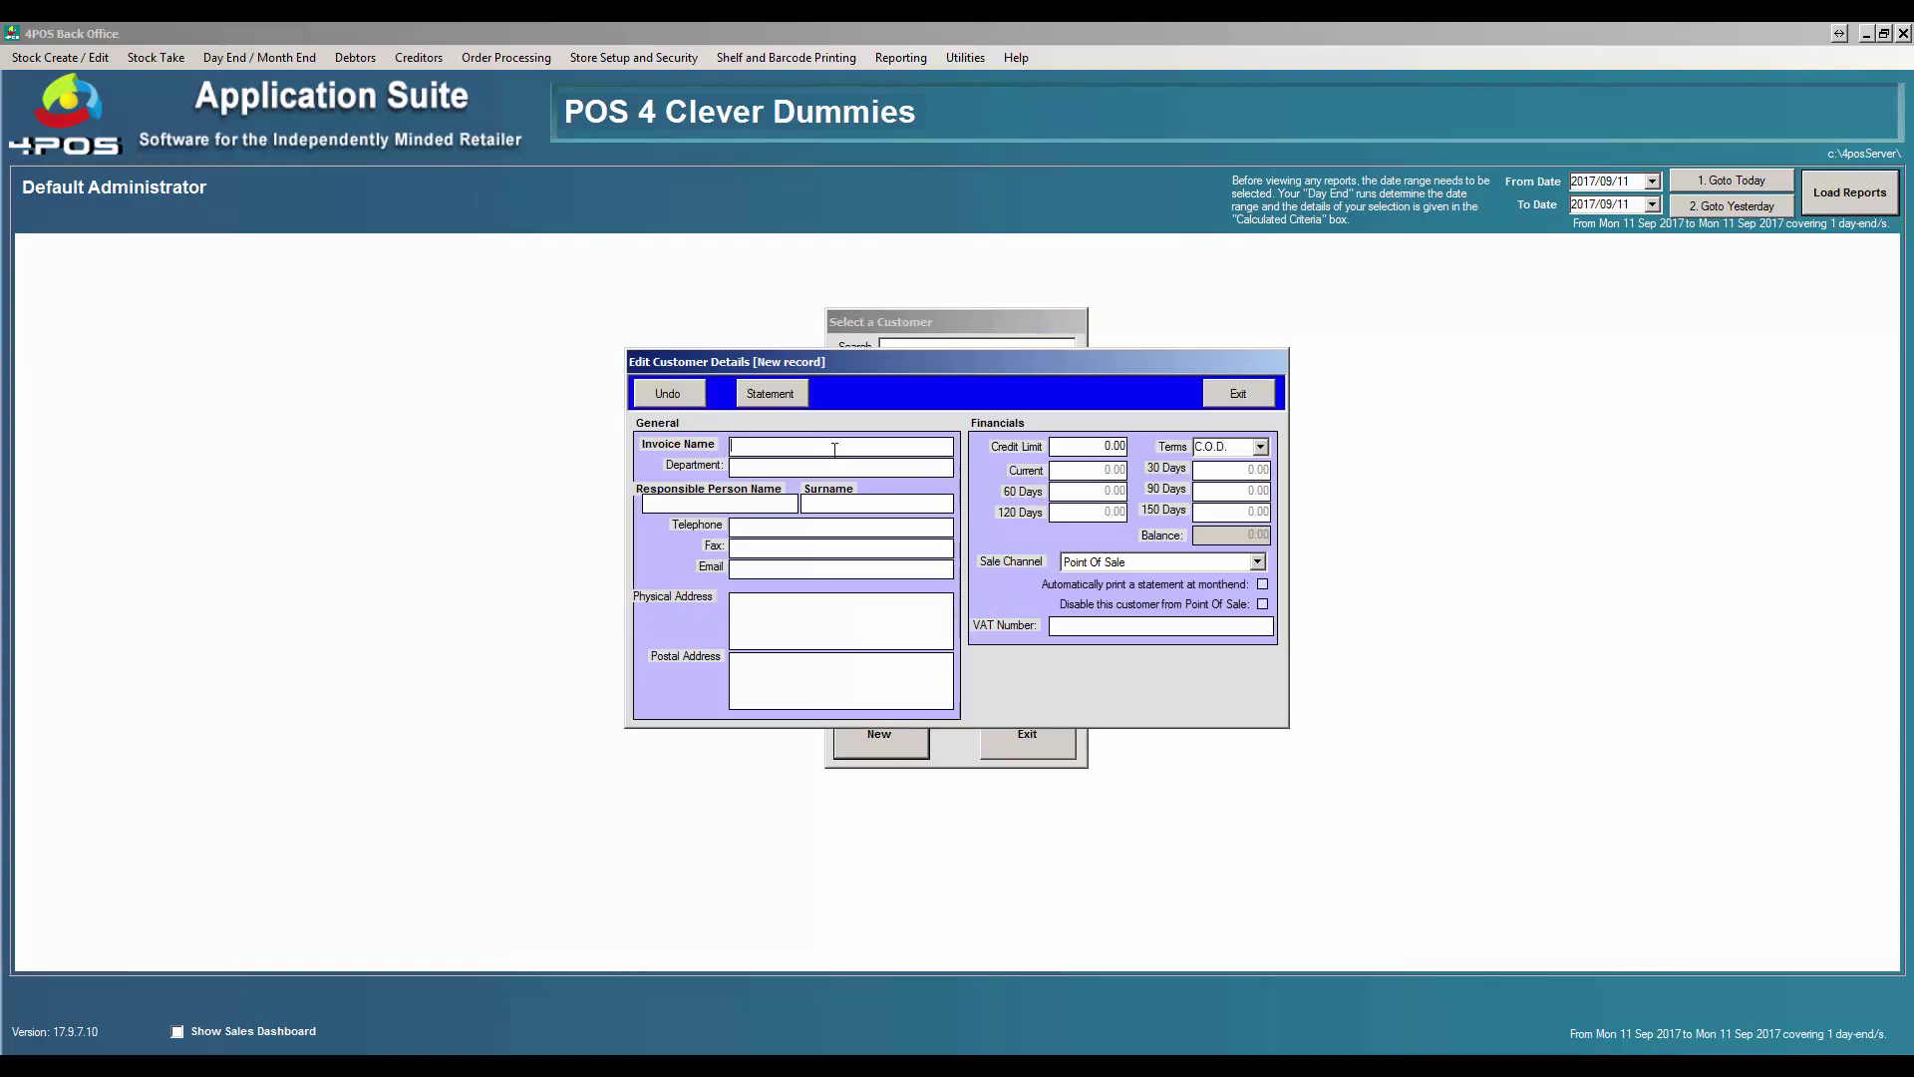
pyautogui.write('M')
pyautogui.write('y Other ')
pyautogui.write('C')
pyautogui.write('ustomer')
pyautogui.write('Joe')
pyautogui.write('Soa')
pyautogui.write('555')
pyautogui.write('-1234')
pyautogui.press('Tab')
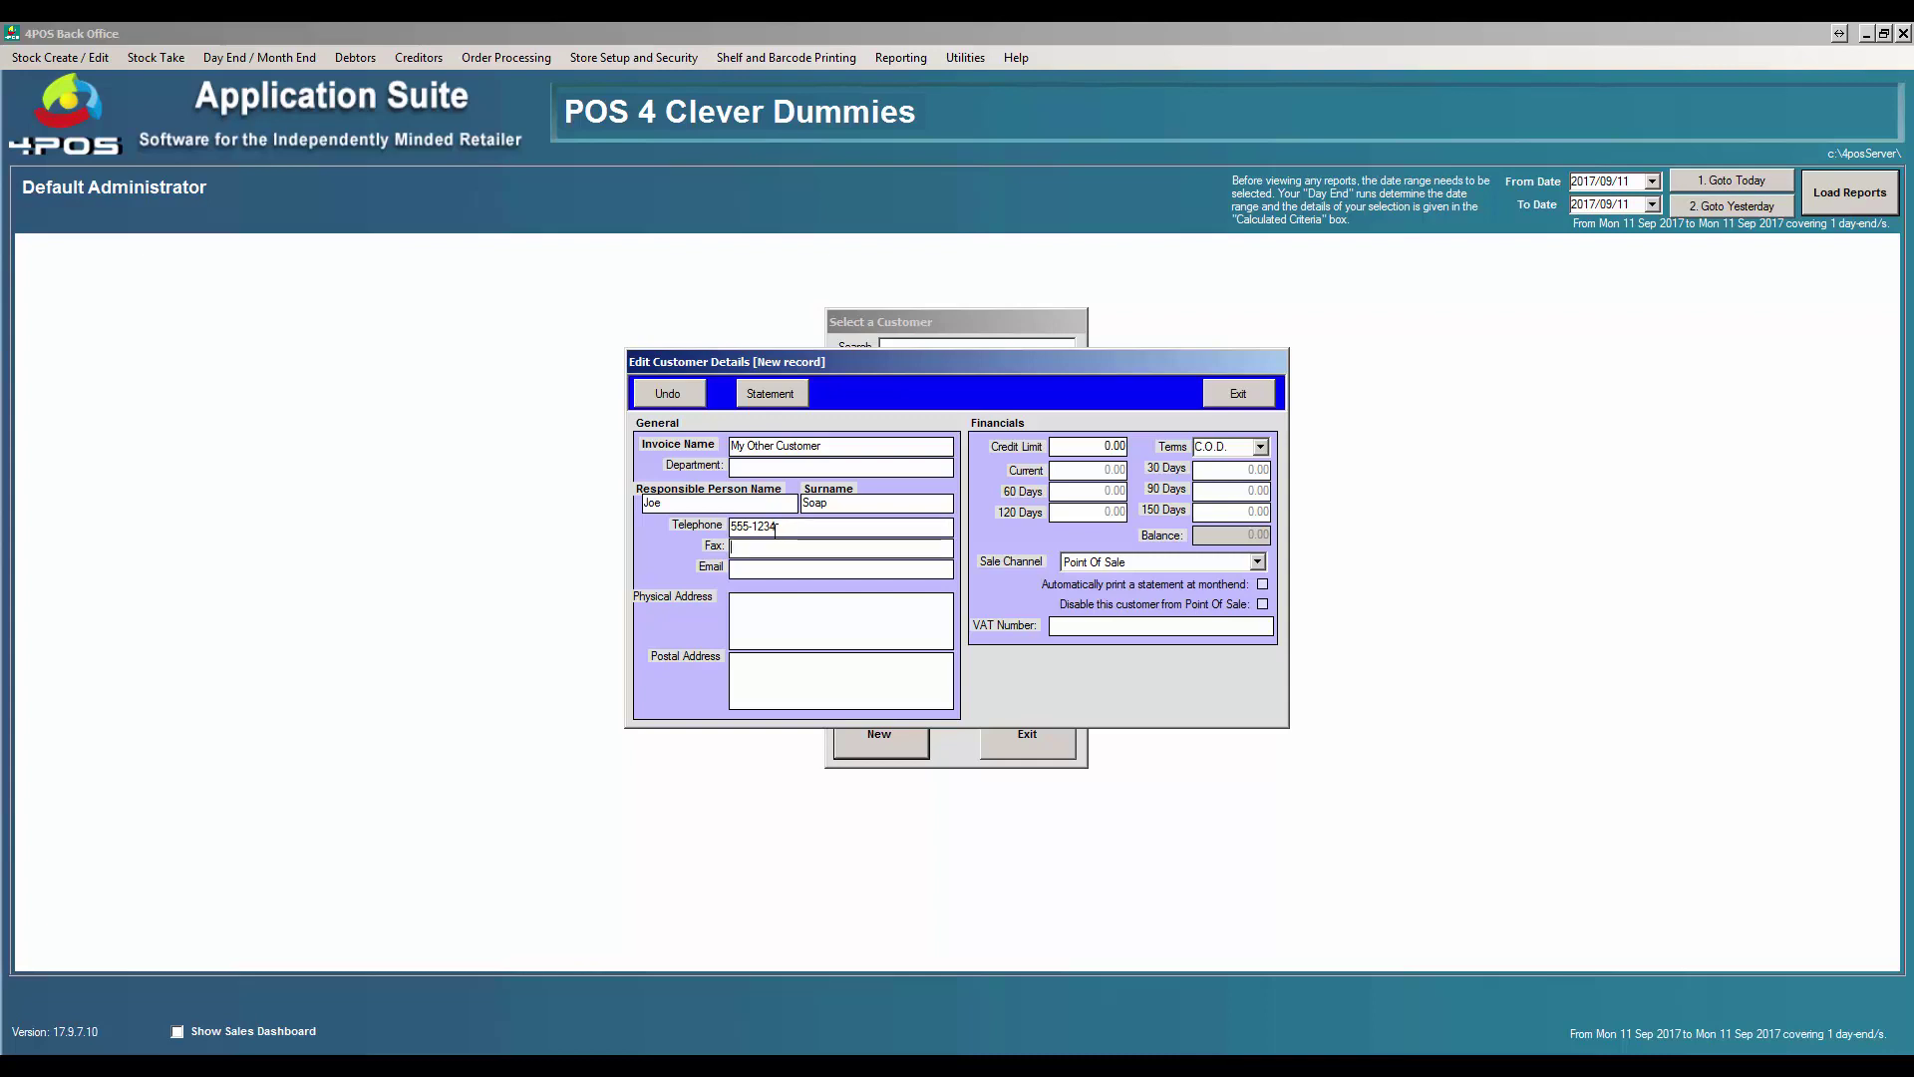
pyautogui.write('555')
pyautogui.write('-1234')
pyautogui.write('Joe@')
pyautogui.write('soapcompany')
pyautogui.write('.com')
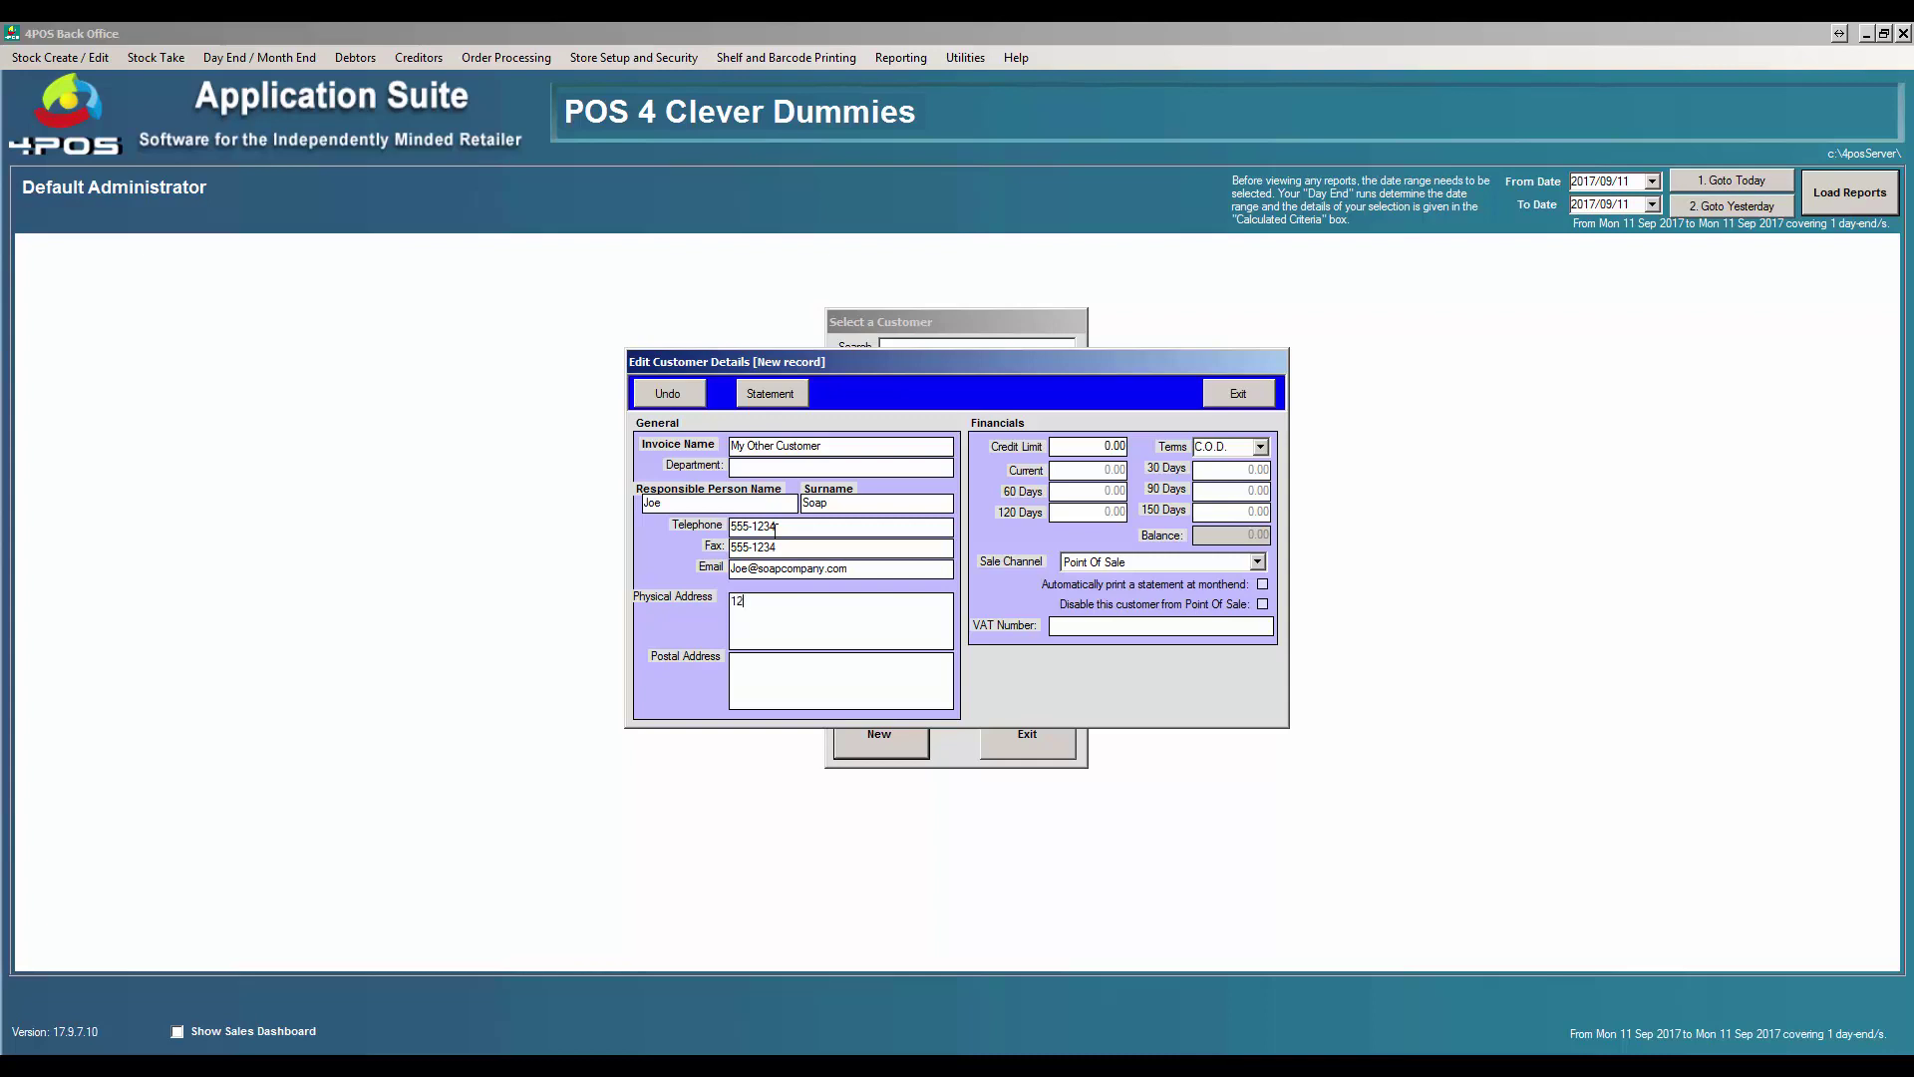
# Step: Finish the physical address and fill in the customer's PO Box postal address
pyautogui.press('Tab')
pyautogui.write('POS')
pyautogui.press('BackSpace')
pyautogui.write('Box 1234')
pyautogui.press('Tab')
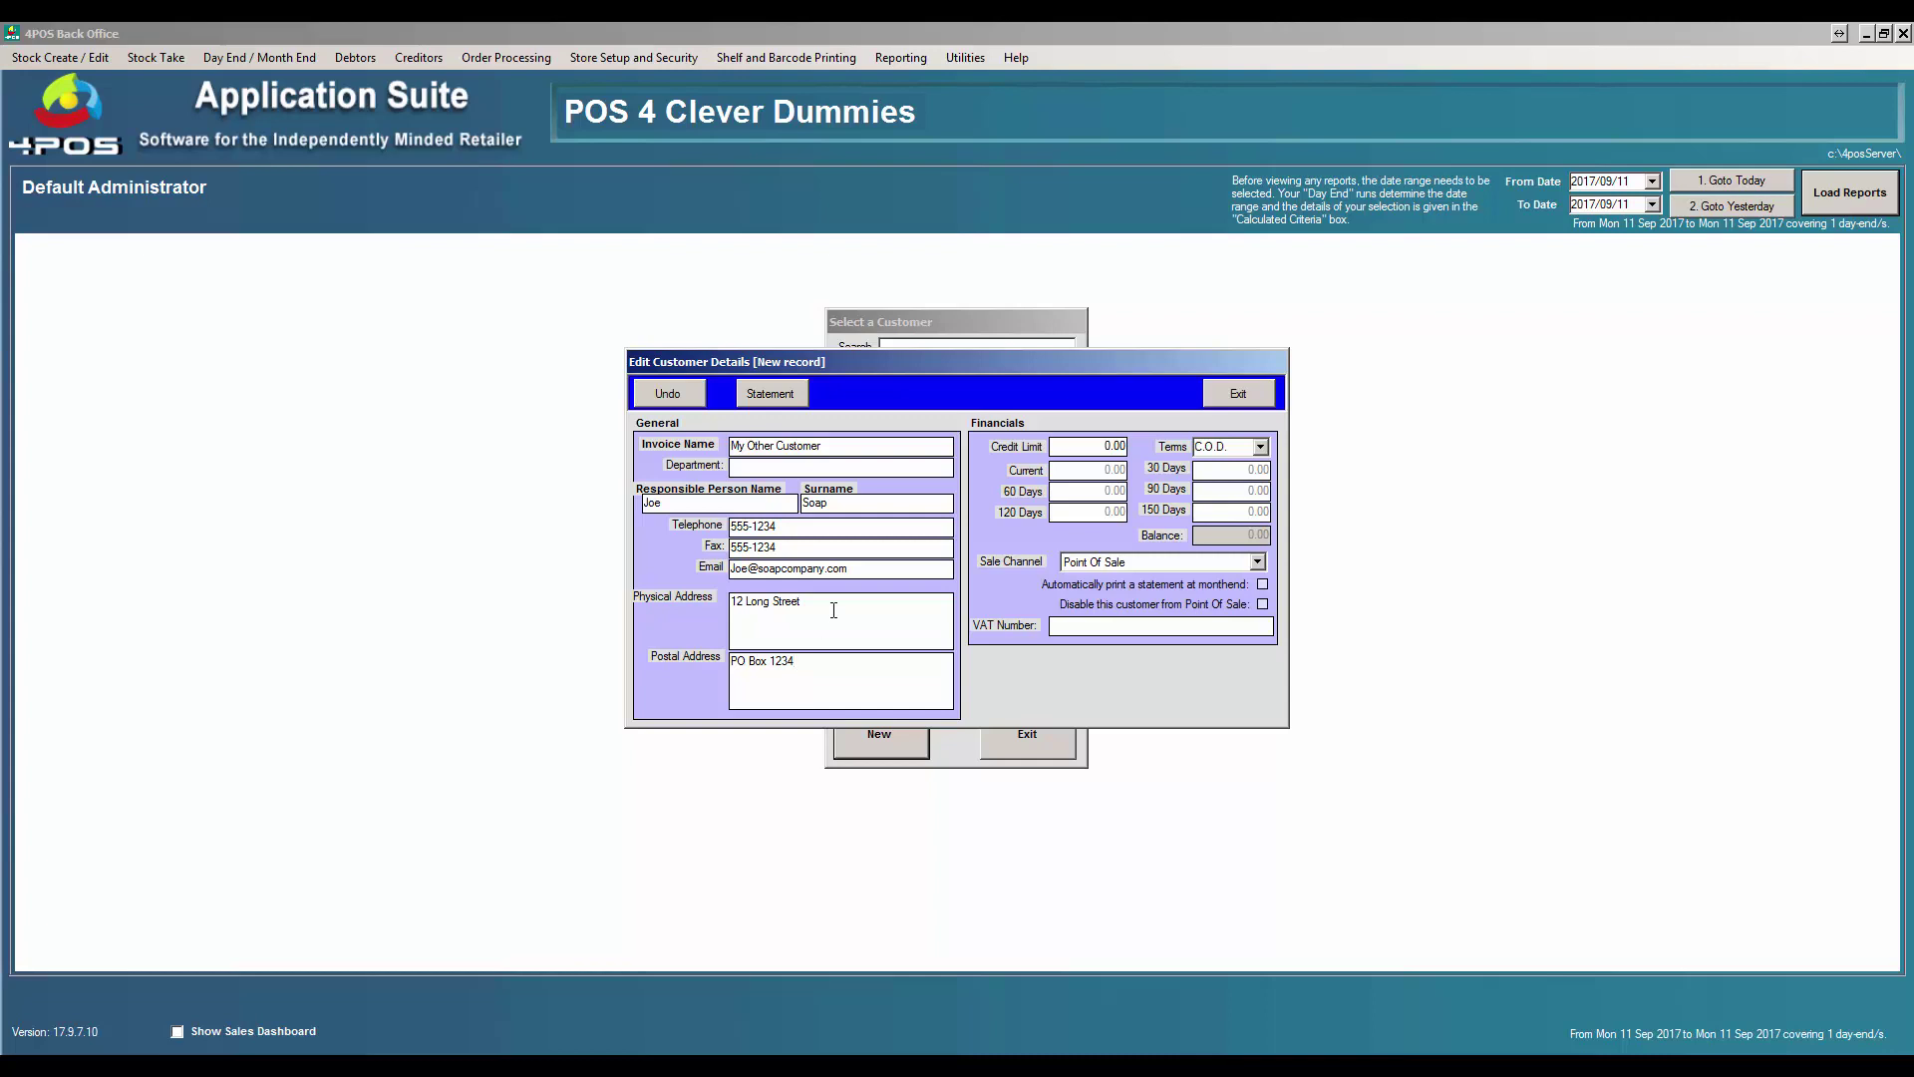
# Step: Enter a 50000 credit limit for My Other Customer and choose Current from the Terms list
pyautogui.click(1097, 446)
pyautogui.write('50')
pyautogui.write('00')
pyautogui.press('Tab')
pyautogui.click(1261, 447)
# Step: Assign the customer to Sale Channel 2 and enter the customer's VAT number
pyautogui.click(1257, 563)
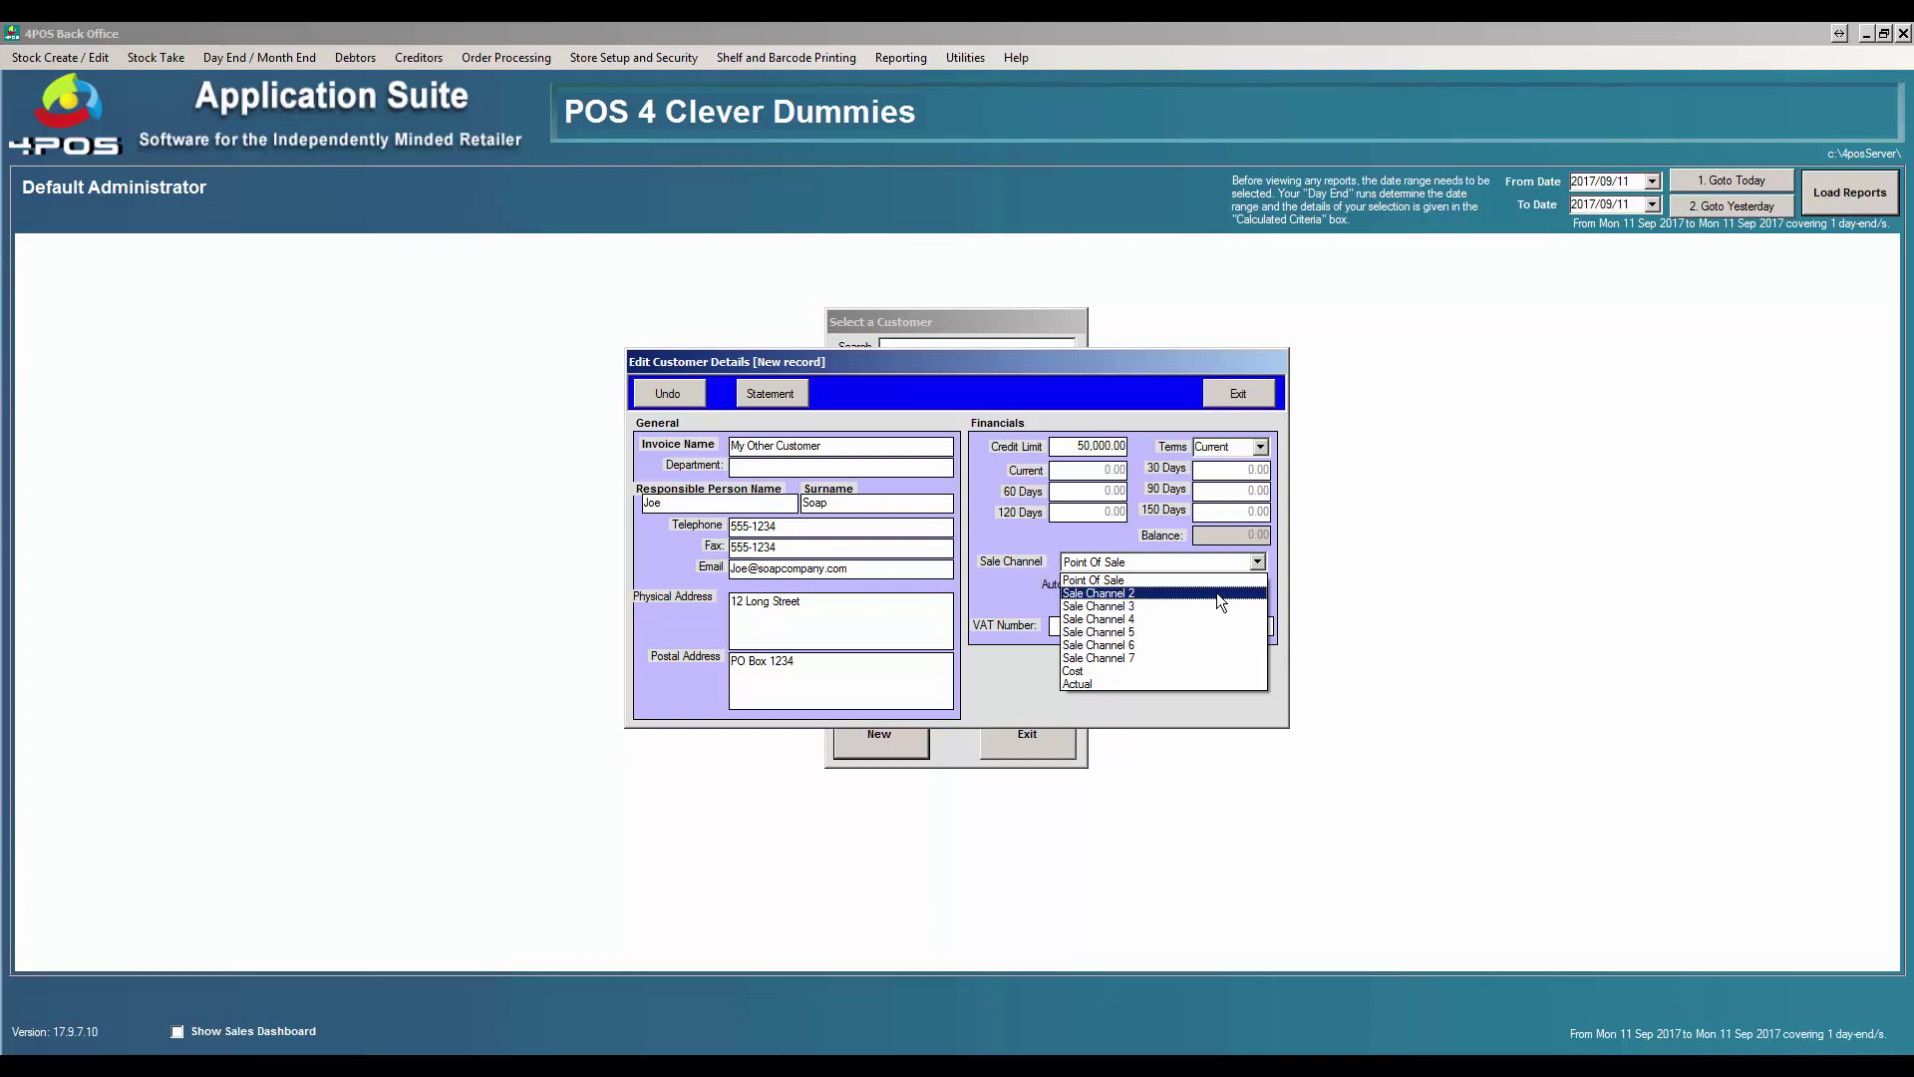
pyautogui.click(1205, 594)
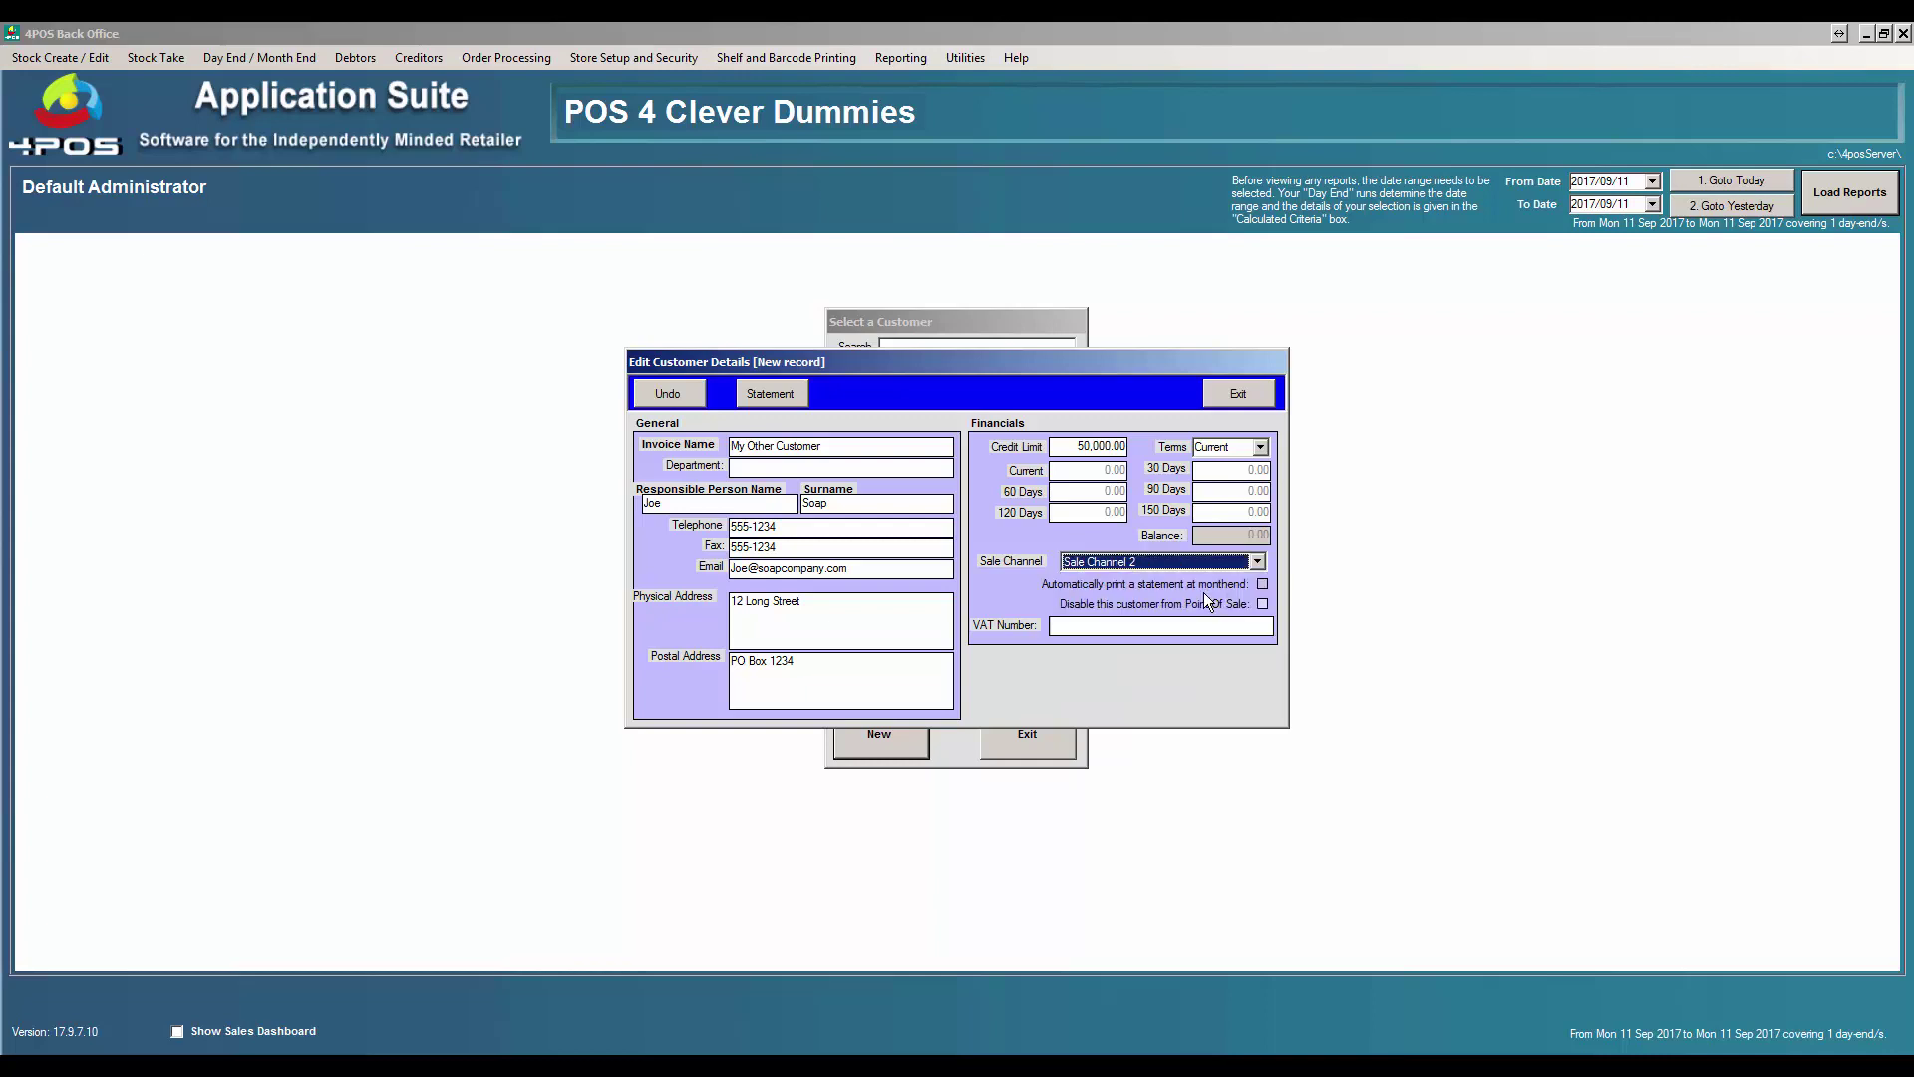
pyautogui.click(1115, 626)
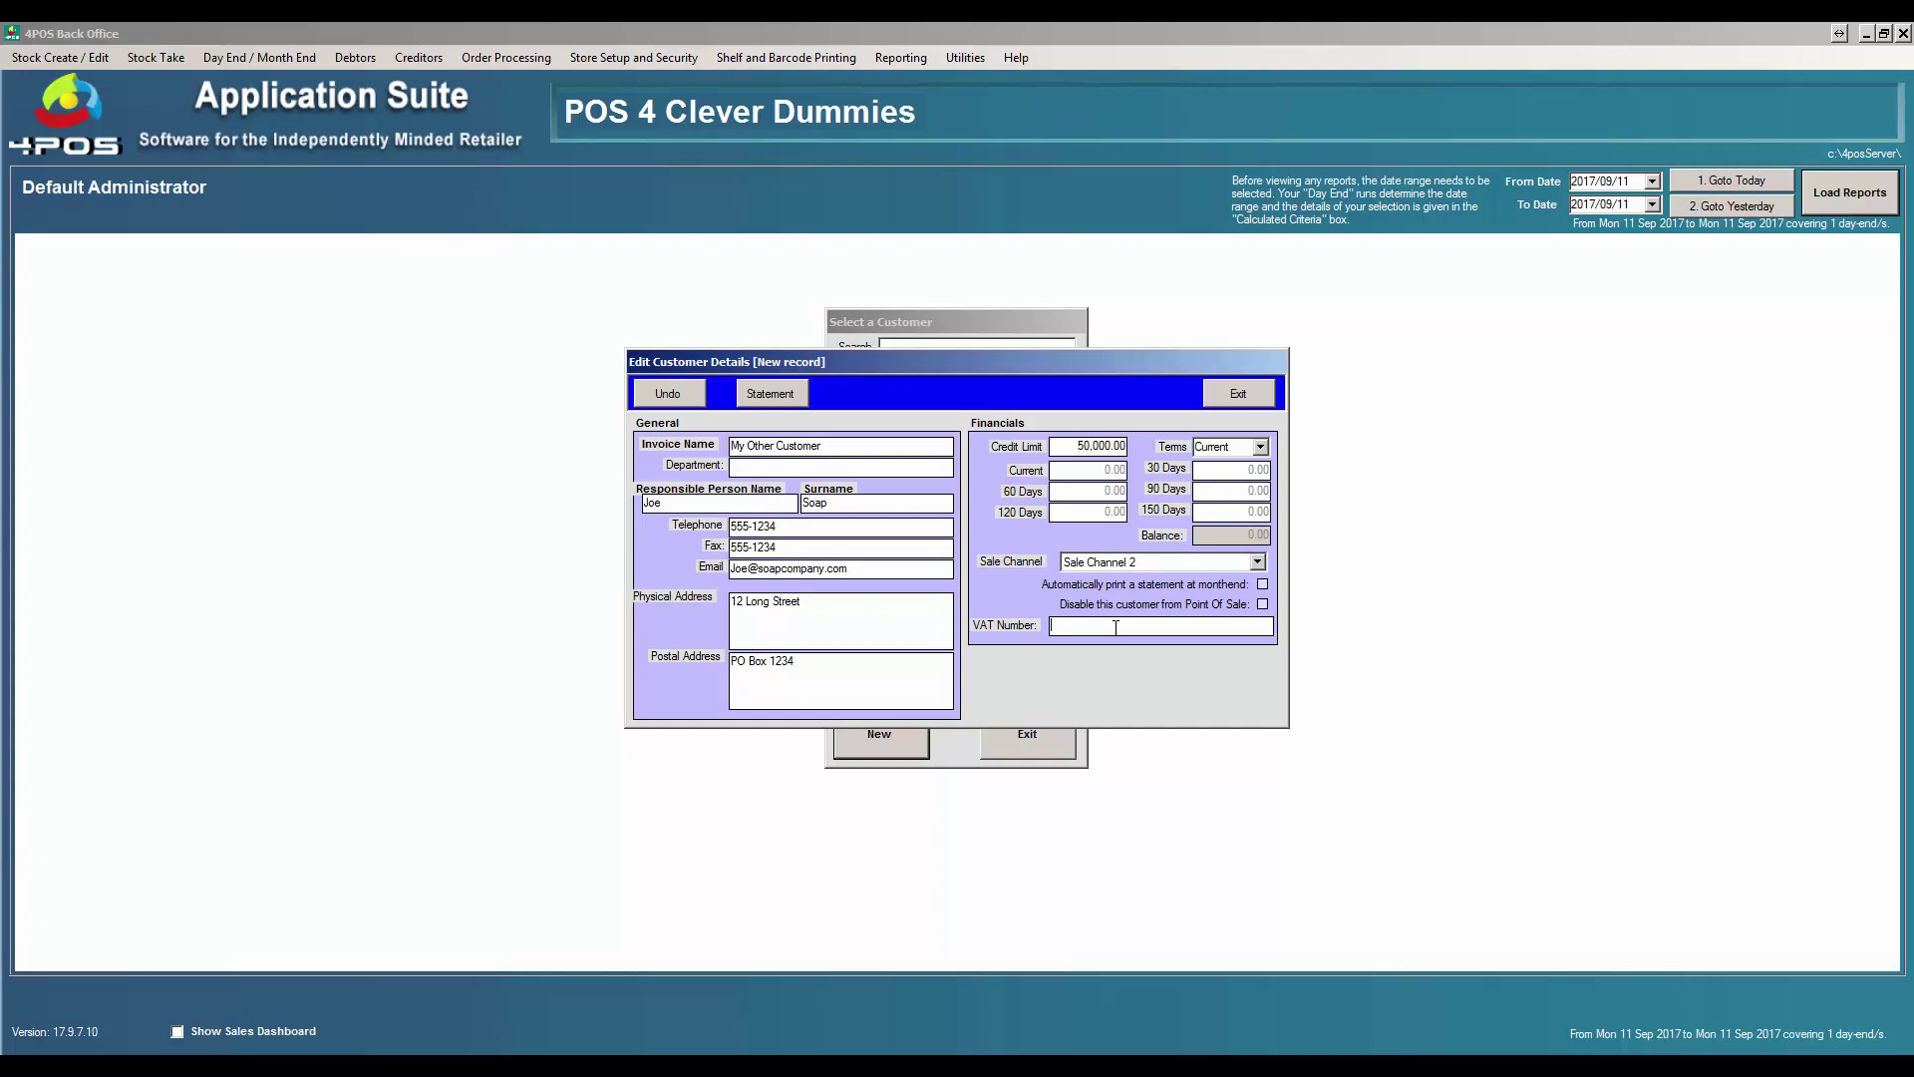
pyautogui.write('123456789')
# Step: Save and close the Edit Customer Details window
pyautogui.click(1236, 397)
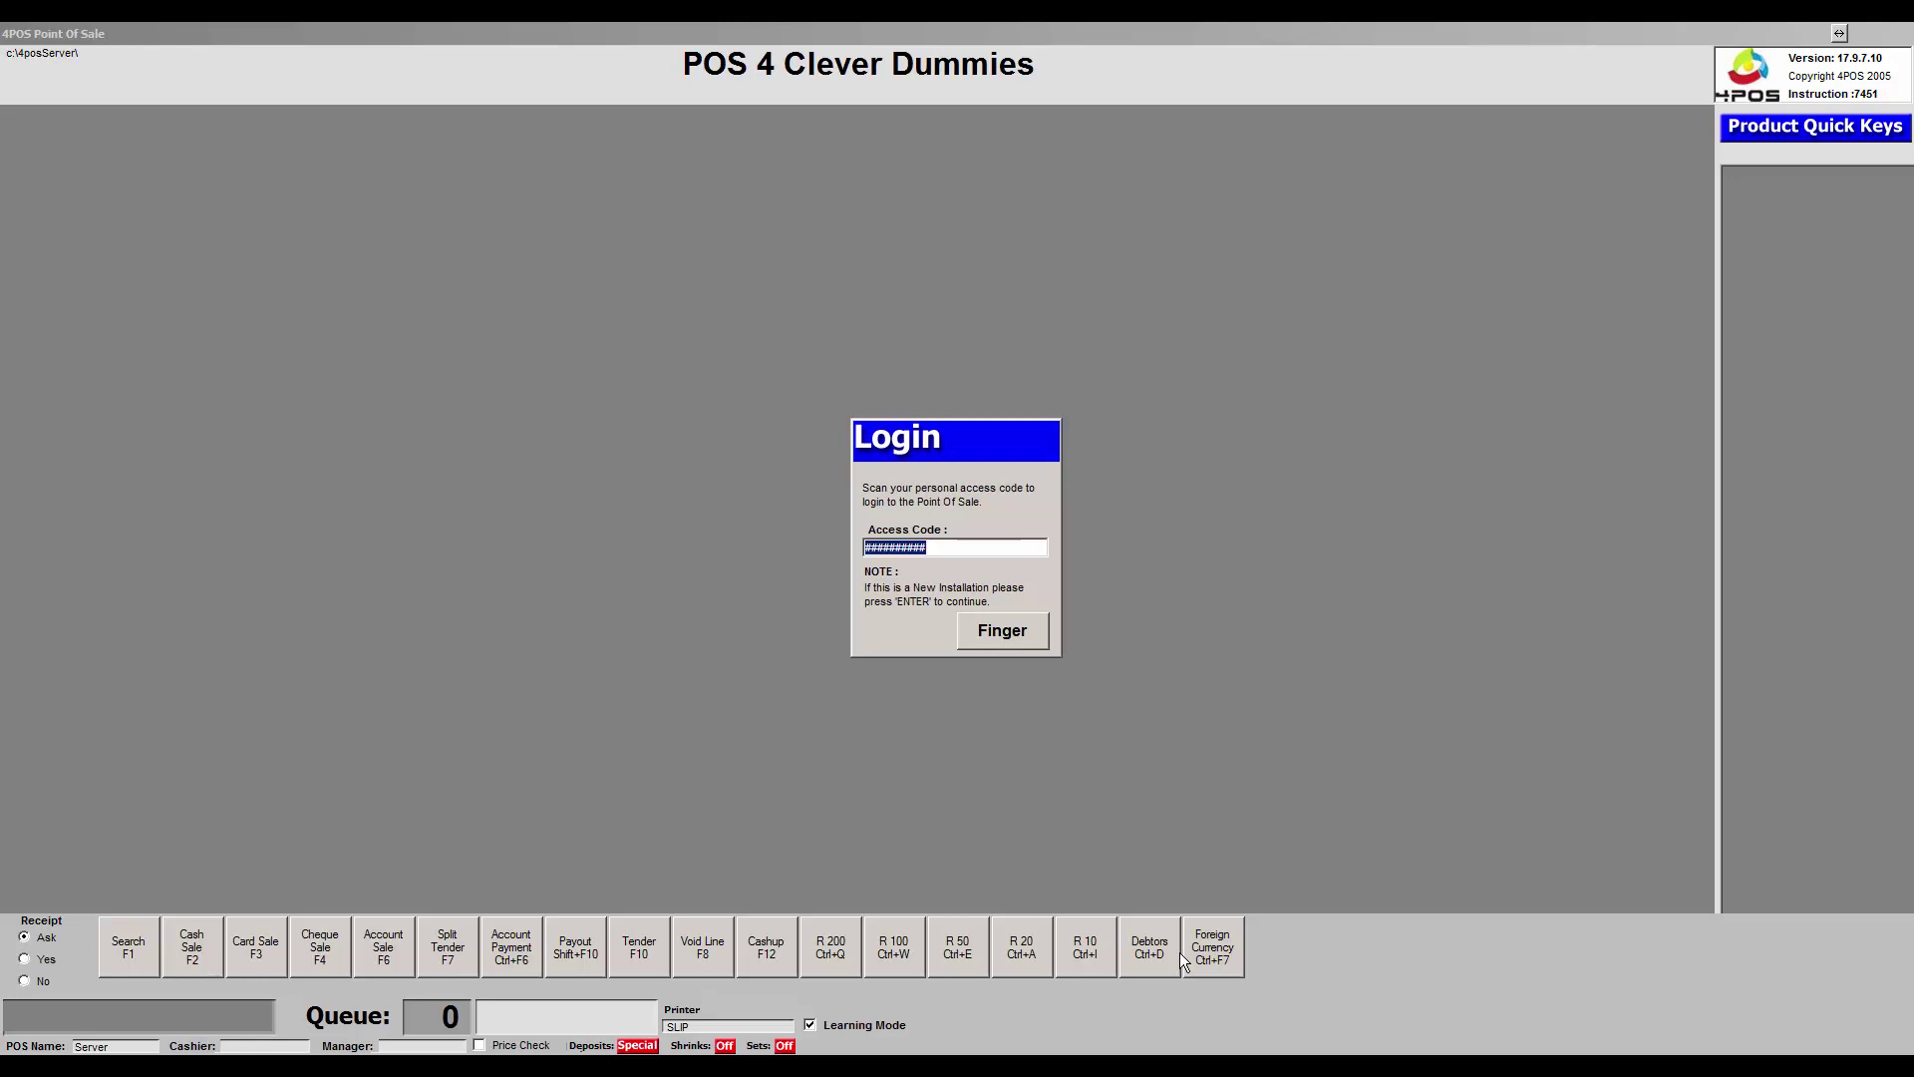
# Step: Log in and ring up one 750ml bottle of 100 Pipers Whisky at 66.99
pyautogui.press('Return')
pyautogui.press('F1')
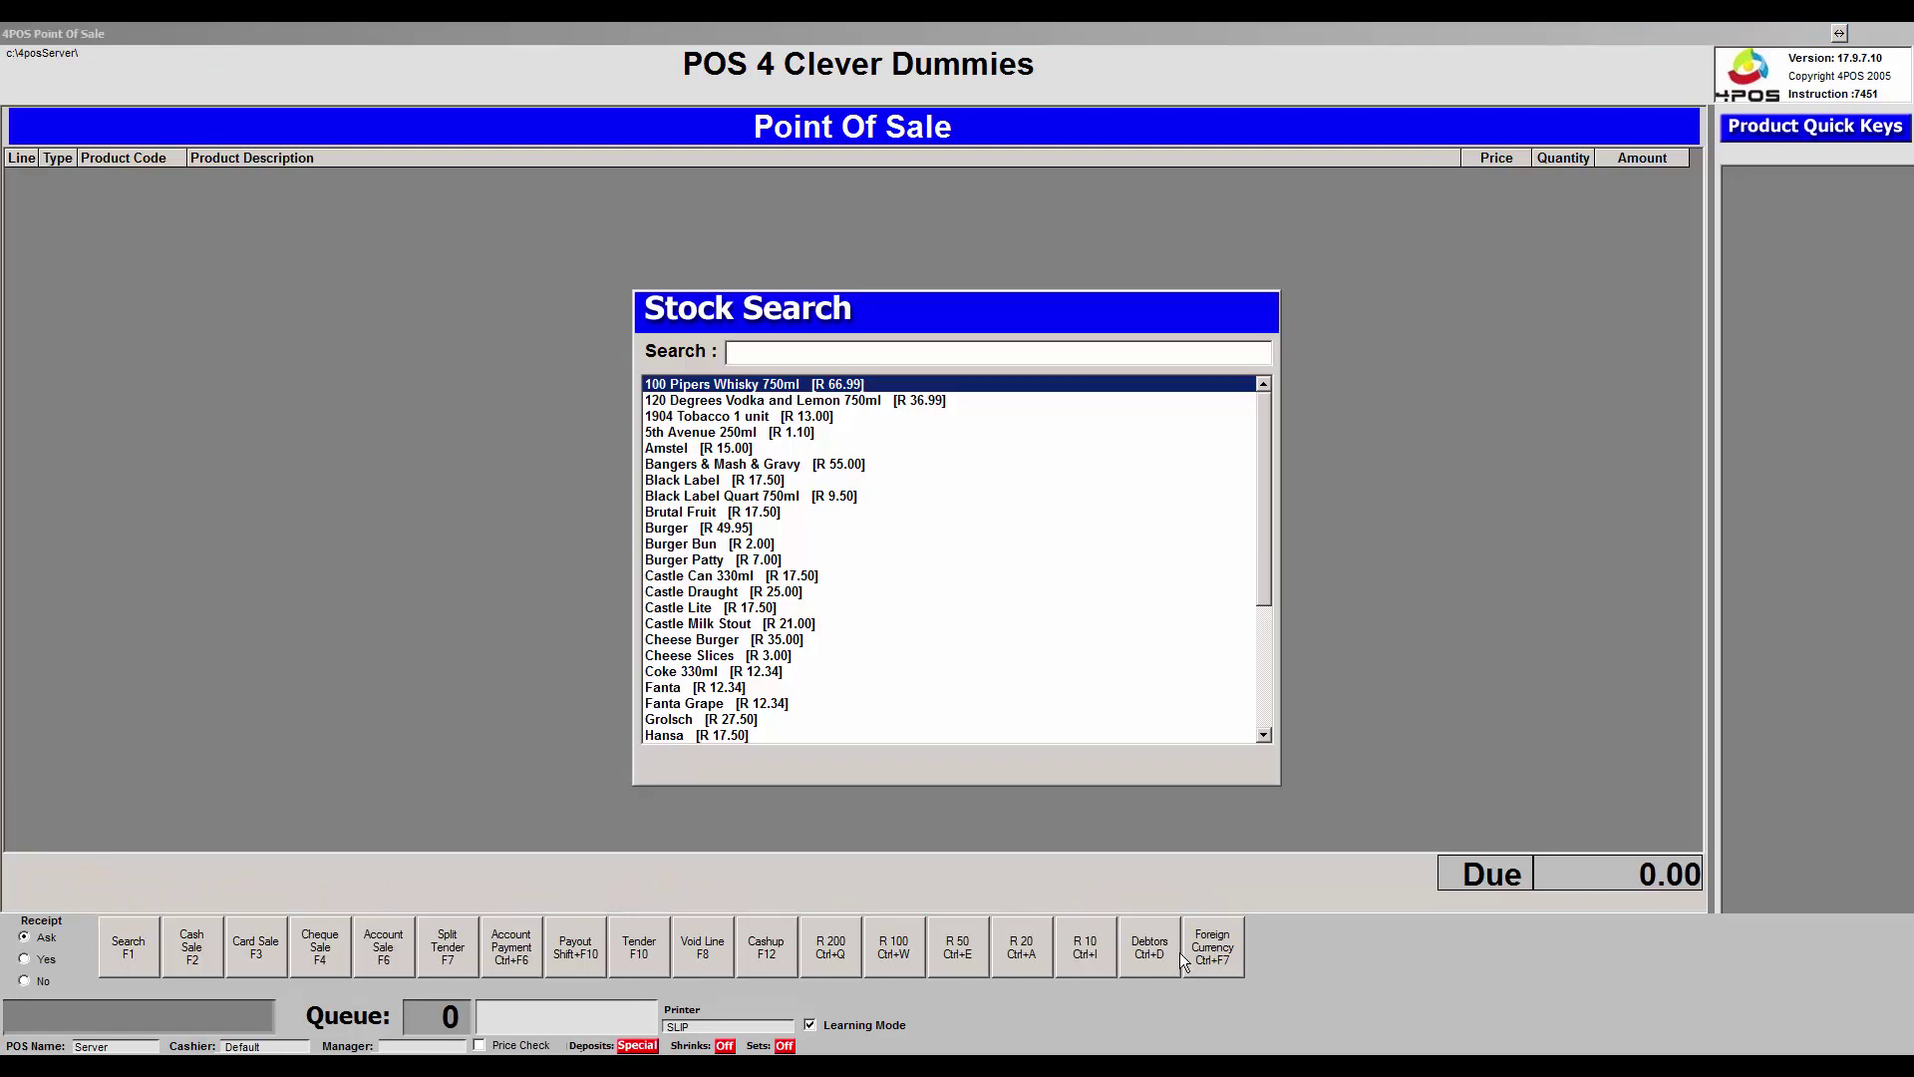
pyautogui.press('Return')
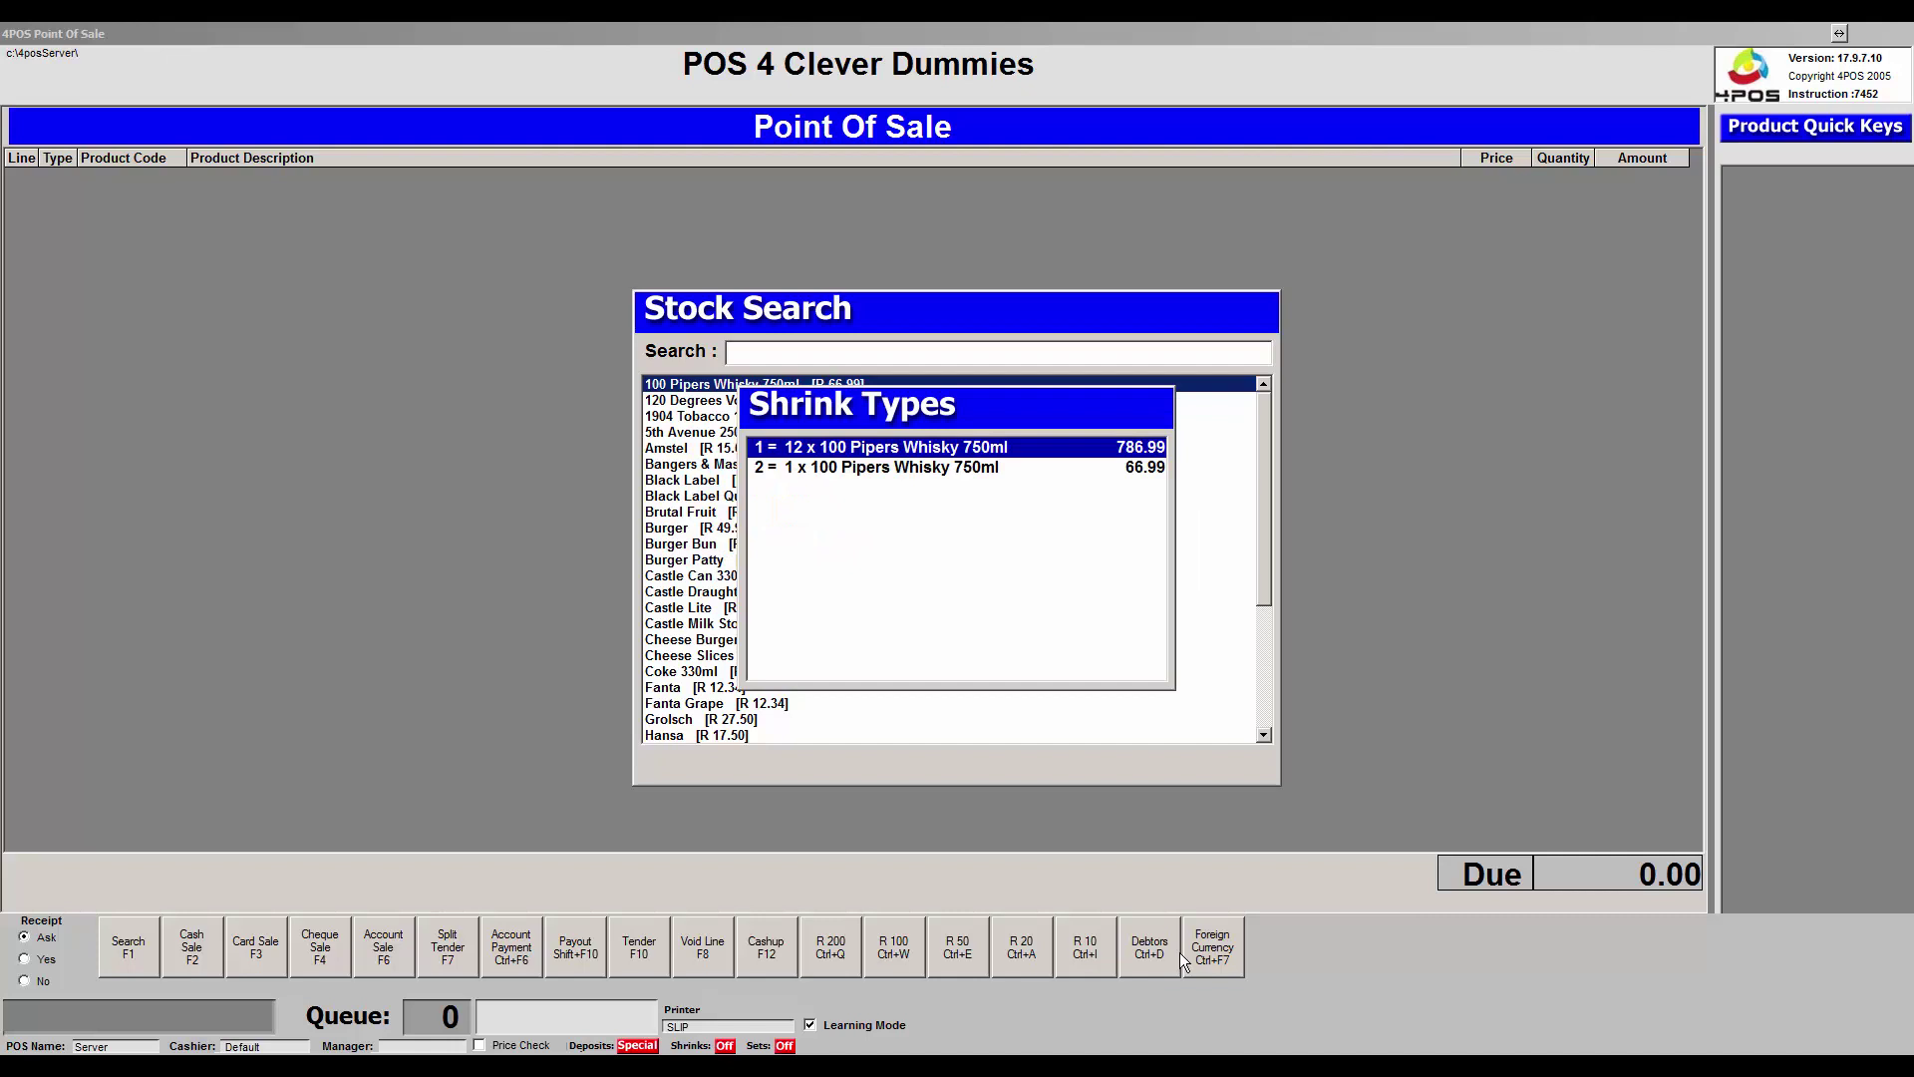
pyautogui.press('Down')
pyautogui.press('Return')
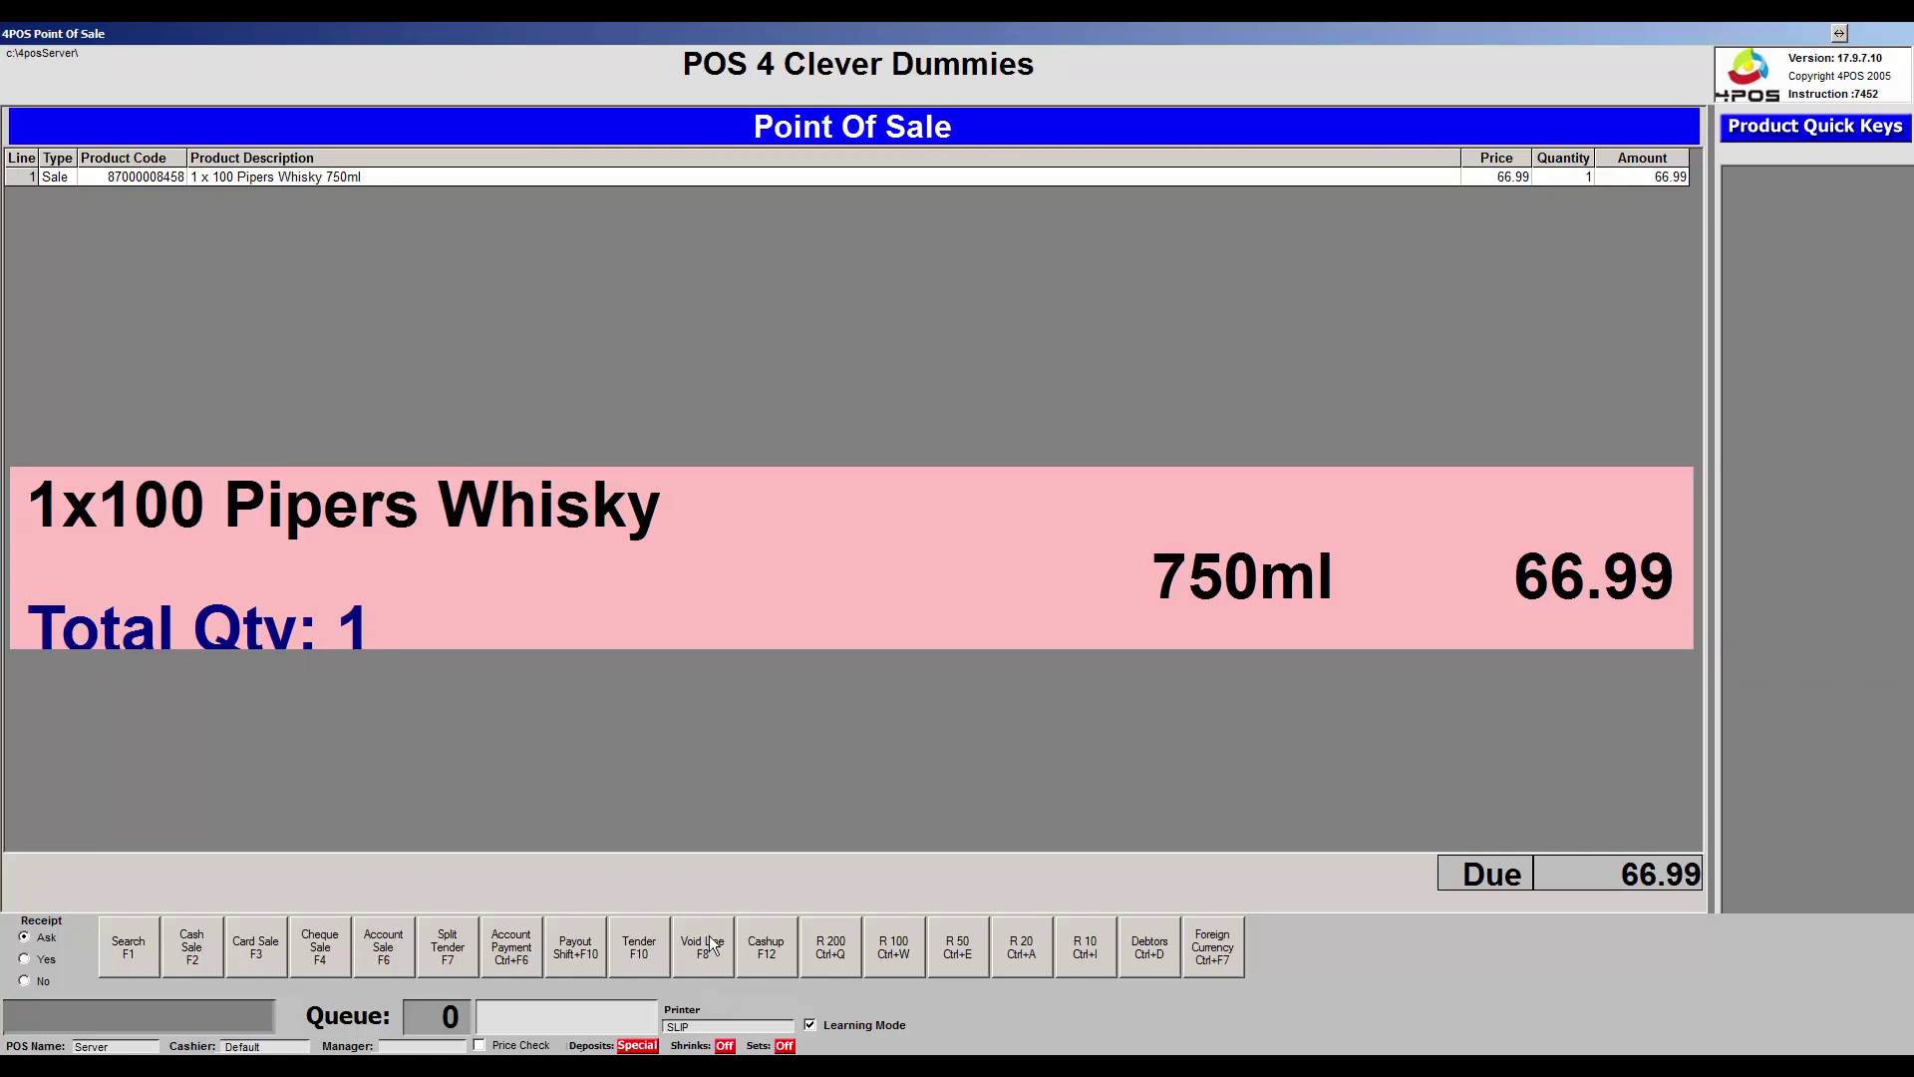
pyautogui.click(387, 953)
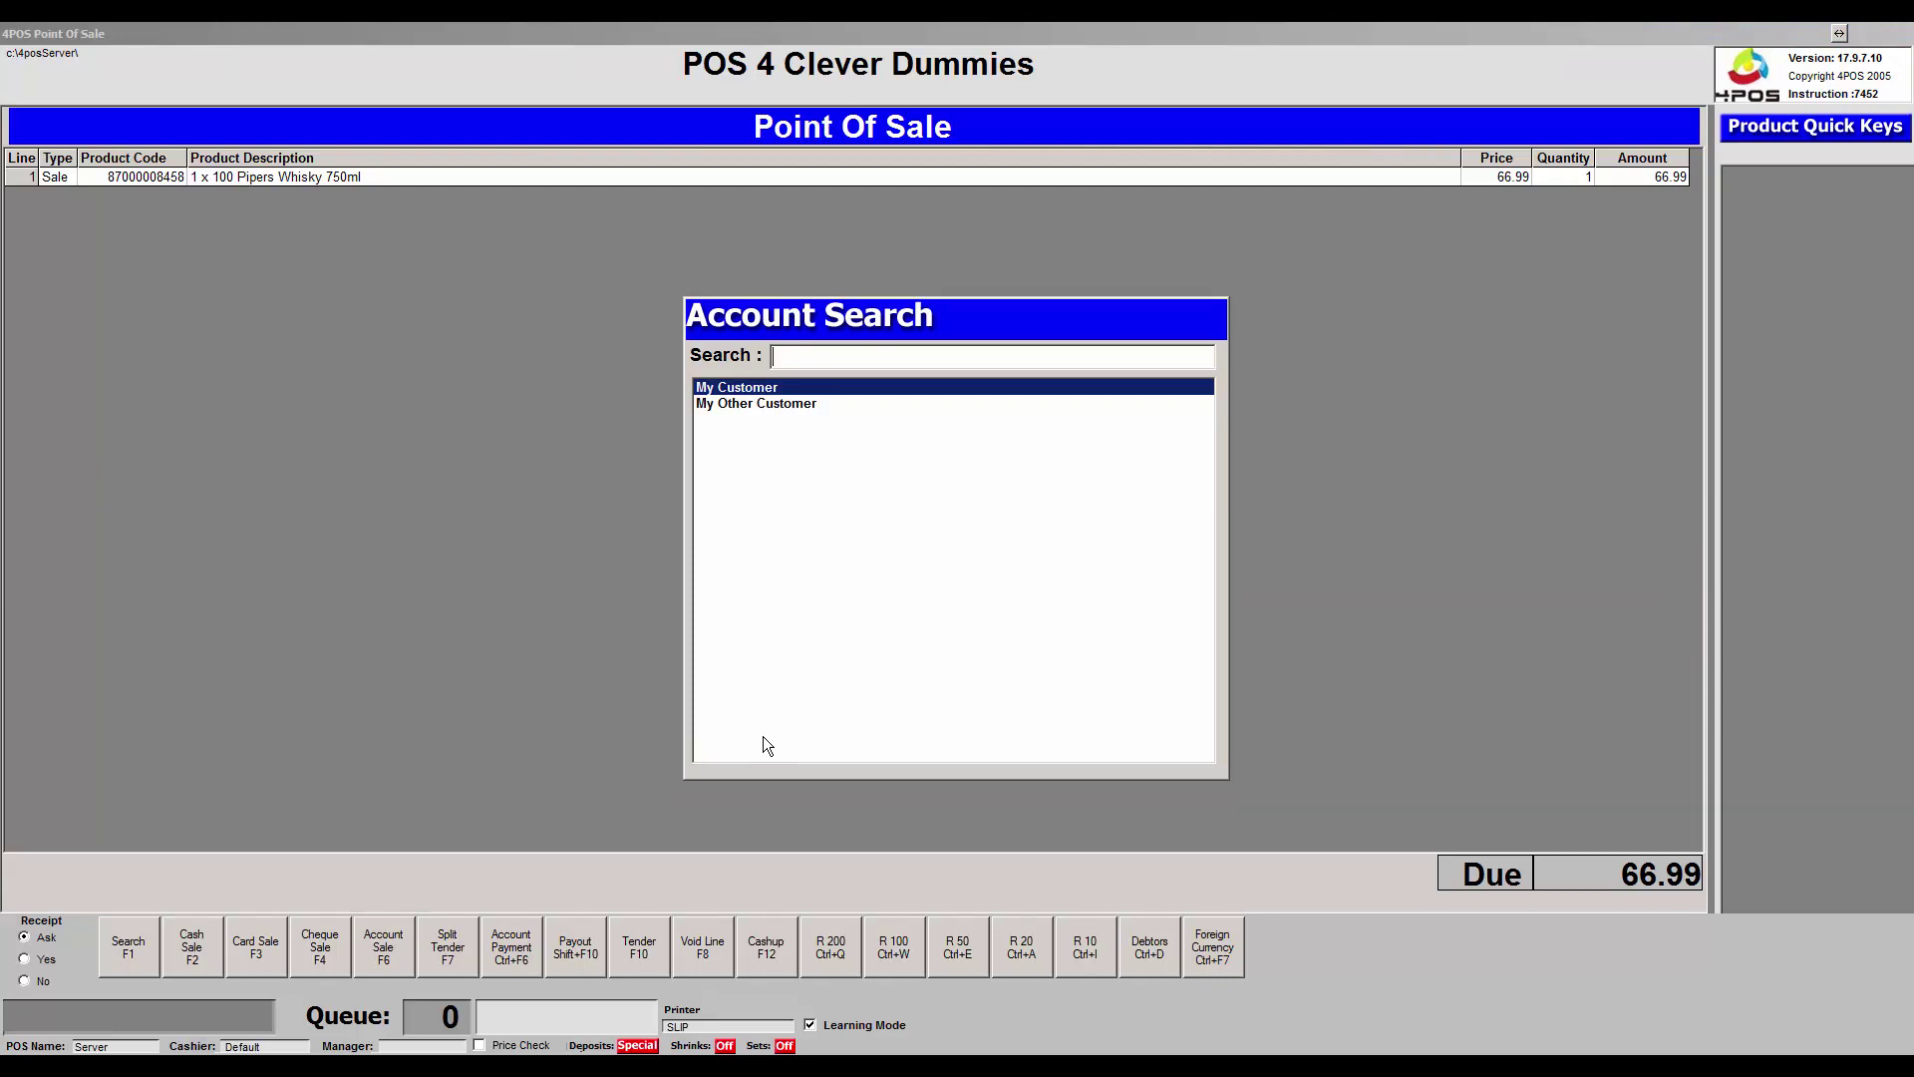
# Step: Select My Other Customer in Account Search and proceed with the account sale
pyautogui.press('Down')
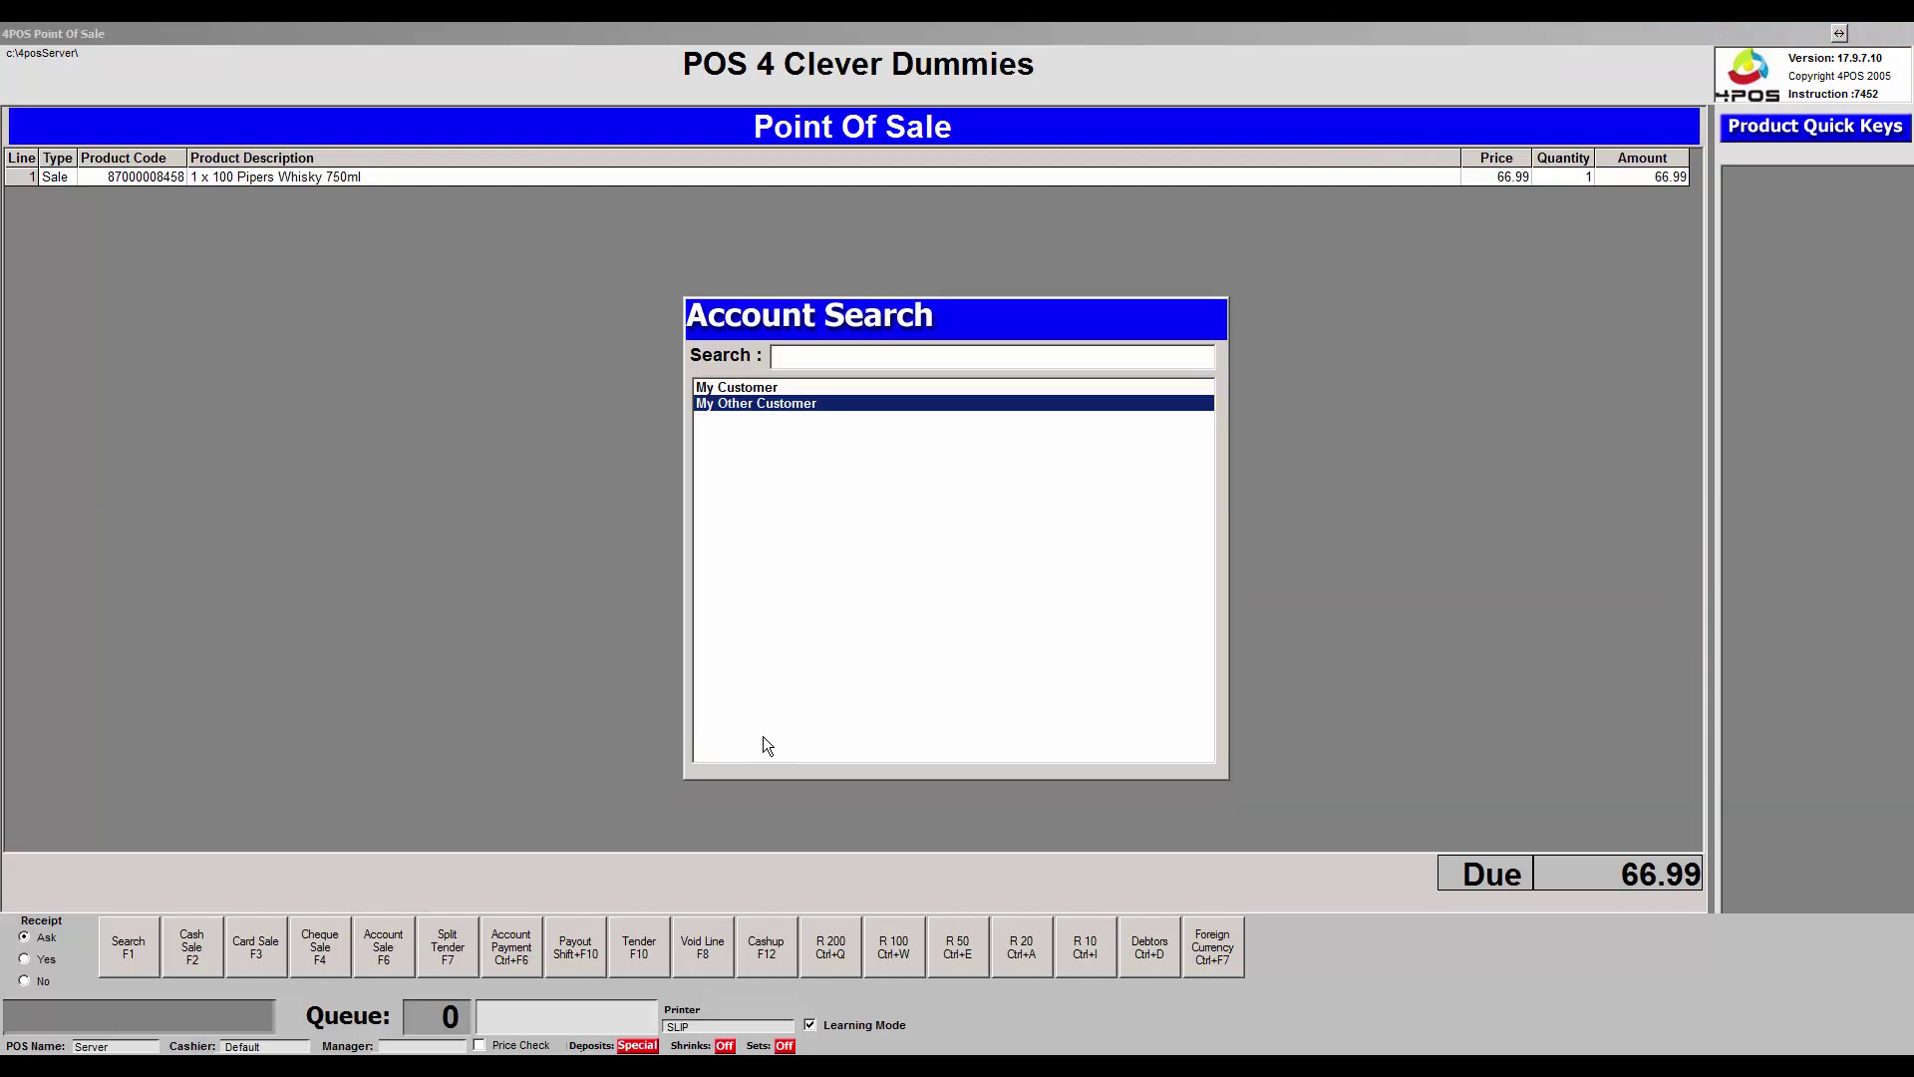
pyautogui.press('Return')
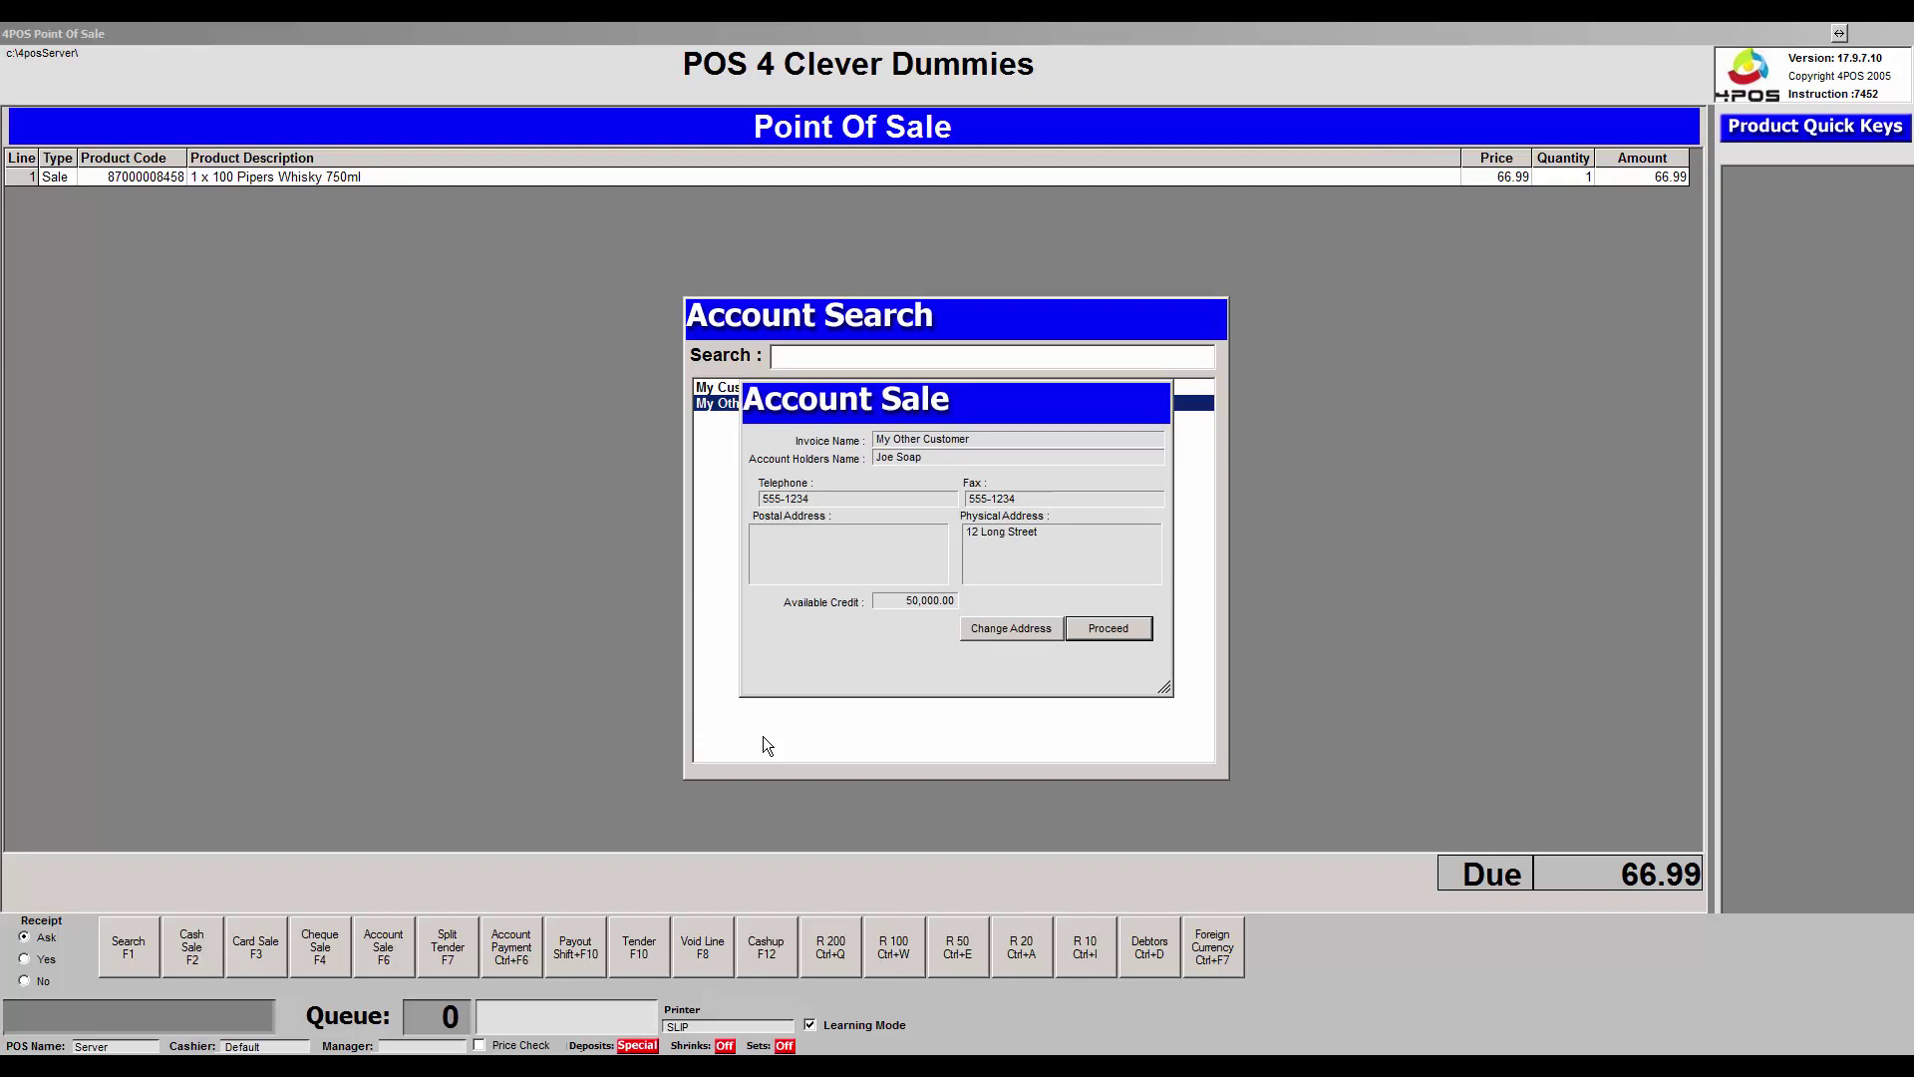
pyautogui.press('Return')
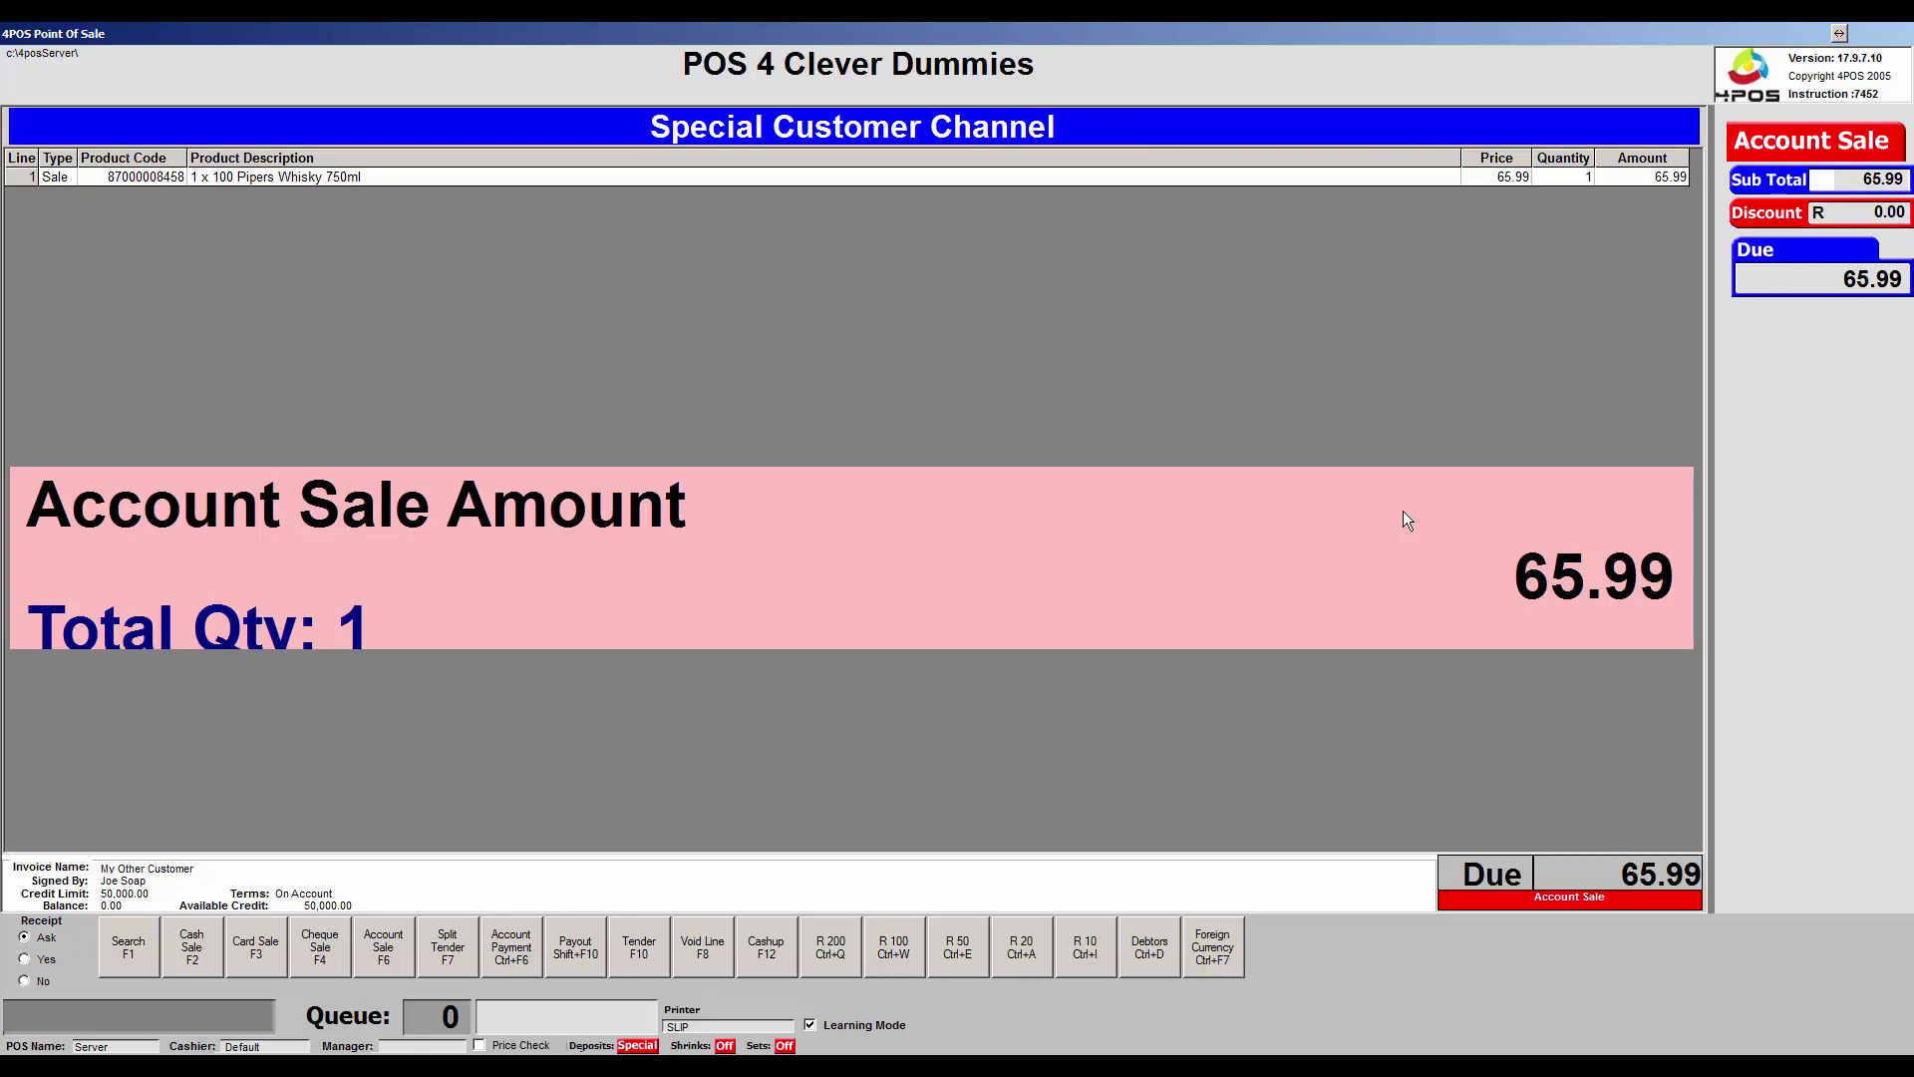
# Step: Tender and confirm the account sale without a receipt, then clear the transaction
pyautogui.press('Return')
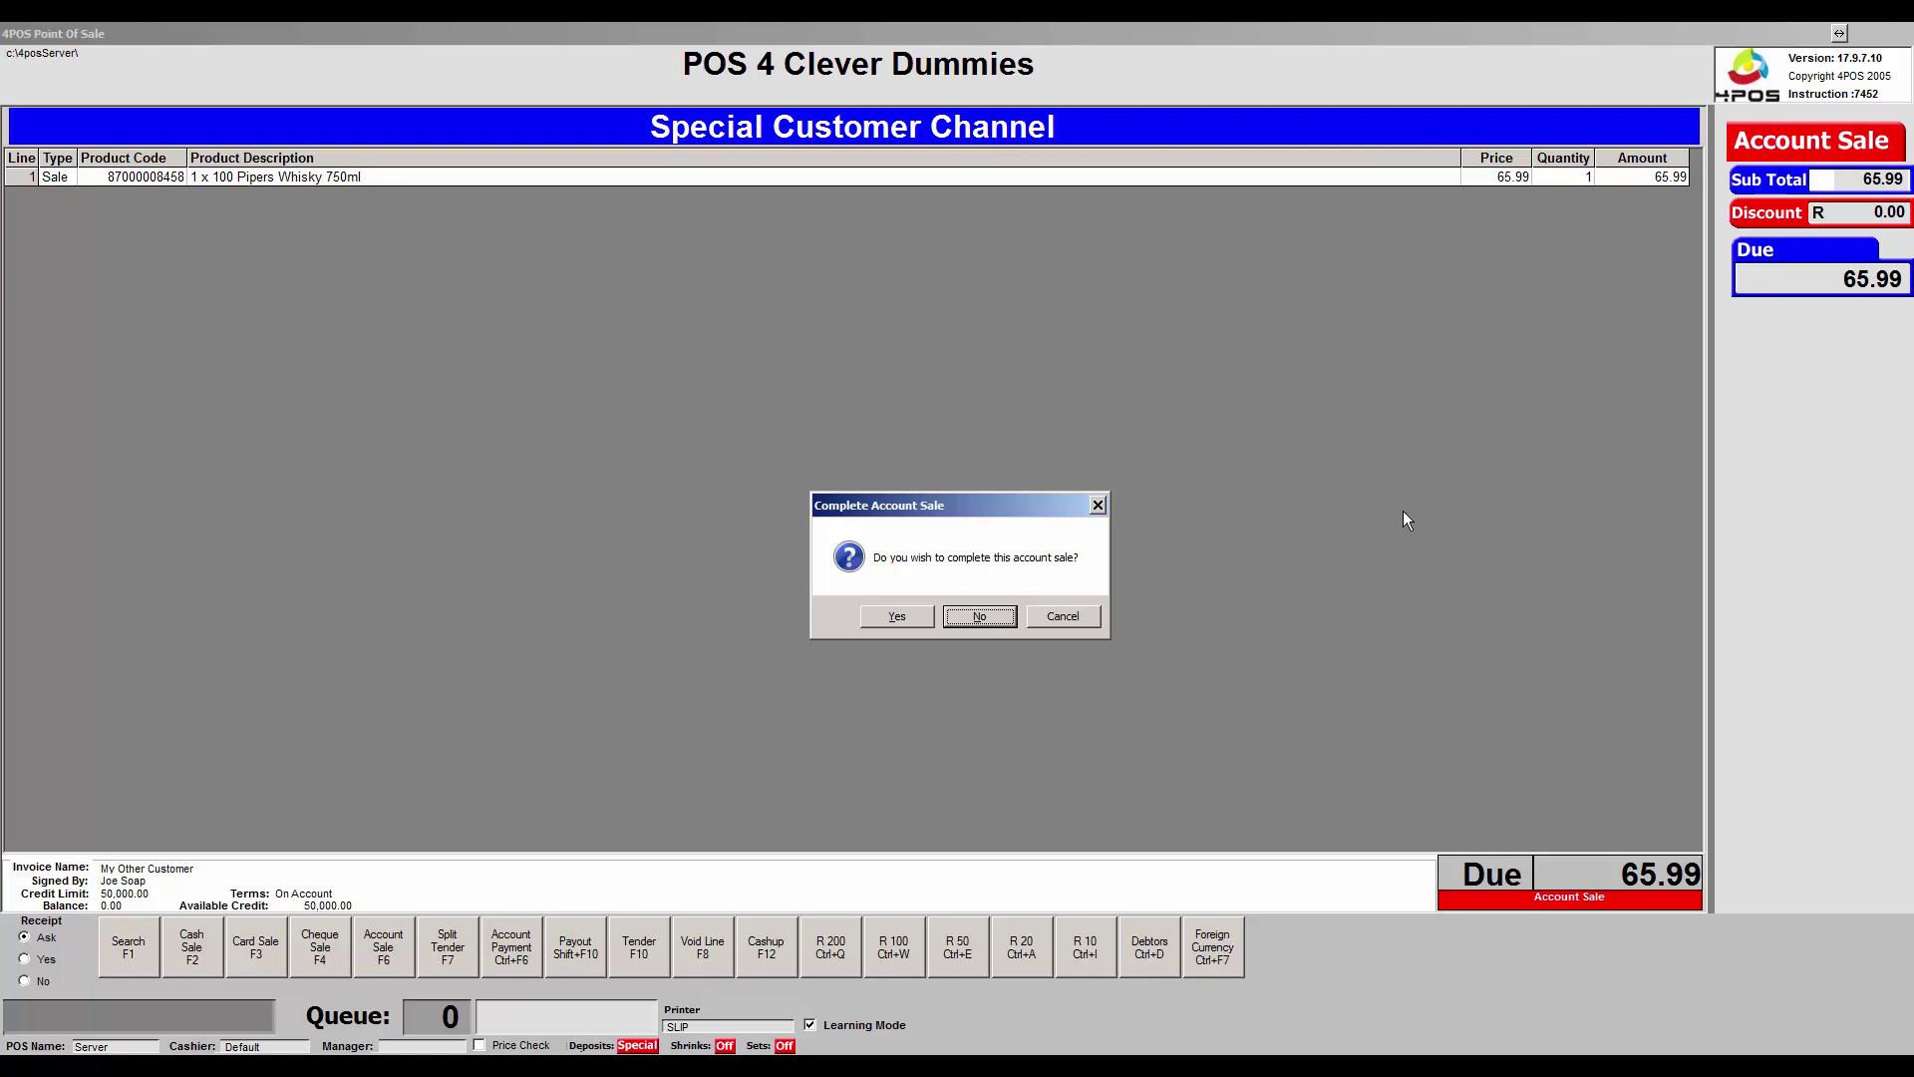
pyautogui.press('y')
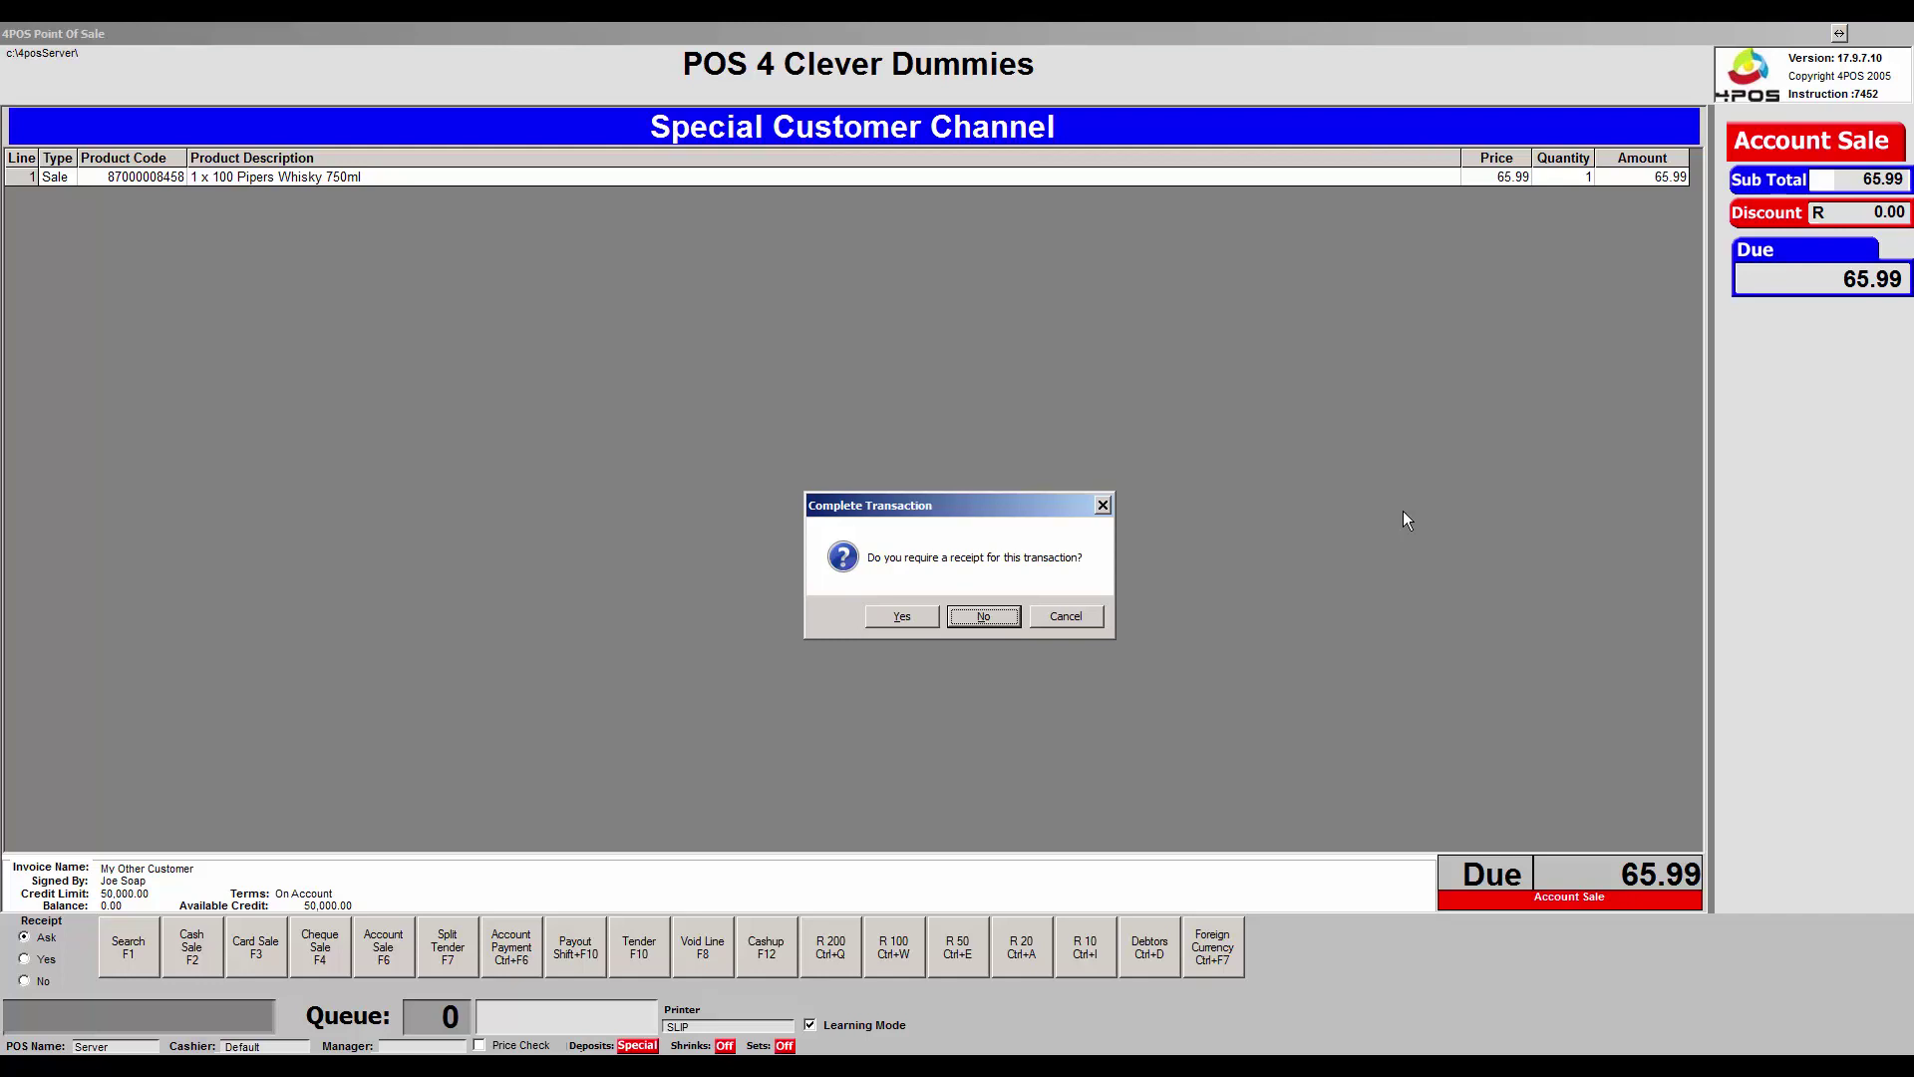
pyautogui.press('n')
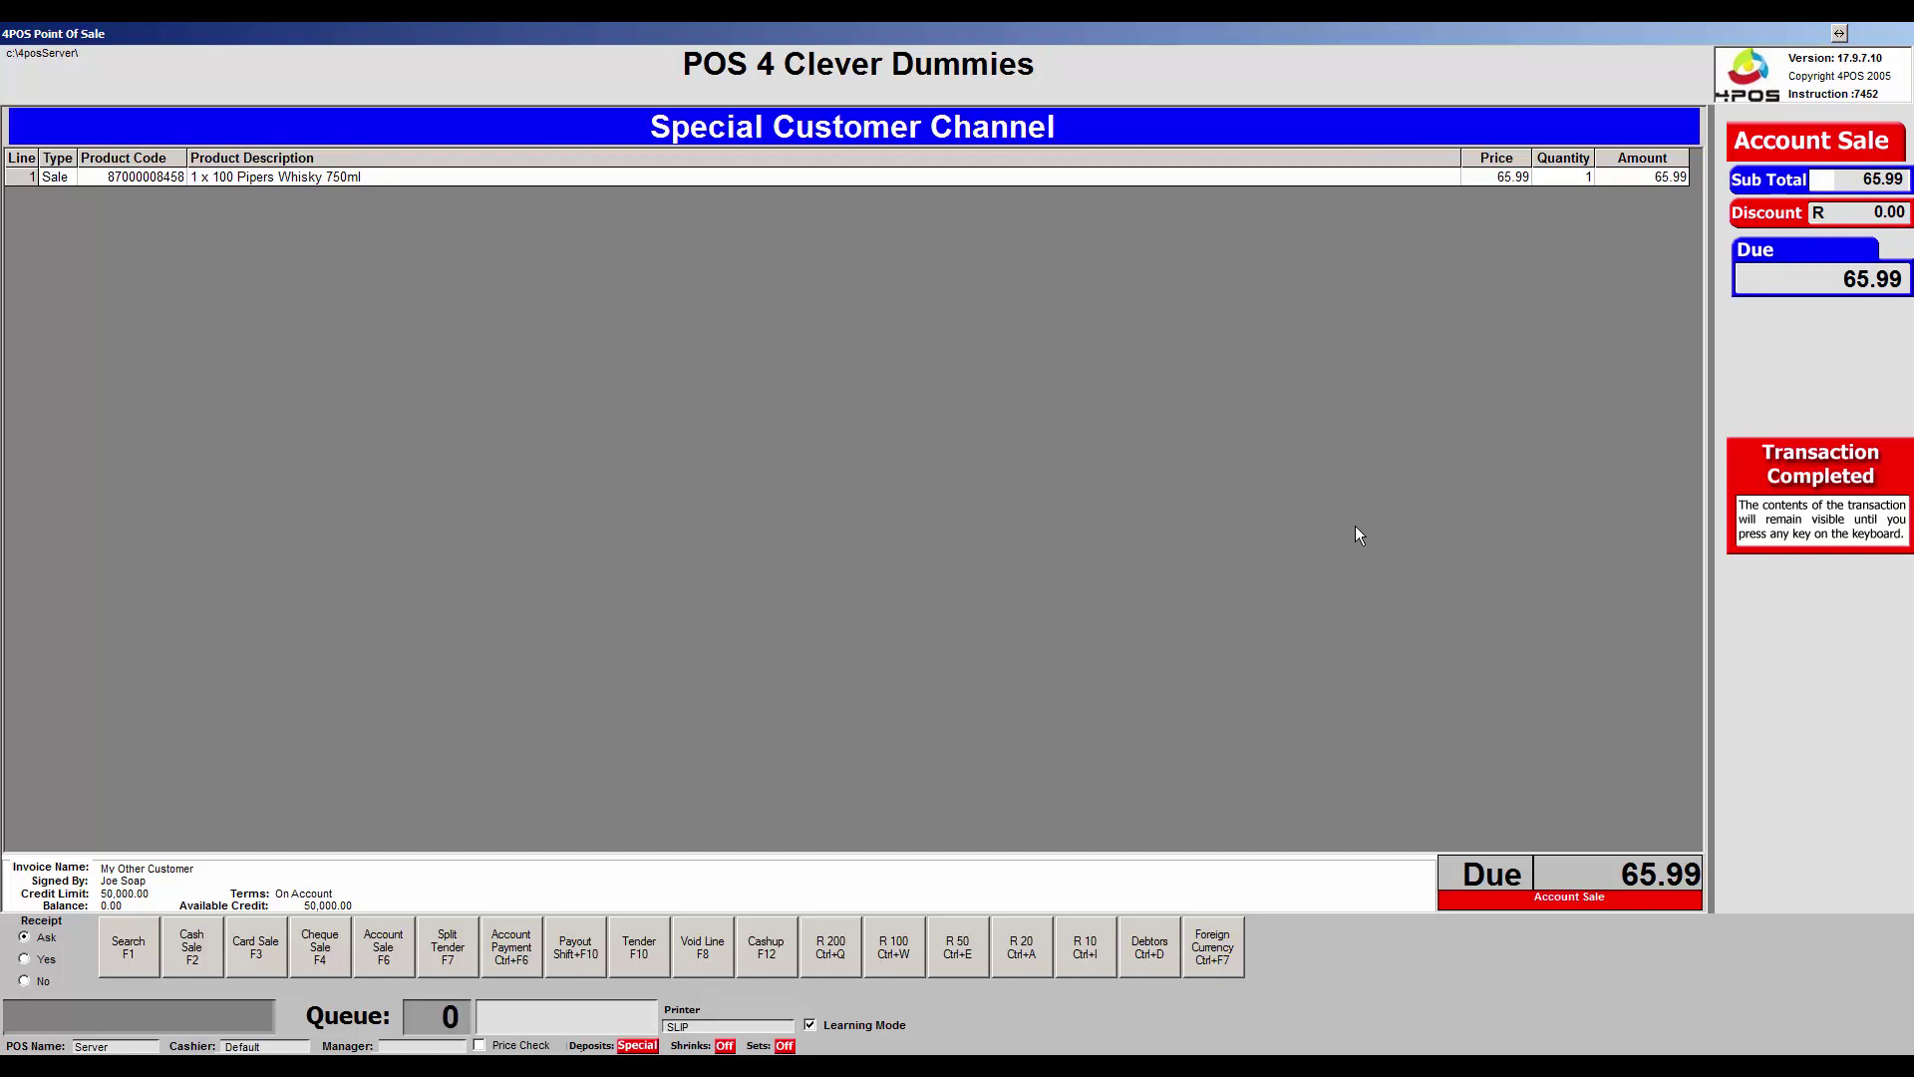
pyautogui.press('F1')
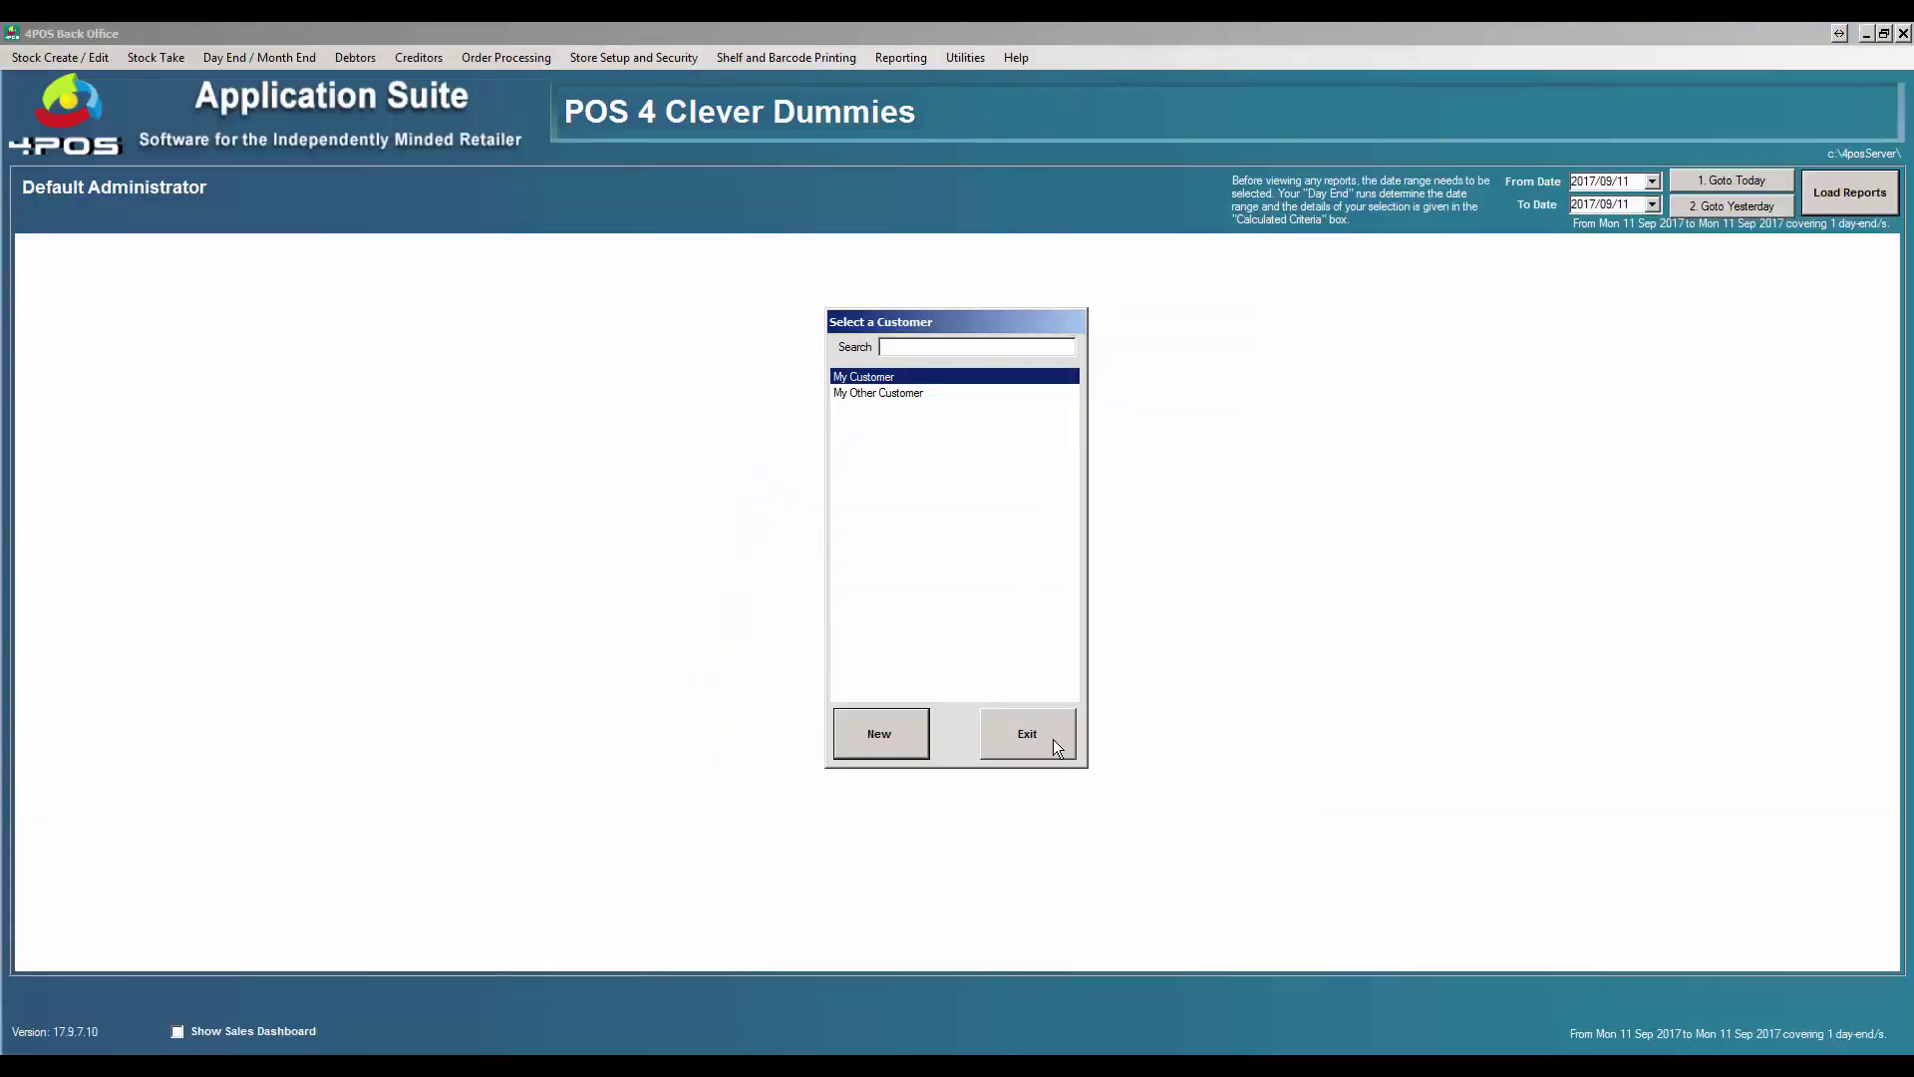
pyautogui.click(1053, 739)
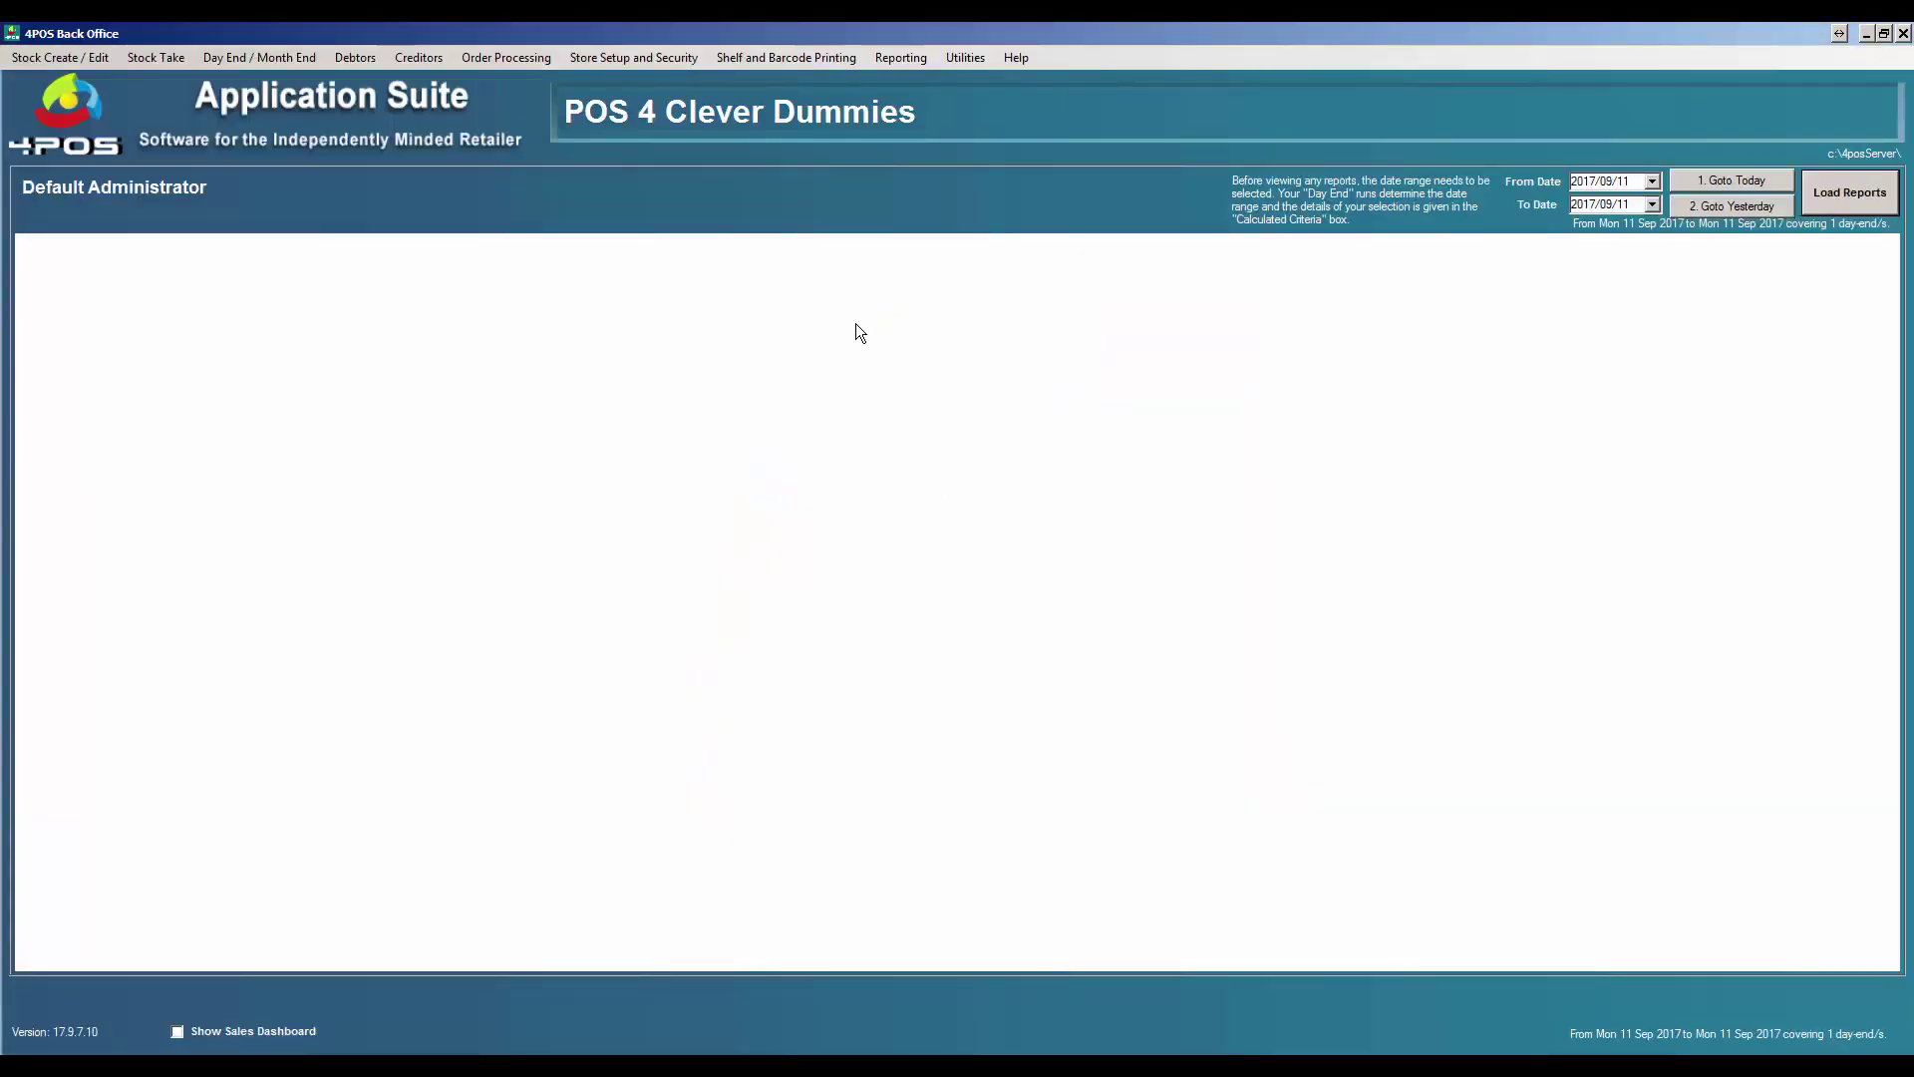
# Step: In Point Of Sale Parameters, set account payment prints to 2 and account sale prints to 3
pyautogui.click(638, 62)
pyautogui.click(660, 124)
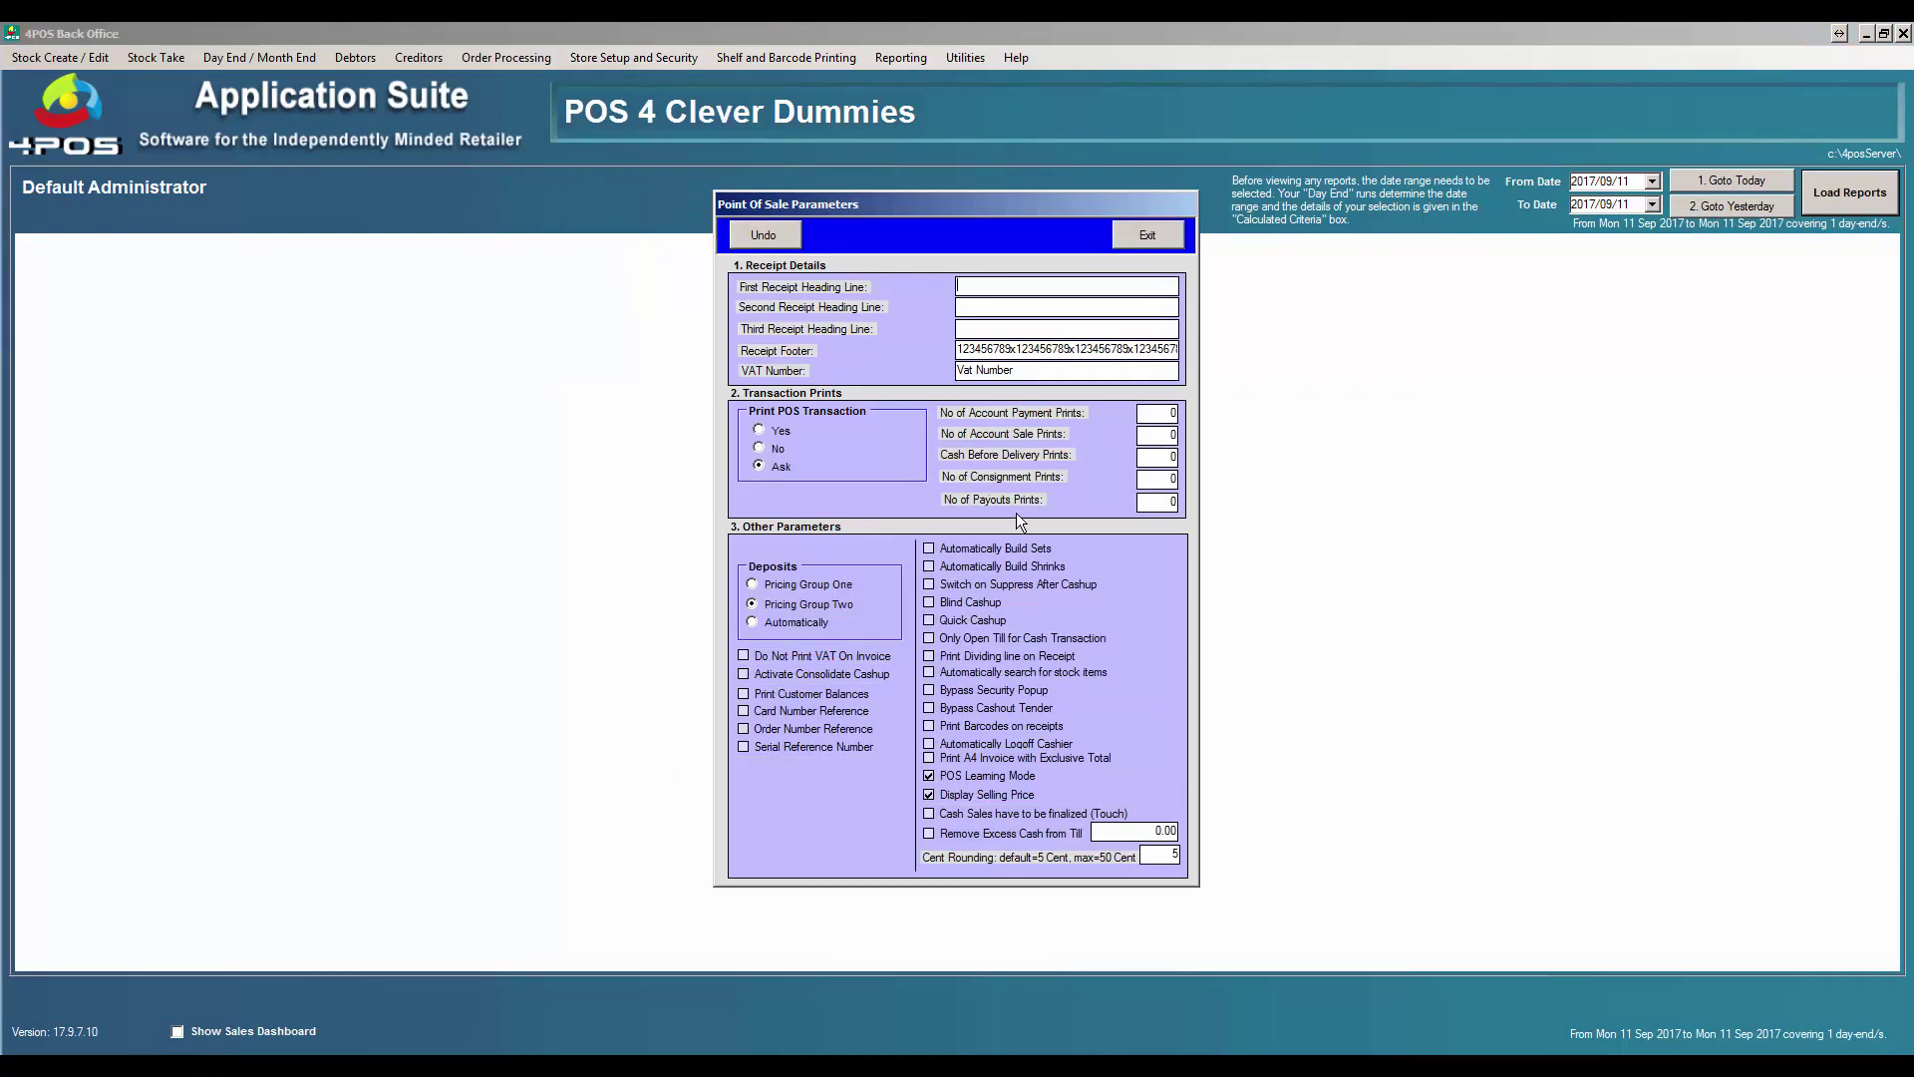
pyautogui.doubleClick(1163, 419)
pyautogui.write('2')
pyautogui.doubleClick(1164, 434)
pyautogui.write('3')
pyautogui.click(1144, 240)
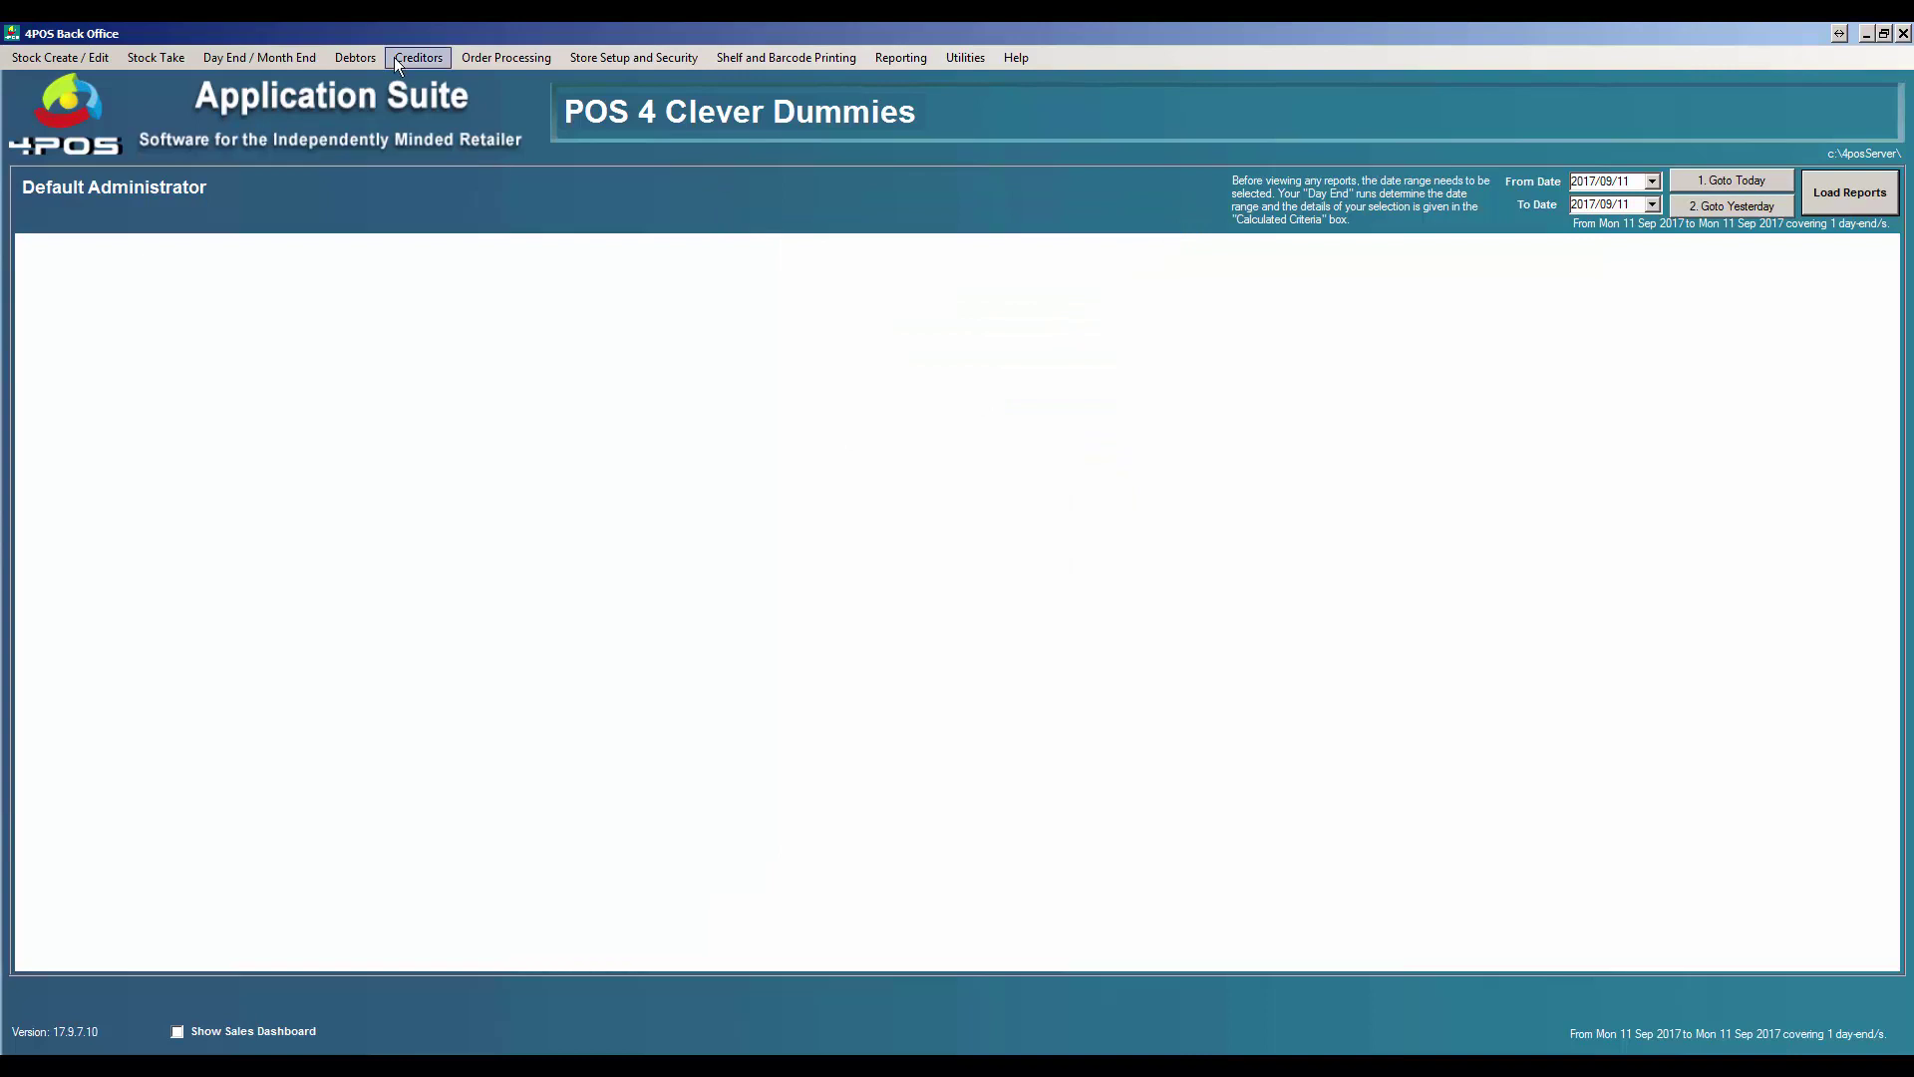
# Step: Review My Other Customer's Statement of Account with its 65.95 invoice via Debtors > Customer Details
pyautogui.click(355, 56)
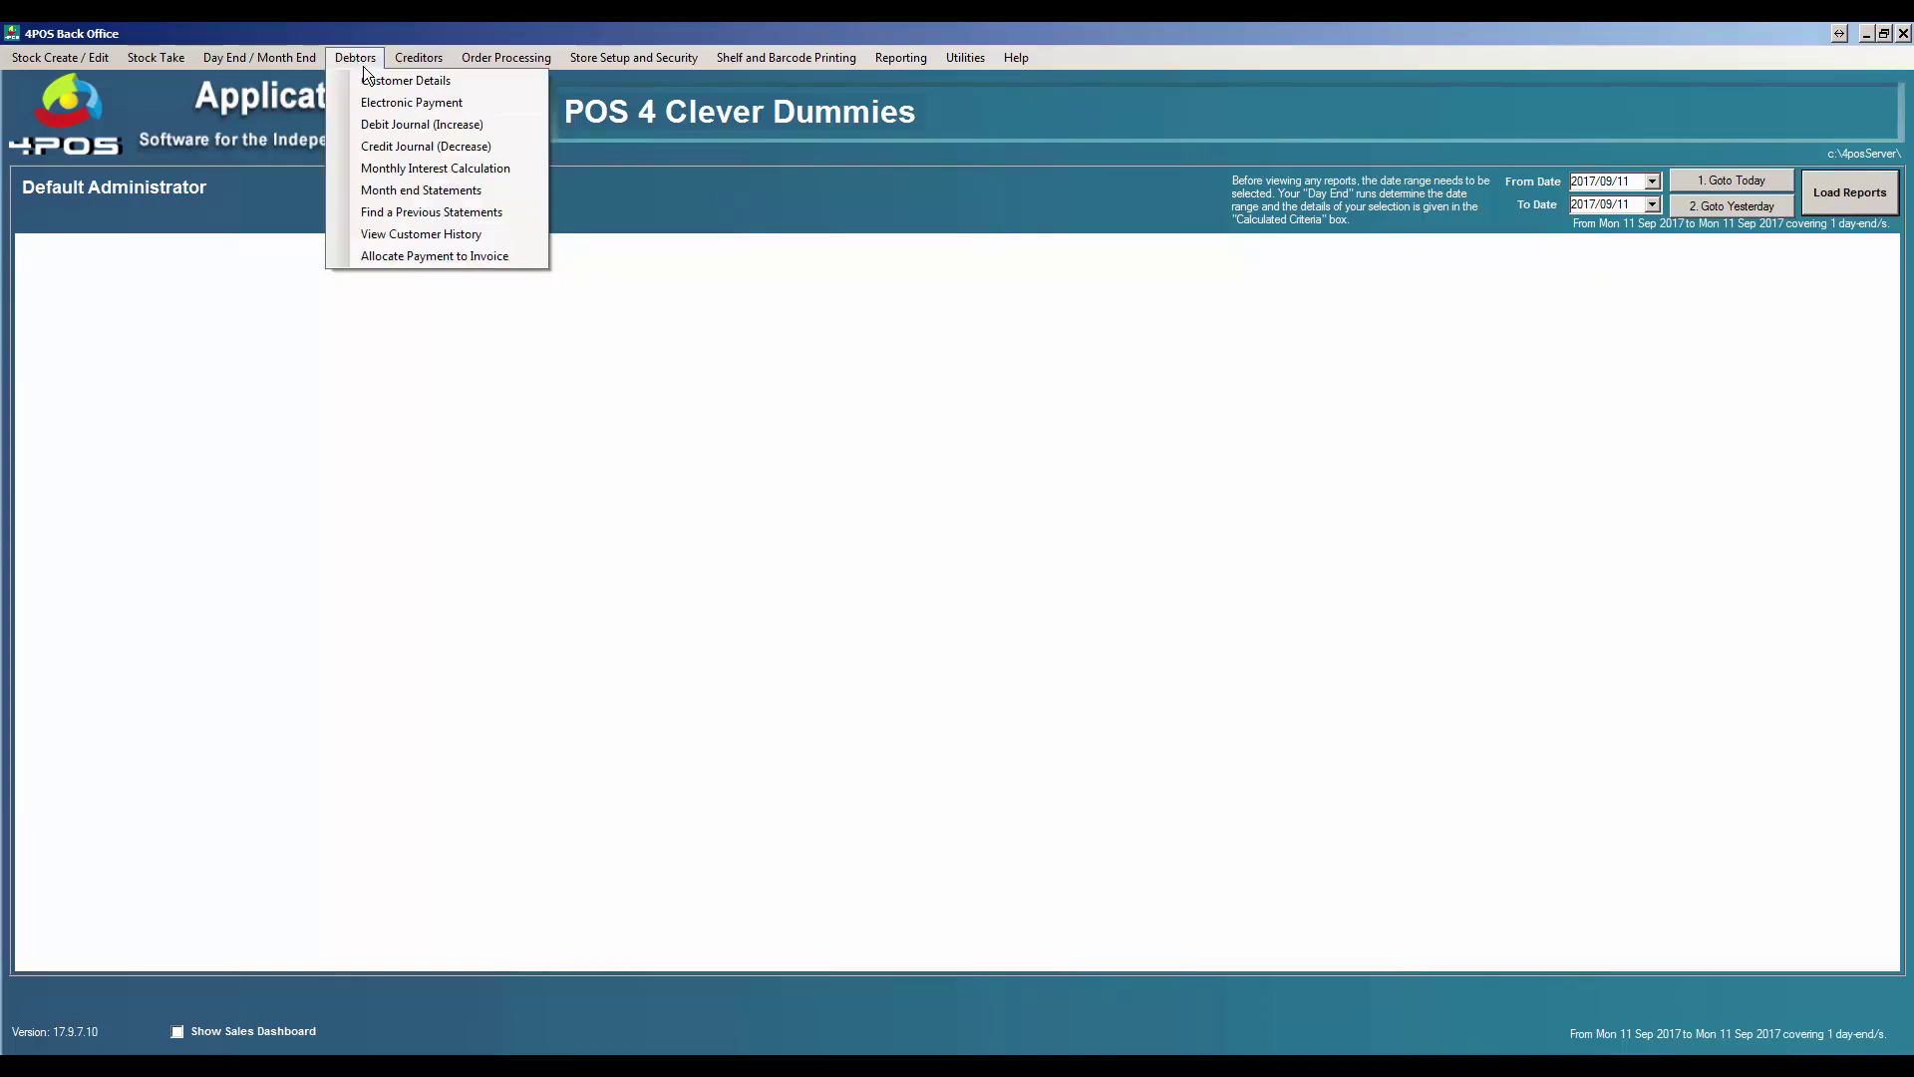
pyautogui.click(384, 78)
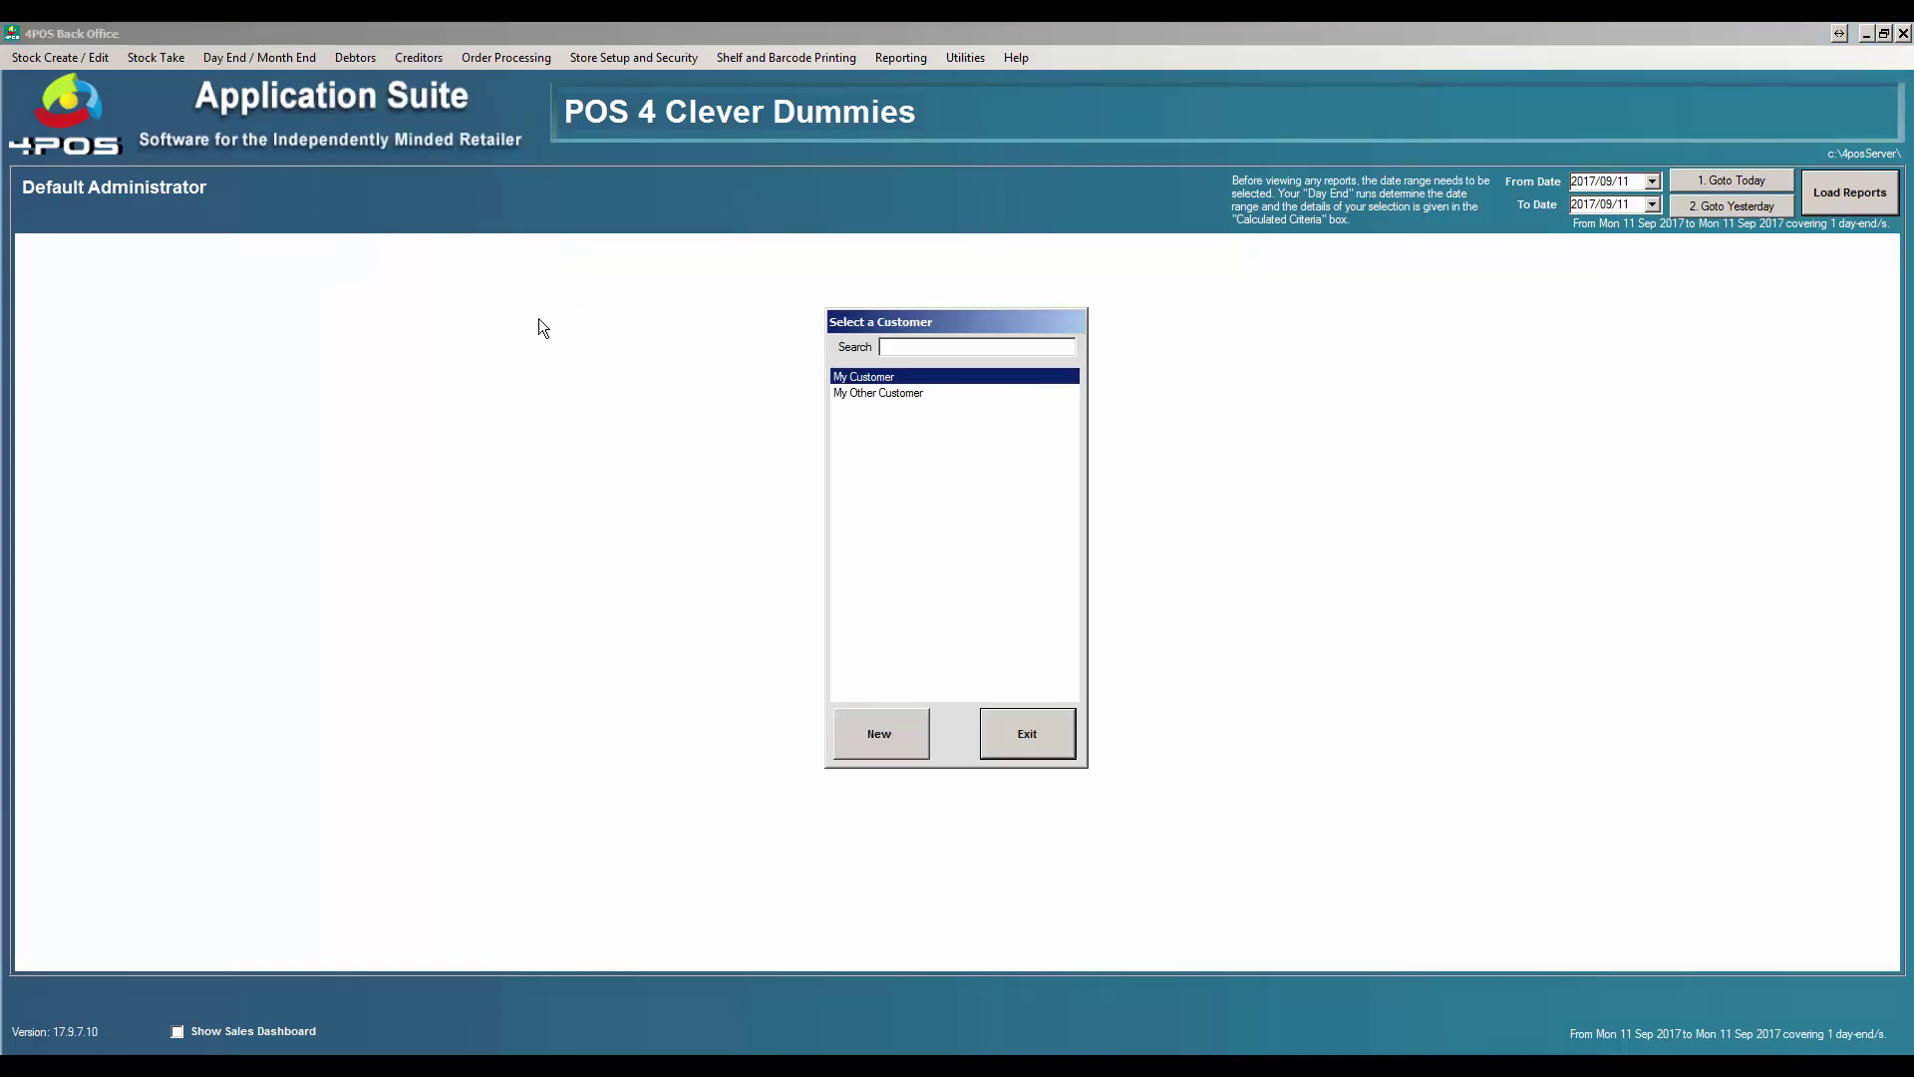
pyautogui.doubleClick(888, 395)
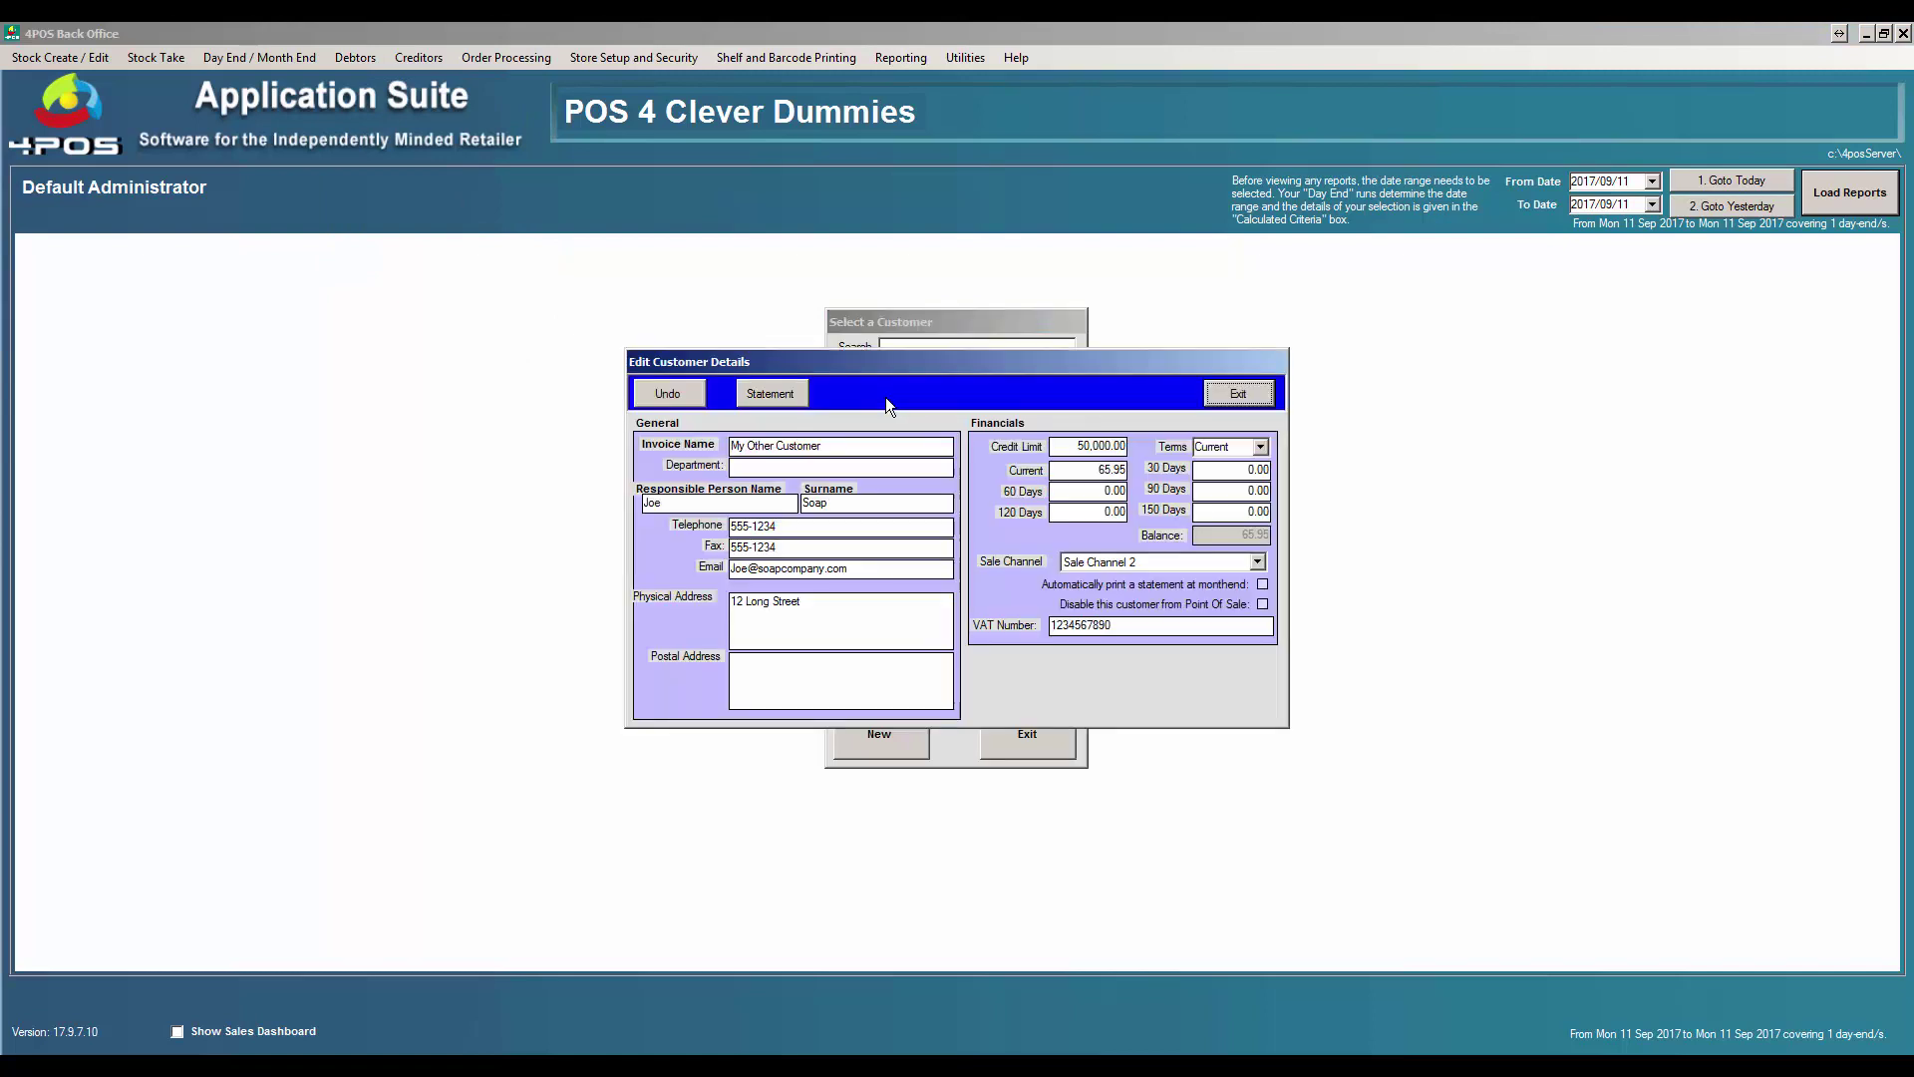
pyautogui.click(770, 395)
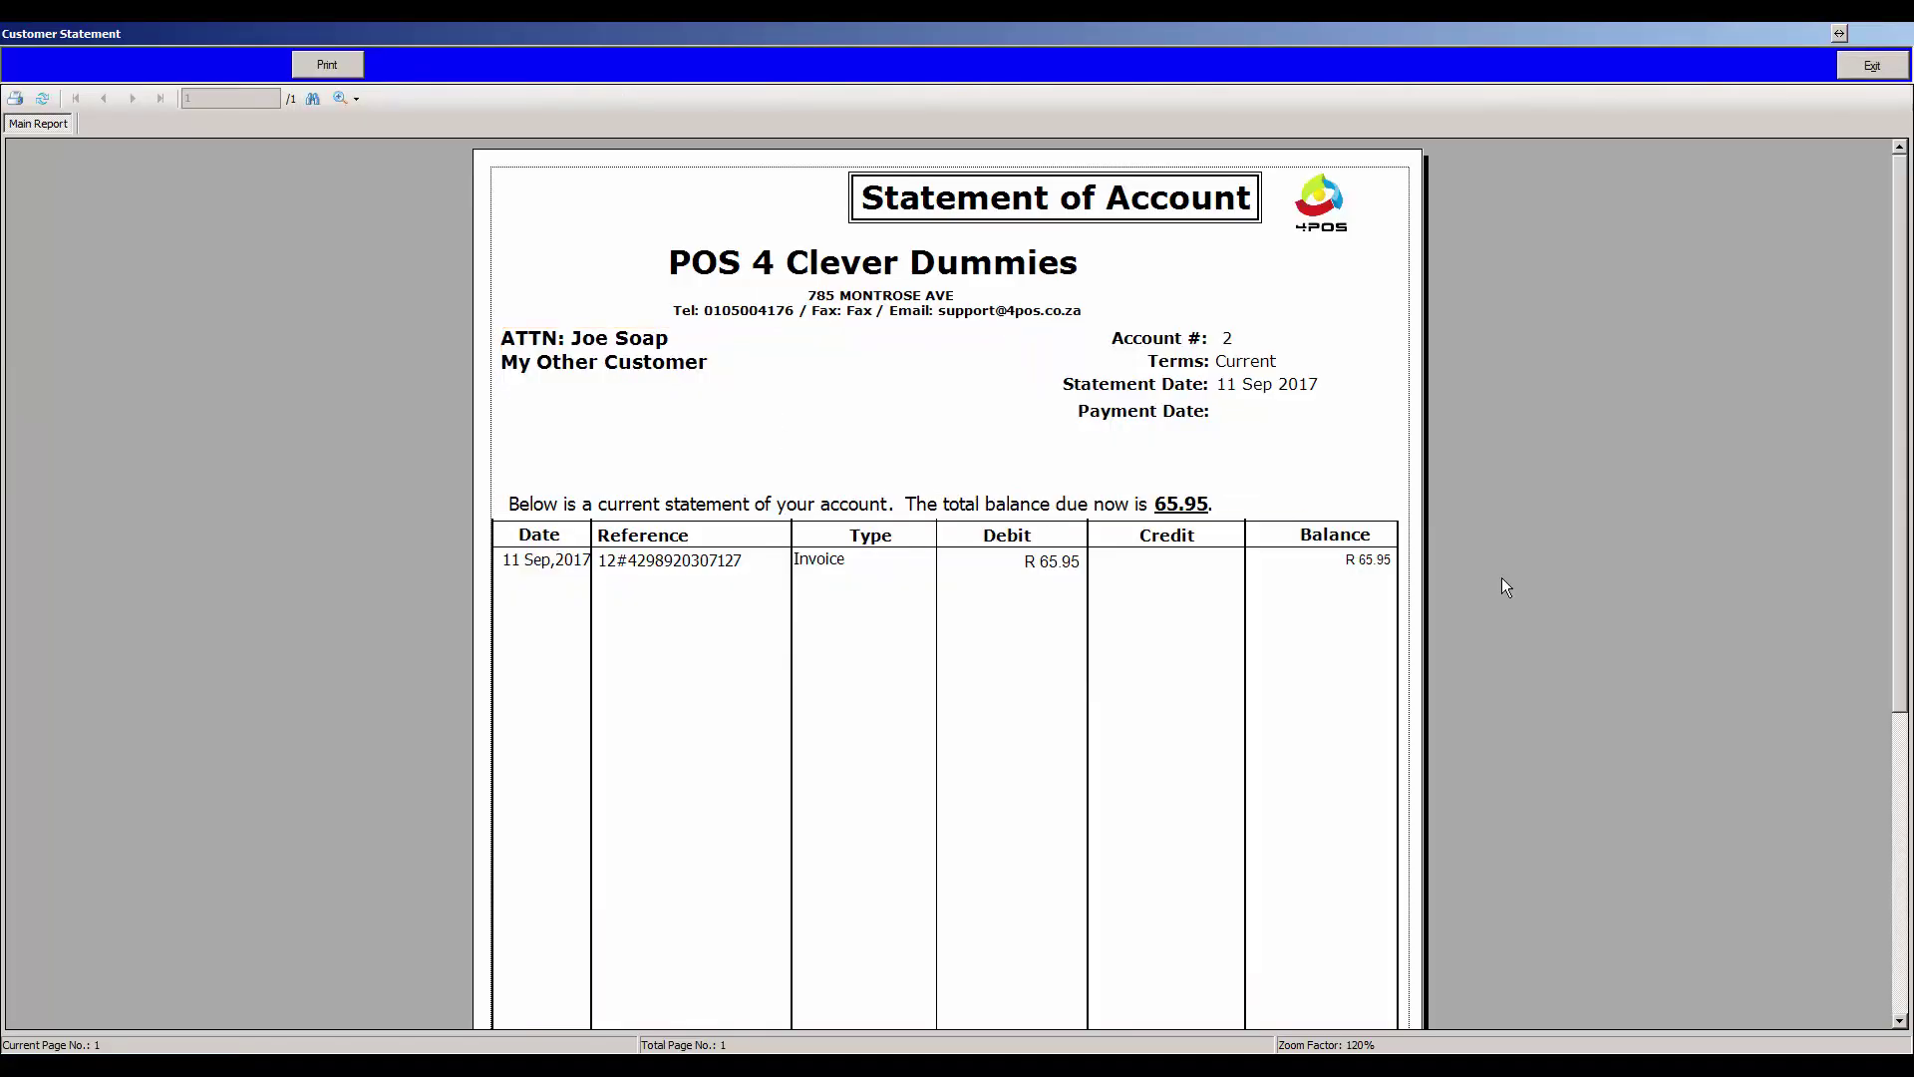
pyautogui.click(846, 560)
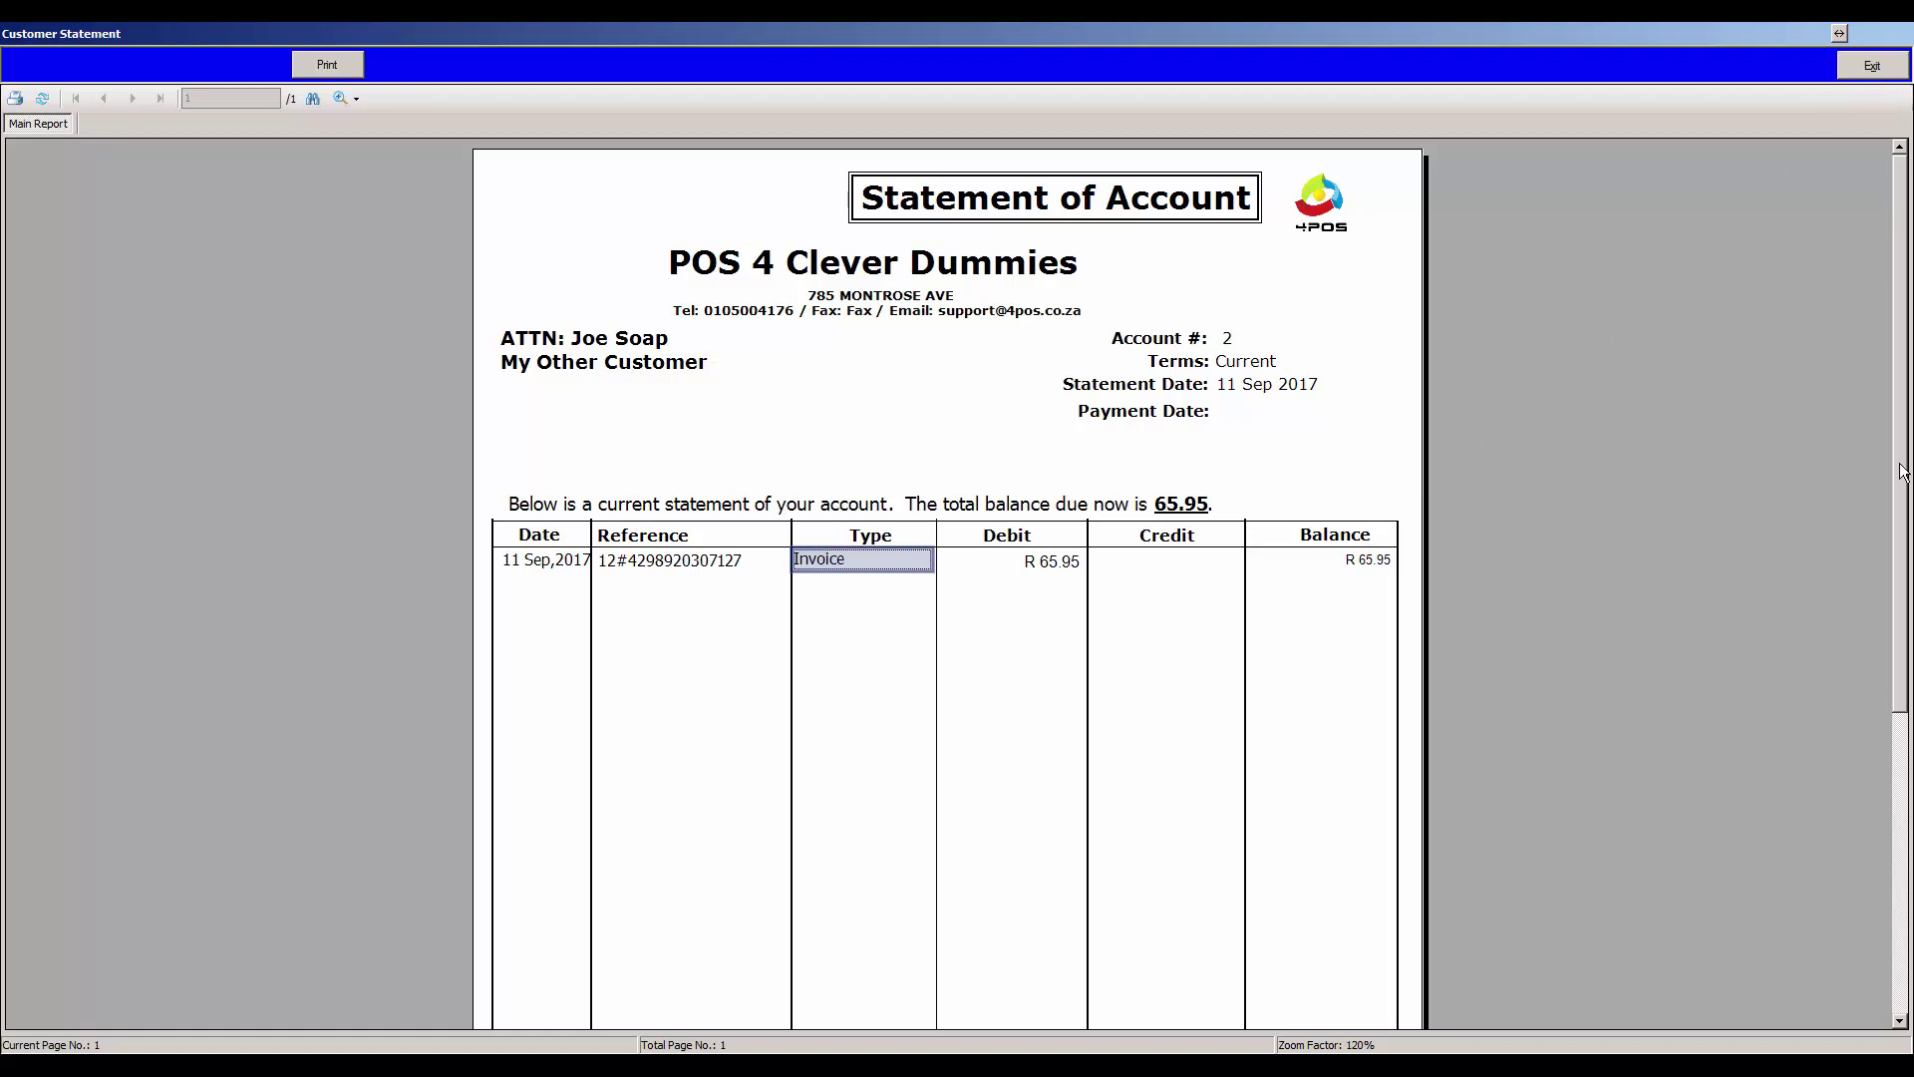
pyautogui.press('Escape')
pyautogui.click(1251, 379)
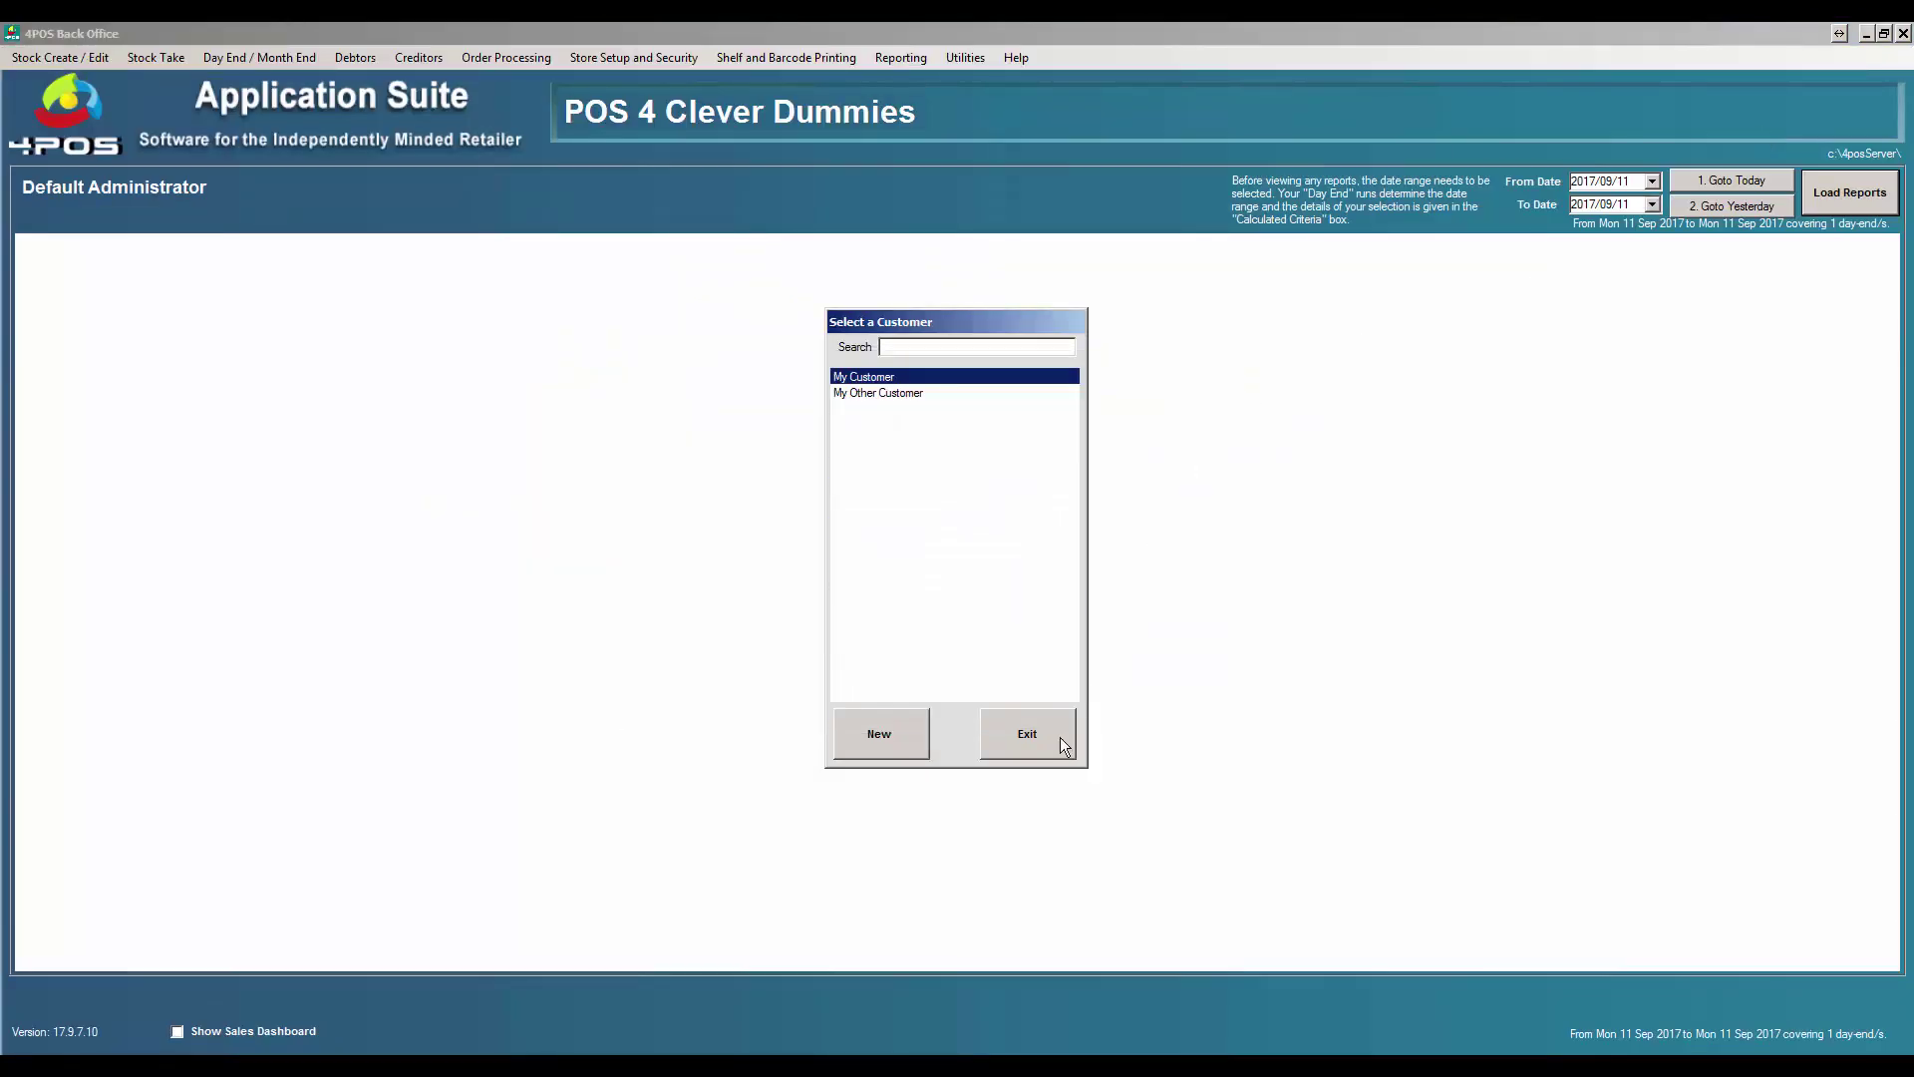
# Step: Reopen My Other Customer's statement and check the 30 Days terms and 65.95 current ageing total
pyautogui.doubleClick(869, 392)
pyautogui.click(794, 401)
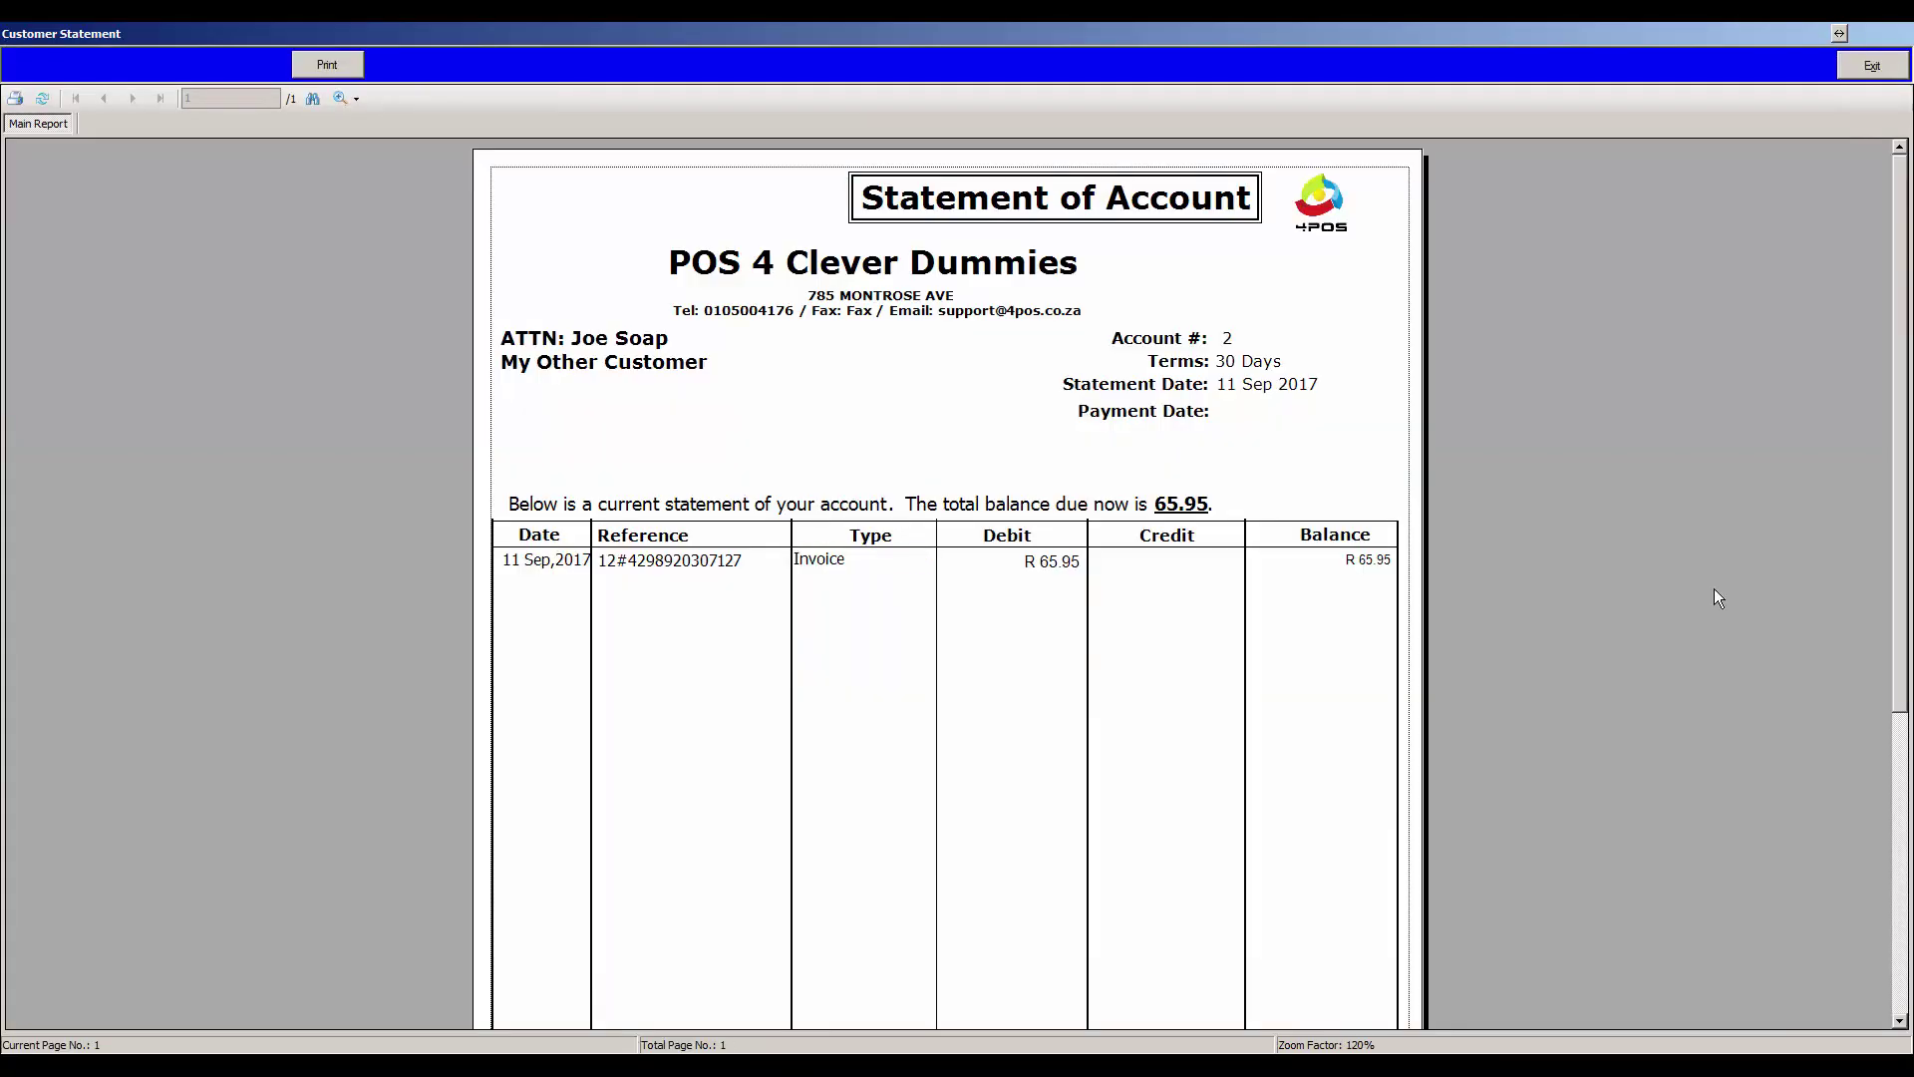
pyautogui.click(1902, 803)
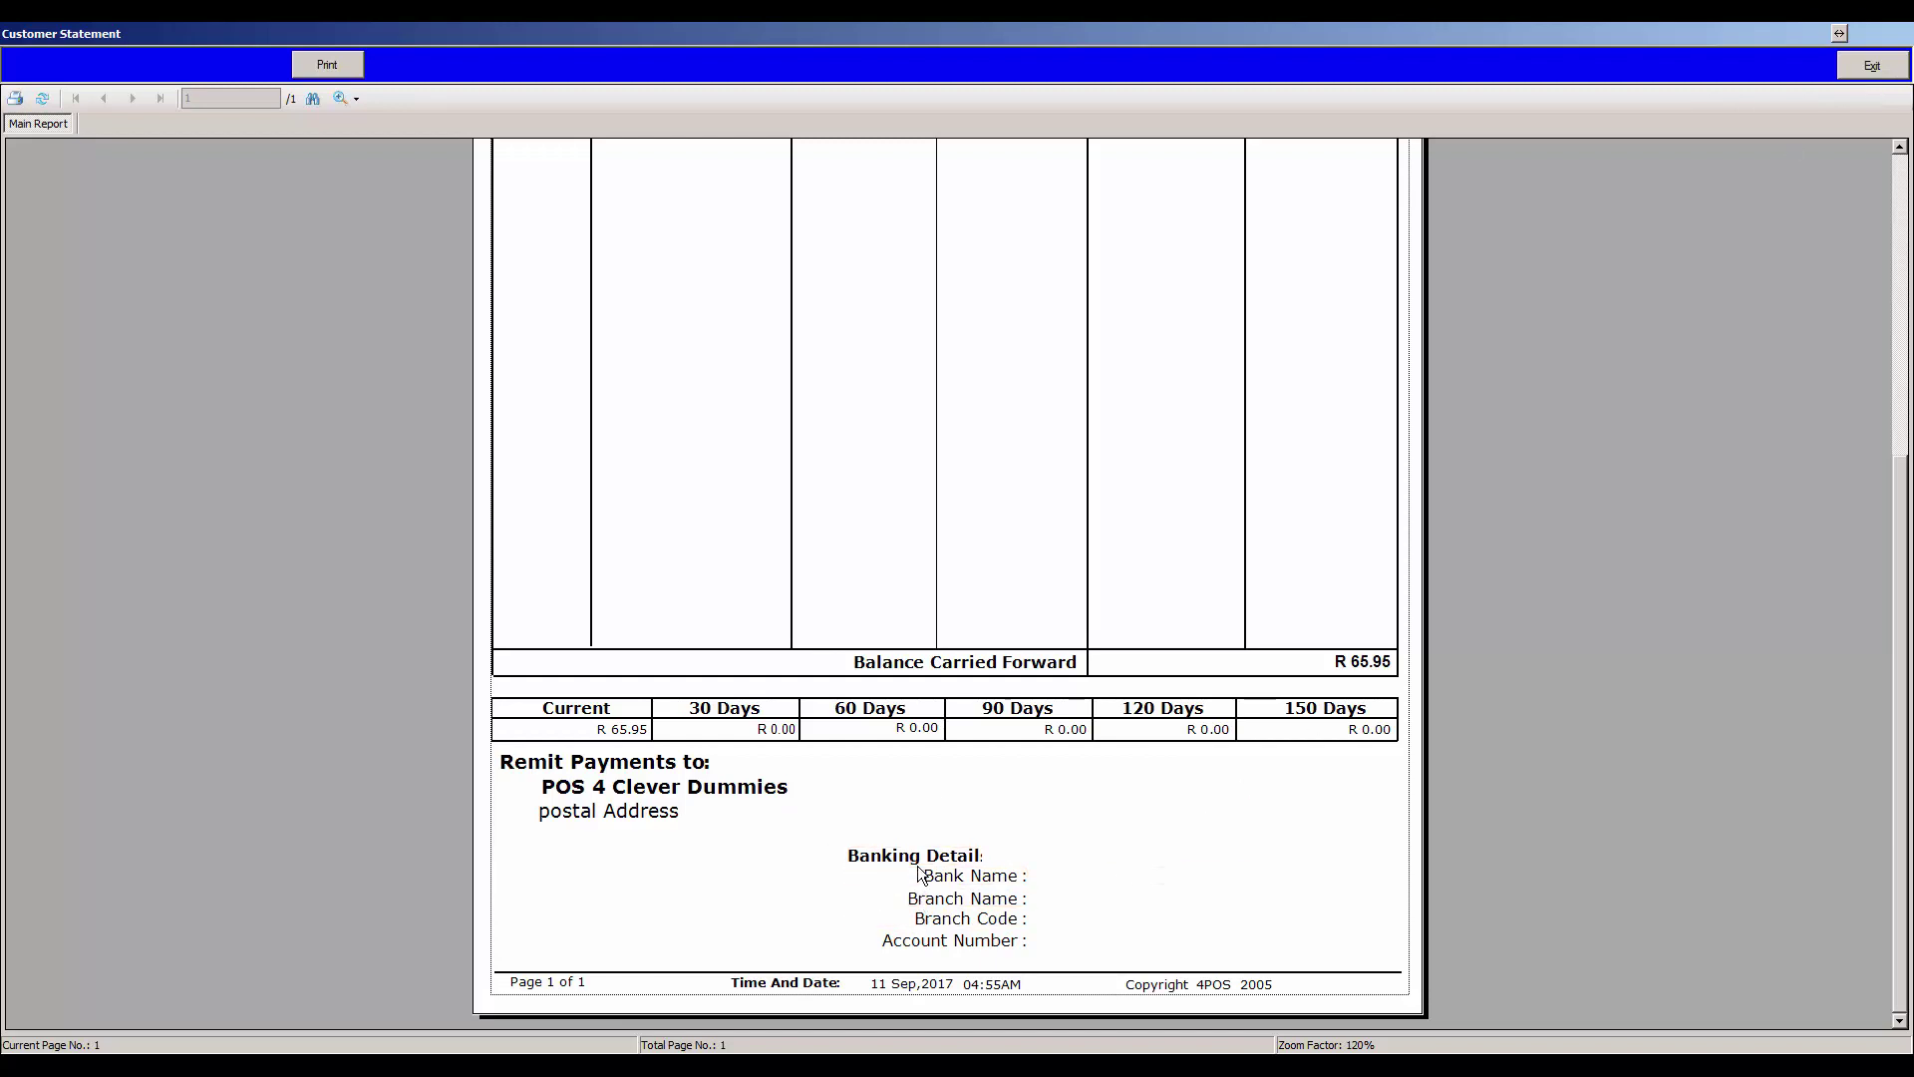
pyautogui.click(963, 864)
pyautogui.click(964, 863)
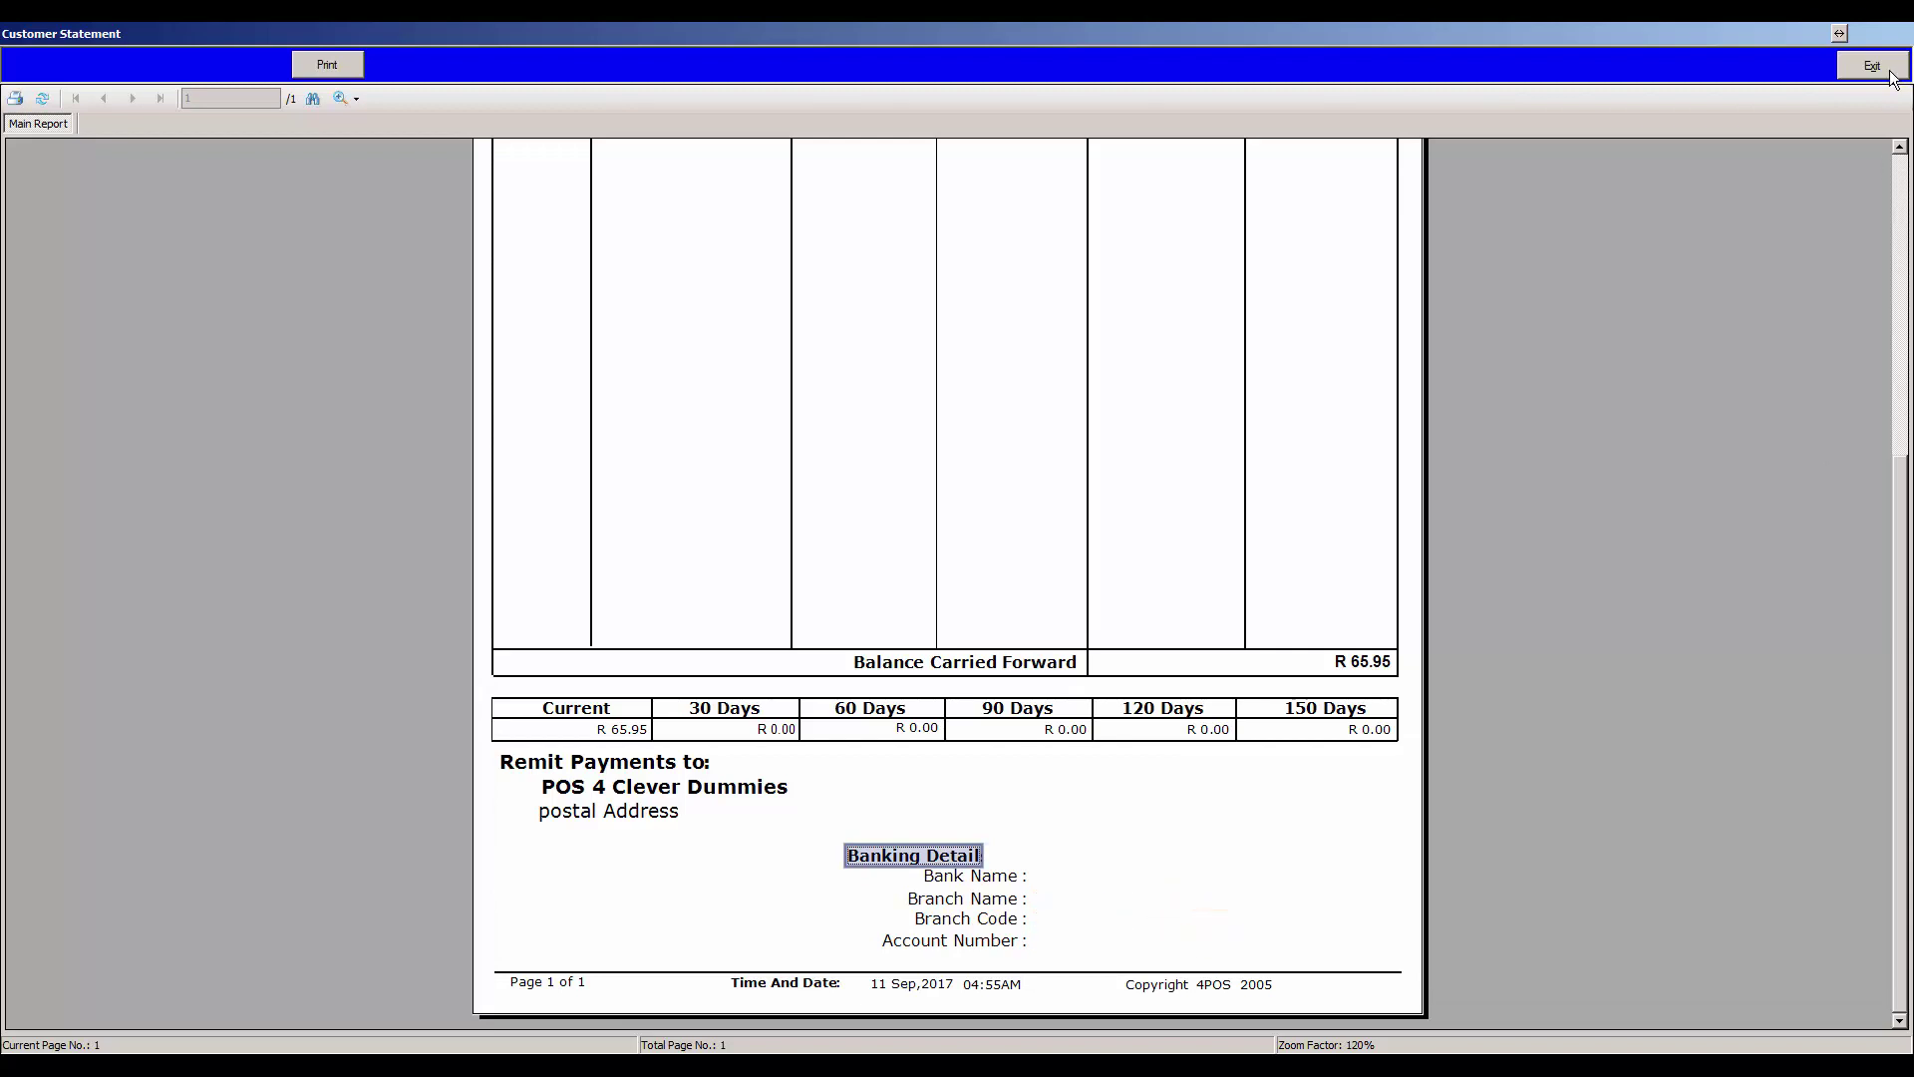
pyautogui.click(1875, 66)
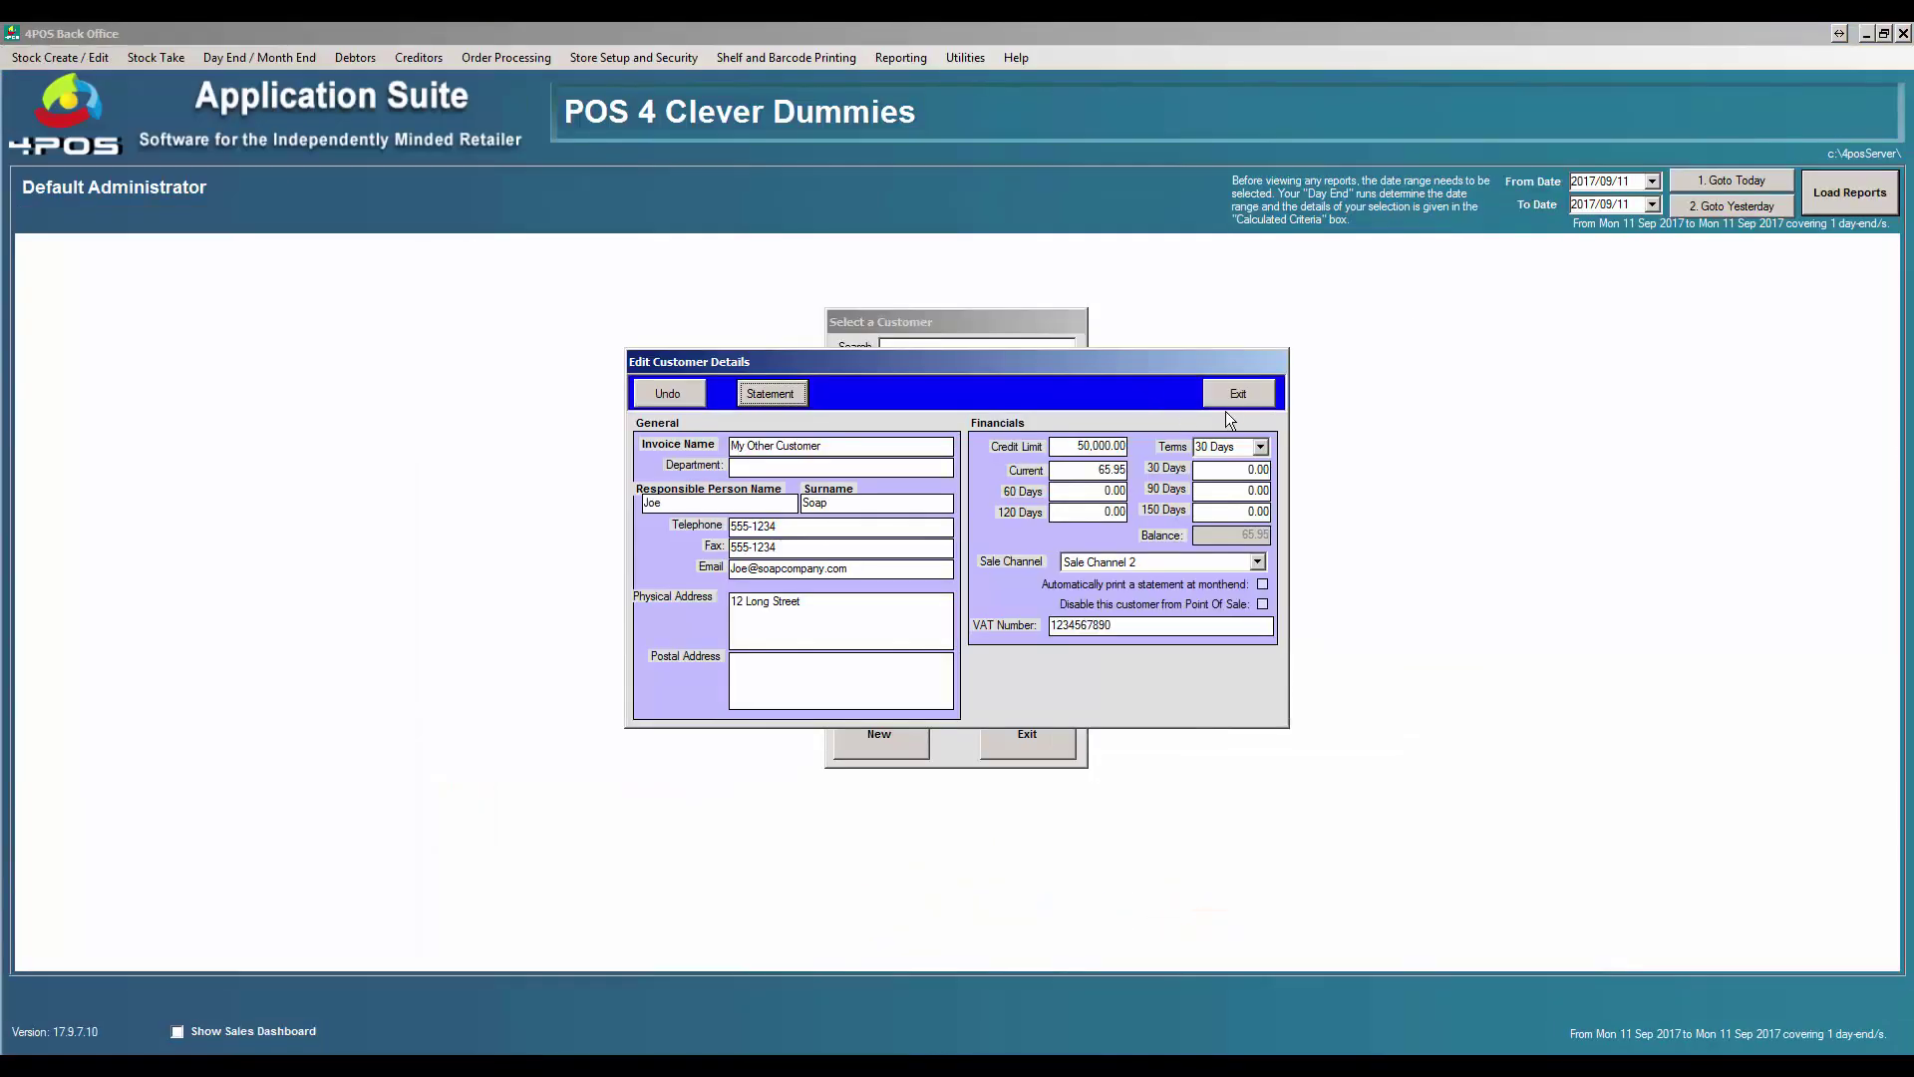
# Step: Open Edit Store Details from Store Setup and Security and start on the Bank Name field
pyautogui.click(1029, 747)
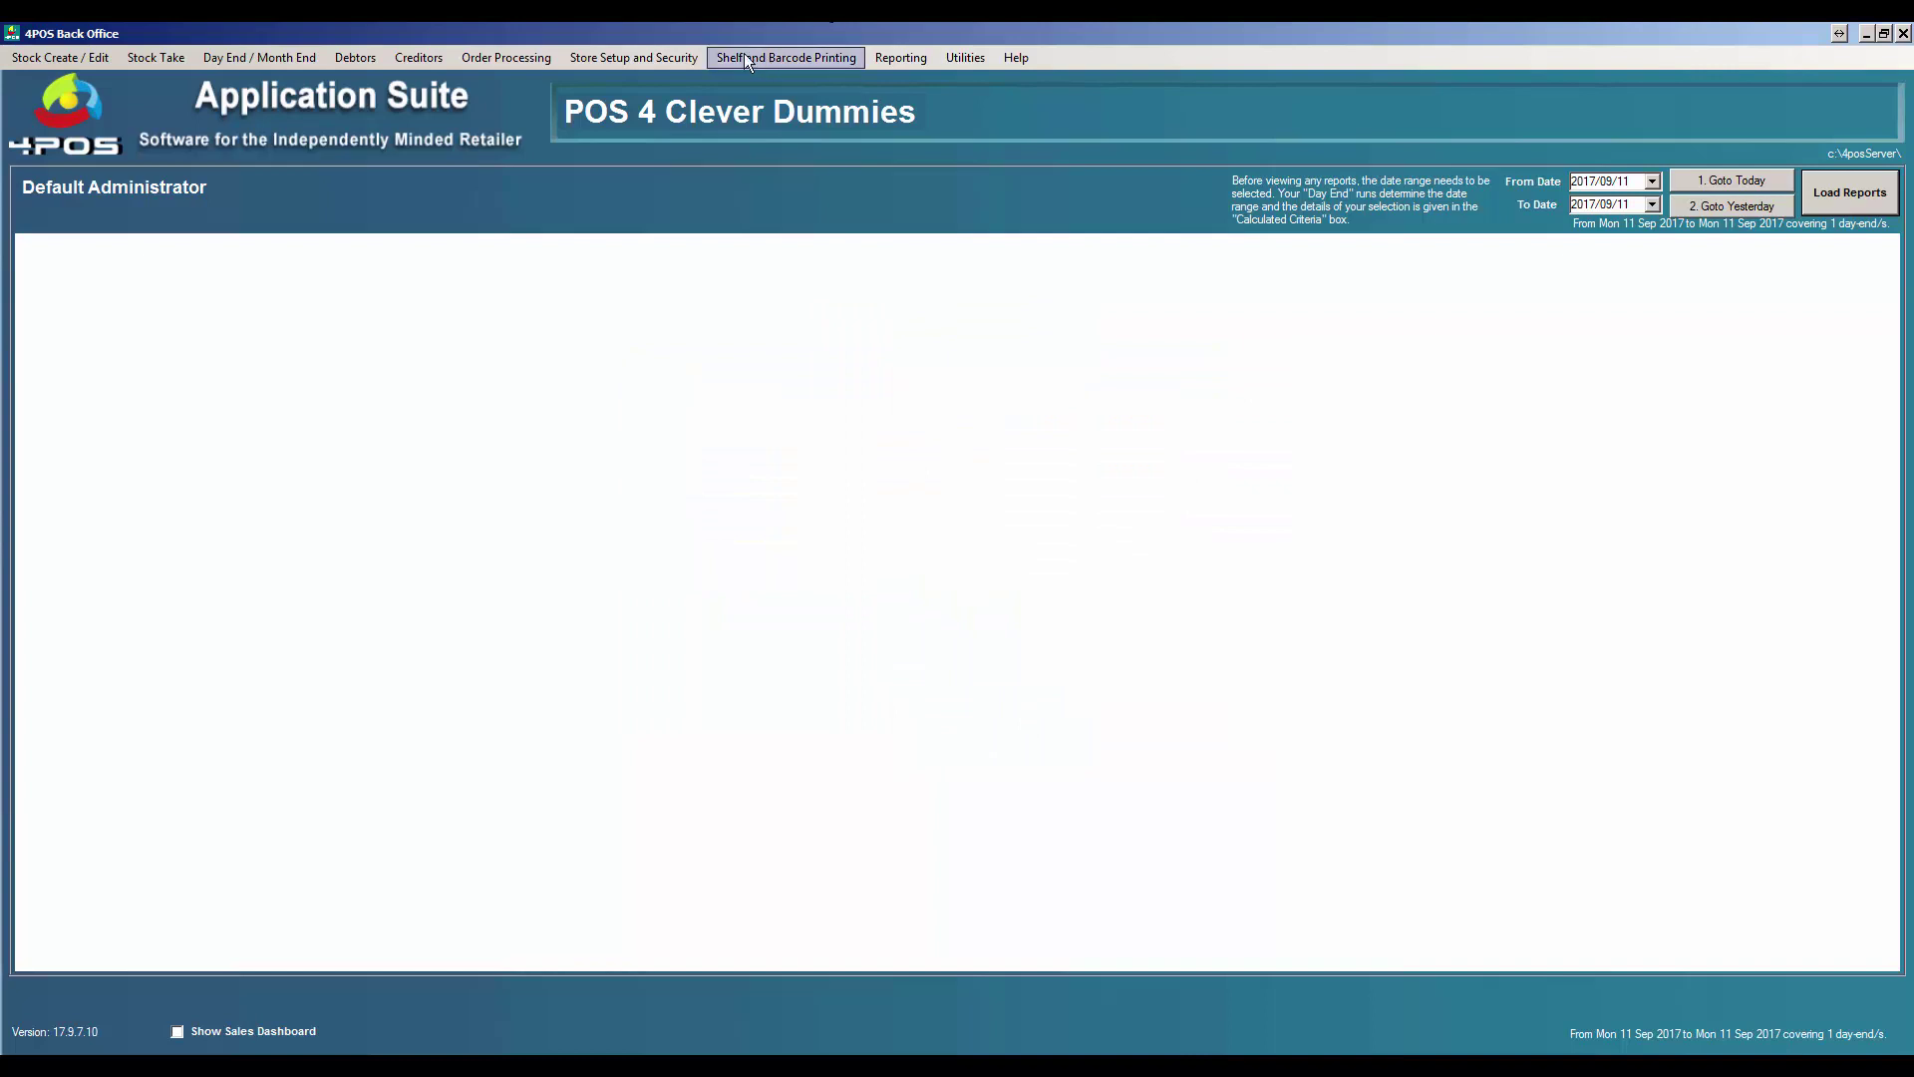
pyautogui.click(625, 55)
pyautogui.click(636, 82)
pyautogui.click(1021, 652)
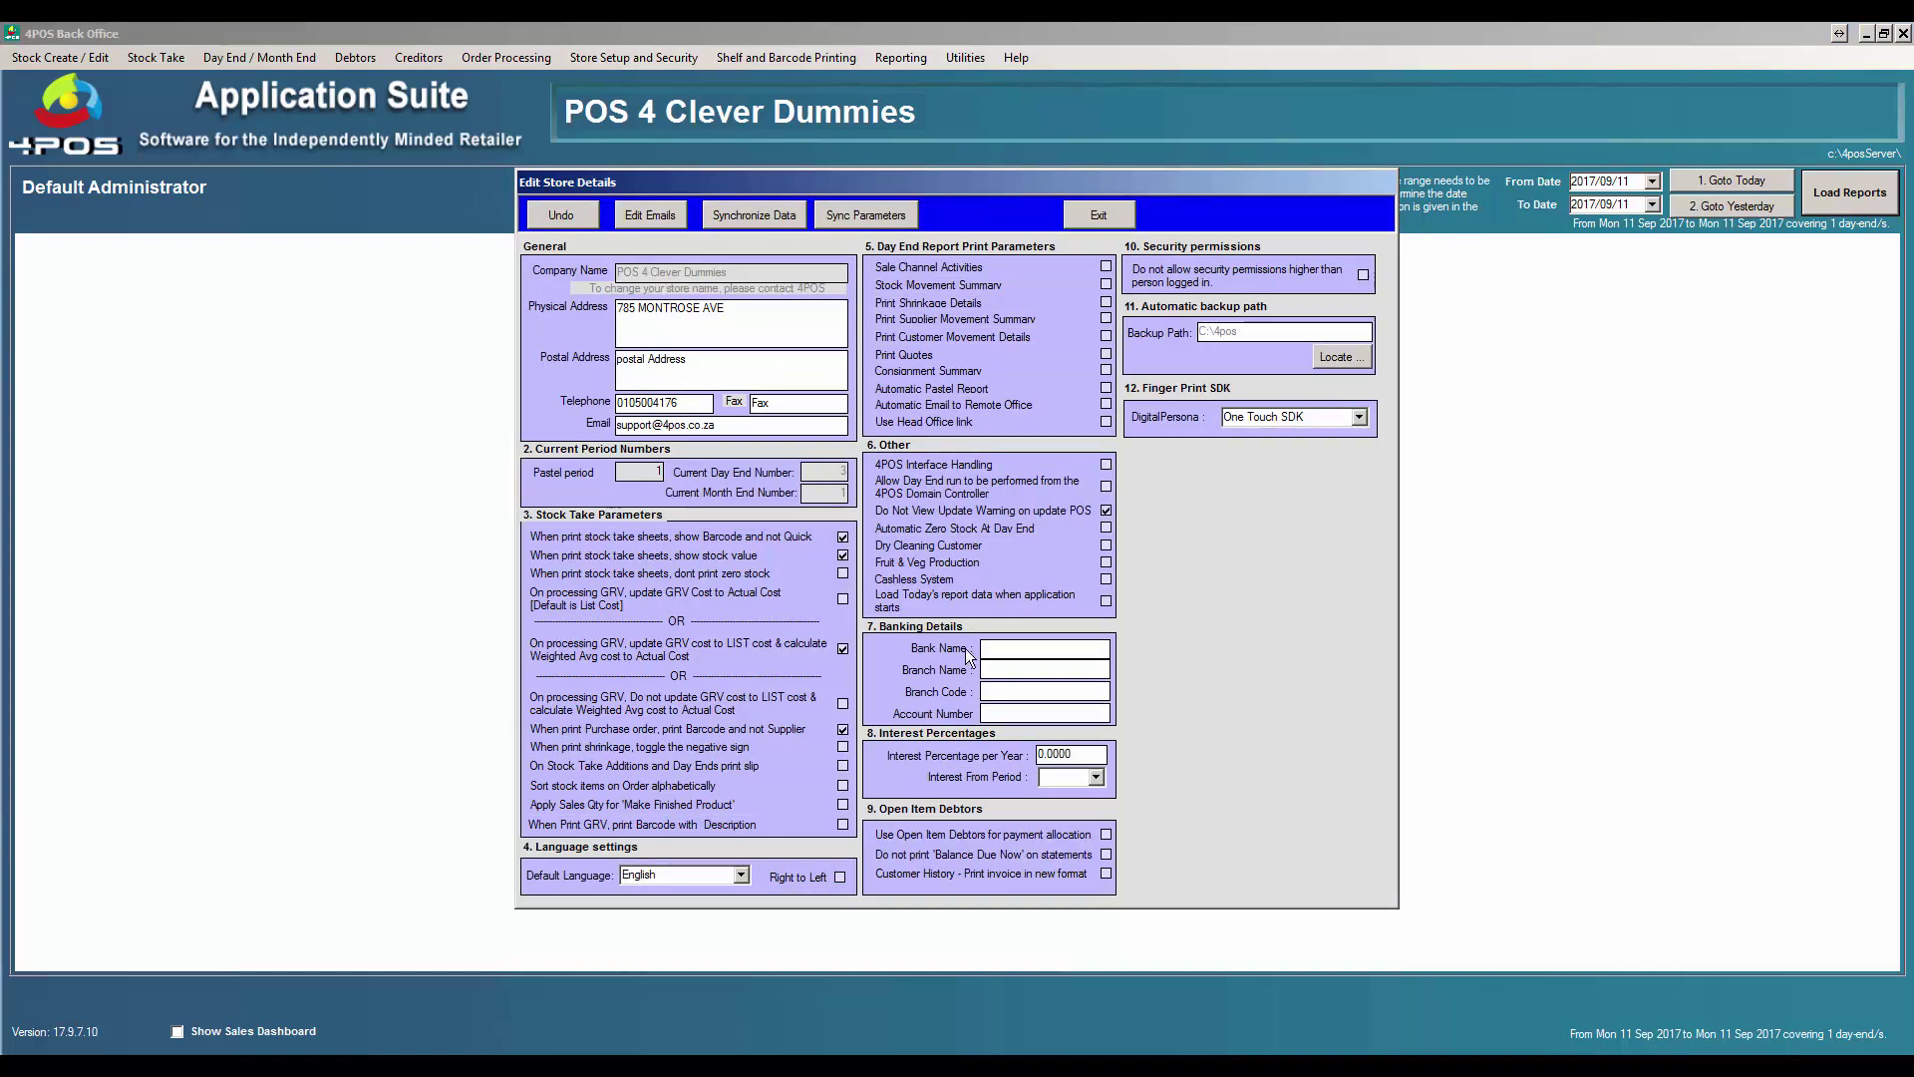
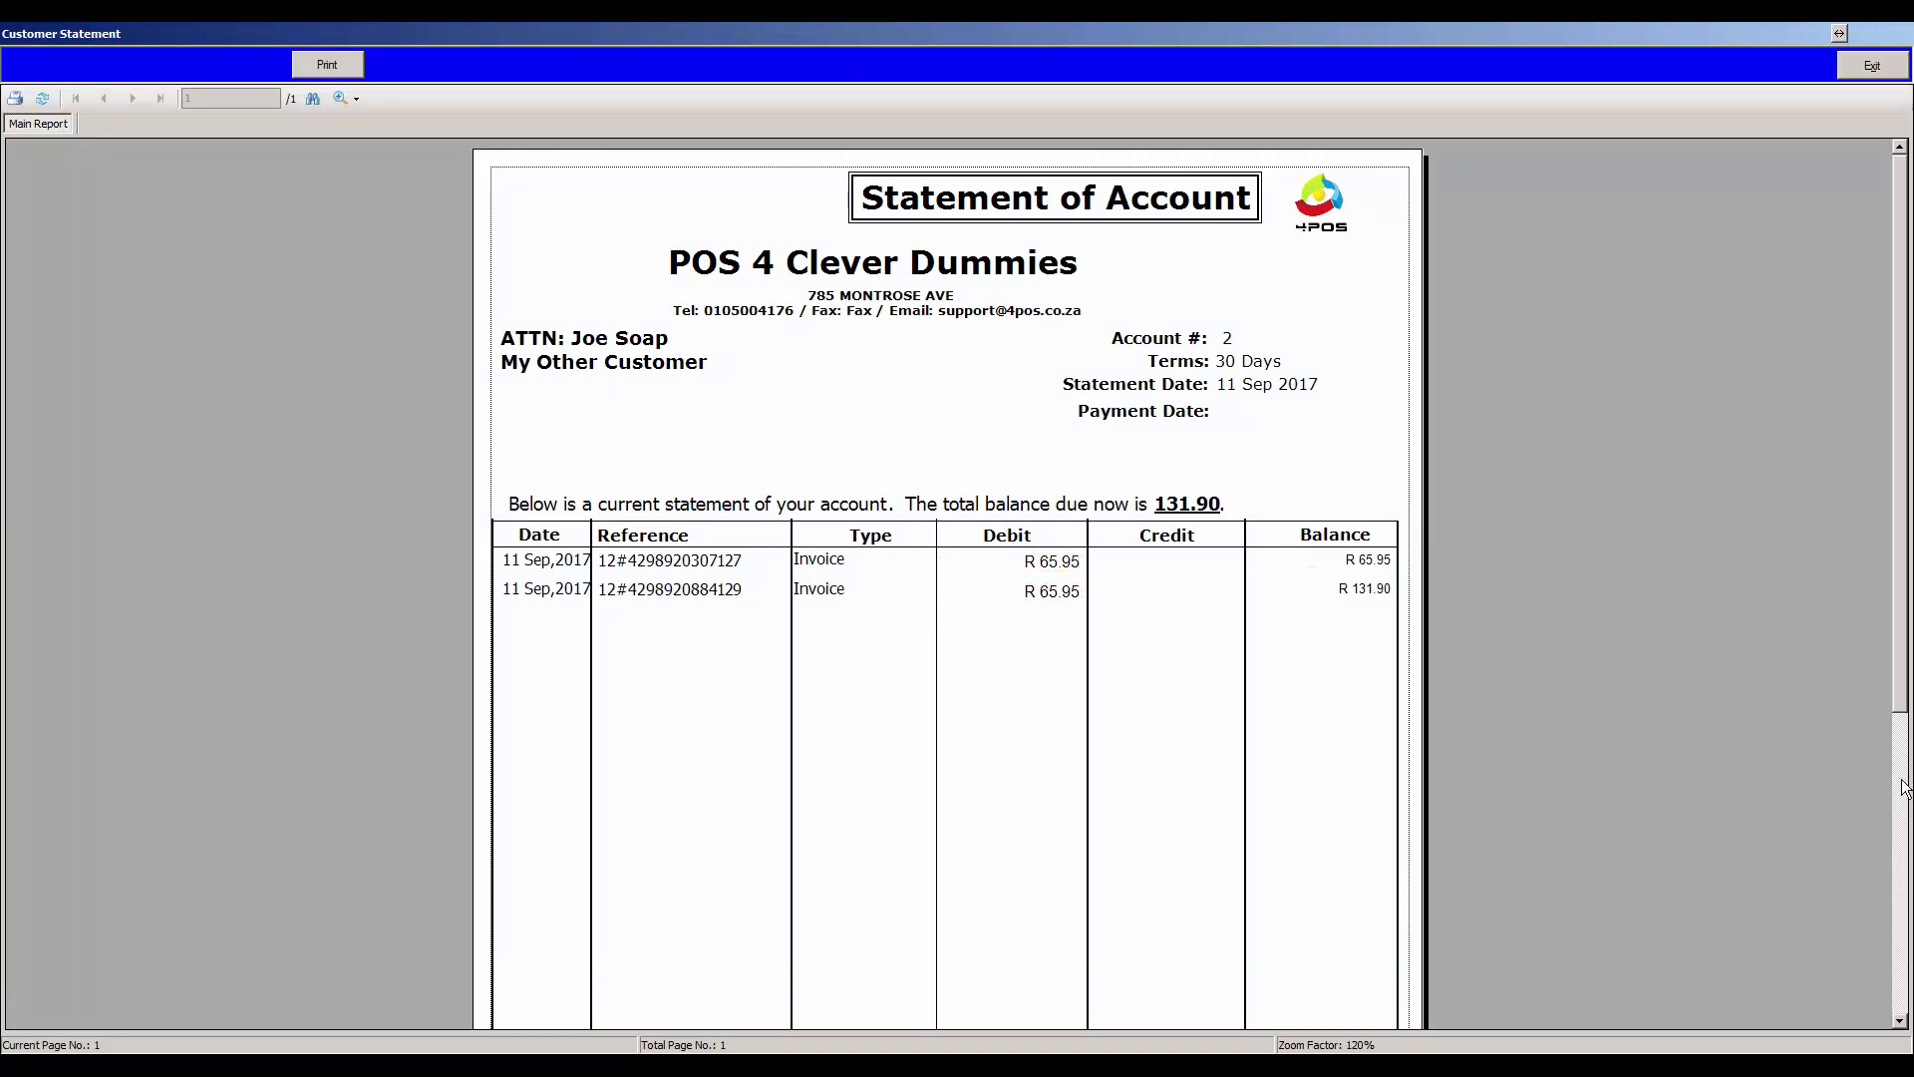
# Step: Review the statement's total balance due sentence and its ageing and banking details
pyautogui.click(1176, 510)
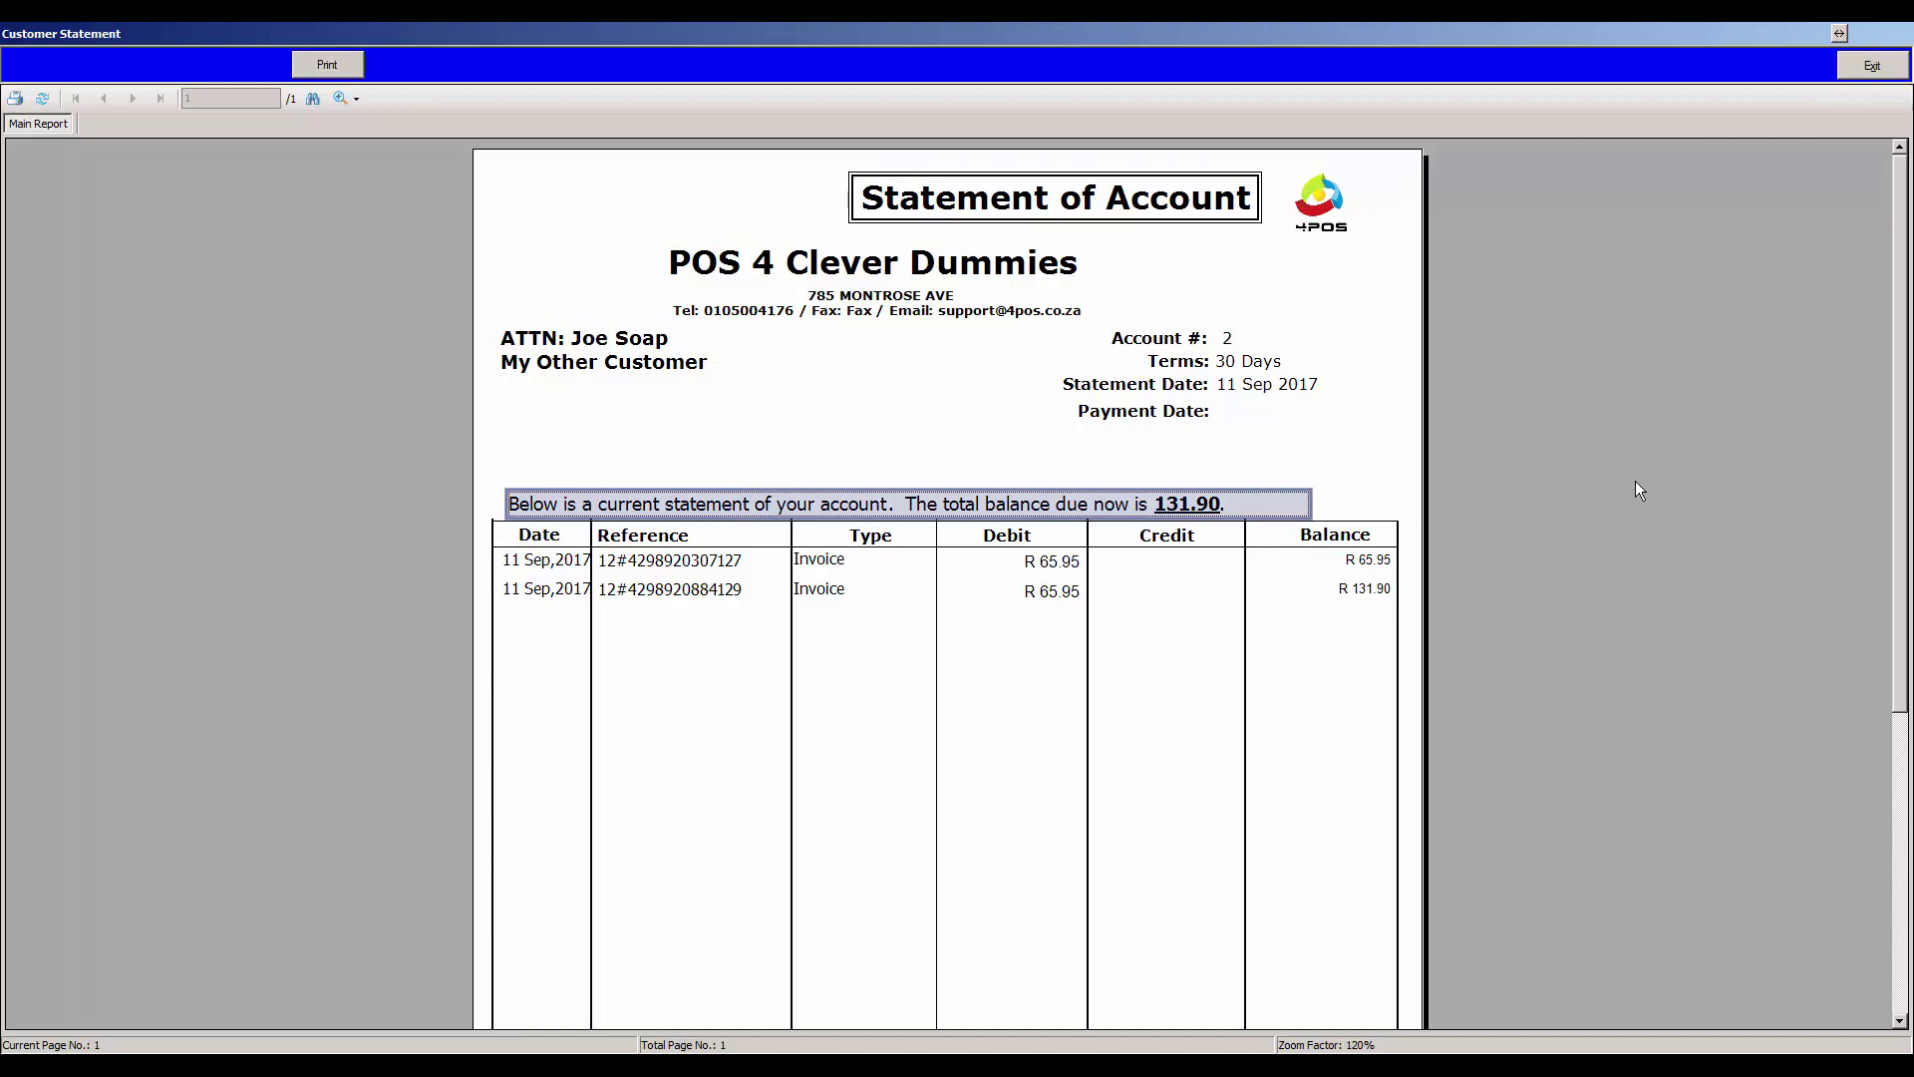
pyautogui.click(1891, 766)
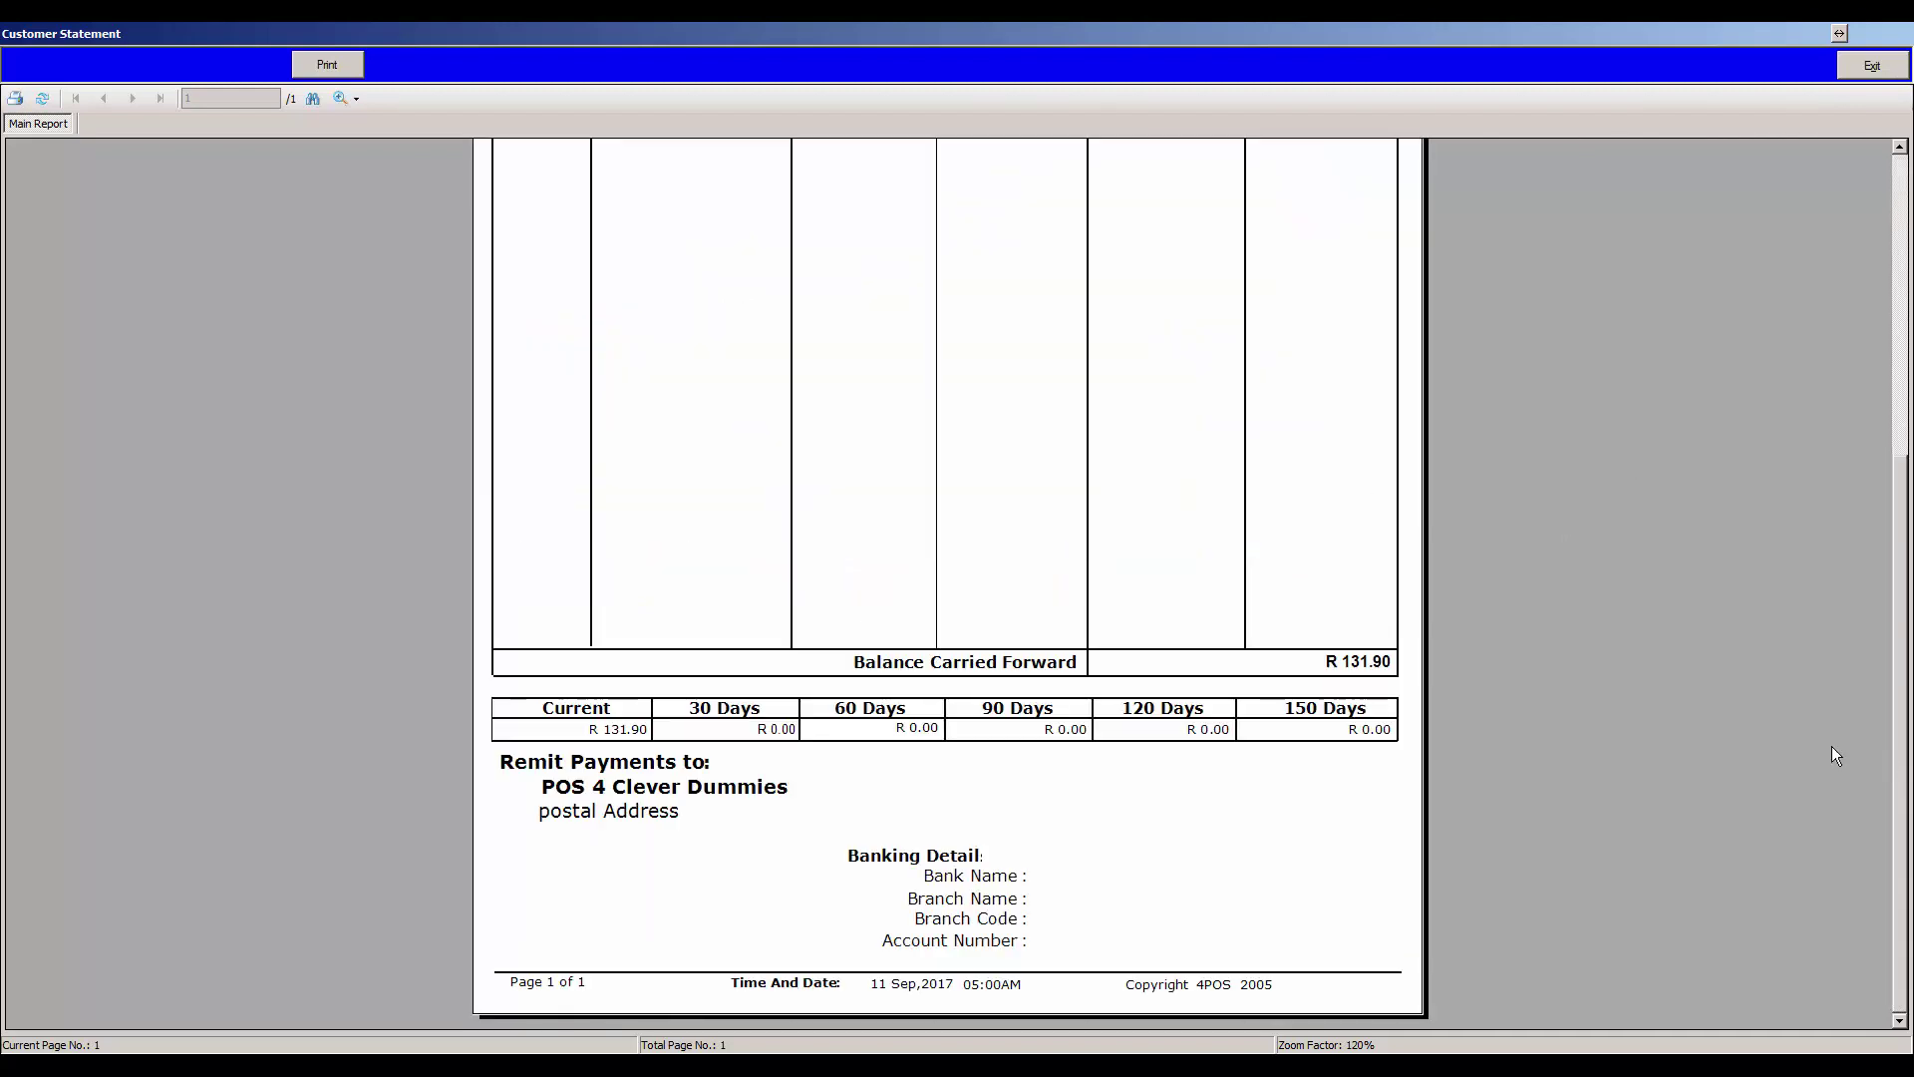
pyautogui.click(1325, 708)
# Step: Close the statement preview, customer details and customer list
pyautogui.click(1870, 66)
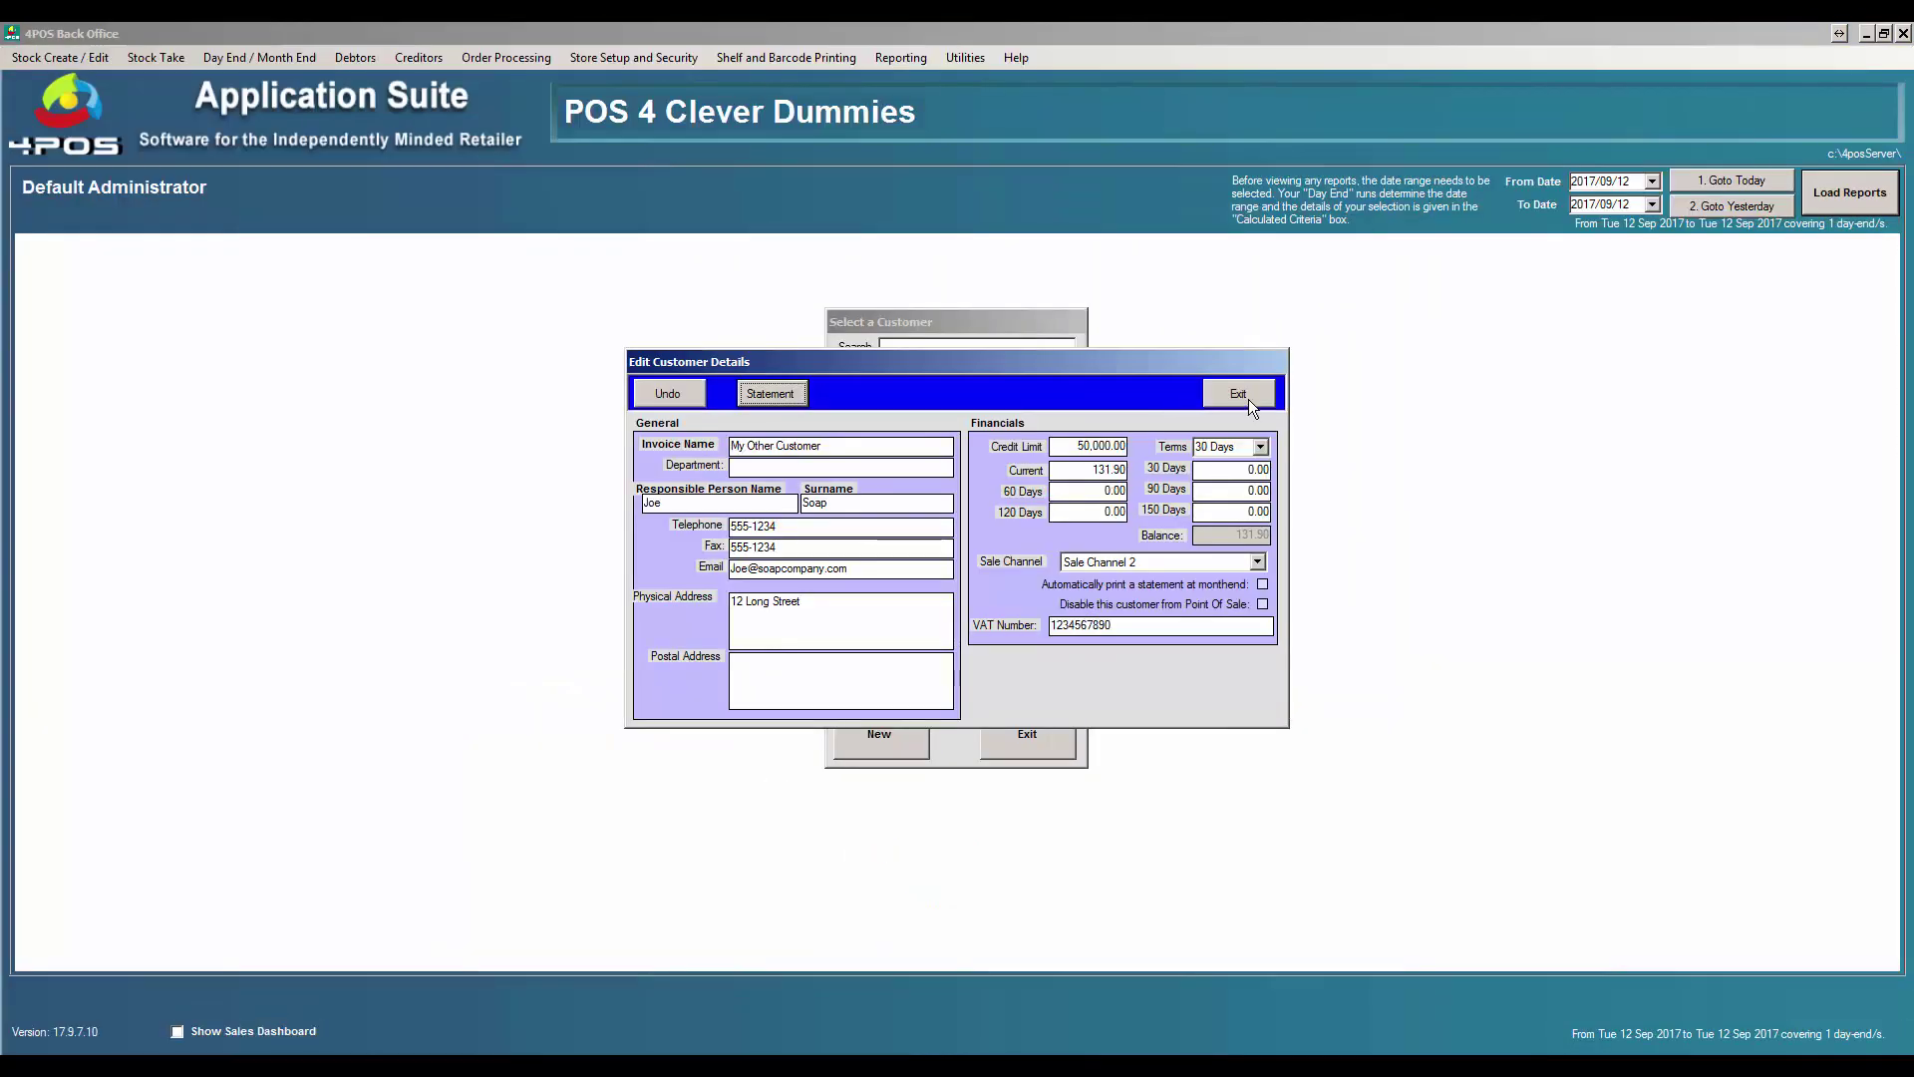
pyautogui.click(1250, 391)
pyautogui.click(1023, 746)
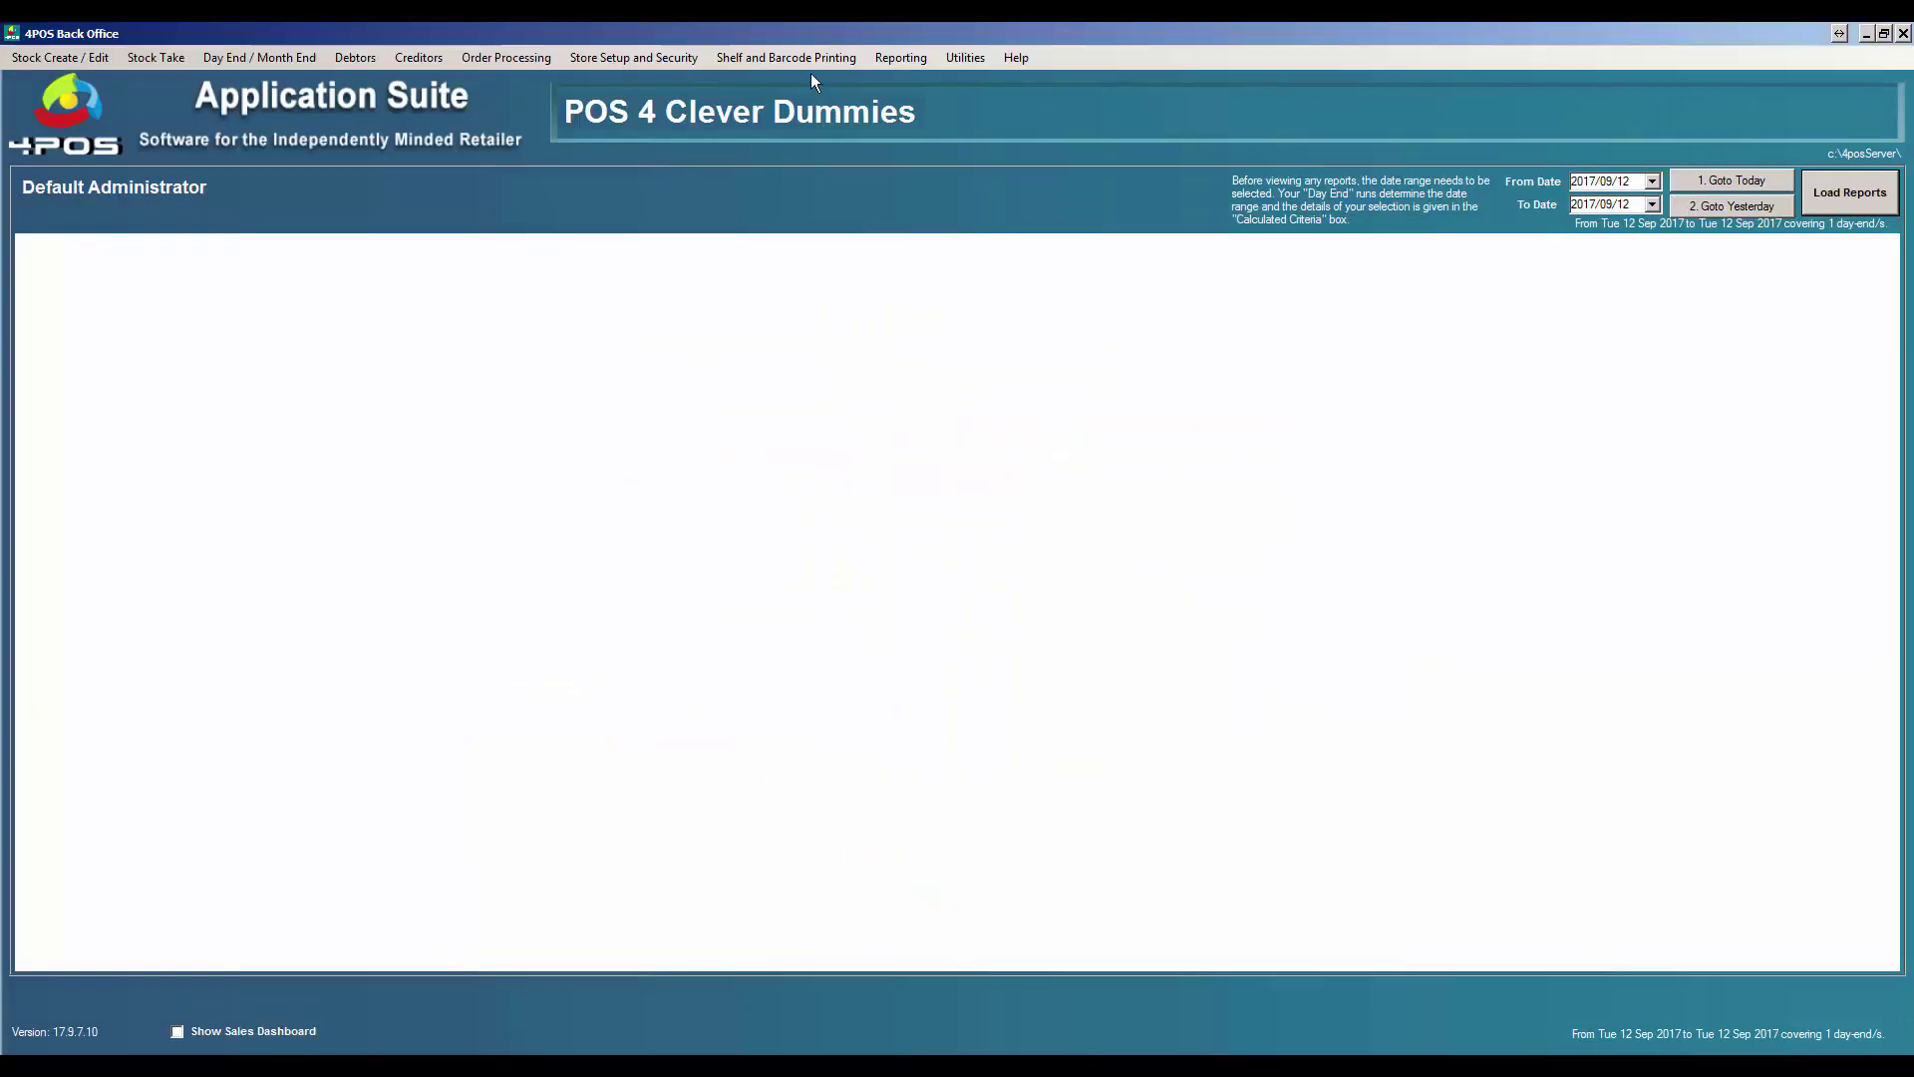
pyautogui.click(603, 57)
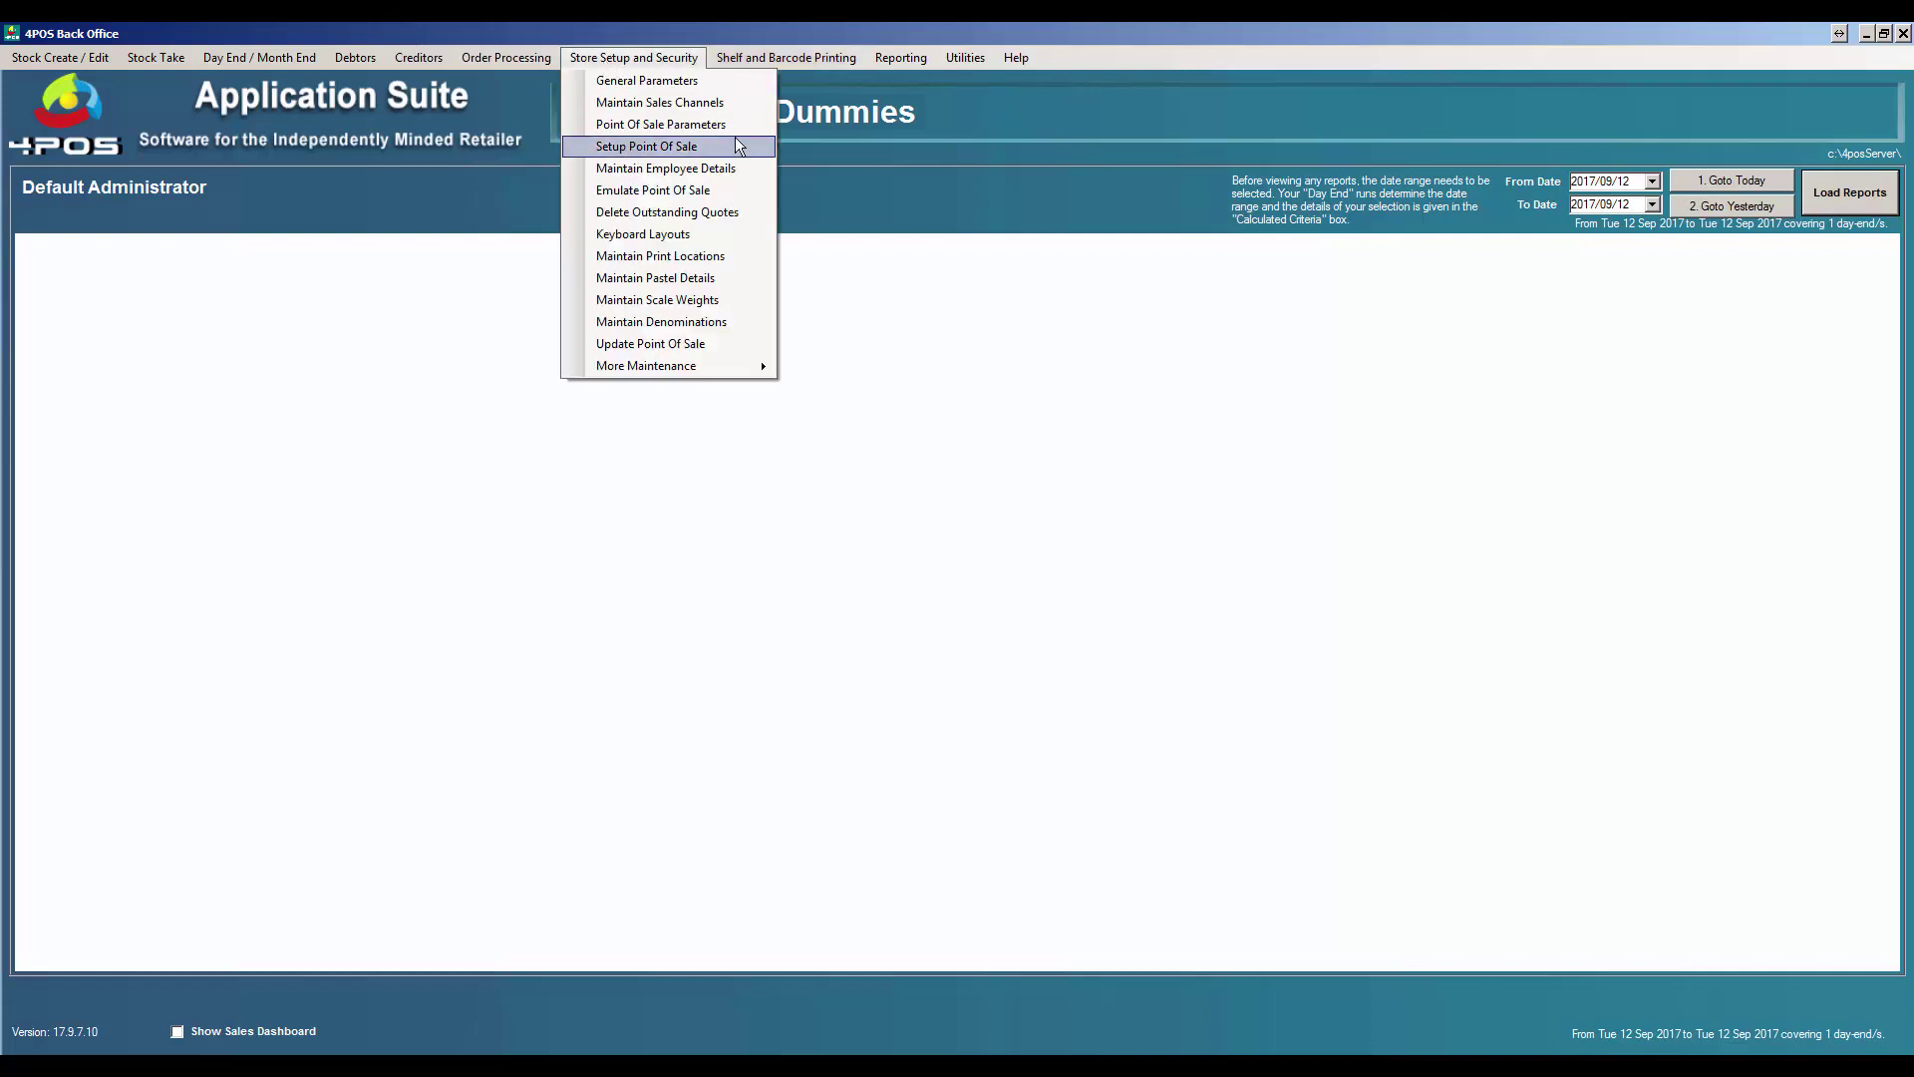
# Step: Tick 'Do not print Balance Due Now on statements' in General Parameters under Open Item Debtors
pyautogui.click(677, 82)
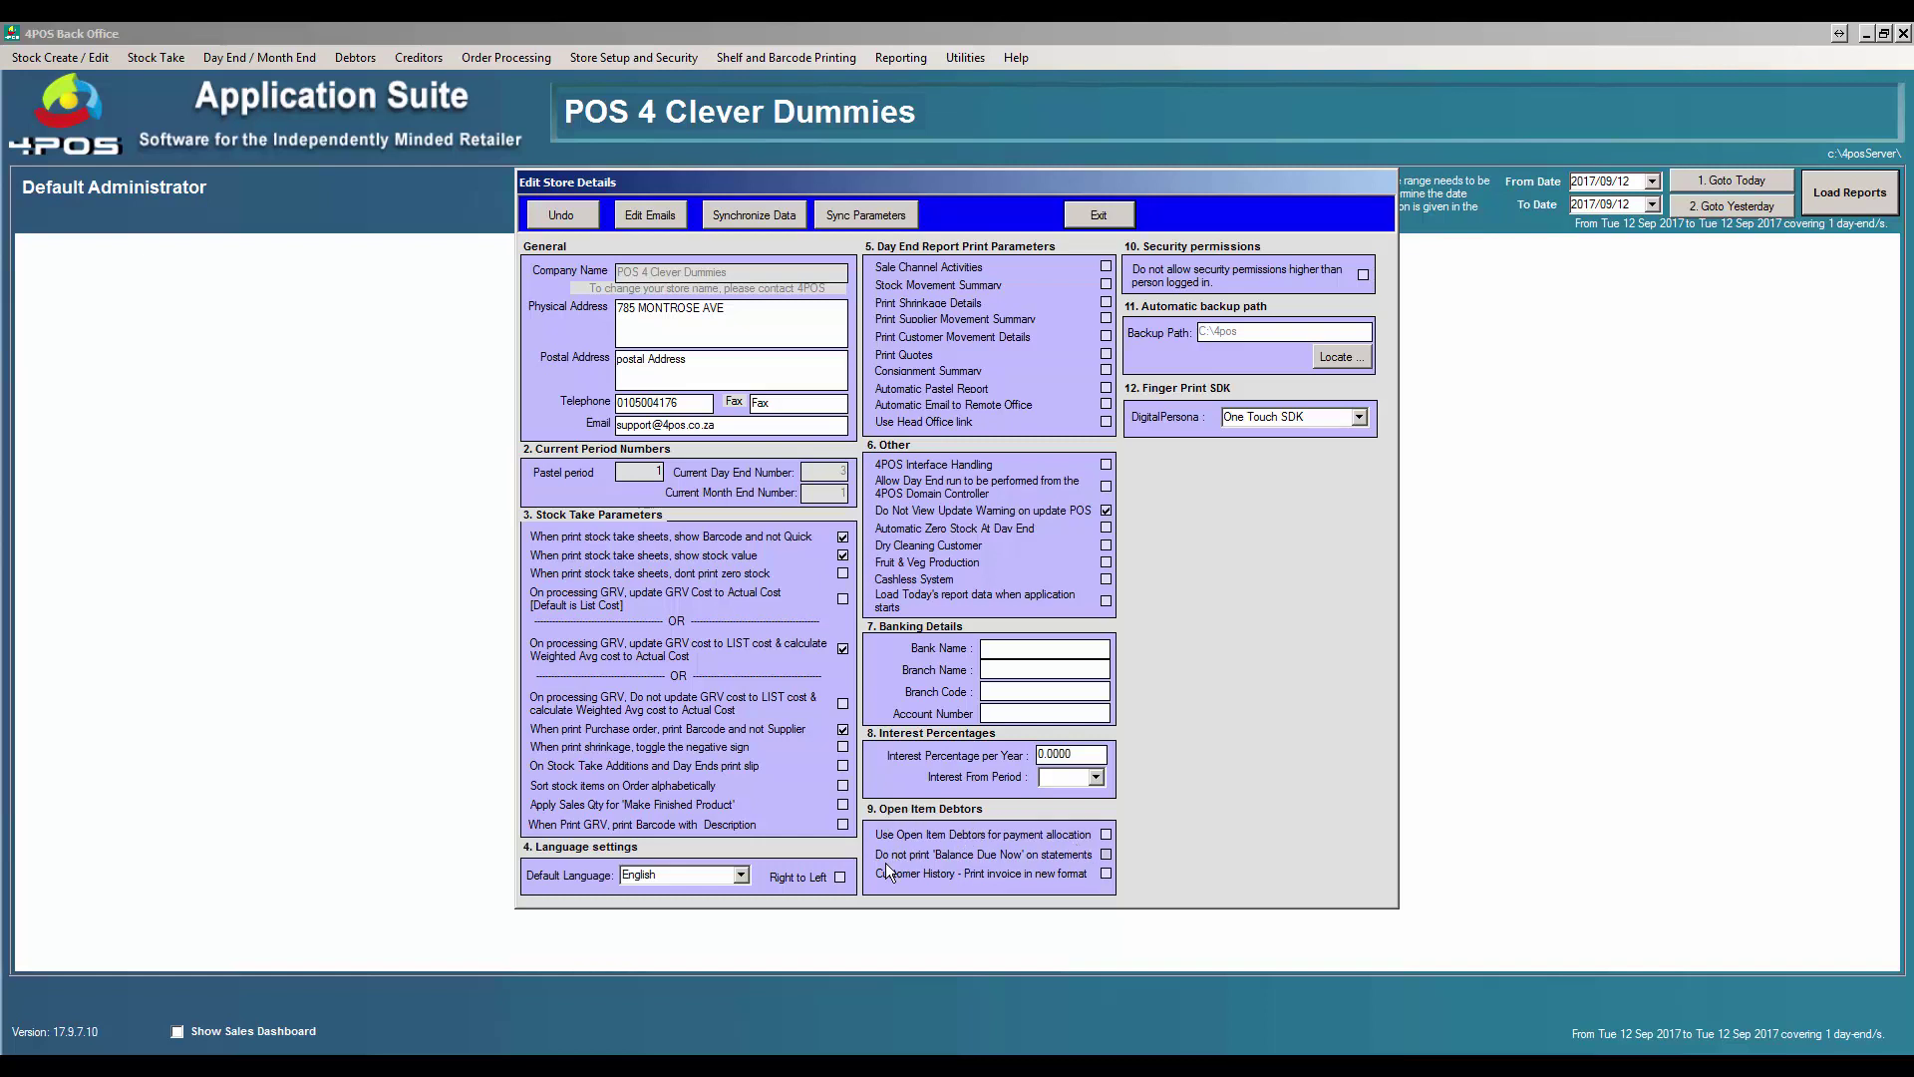
pyautogui.click(1107, 855)
pyautogui.click(1095, 215)
pyautogui.click(374, 64)
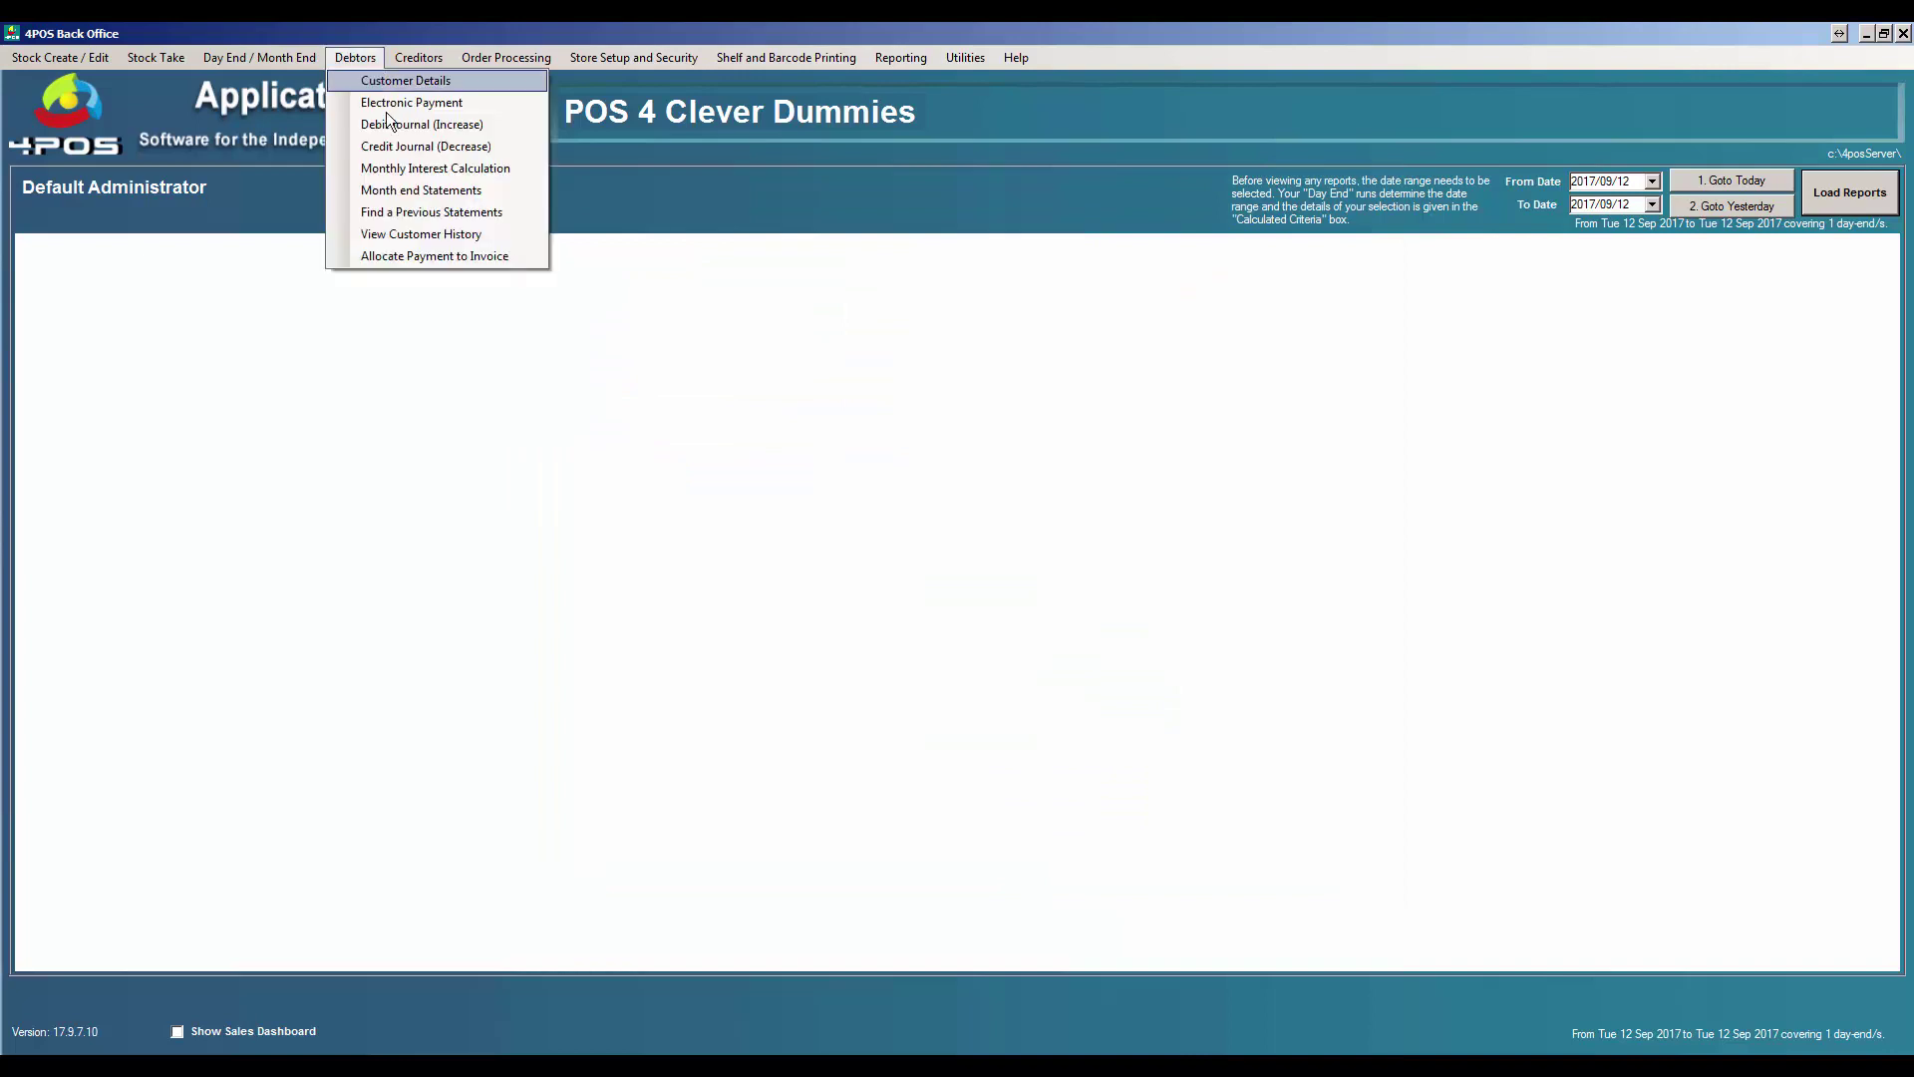
pyautogui.click(393, 86)
pyautogui.doubleClick(879, 393)
pyautogui.click(791, 394)
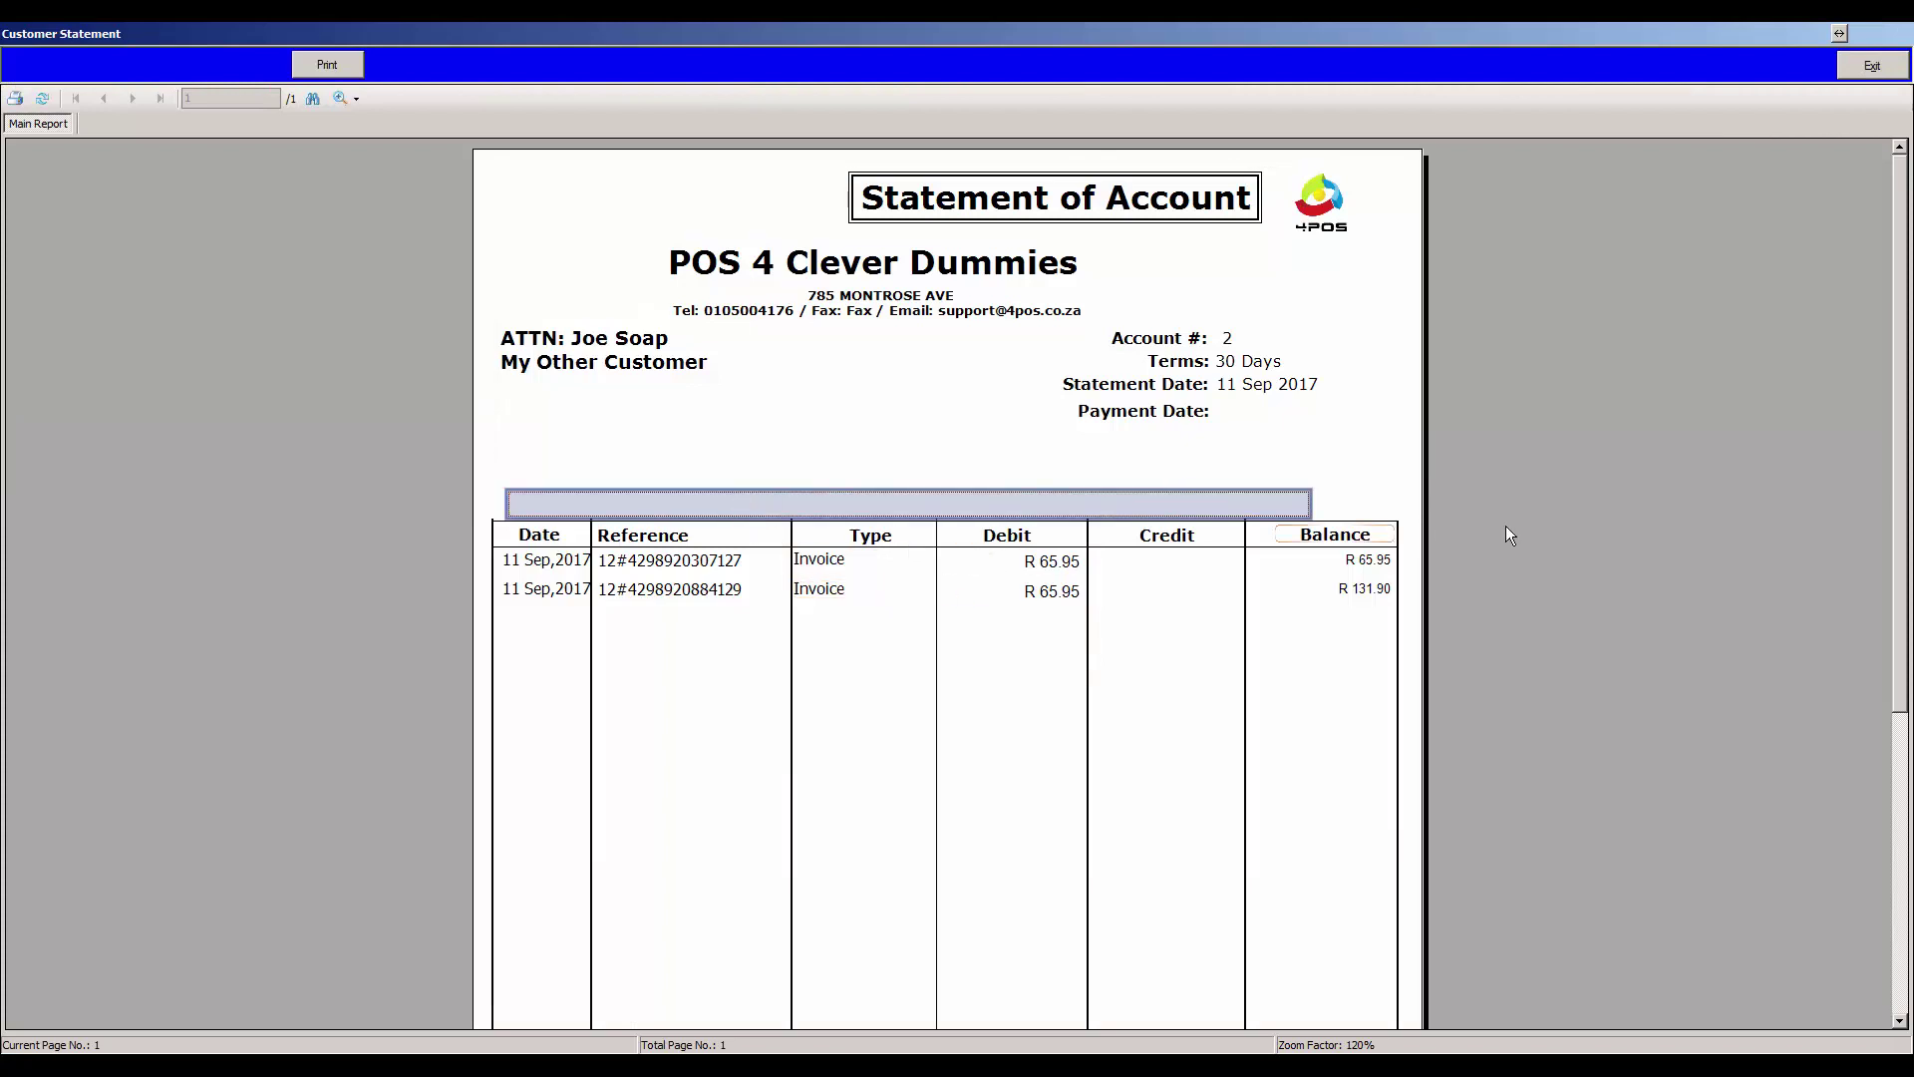
pyautogui.click(1901, 810)
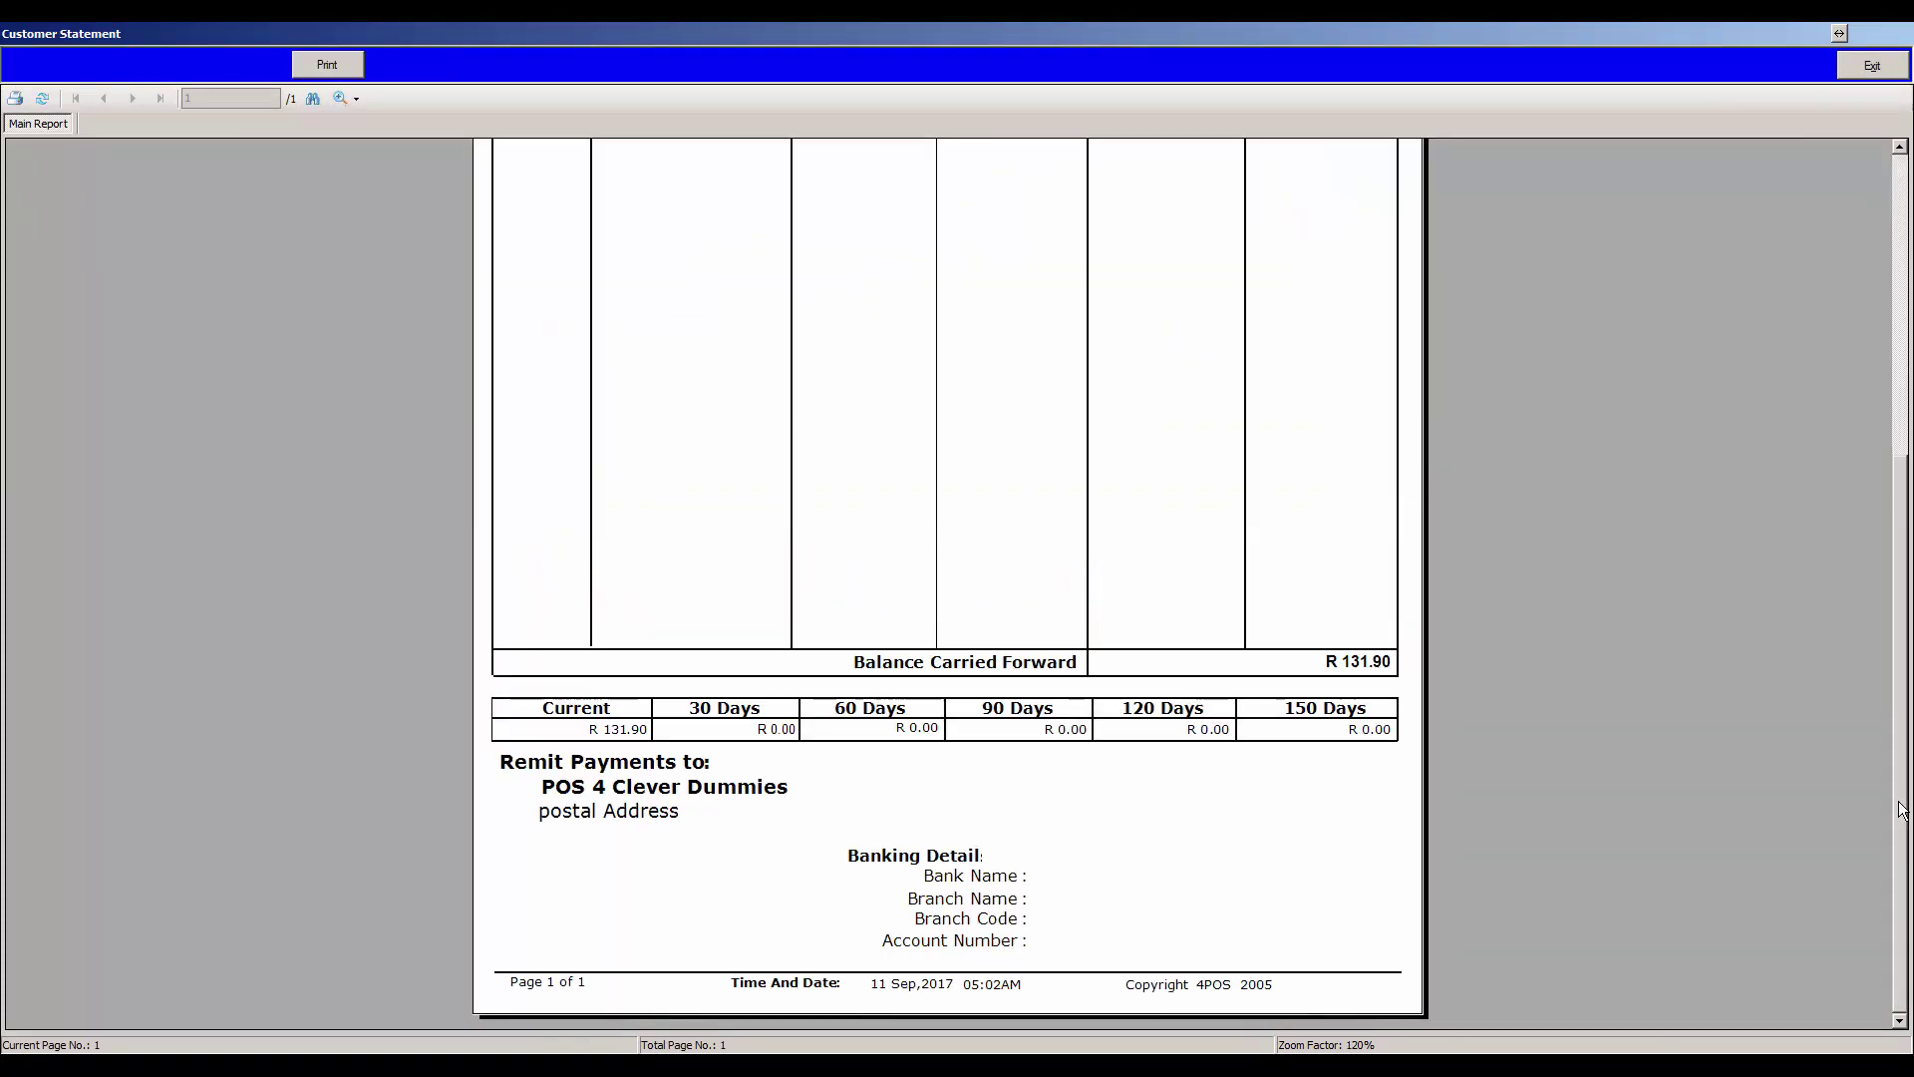
pyautogui.click(1387, 662)
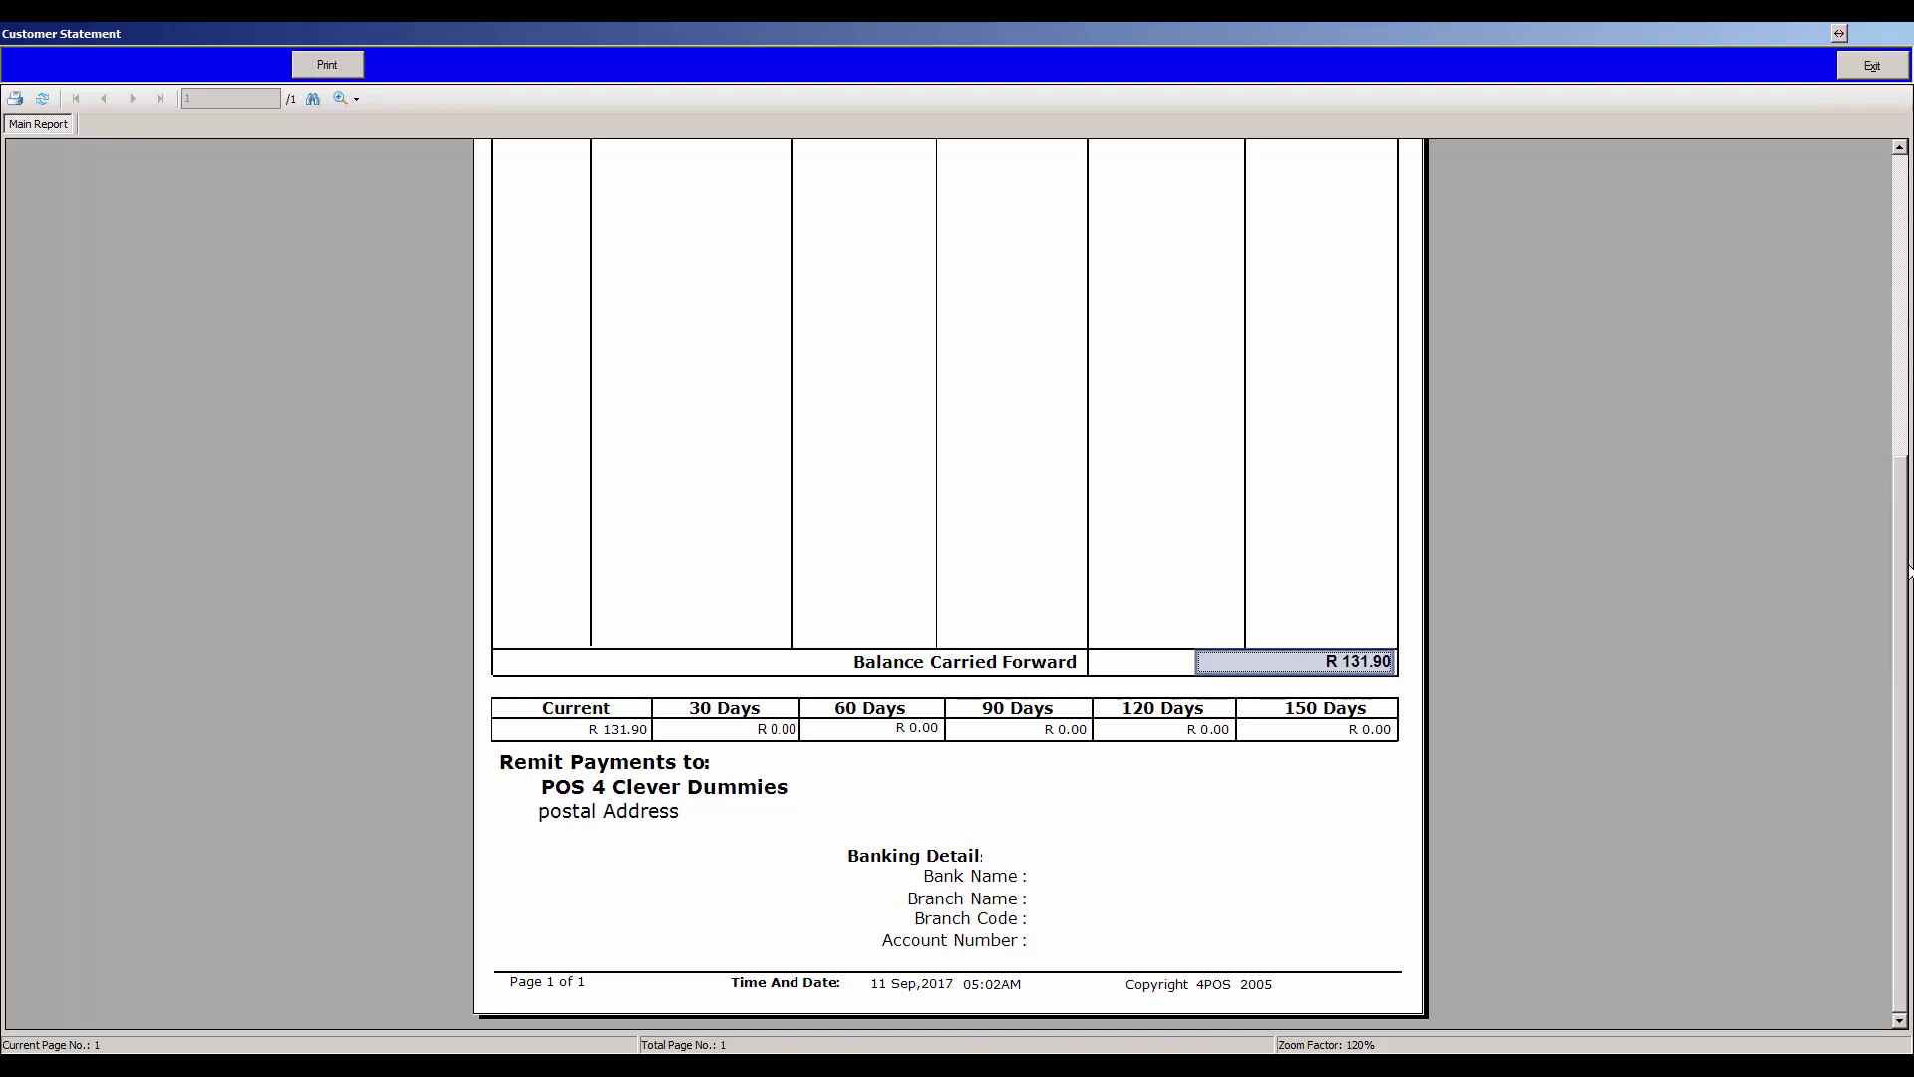
pyautogui.click(1896, 371)
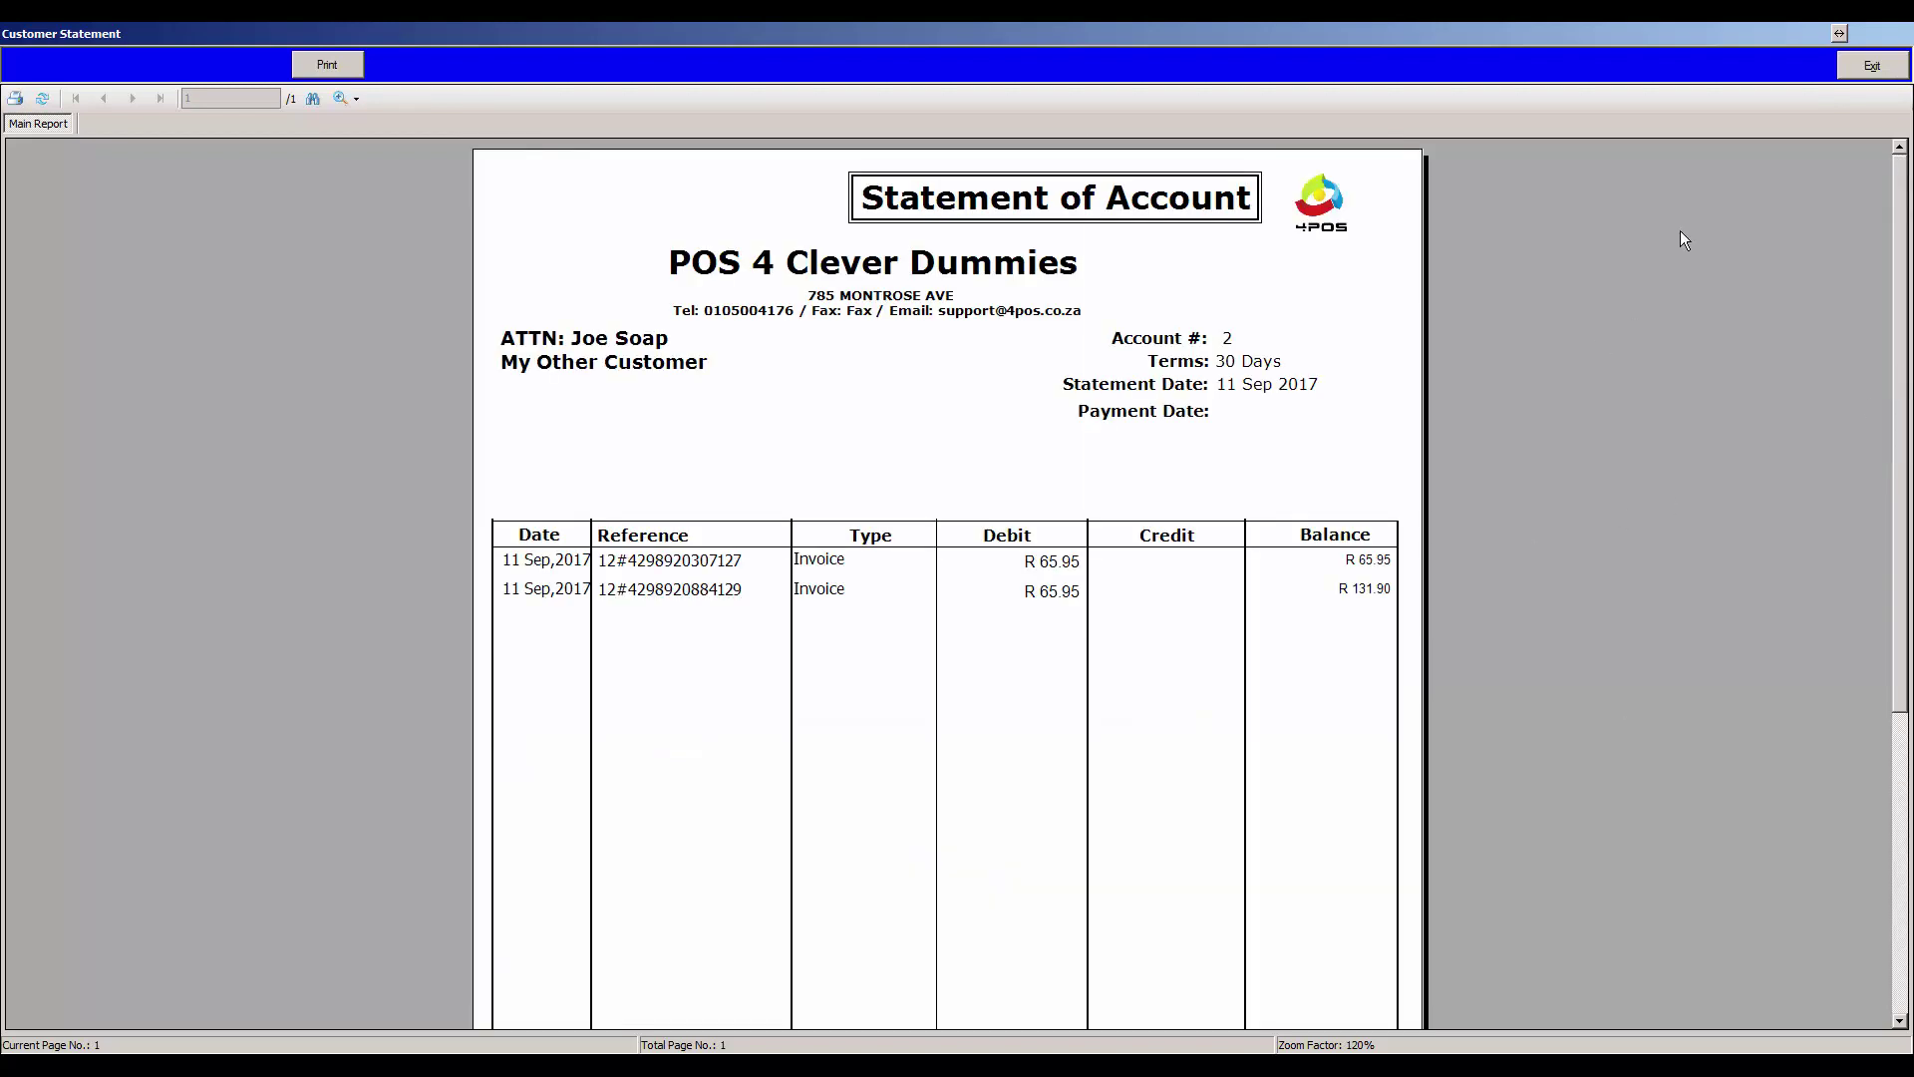
pyautogui.click(1875, 63)
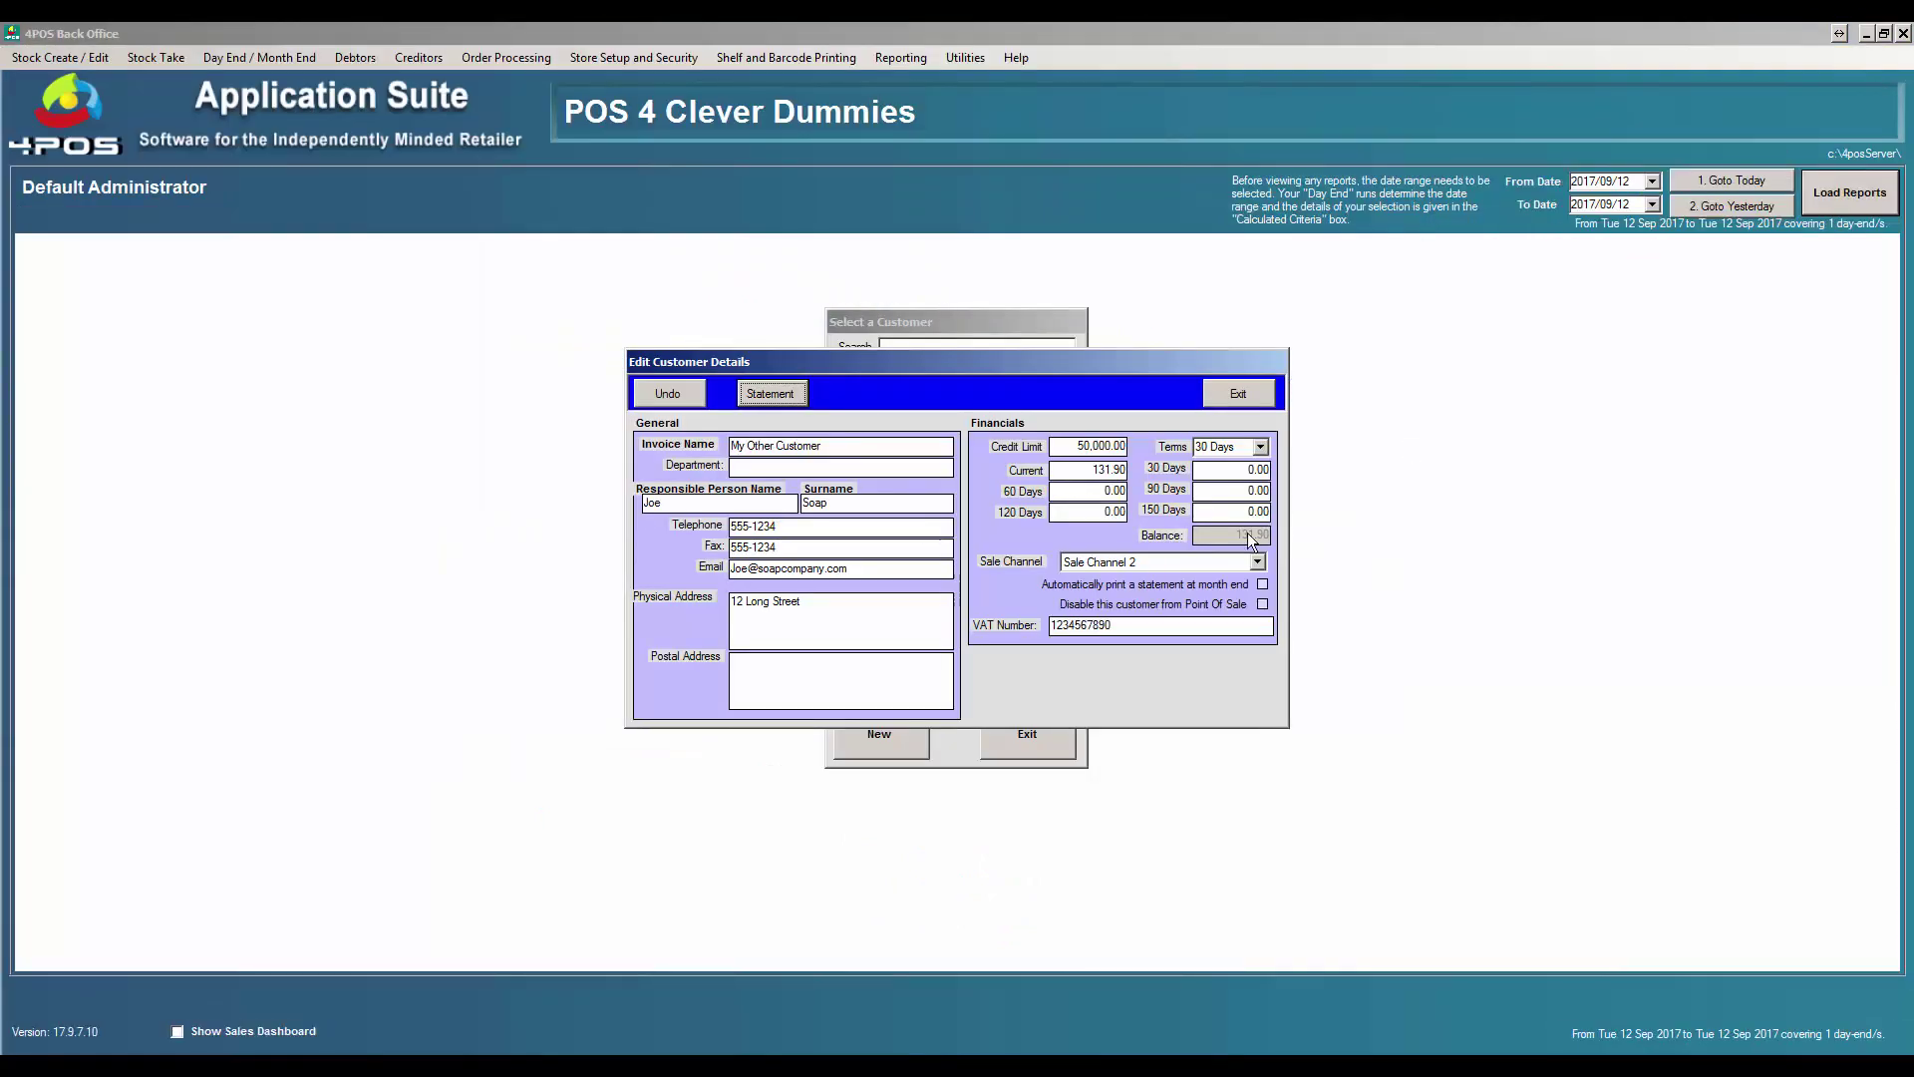
pyautogui.click(1240, 392)
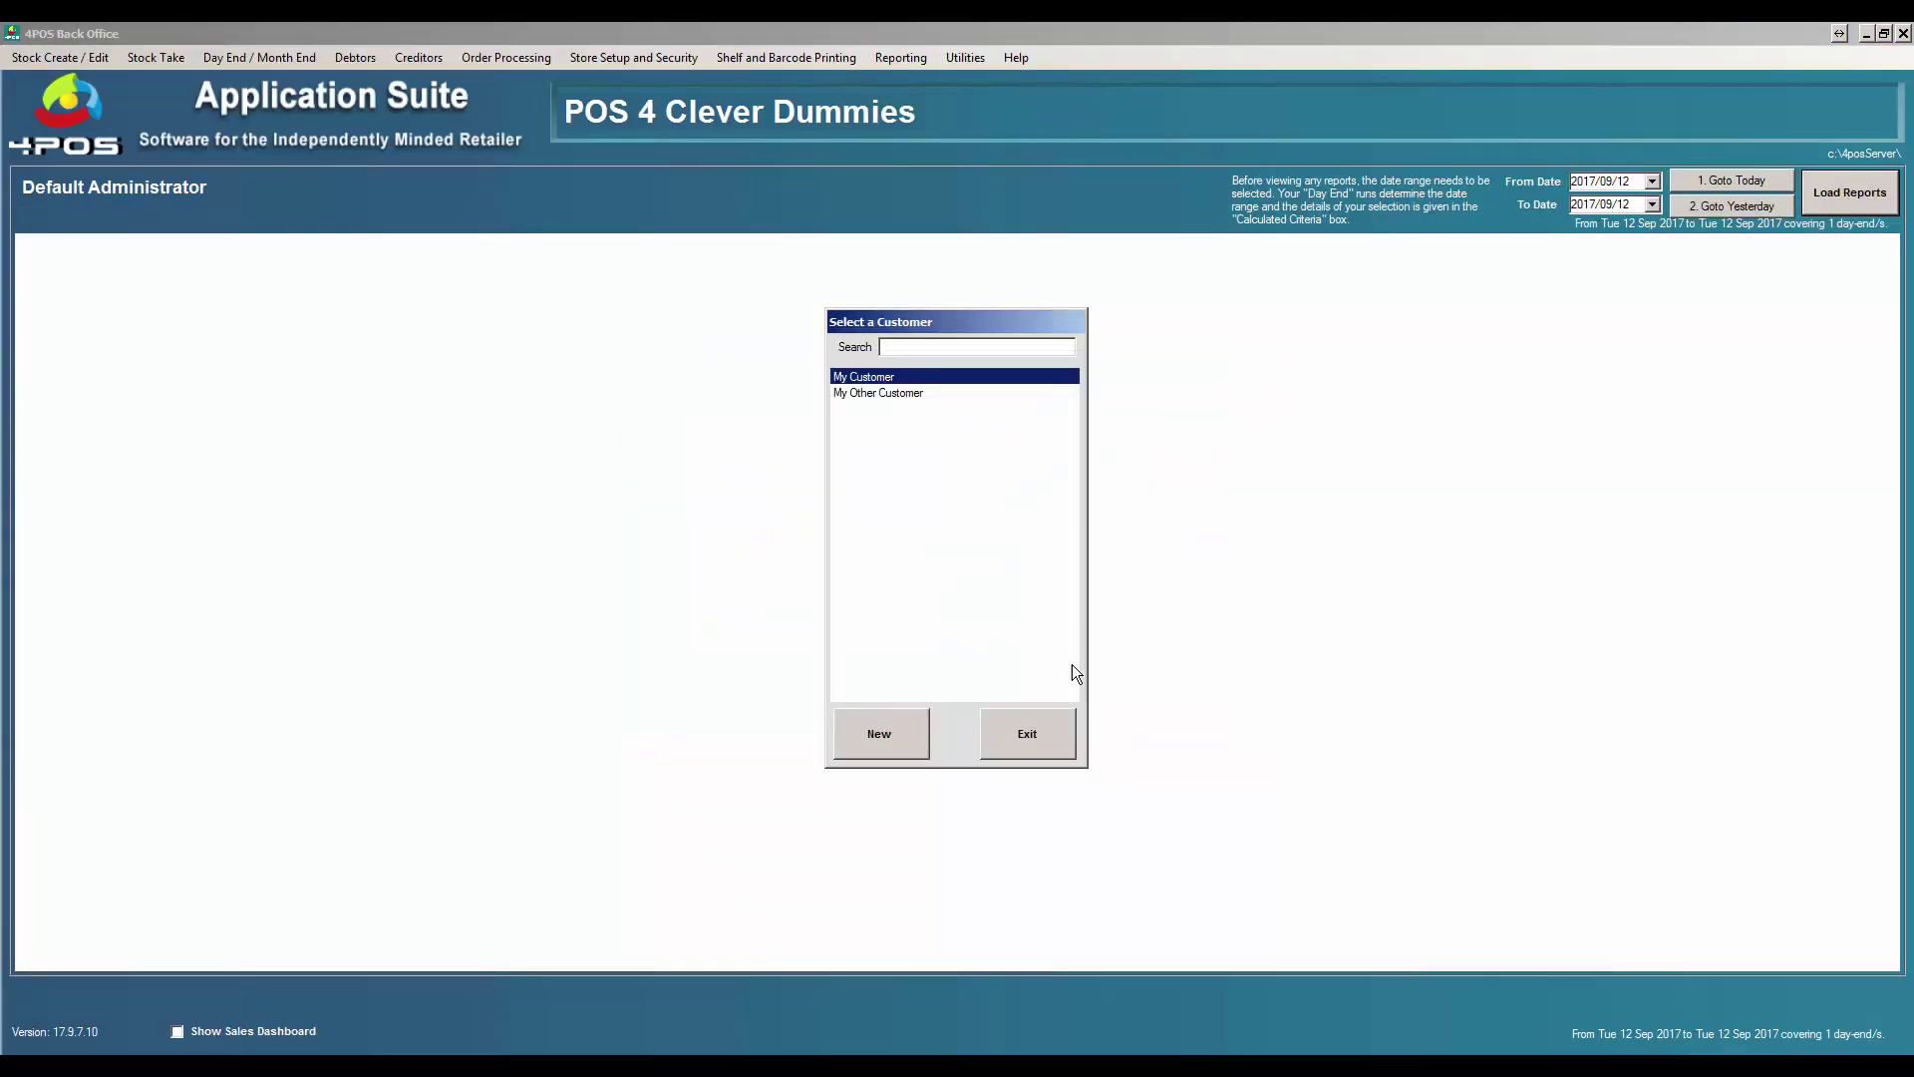
pyautogui.click(1011, 720)
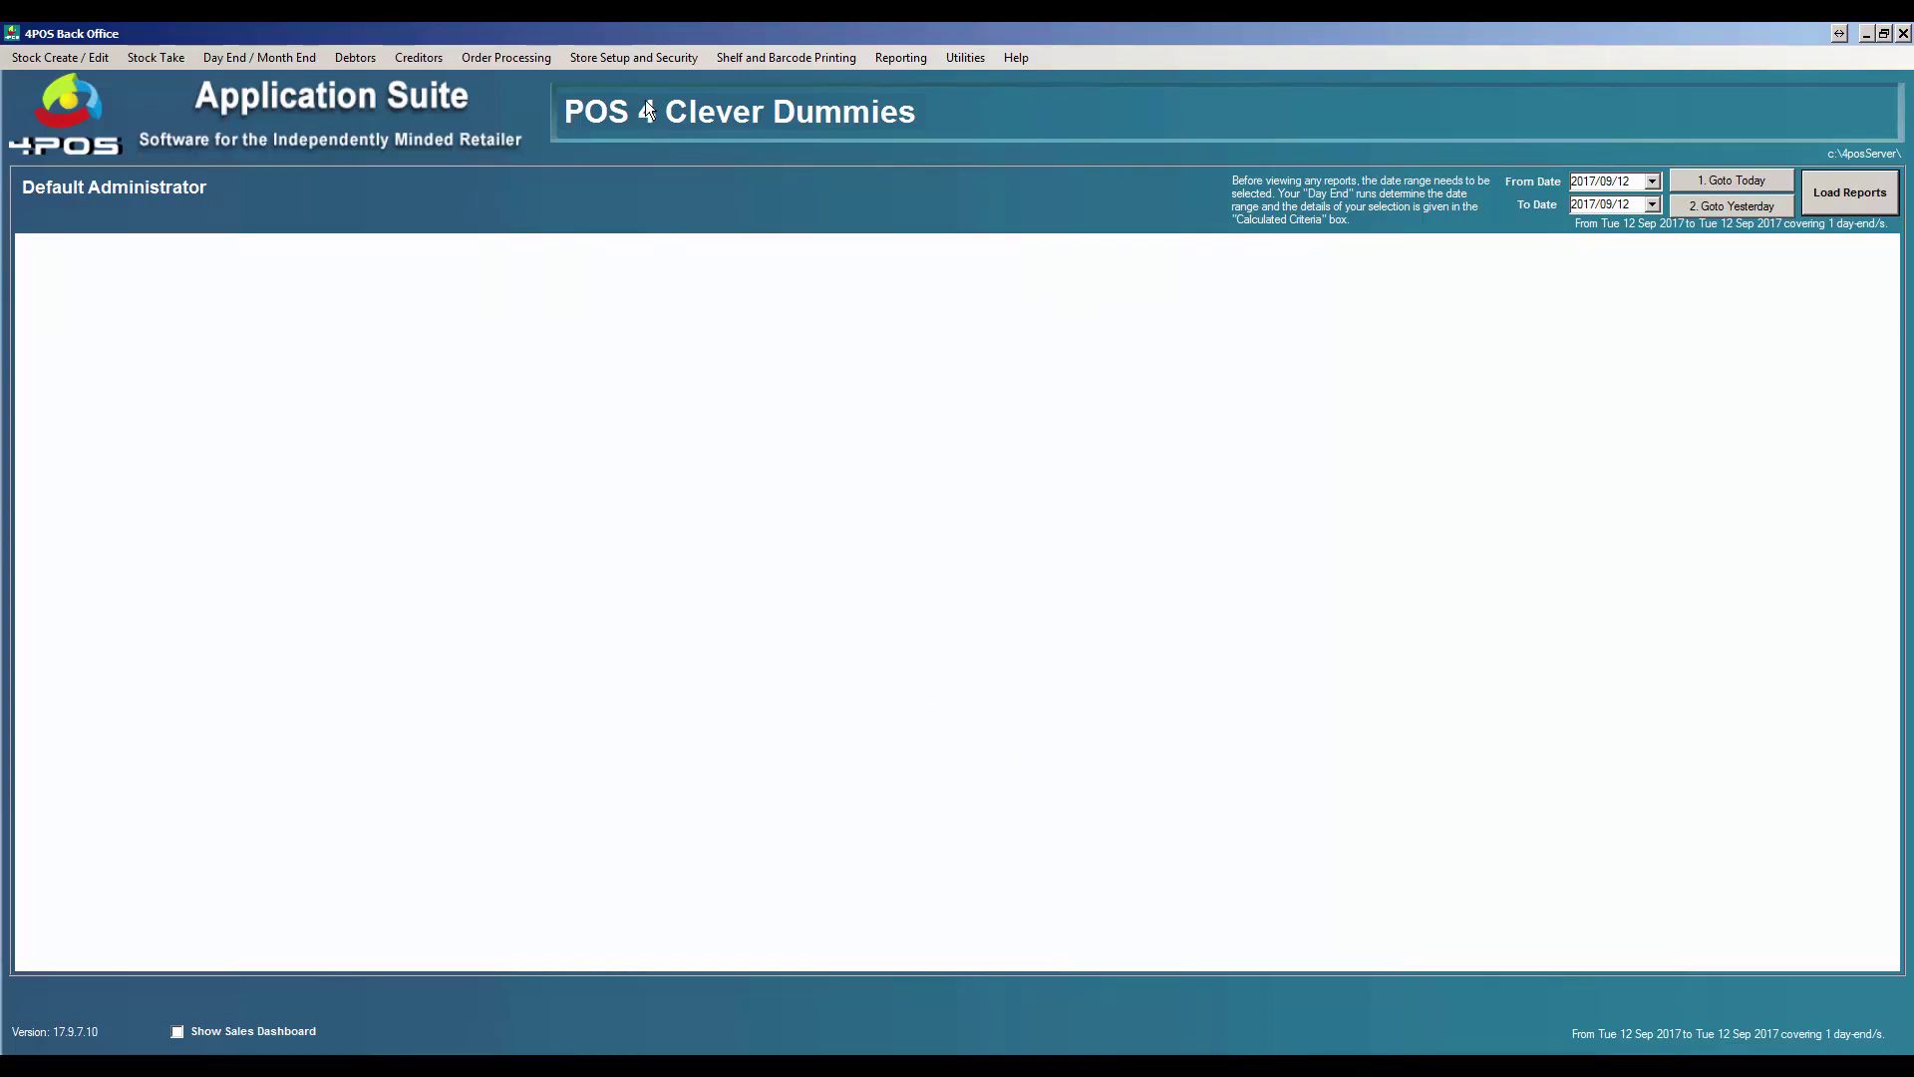
pyautogui.click(632, 60)
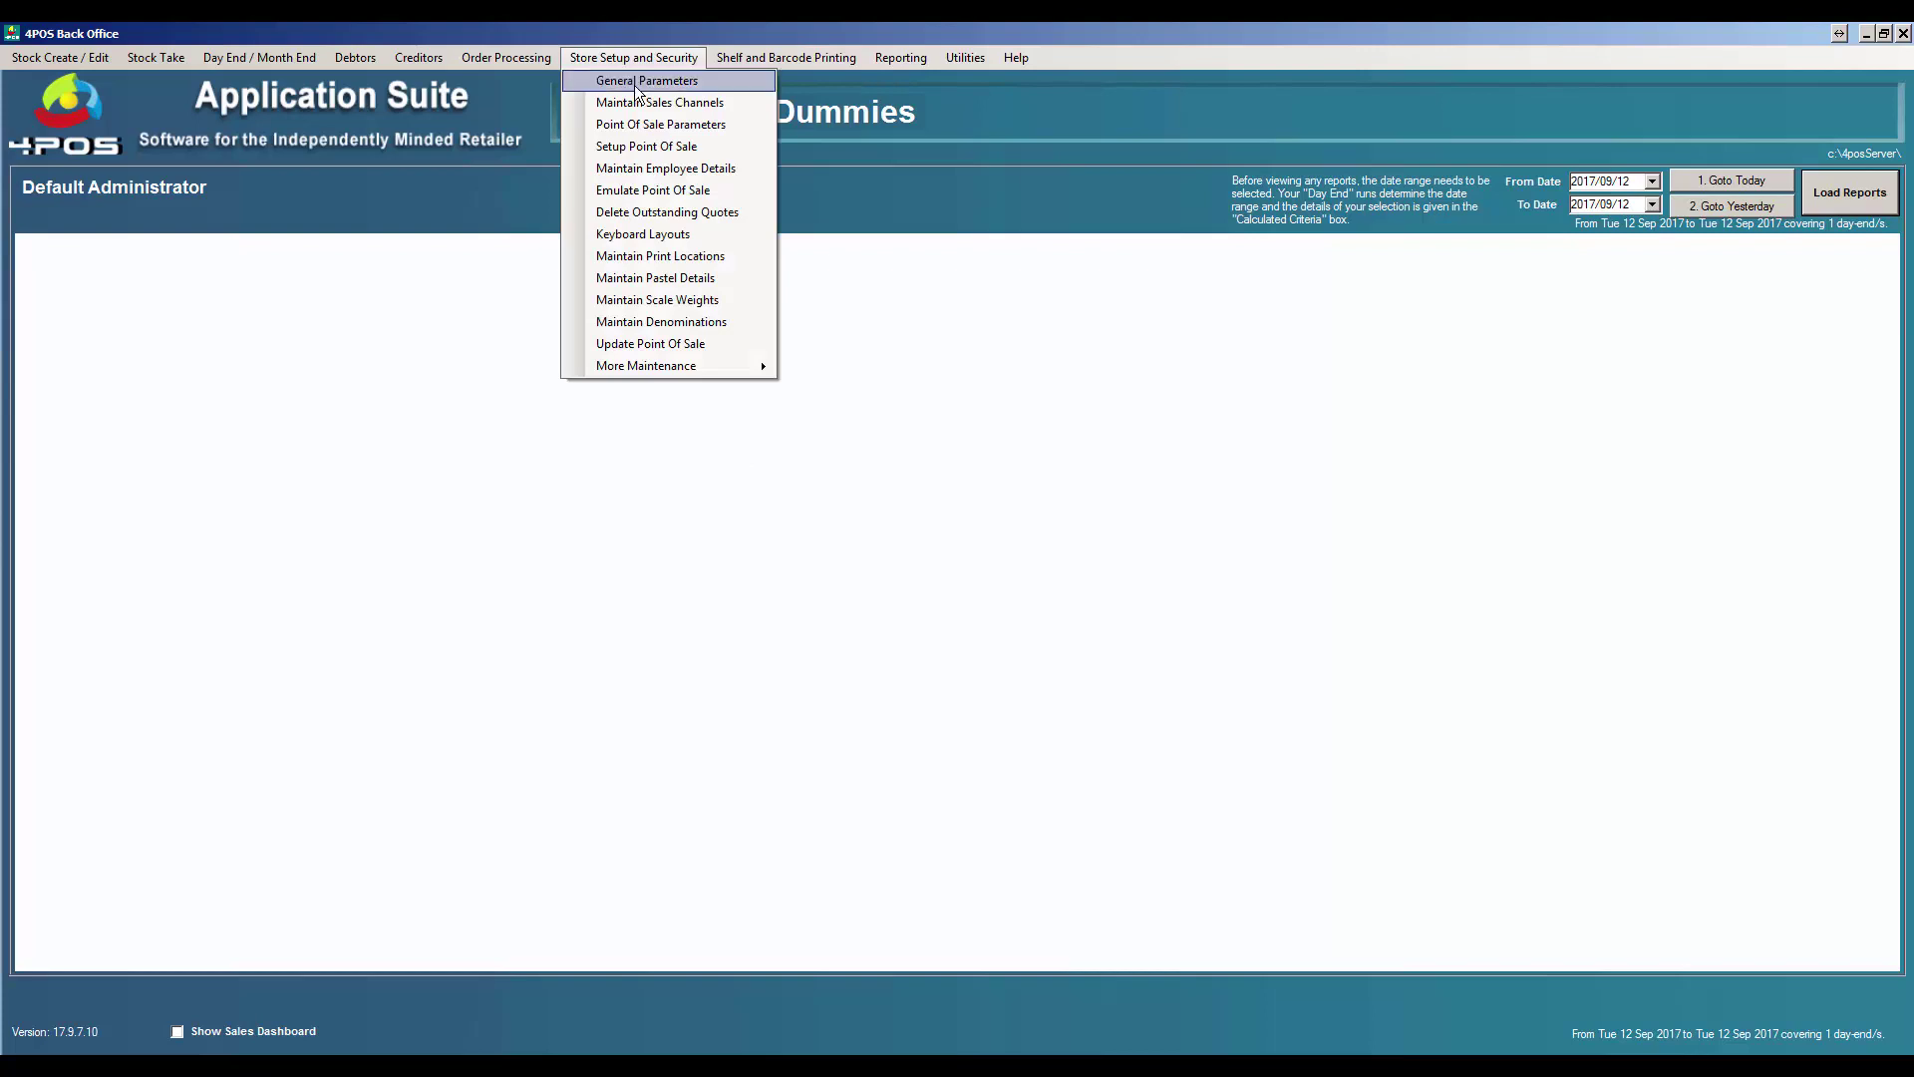
pyautogui.click(636, 82)
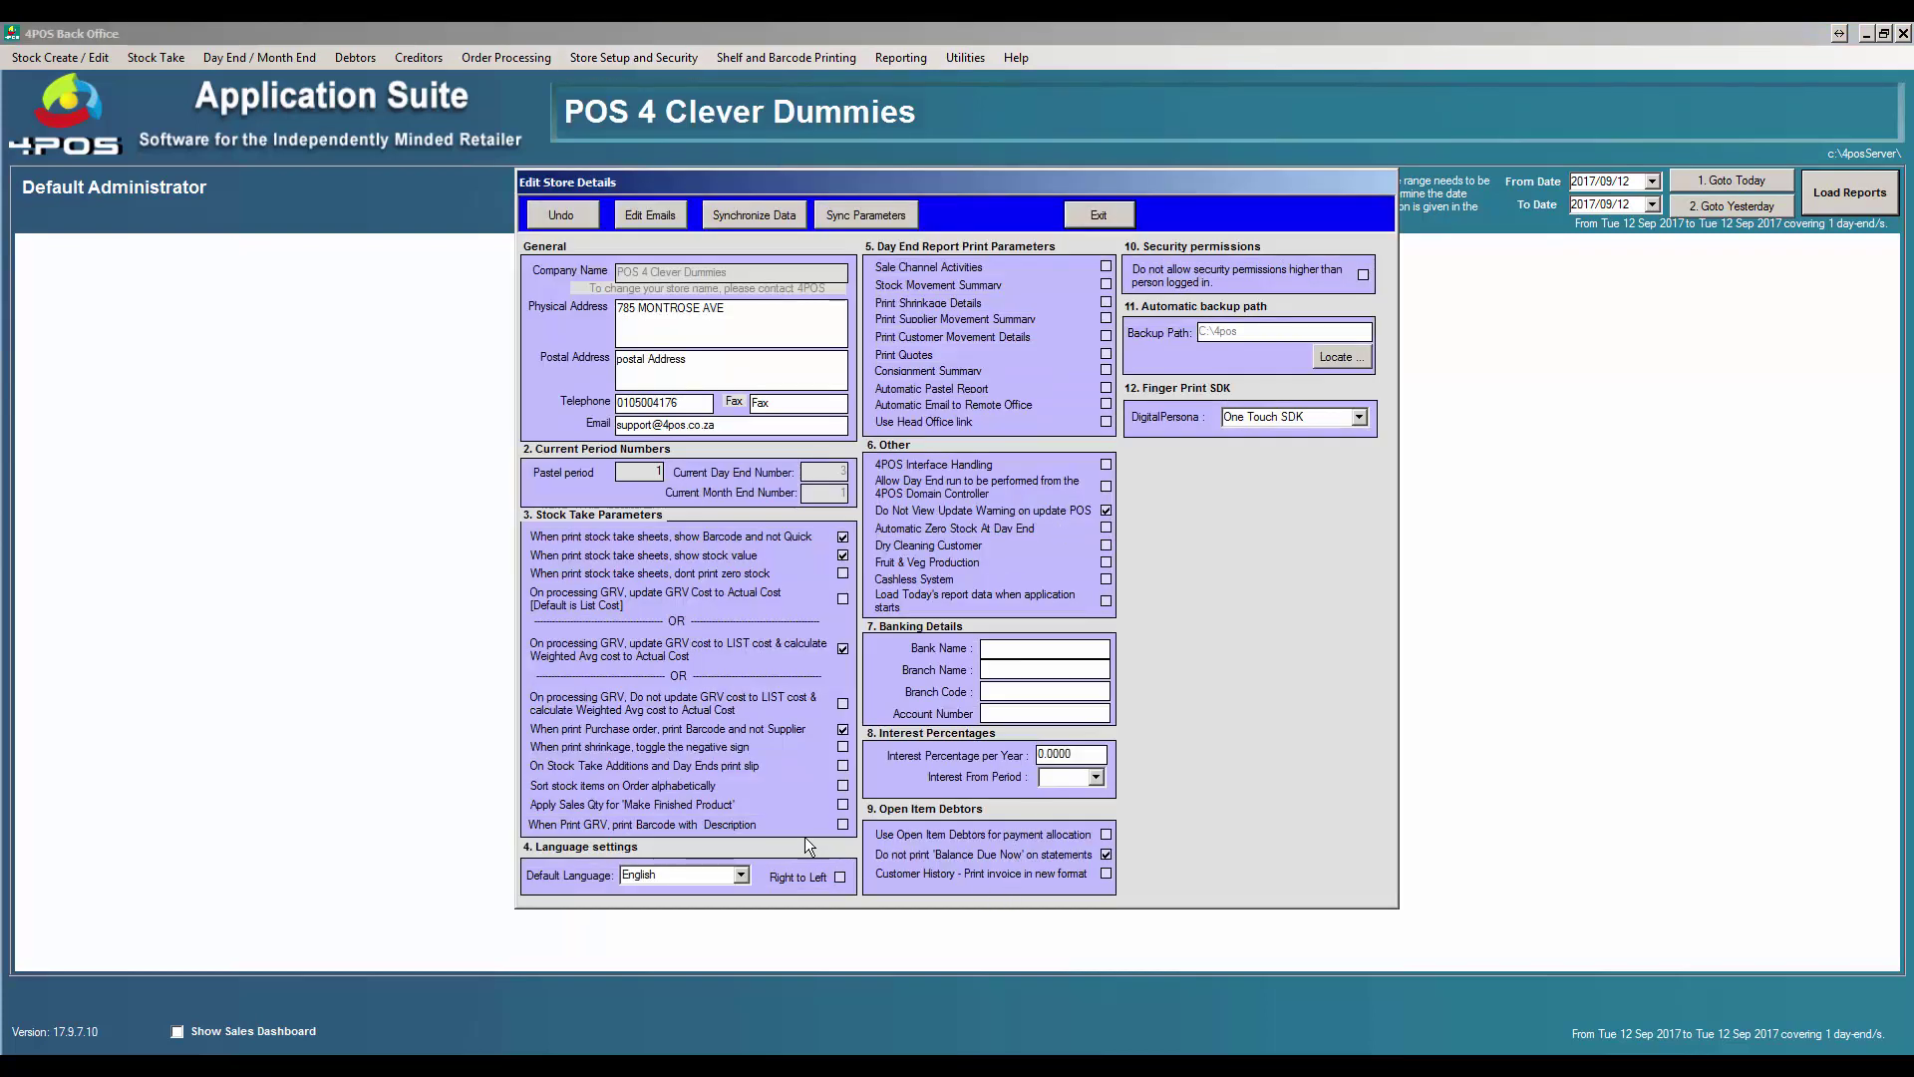
pyautogui.click(1107, 835)
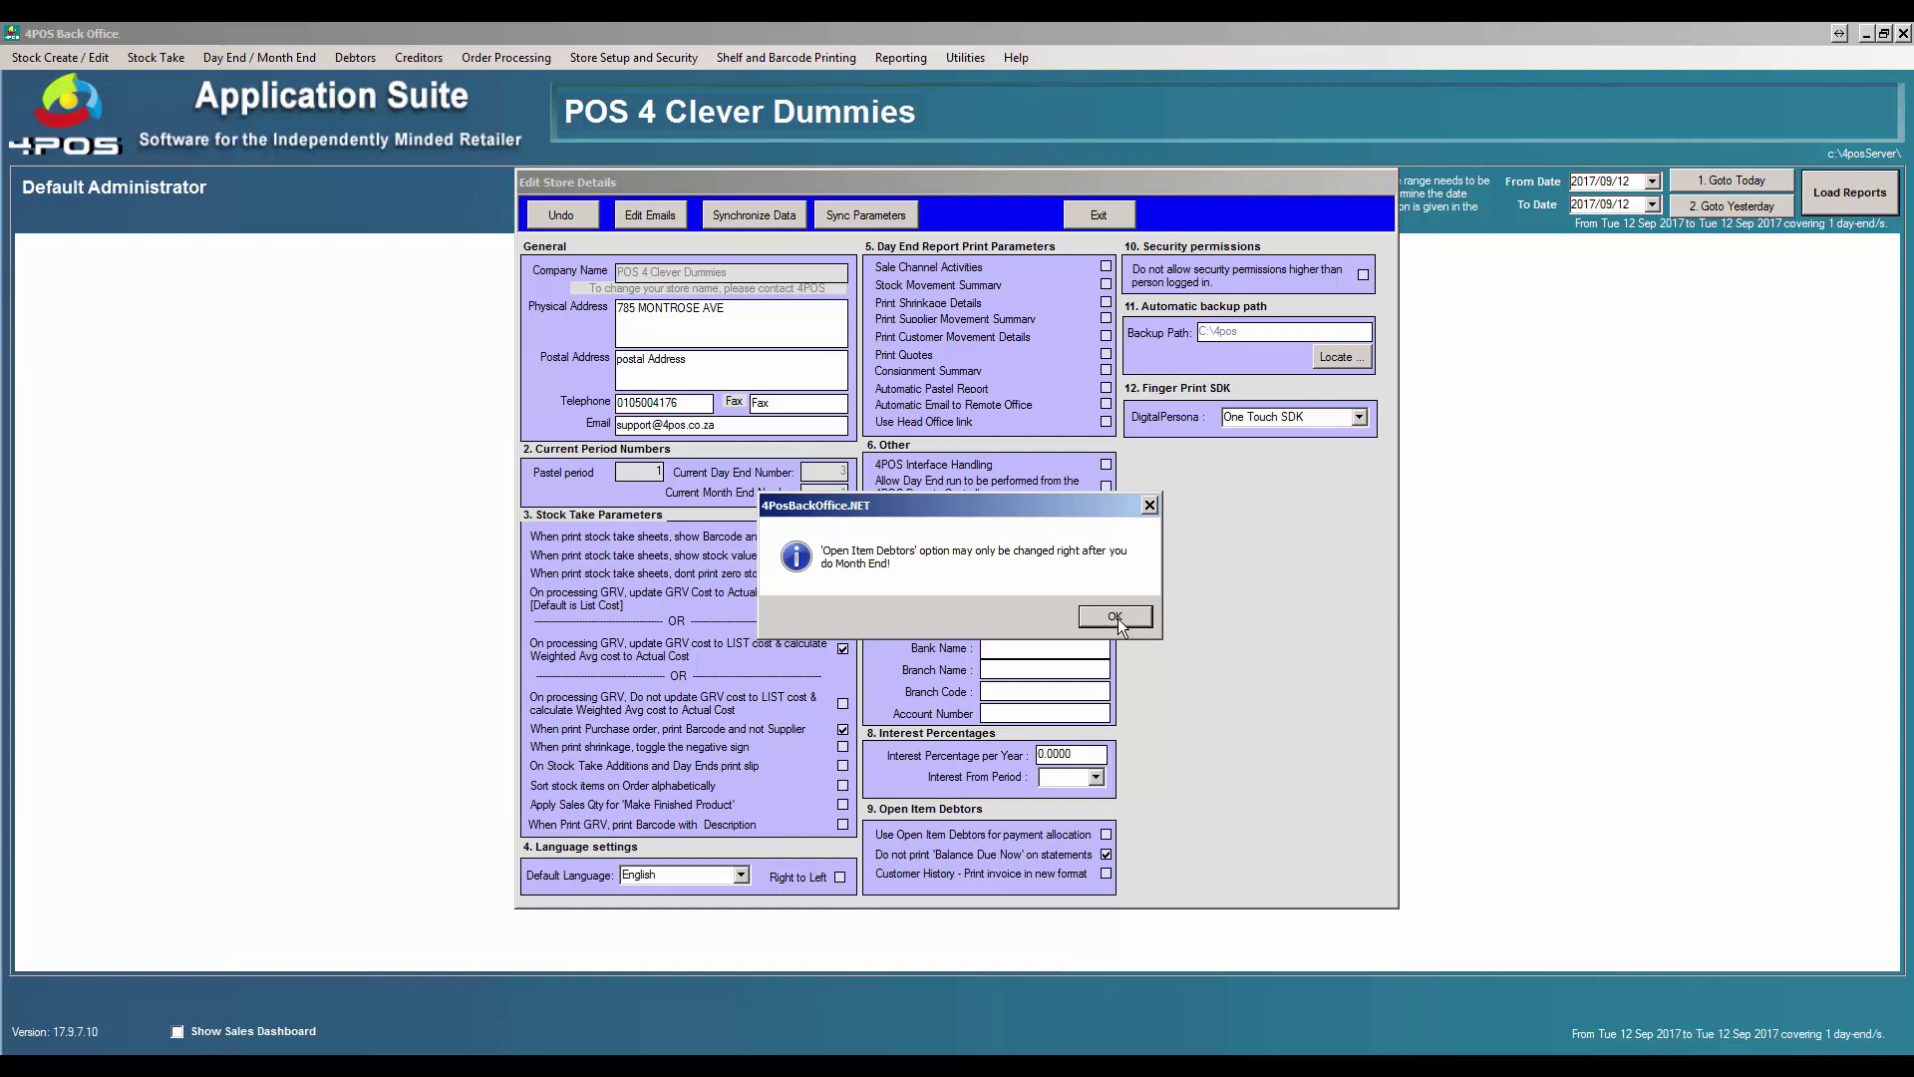
pyautogui.click(1115, 616)
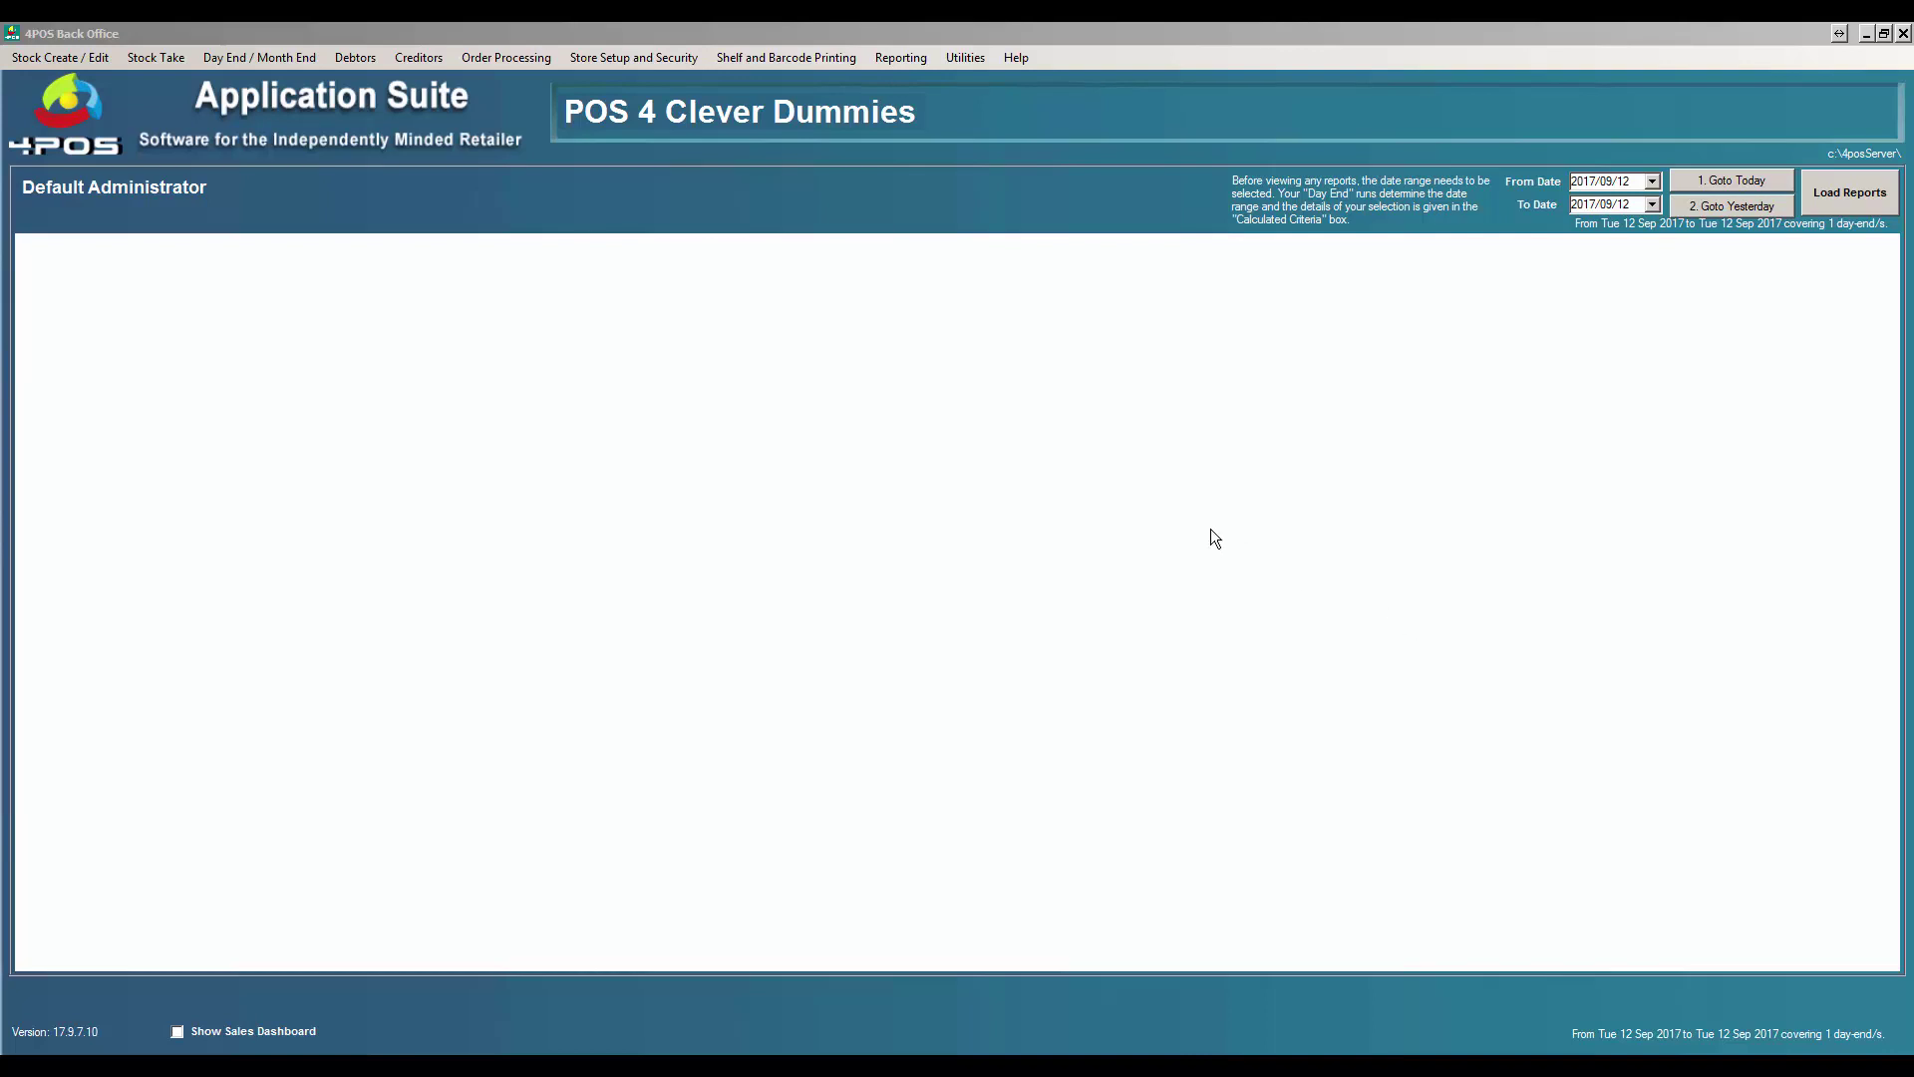
# Step: Enter an EFT payment for My Customer: narrative 'EFT 14/9/201', amount 200.00, settlement 20.00
pyautogui.click(361, 55)
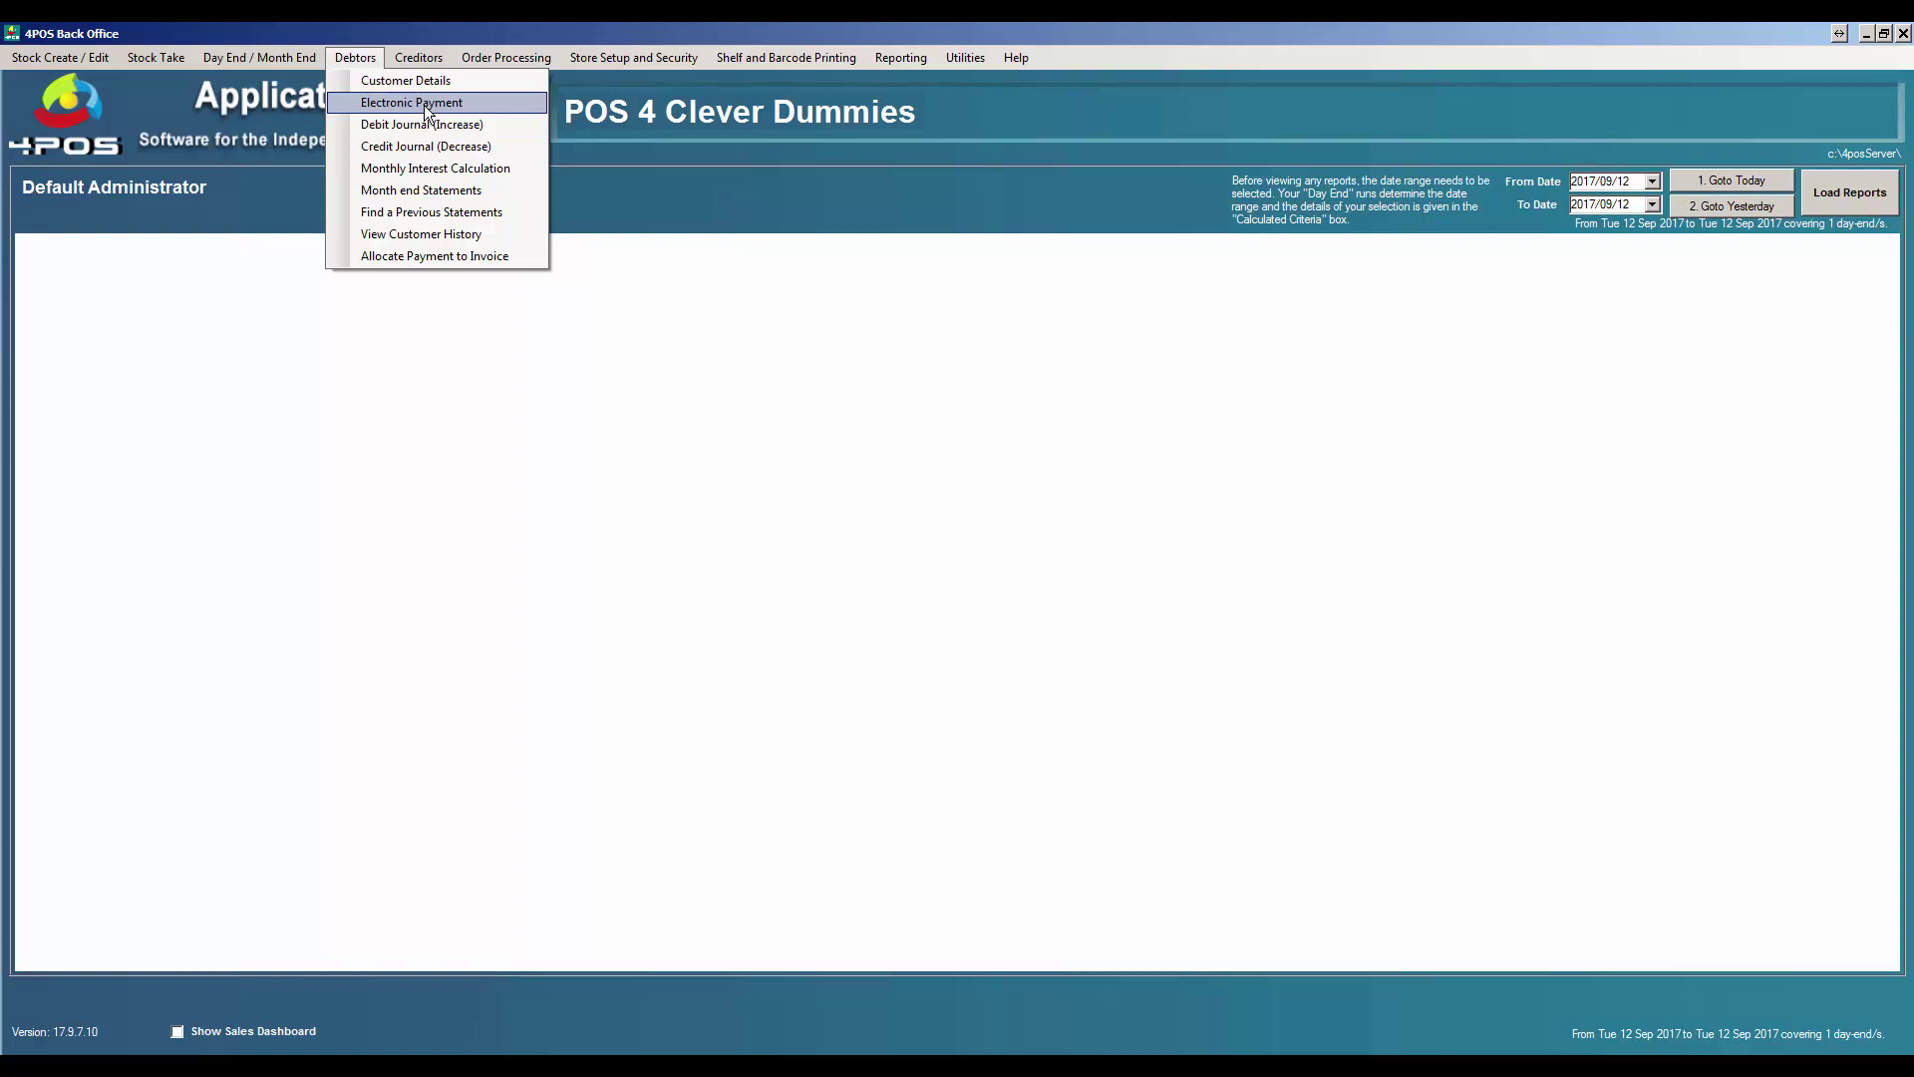
pyautogui.click(425, 107)
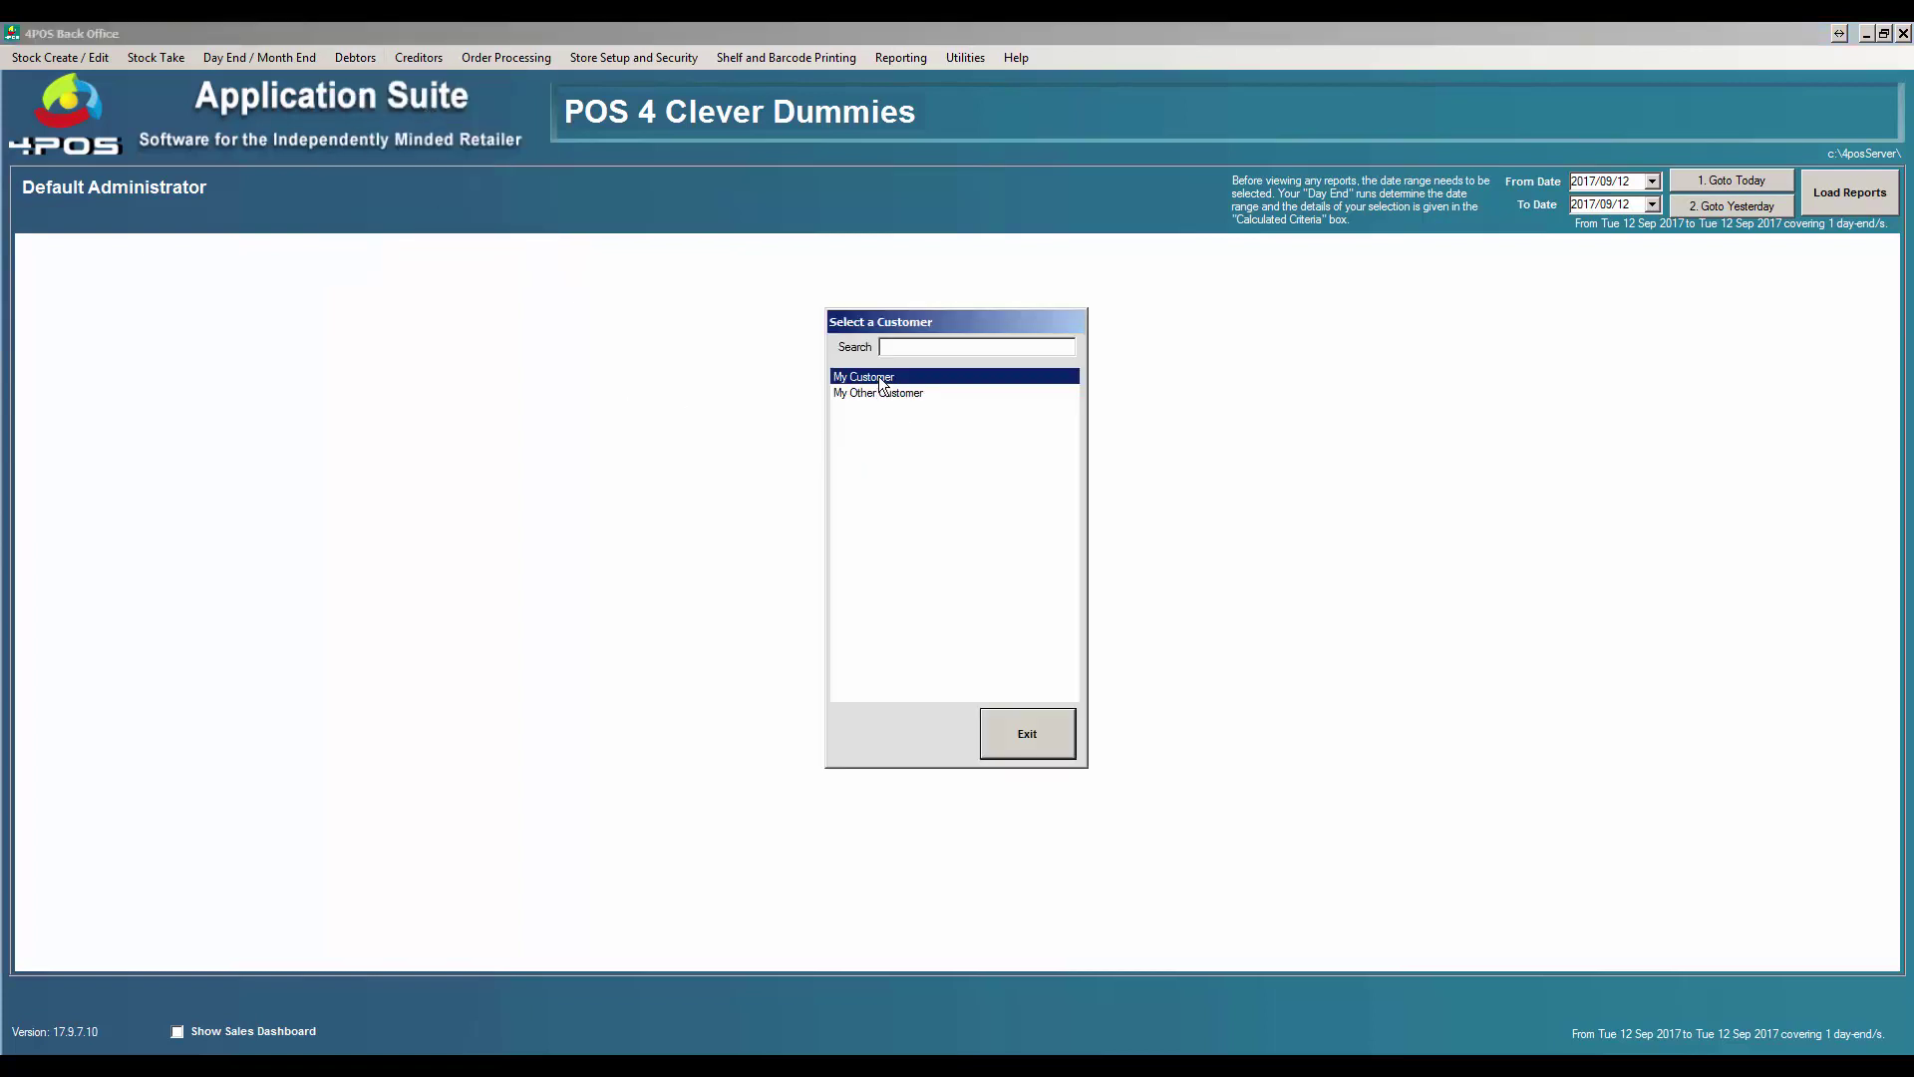
pyautogui.doubleClick(877, 378)
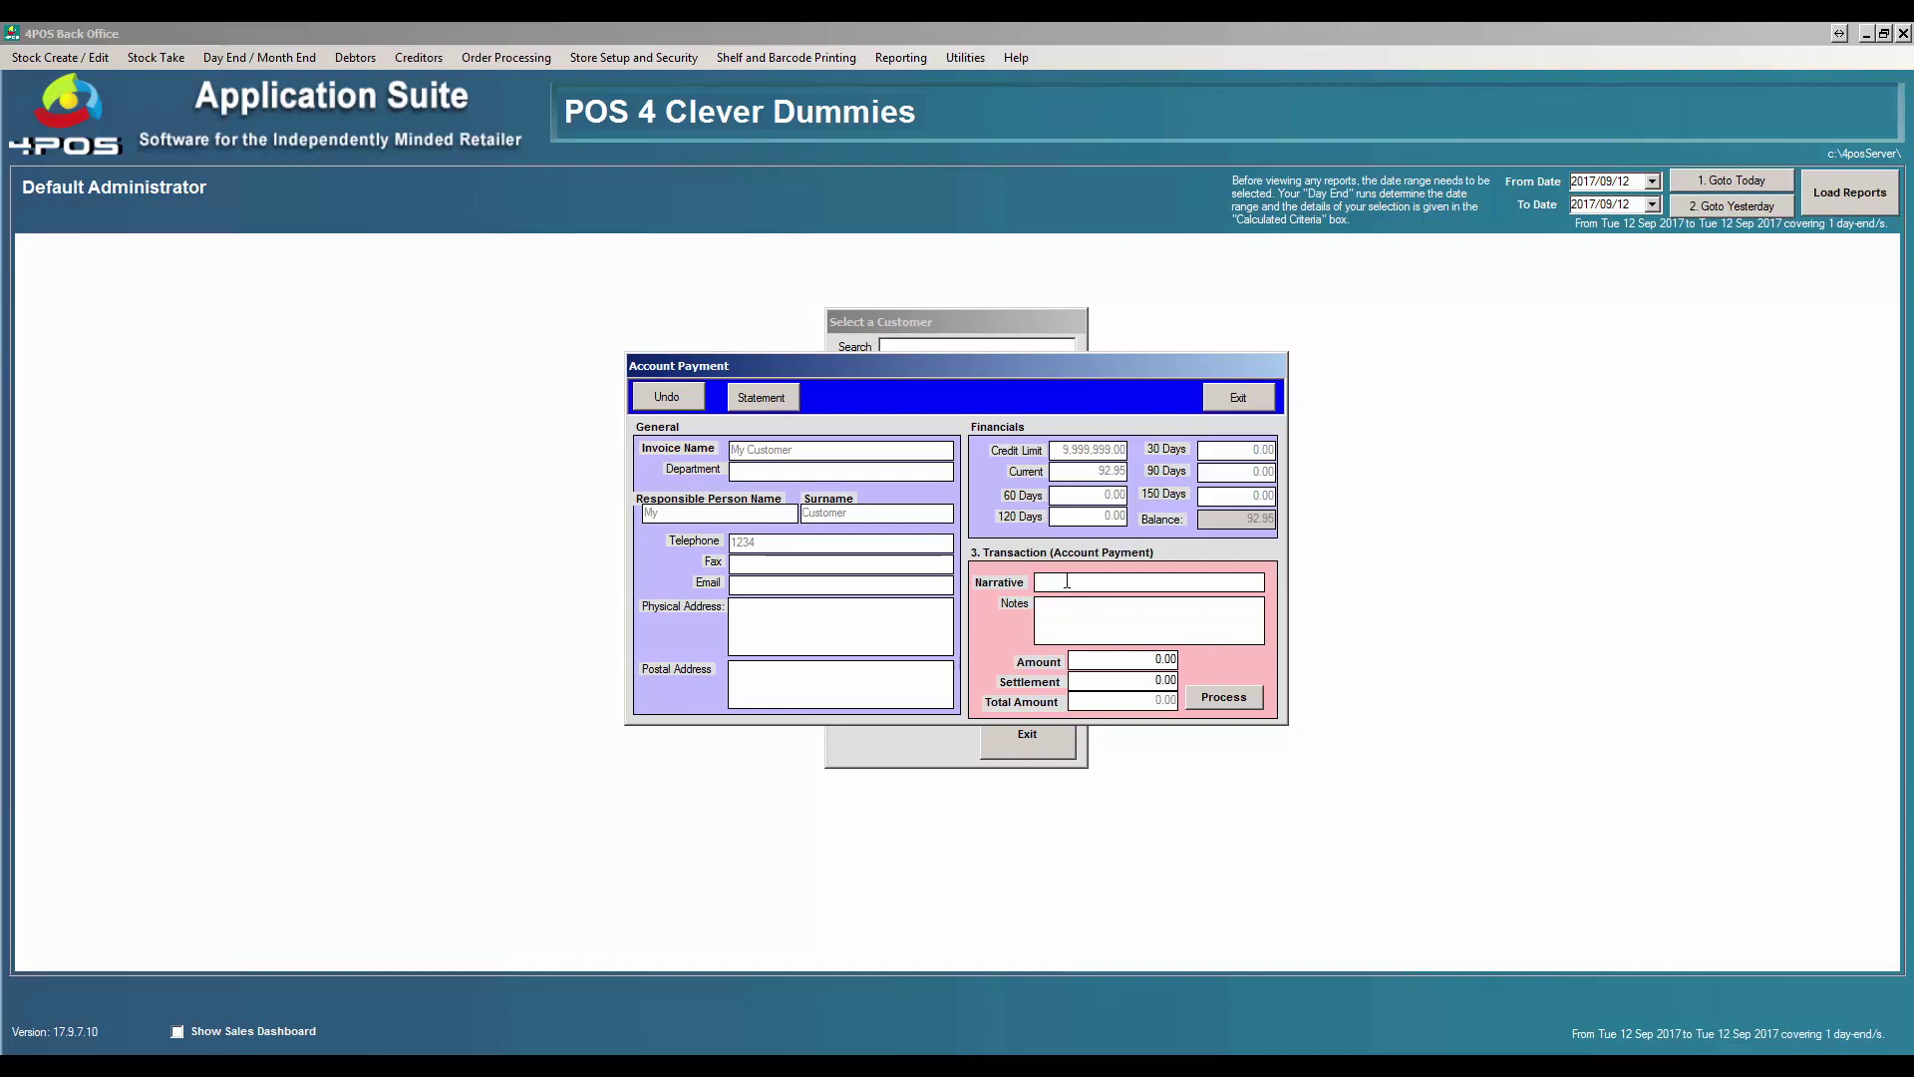
pyautogui.write('EFT 14/9/2017')
pyautogui.click(1126, 659)
pyautogui.write('200')
pyautogui.press('Tab')
pyautogui.write('2000')
pyautogui.press('Tab')
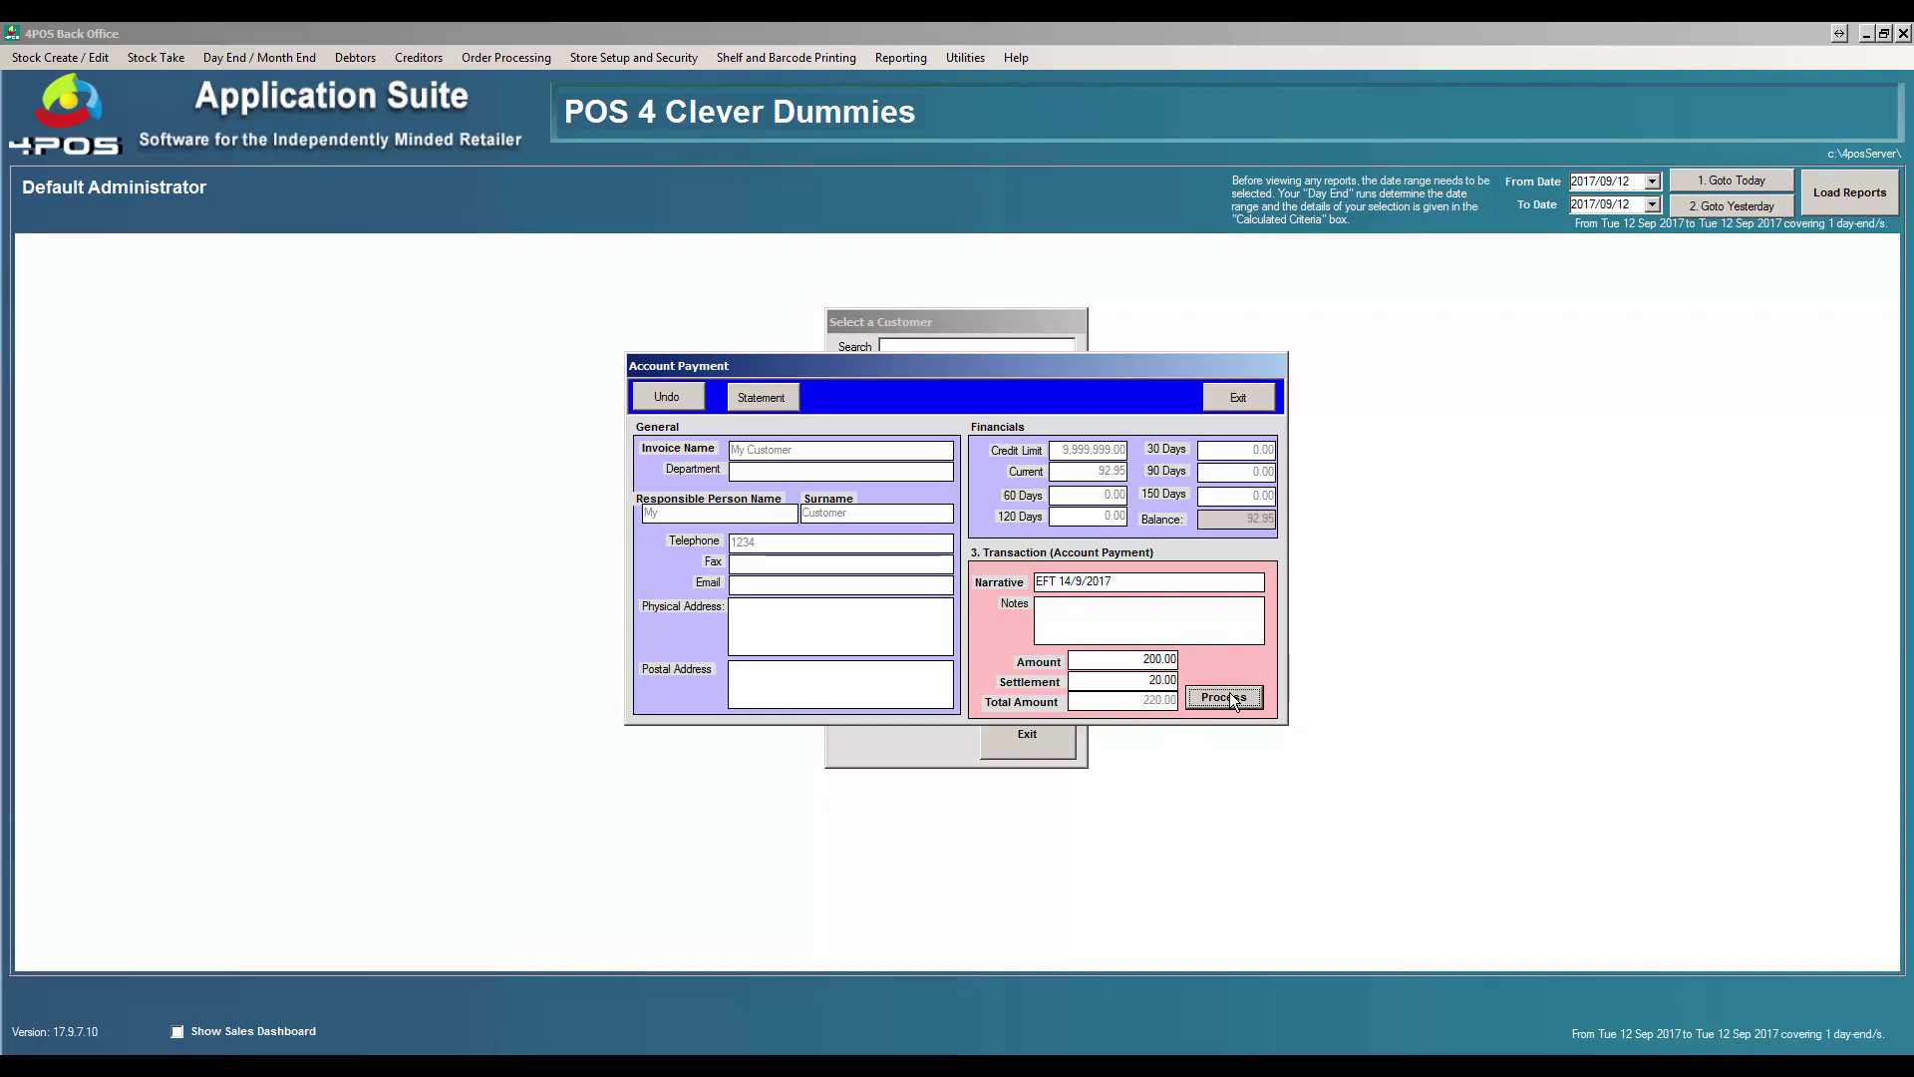
# Step: Process the payment and check the new payment and settlement lines on the statement
pyautogui.click(1225, 698)
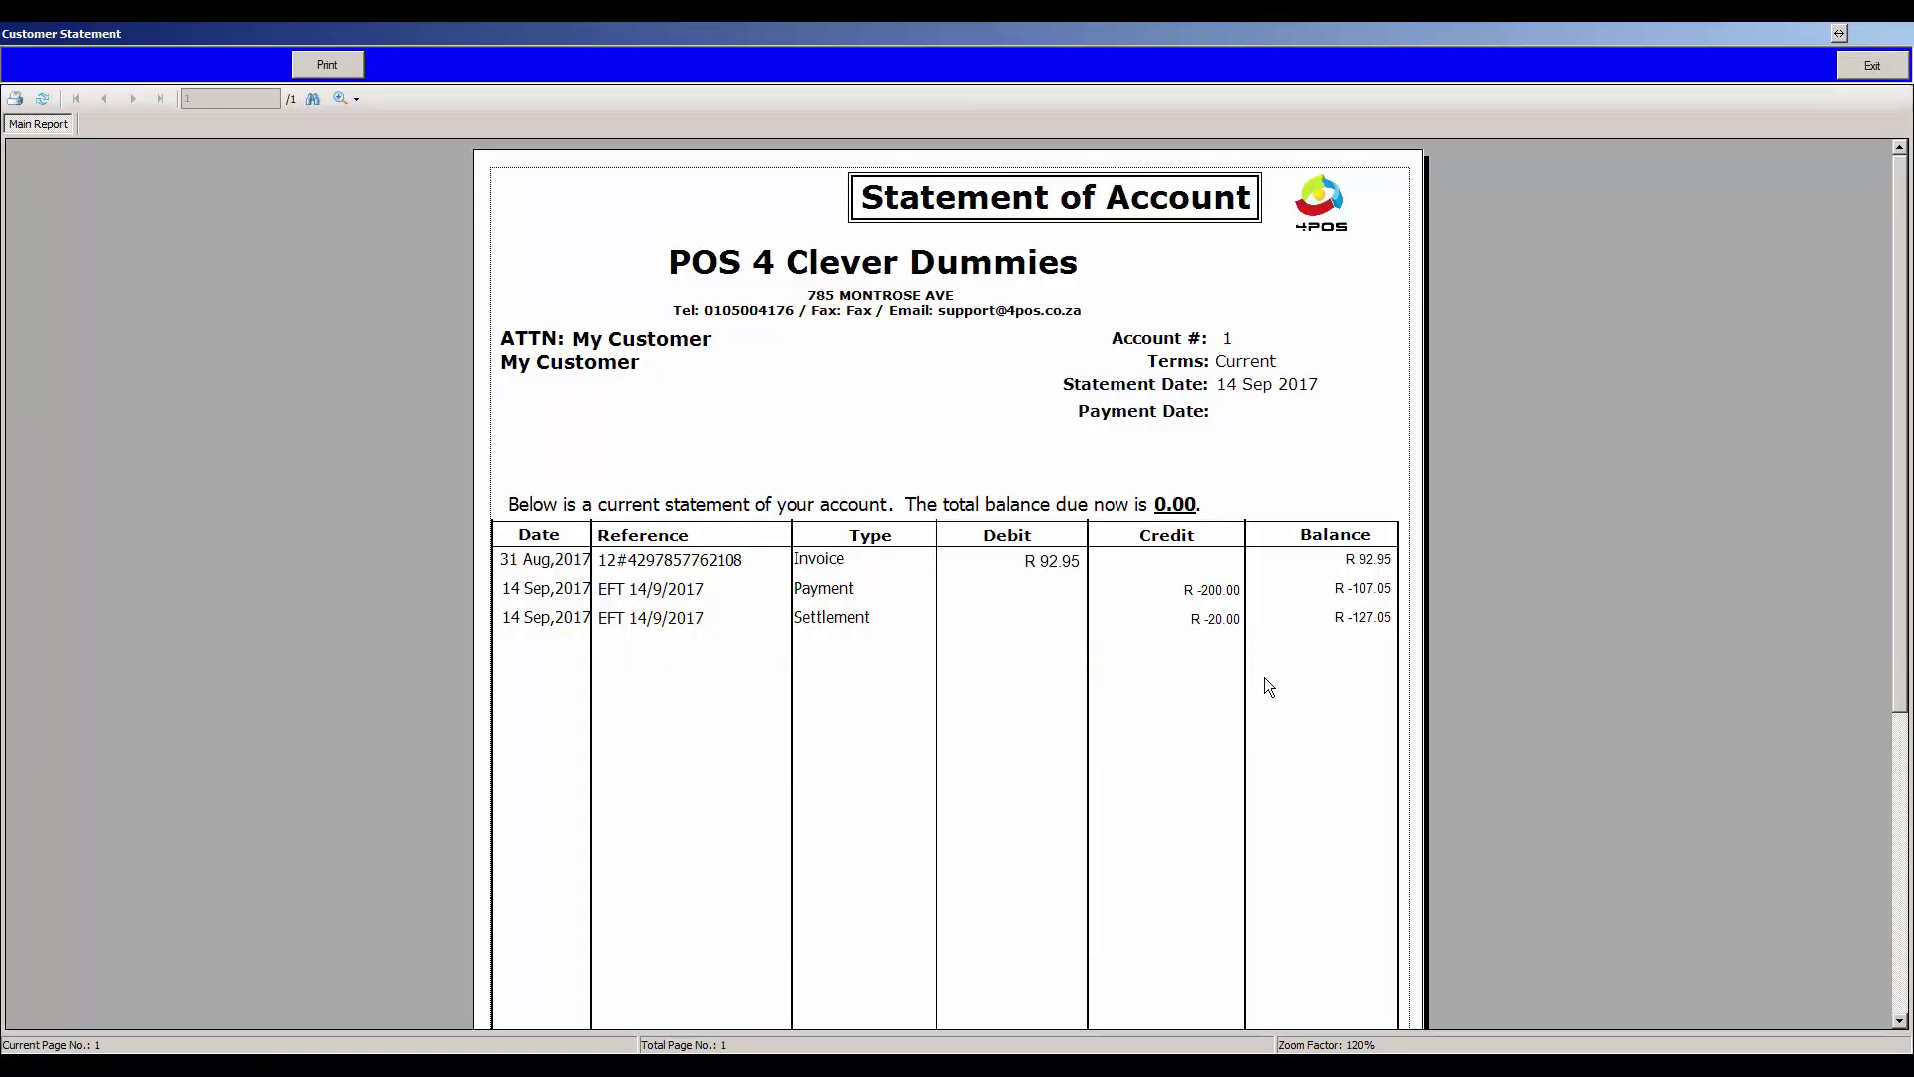
pyautogui.click(864, 586)
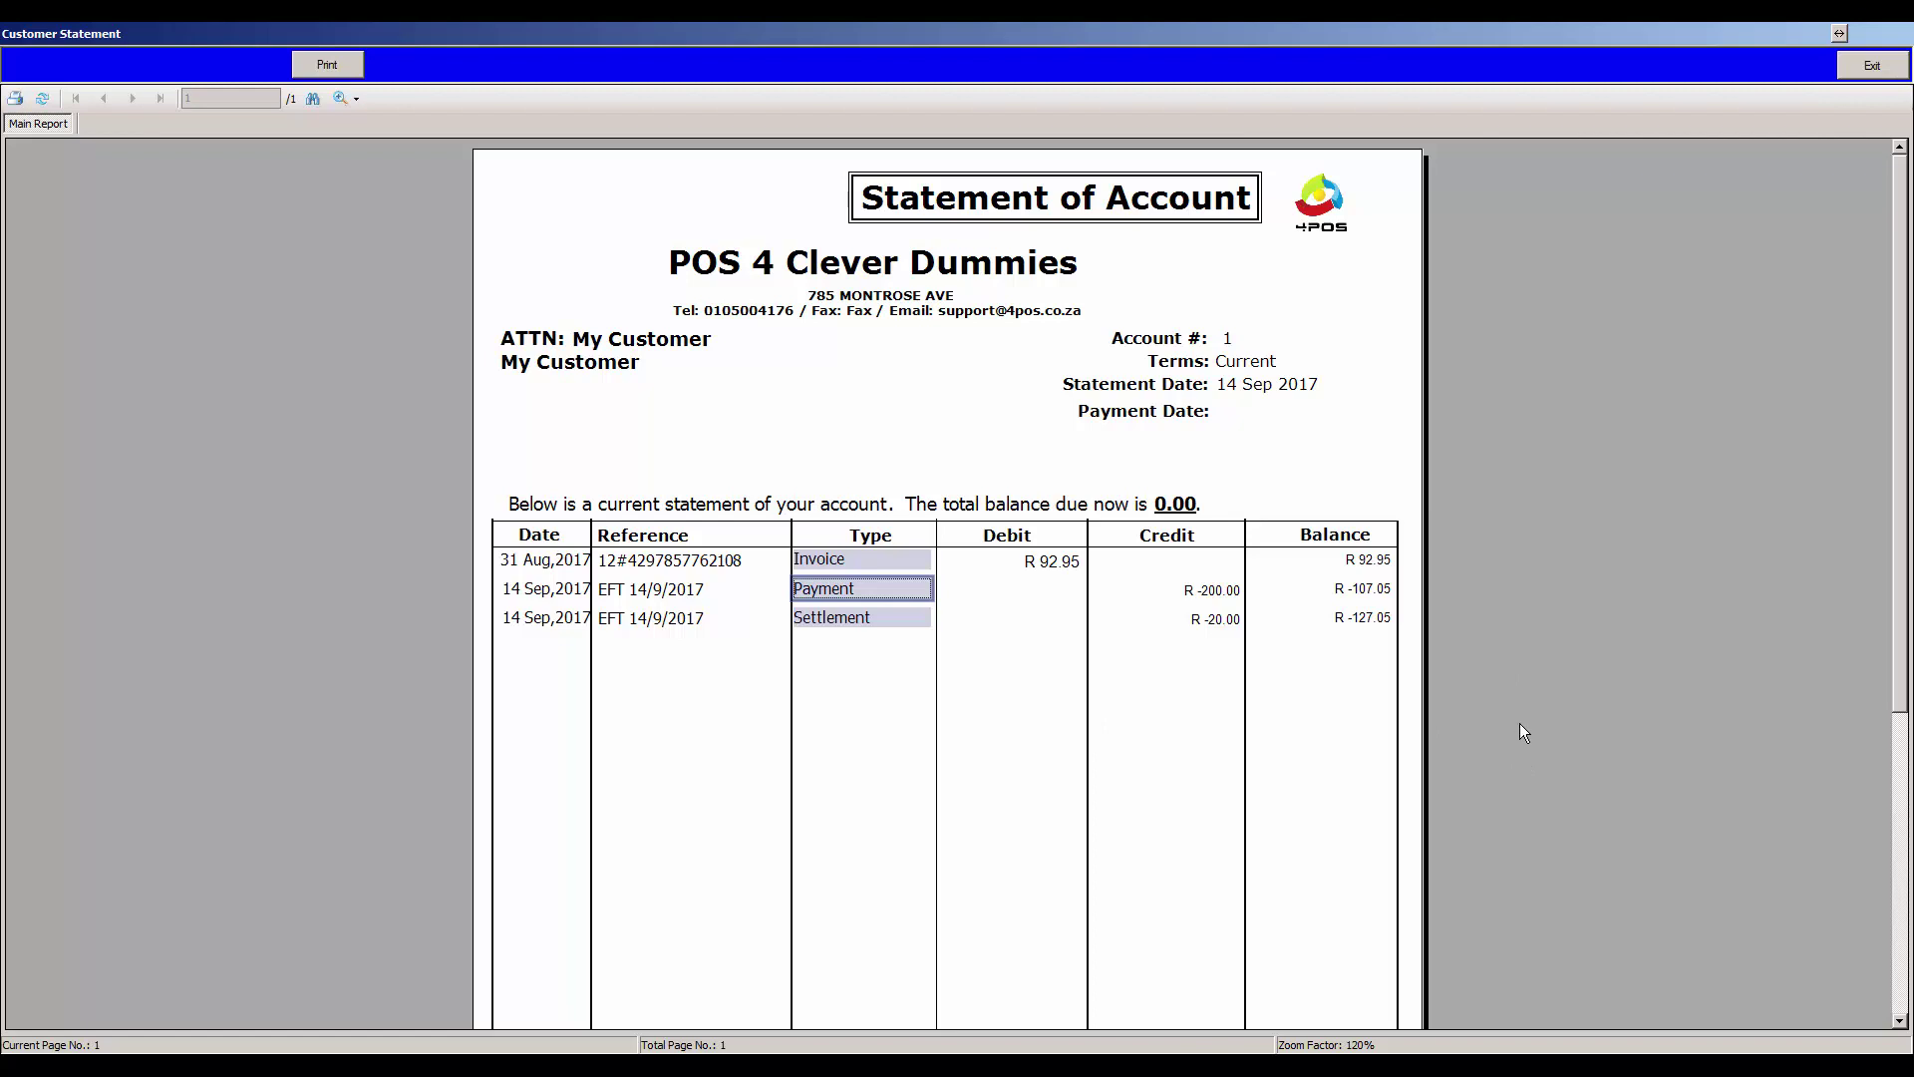
pyautogui.click(1872, 66)
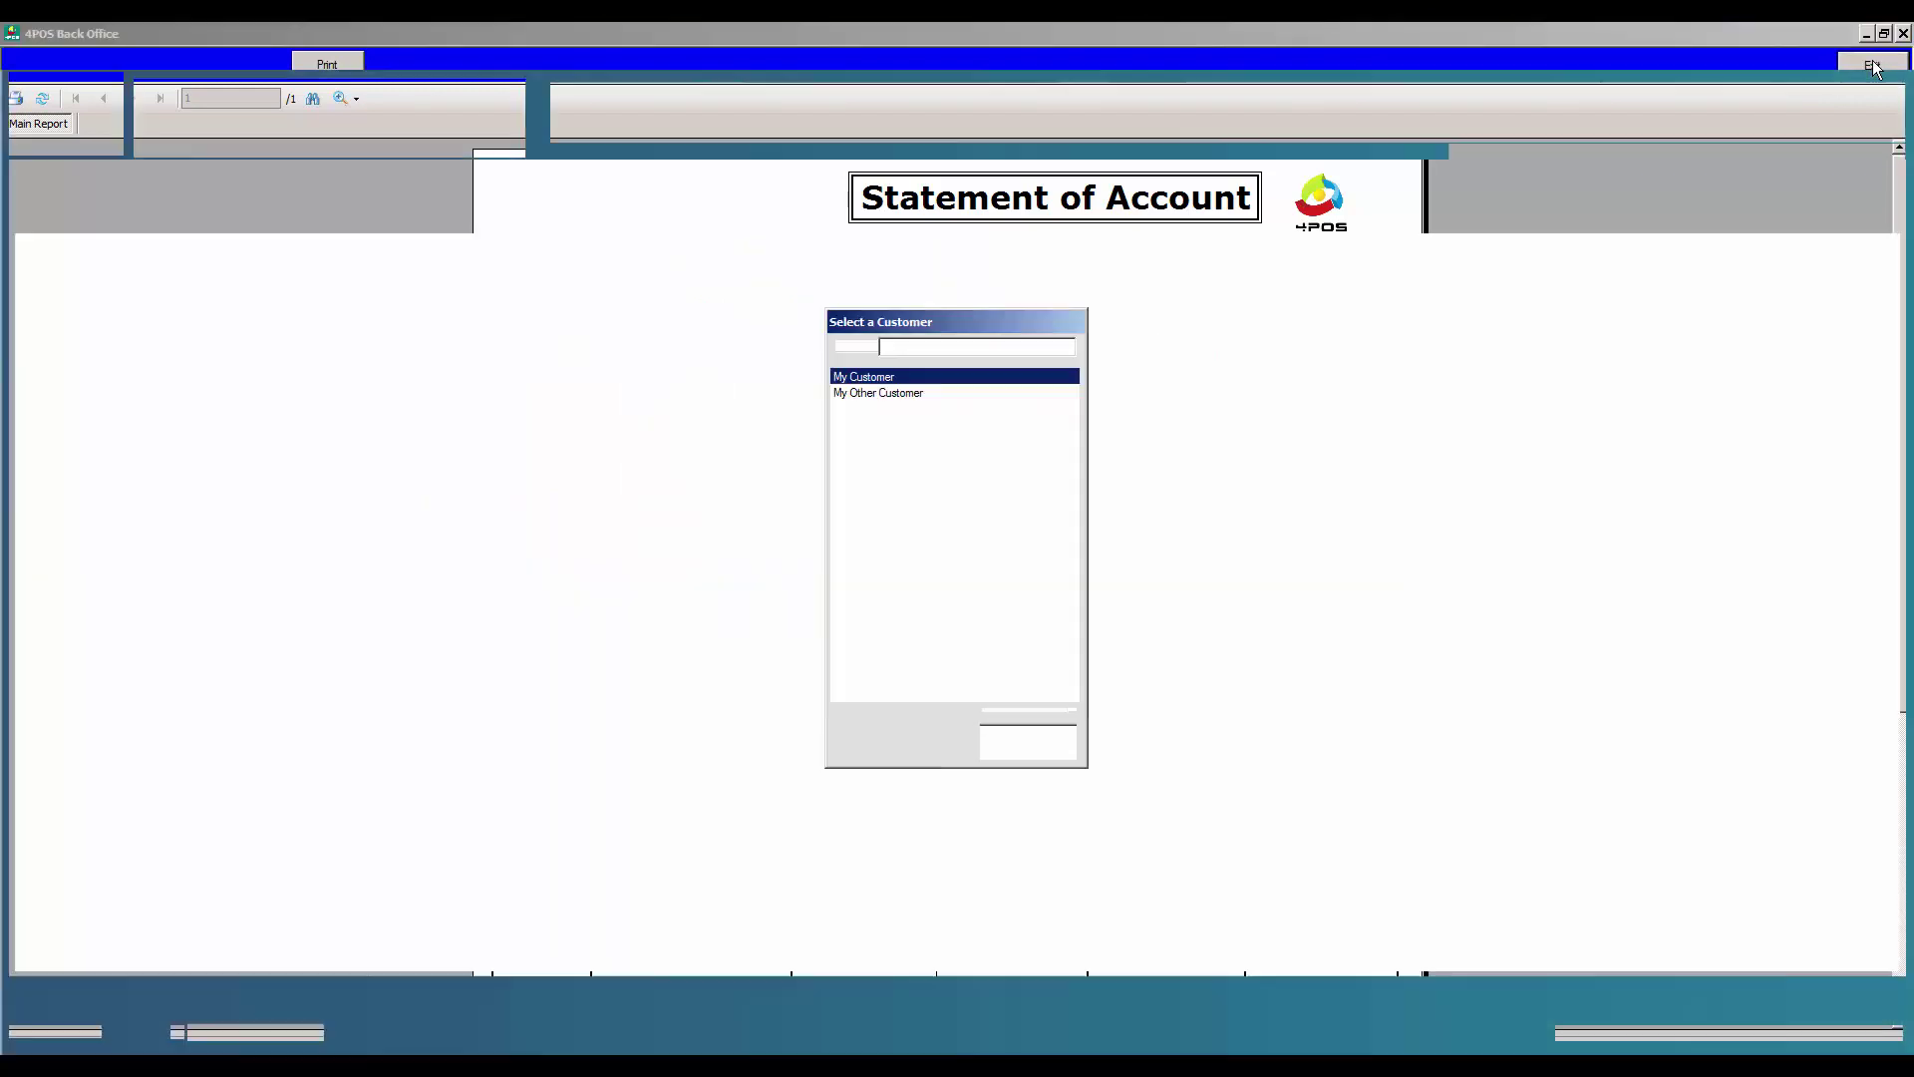
pyautogui.click(1028, 733)
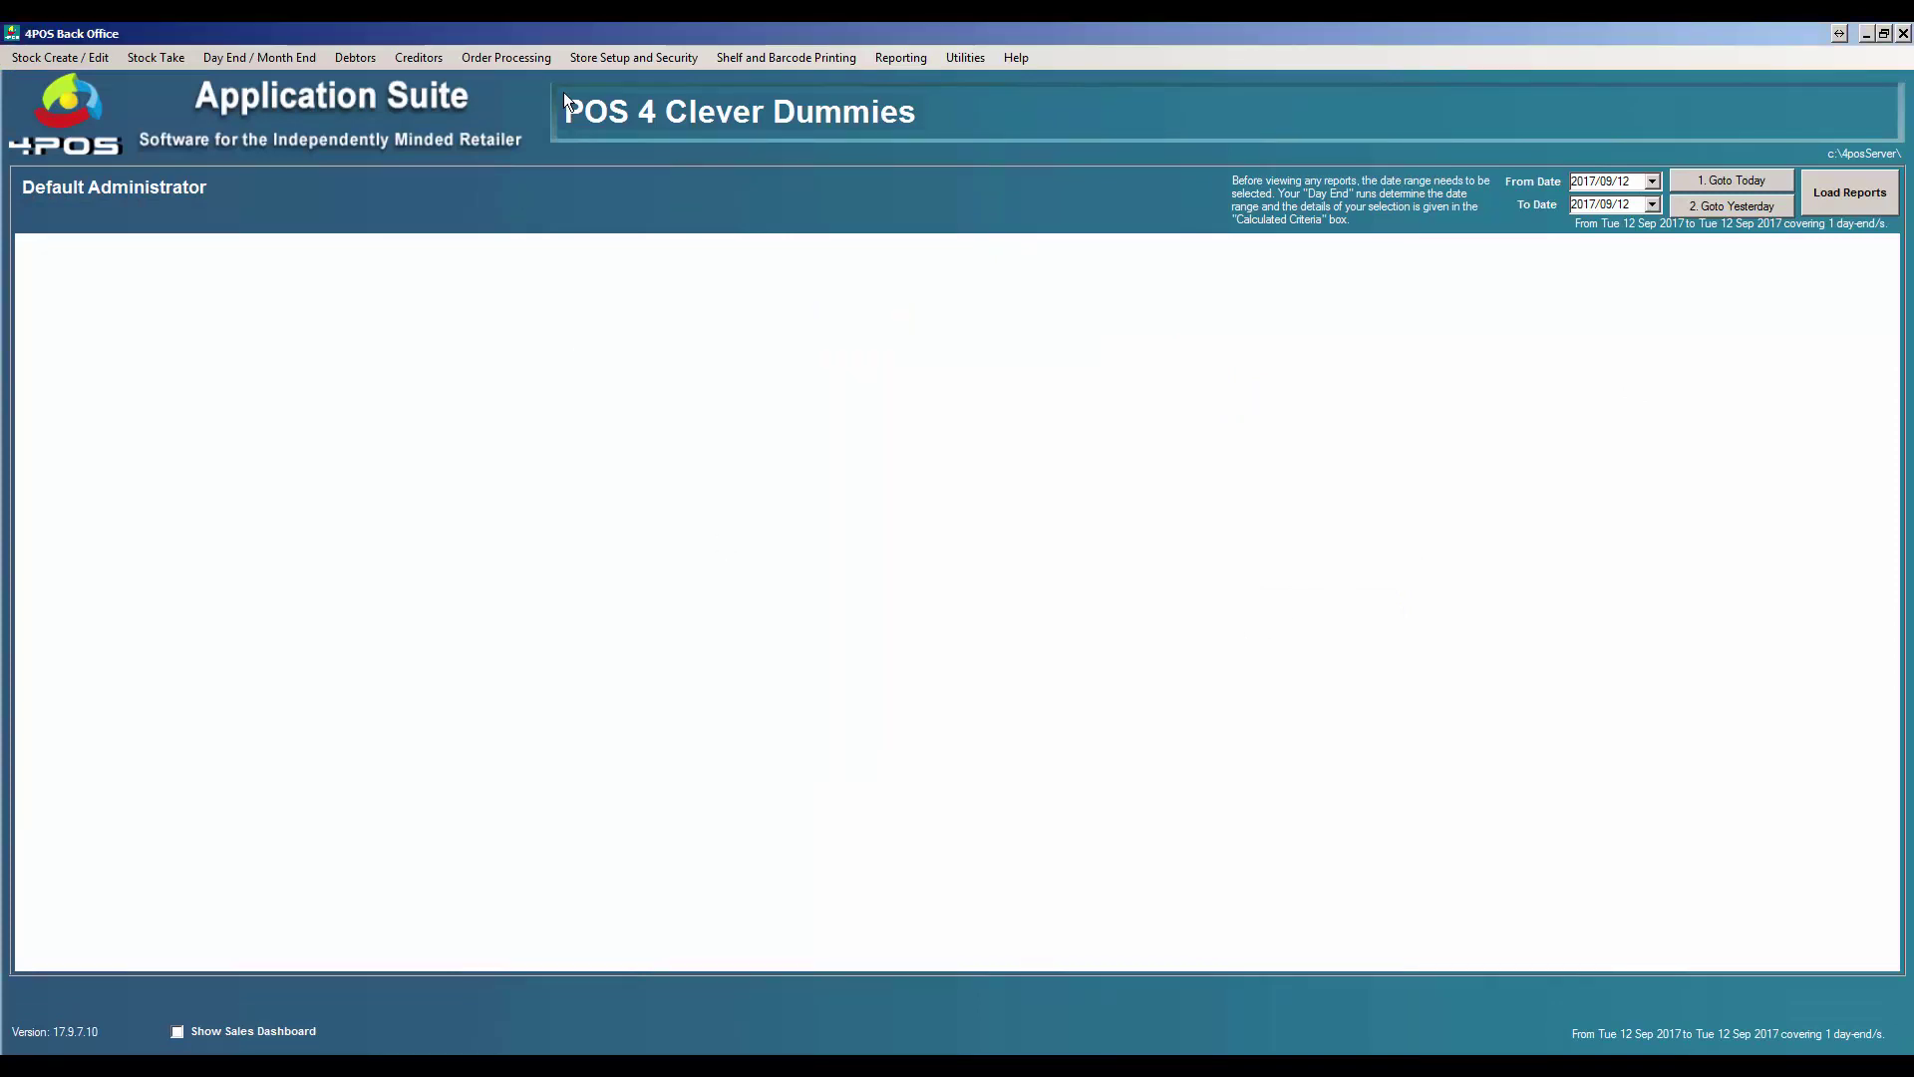
pyautogui.click(356, 57)
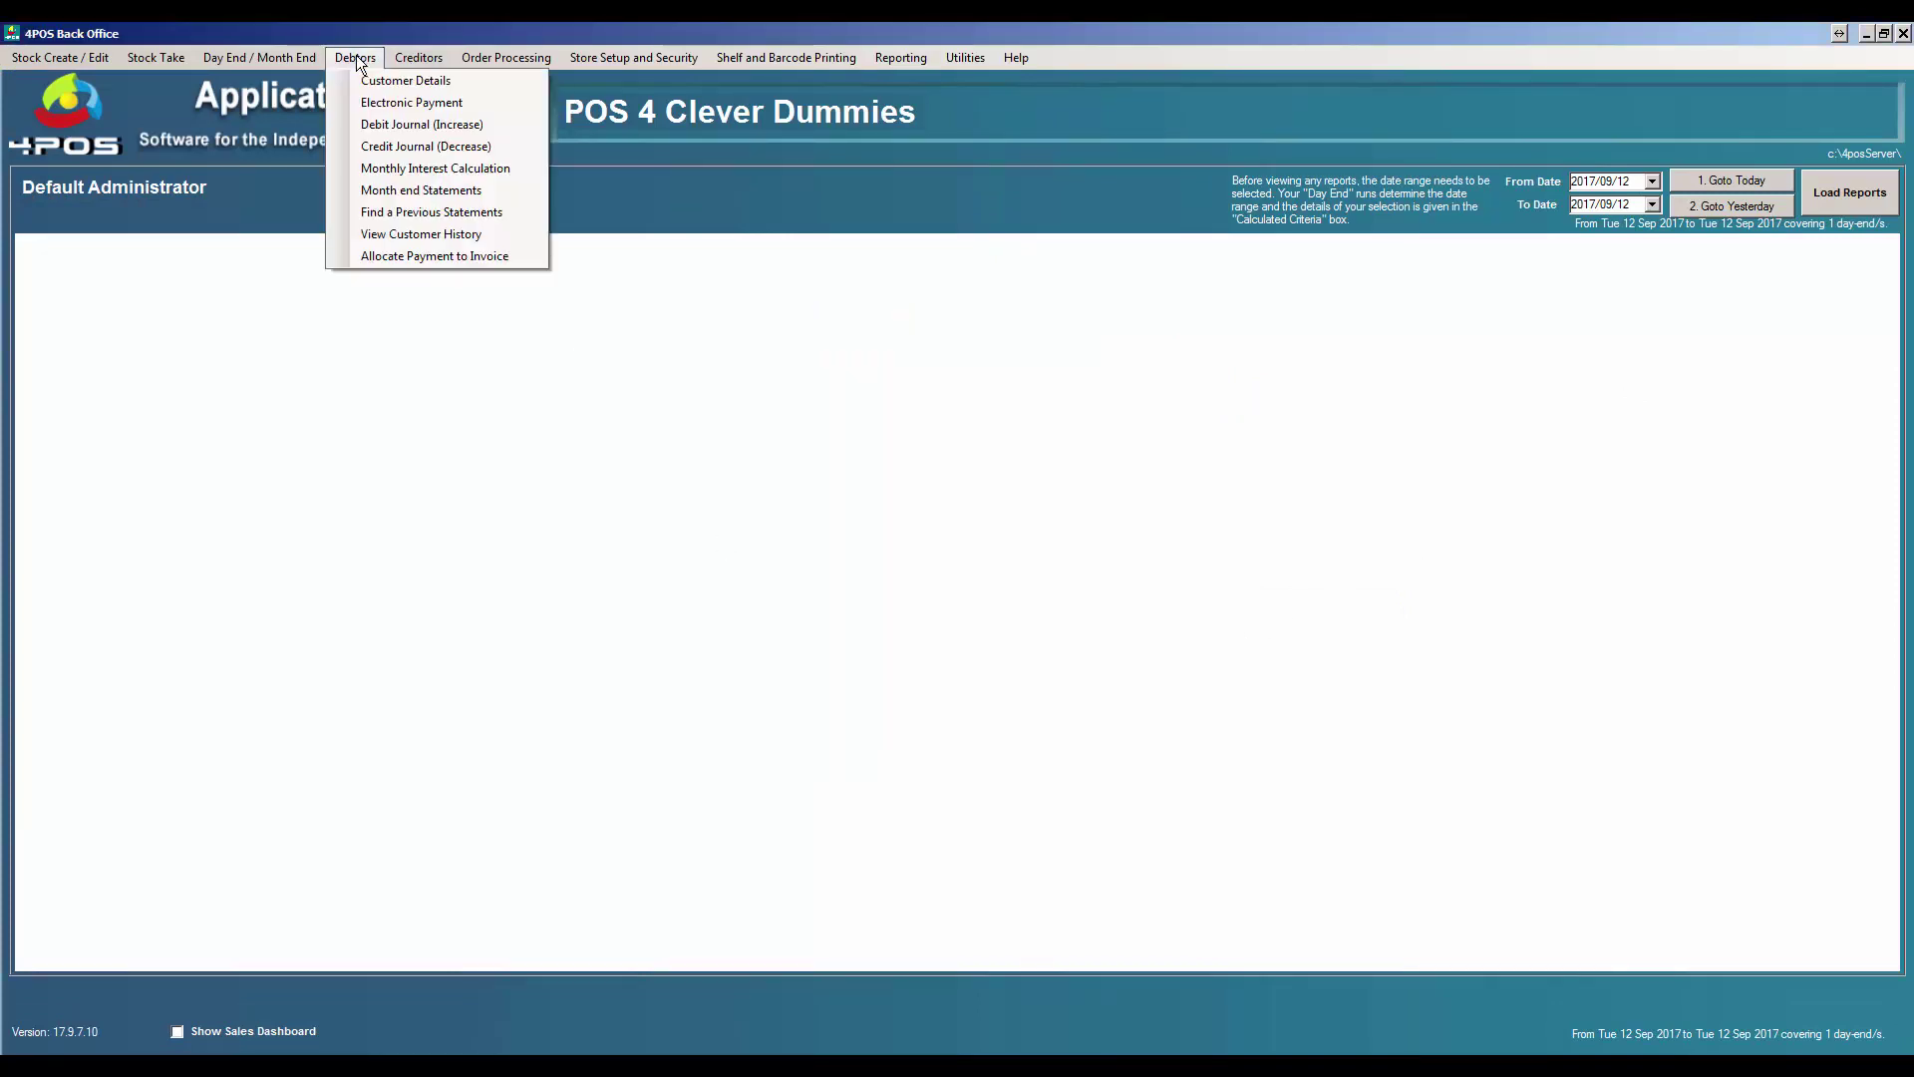
pyautogui.click(427, 128)
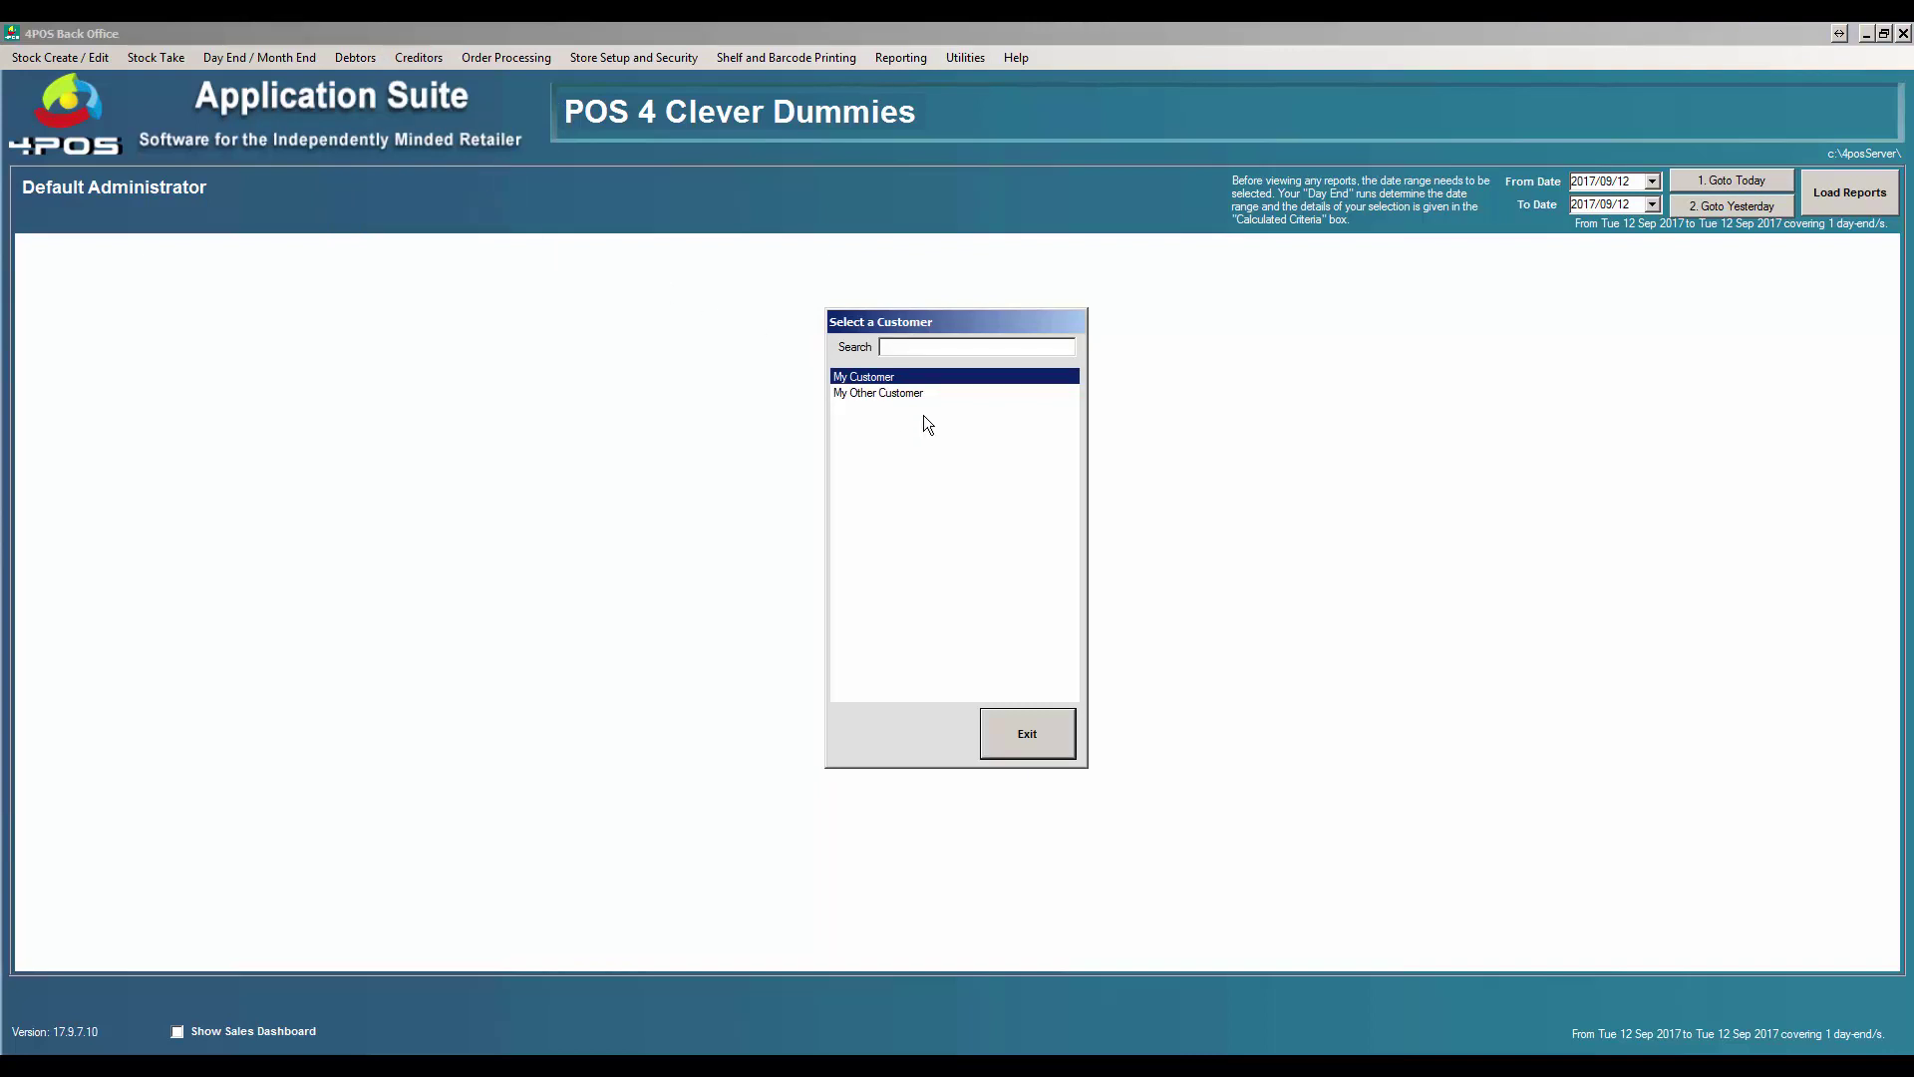
pyautogui.doubleClick(876, 377)
pyautogui.click(1065, 582)
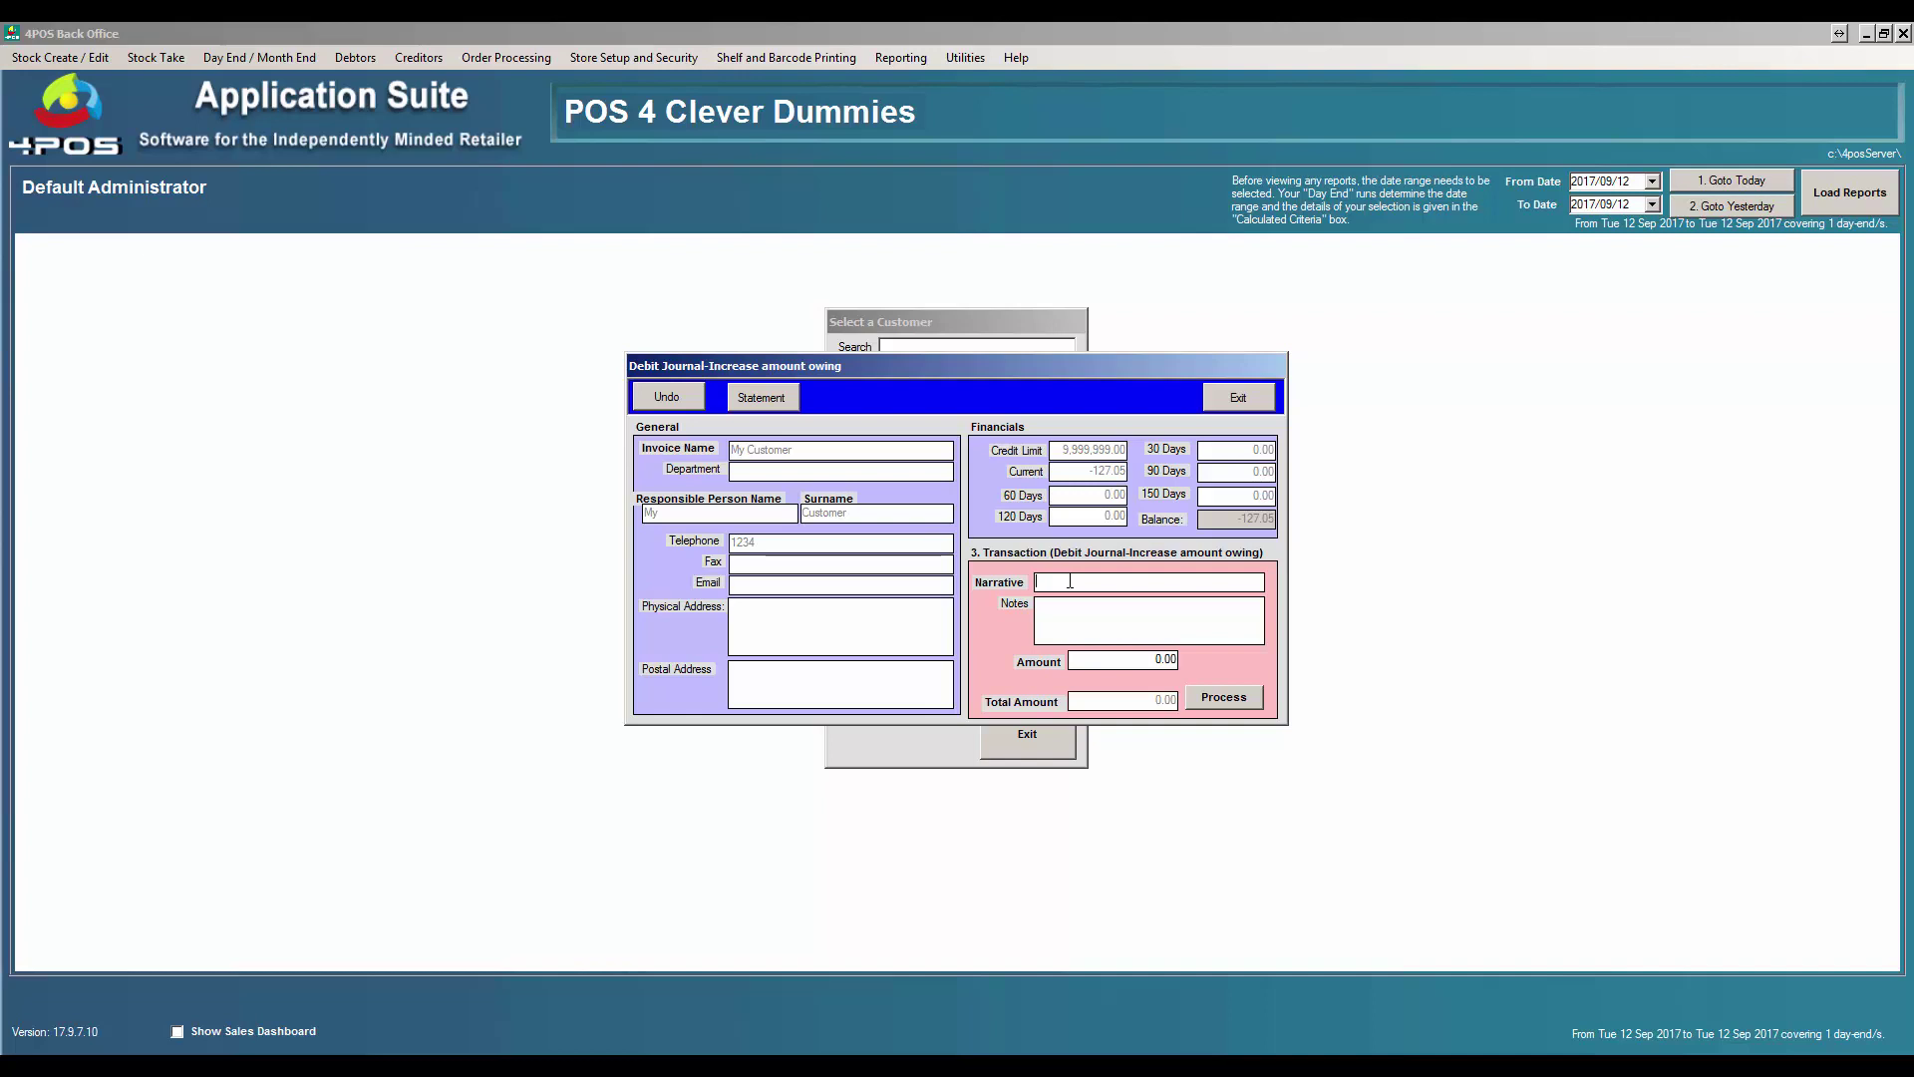
pyautogui.write('Delive')
pyautogui.write('Fee as arranged')
pyautogui.press('Tab')
pyautogui.write('2500')
# Step: Process the journal and review the Debit Journal entry on the statement, balance R -102.05
pyautogui.click(1213, 702)
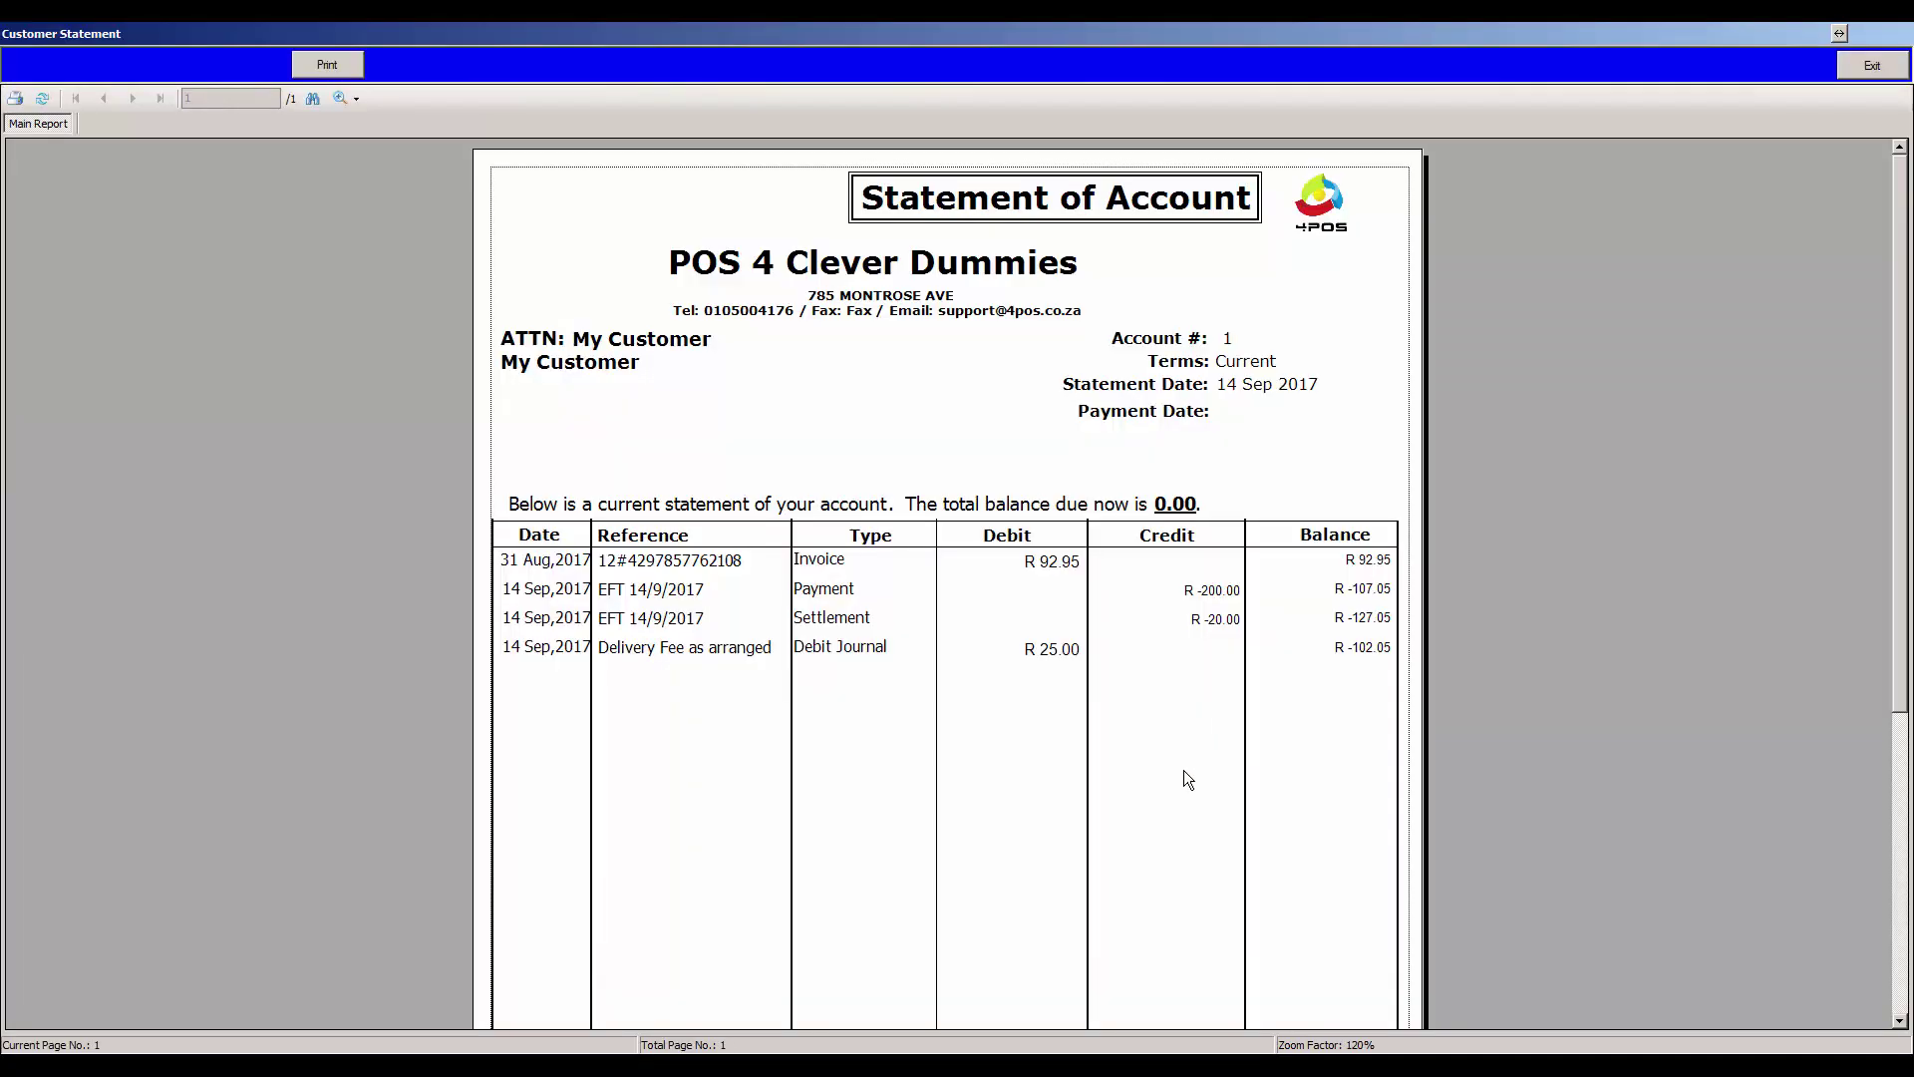
pyautogui.click(859, 644)
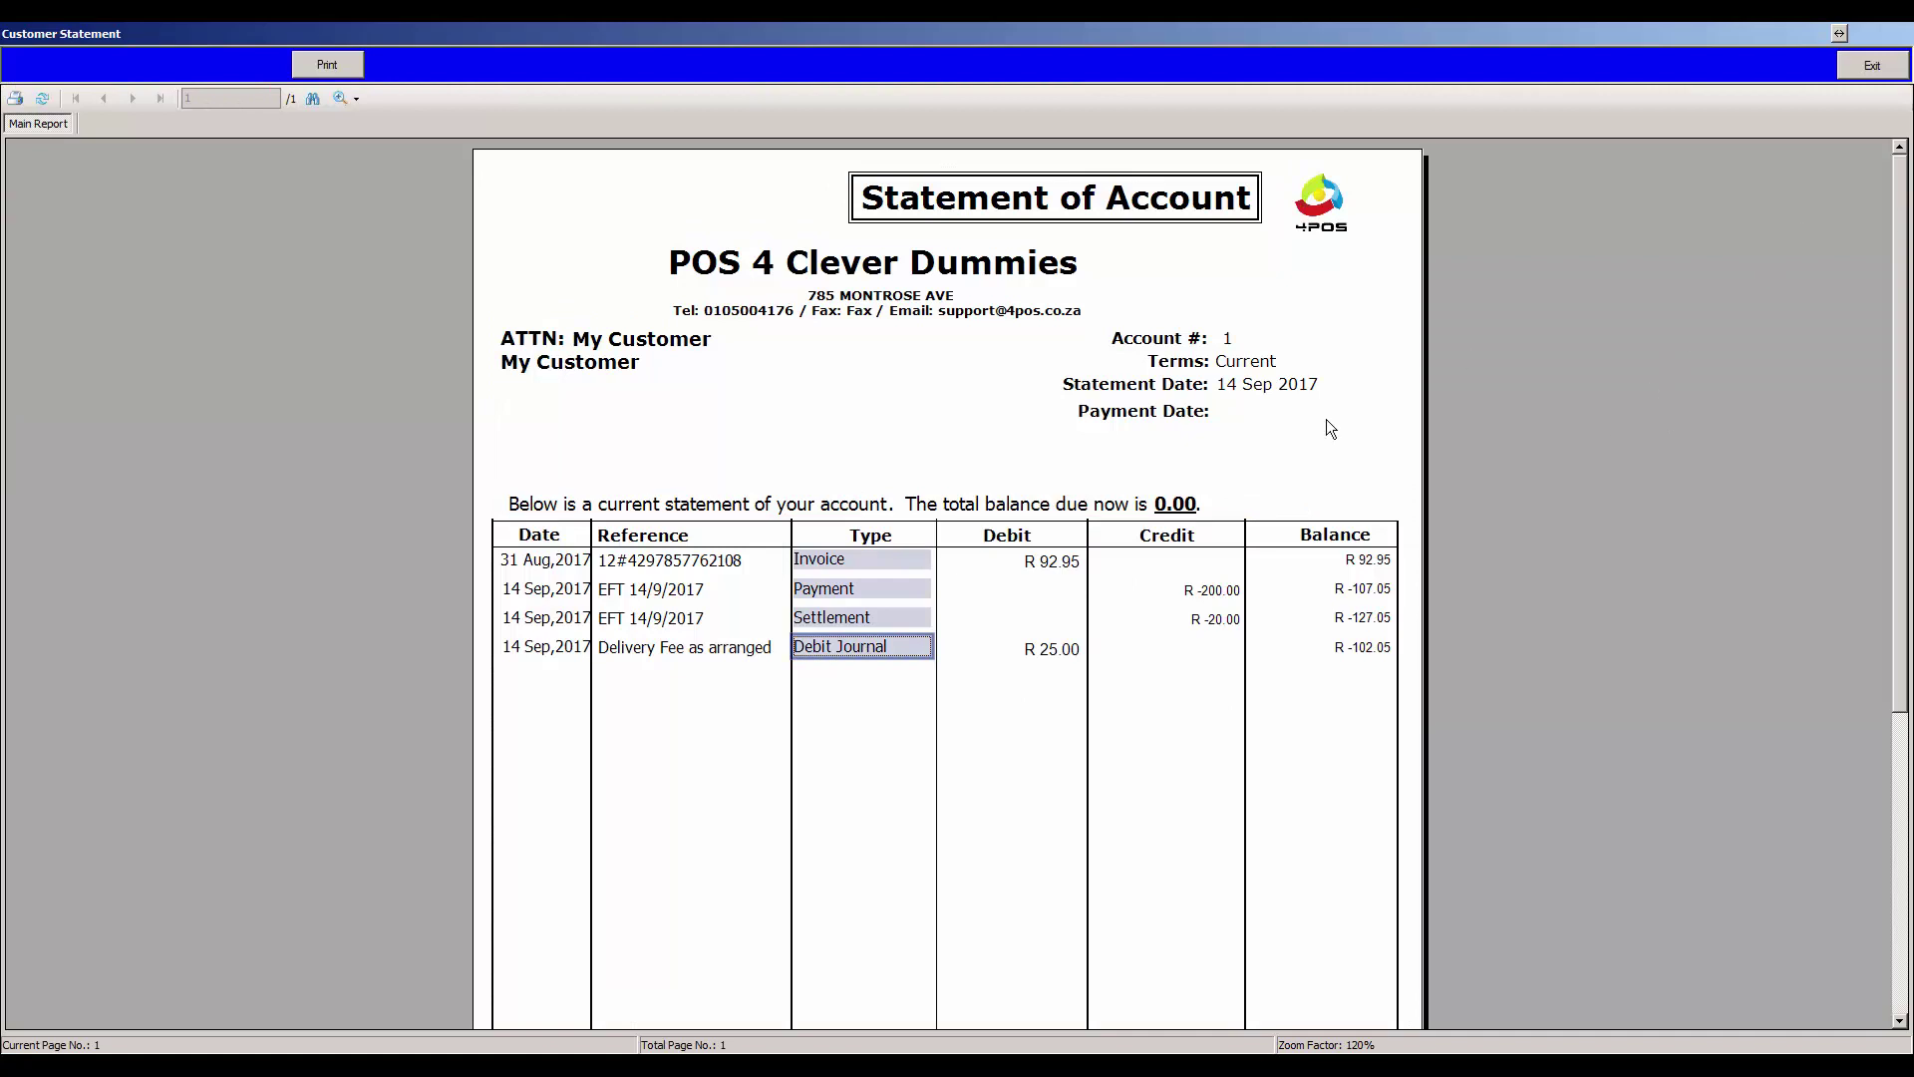
pyautogui.click(672, 650)
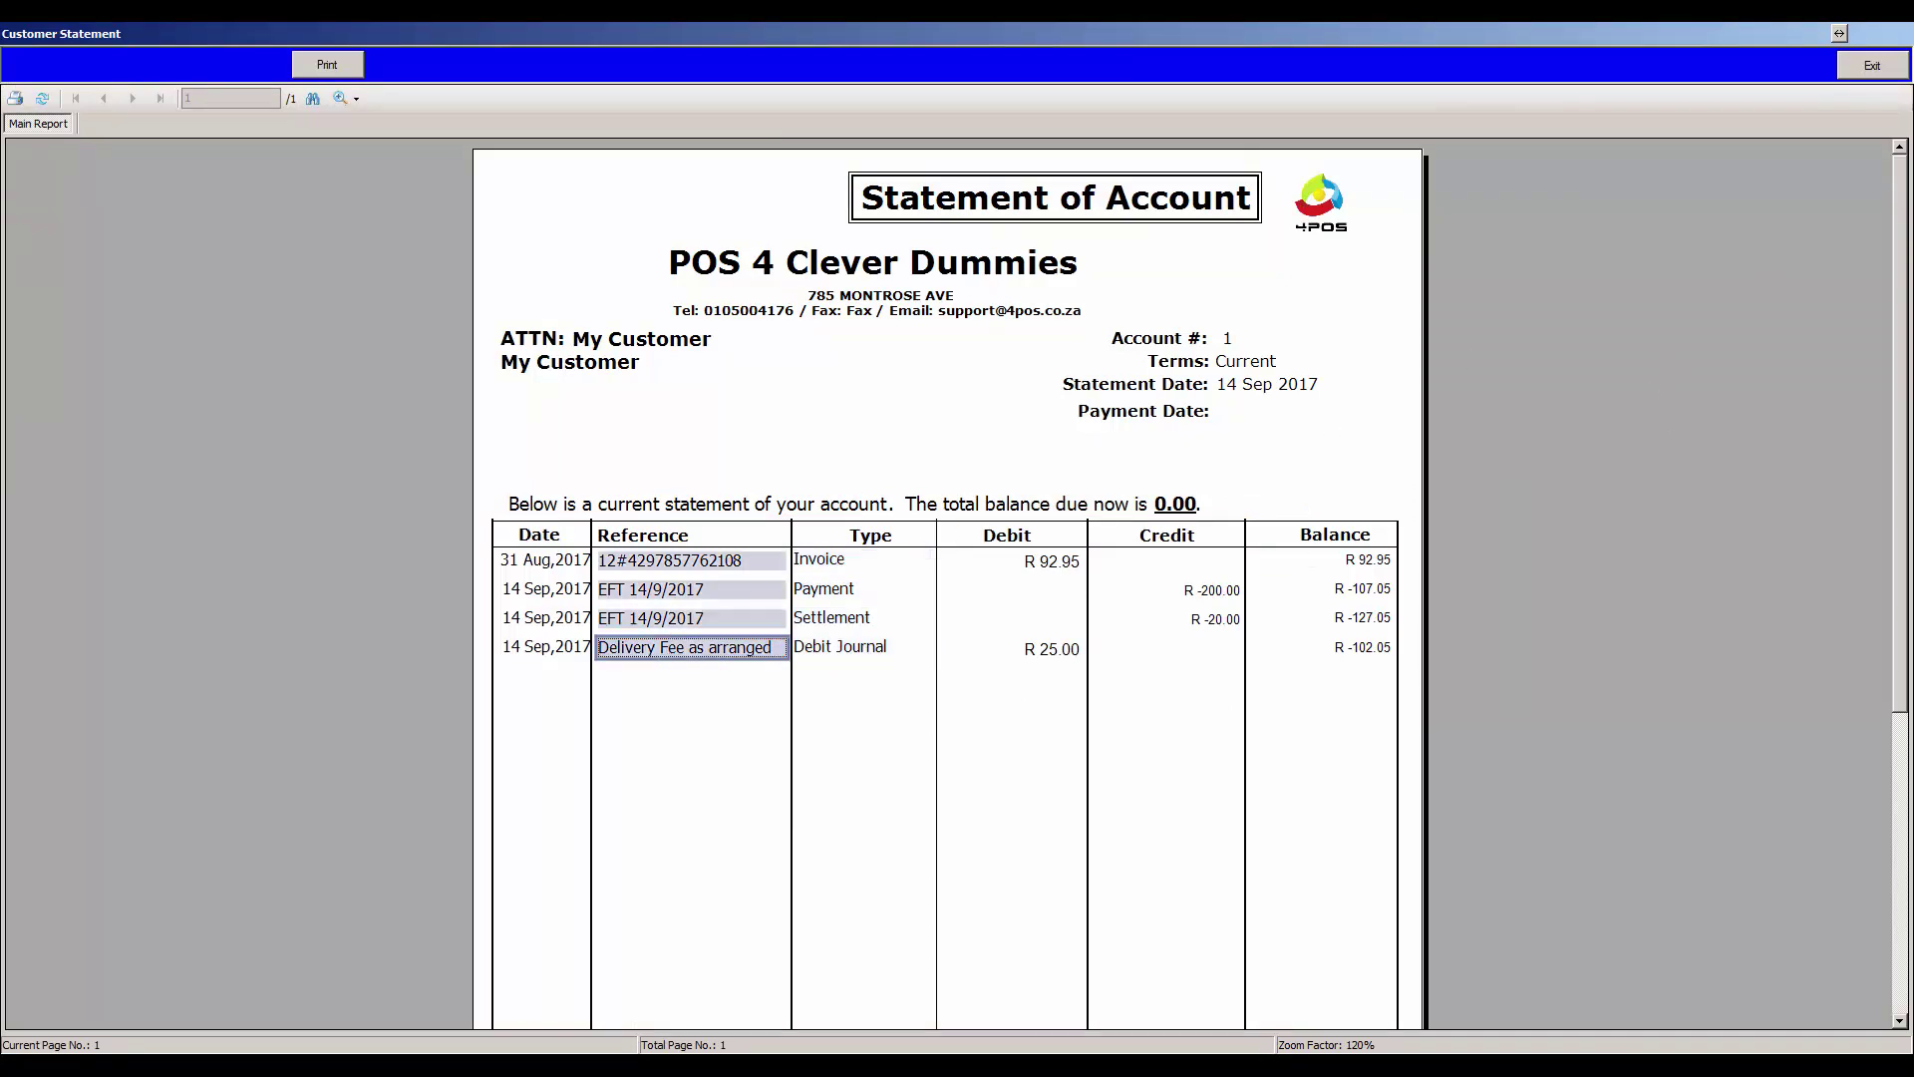
pyautogui.click(1873, 65)
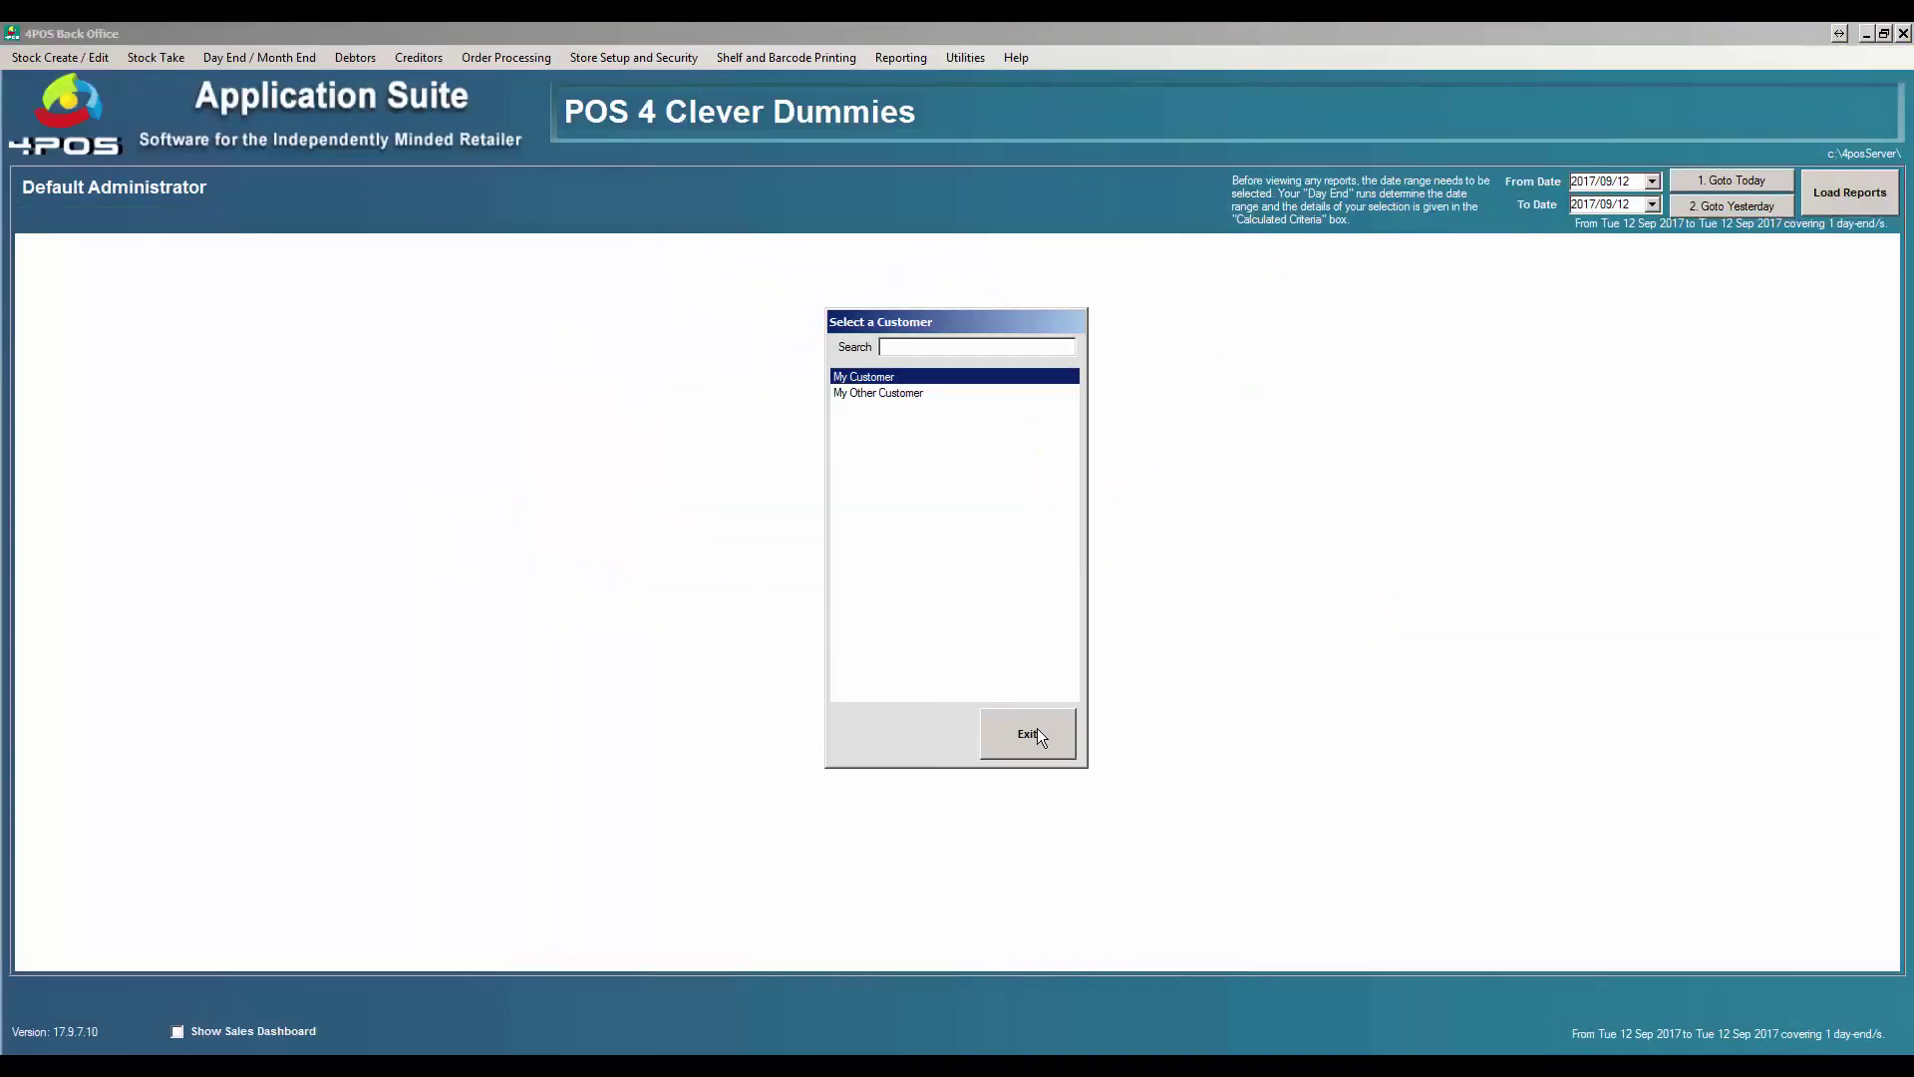
pyautogui.click(1037, 735)
pyautogui.click(341, 62)
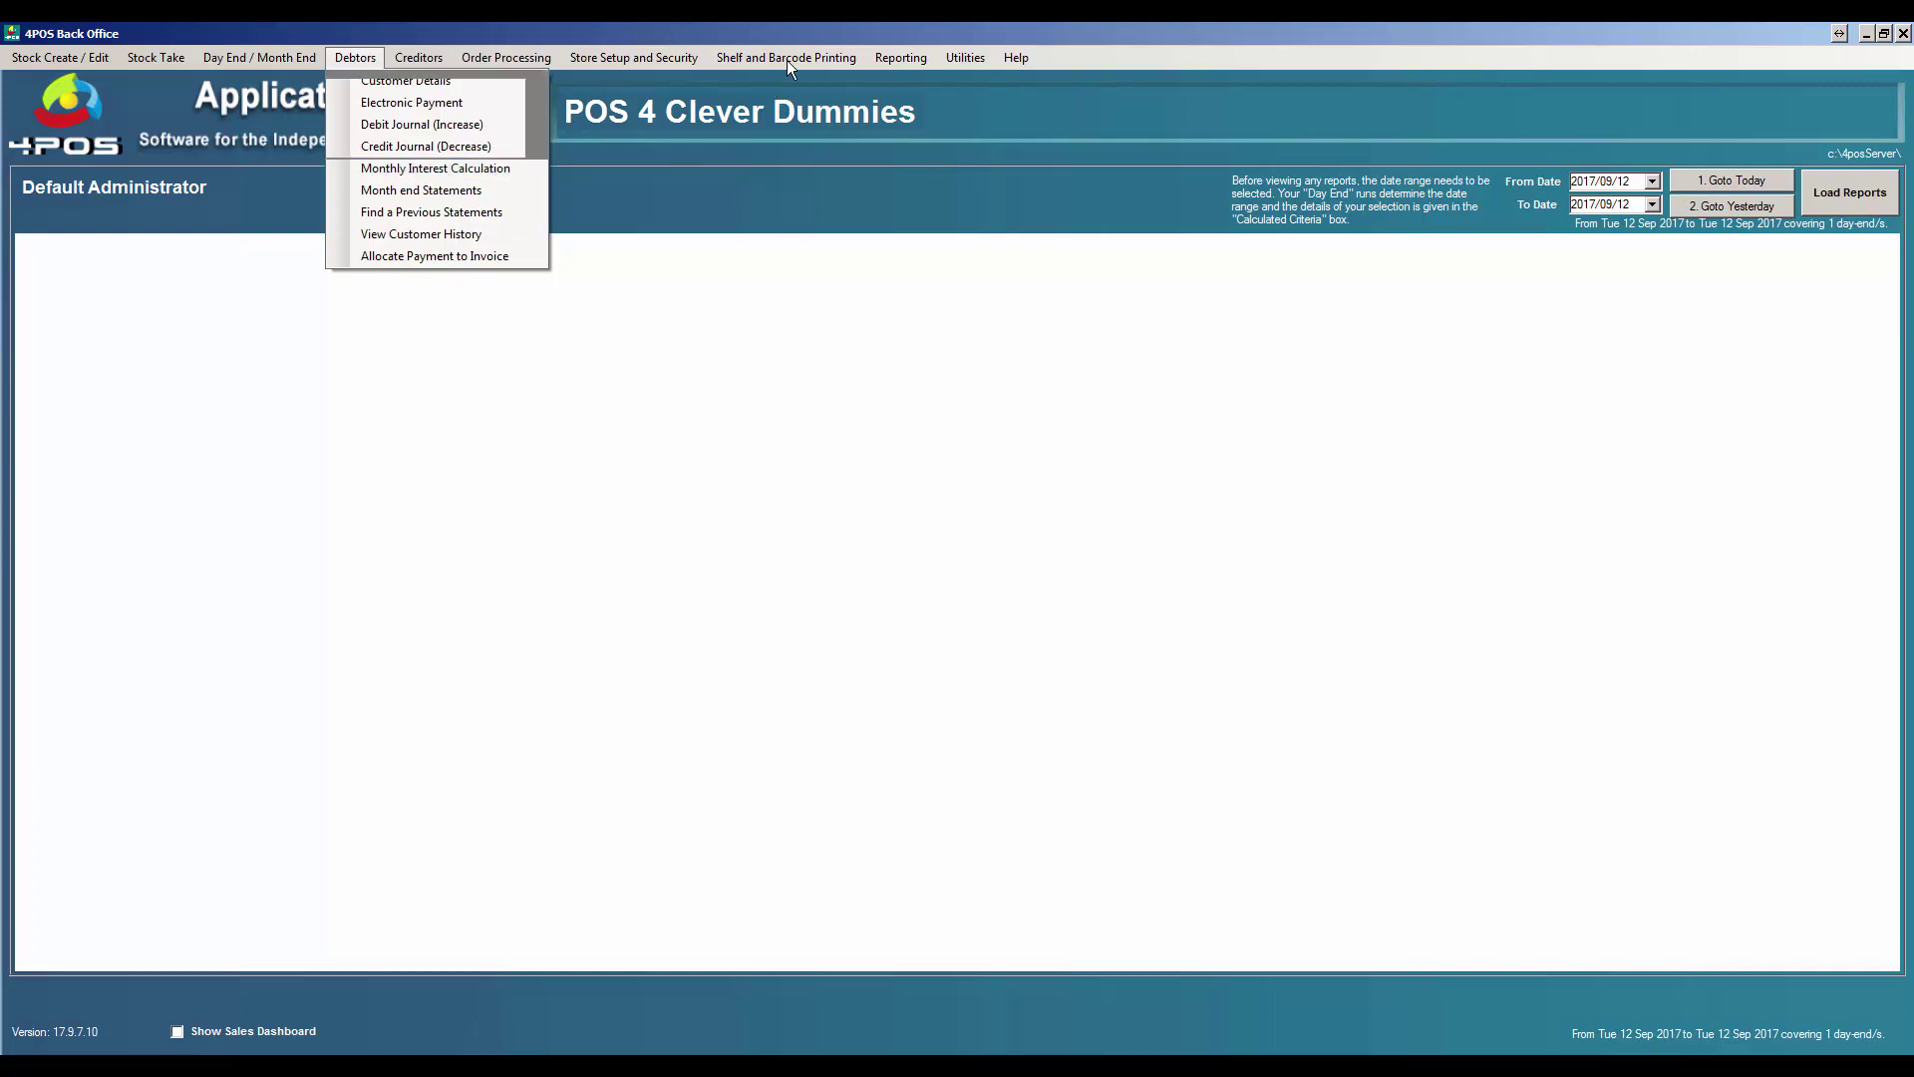
# Step: Set Interest Percentage per Year to 26.00 and Interest From Period to 60 Days
pyautogui.moveTo(661, 56)
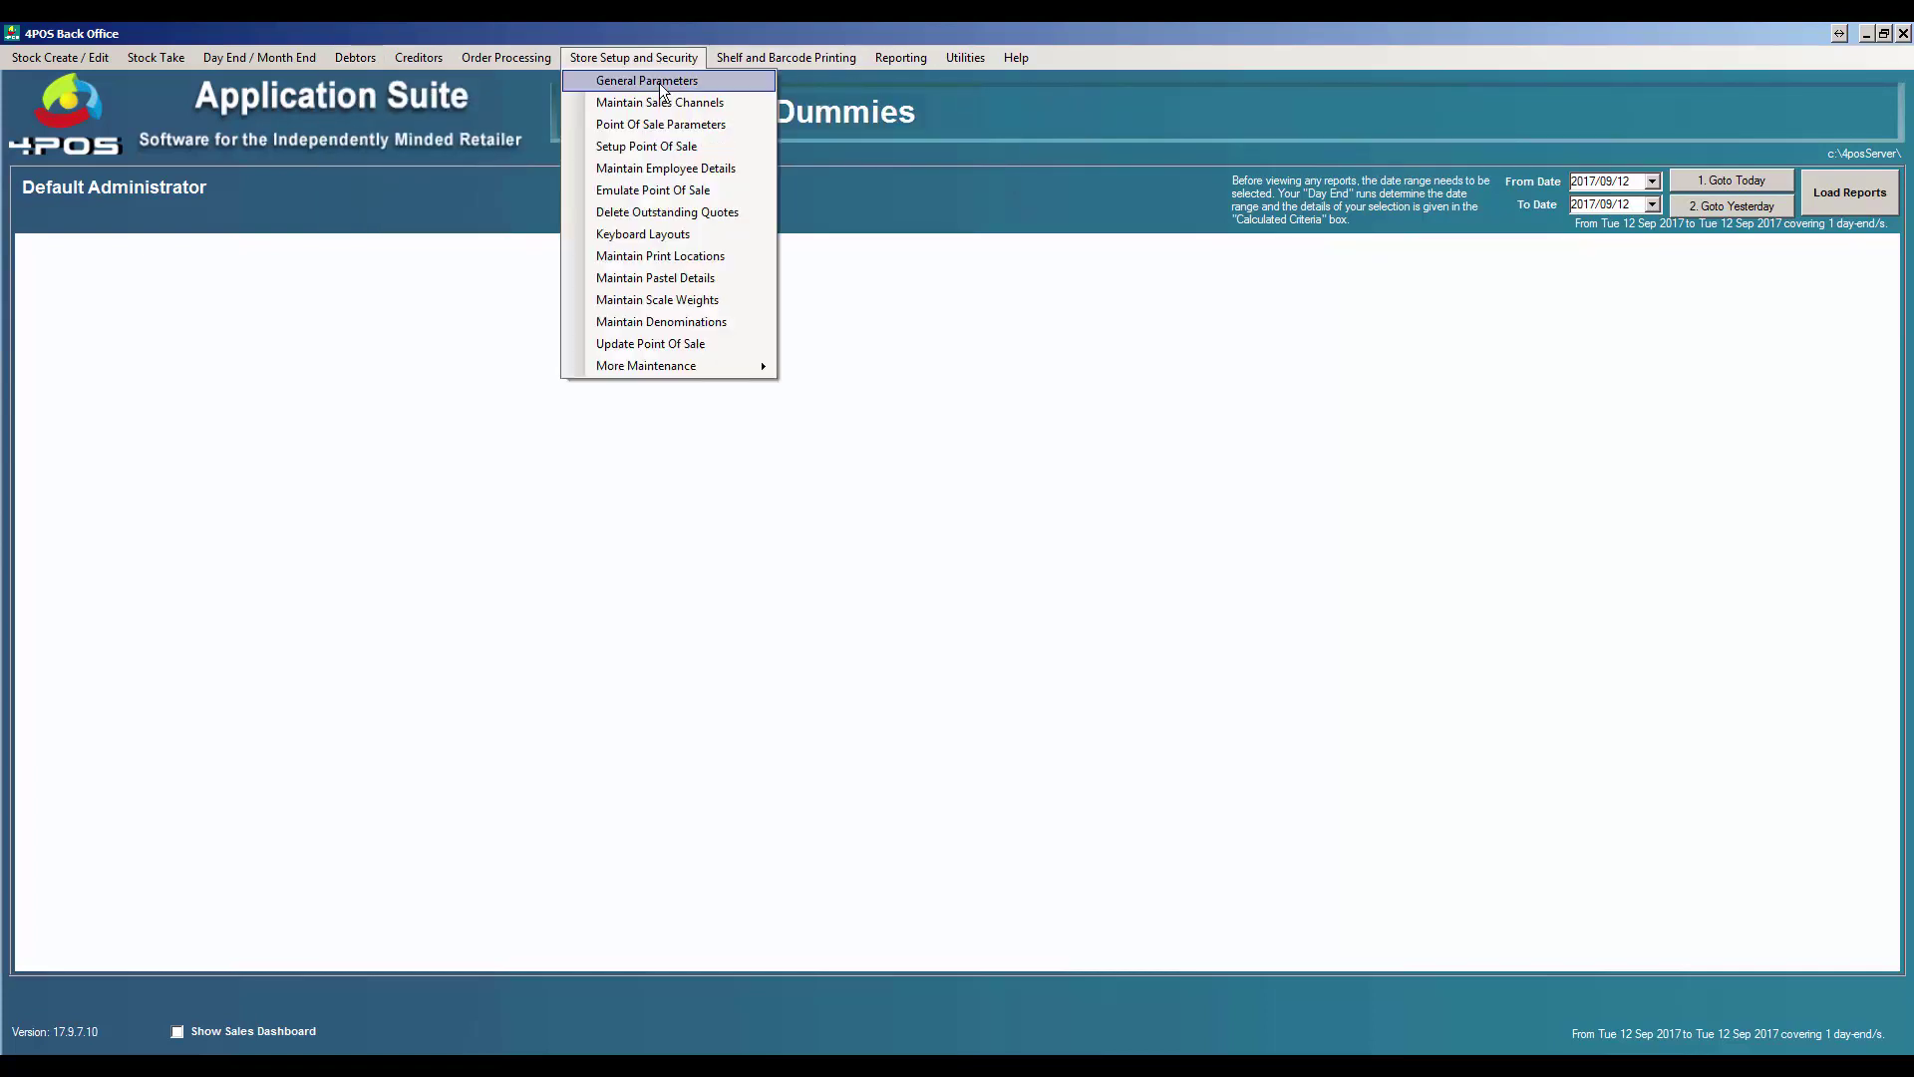
pyautogui.click(660, 82)
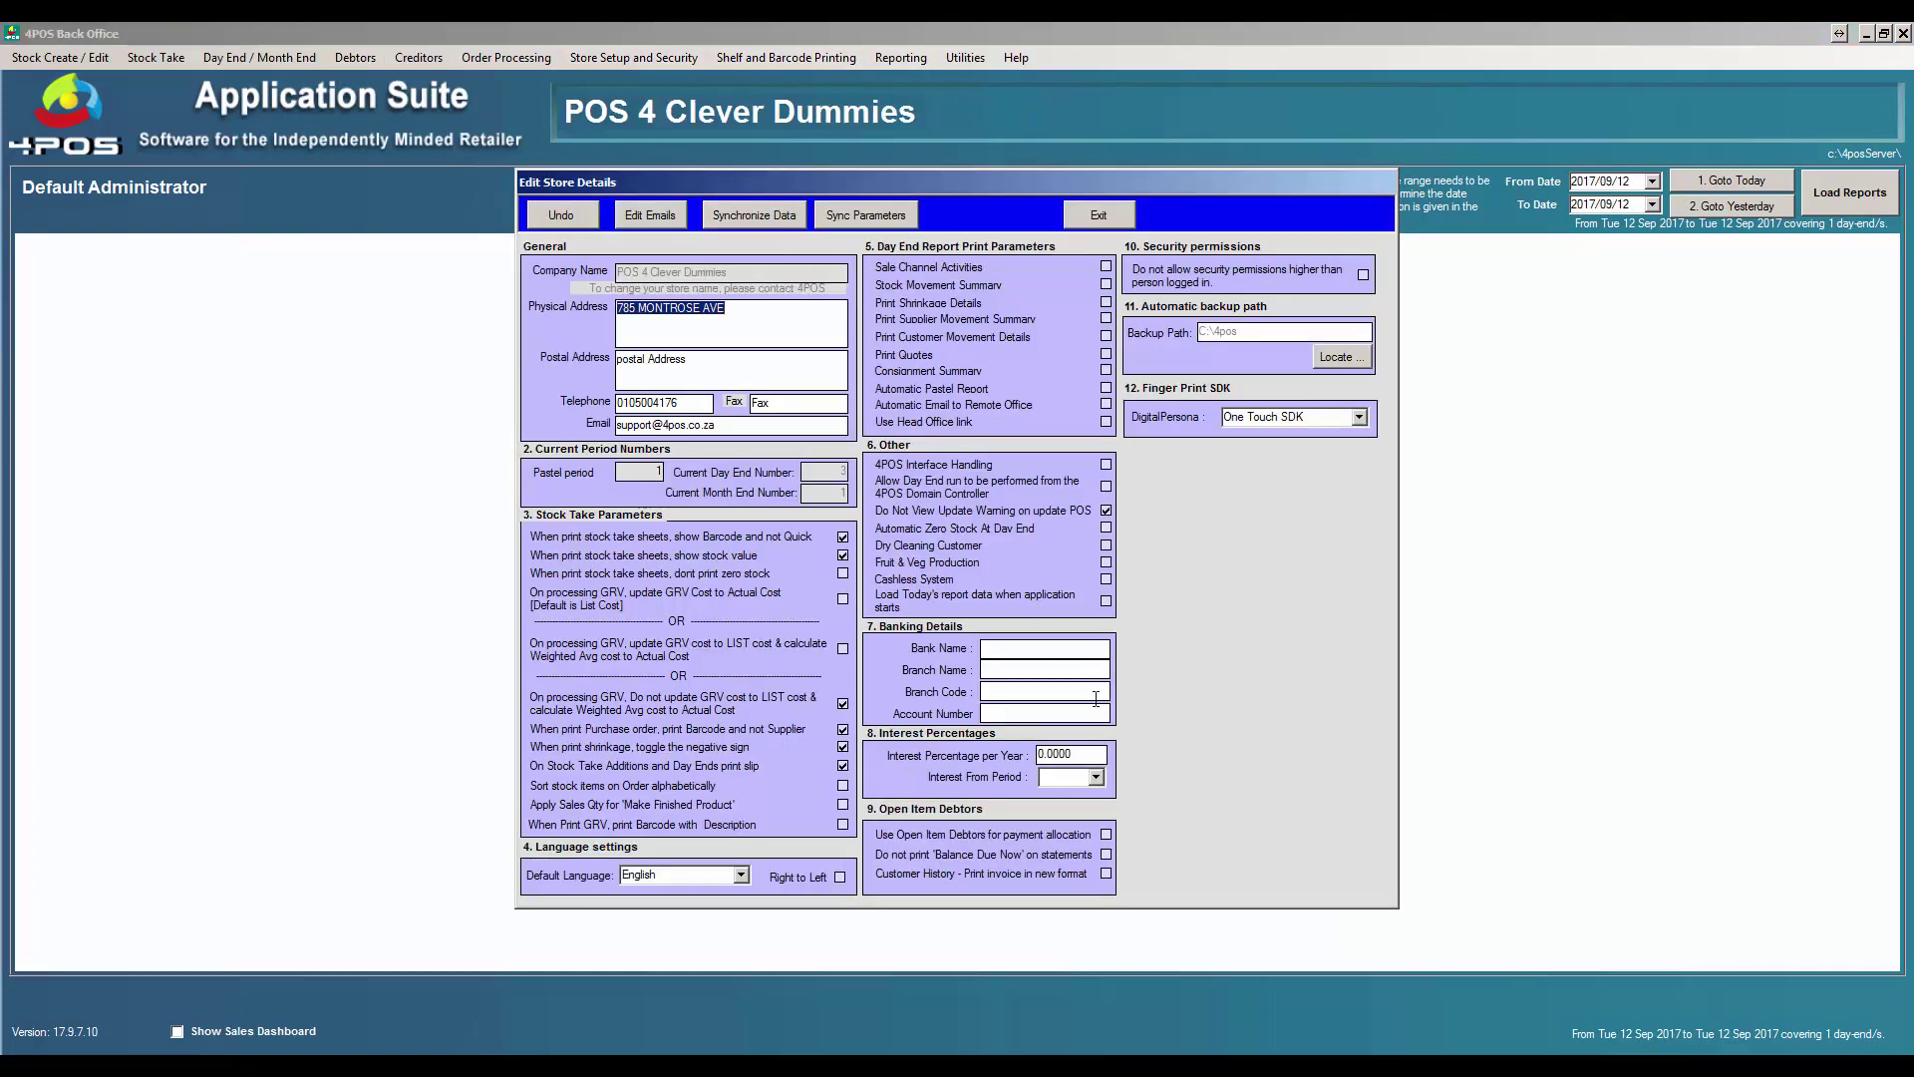
pyautogui.click(1086, 755)
pyautogui.moveTo(1086, 755); pyautogui.dragTo(1005, 755)
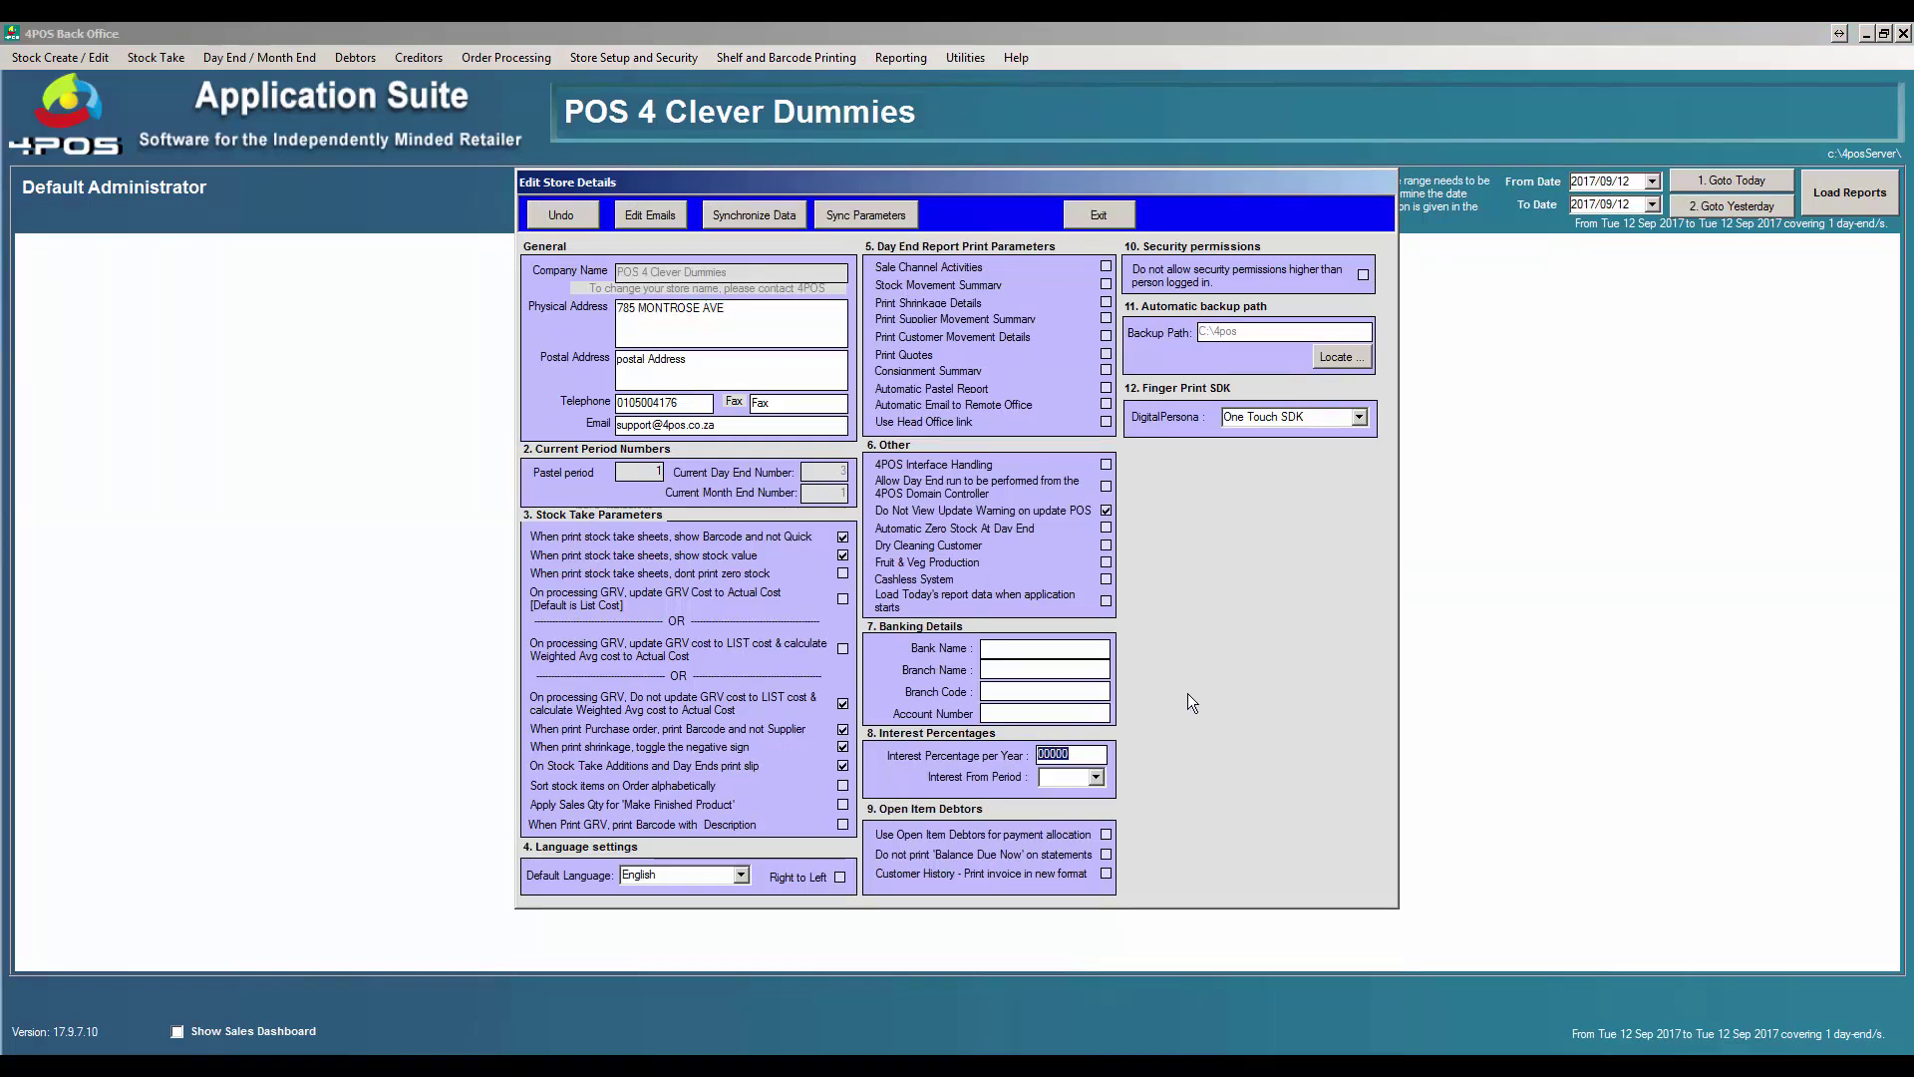
pyautogui.write('2600')
pyautogui.press('Tab')
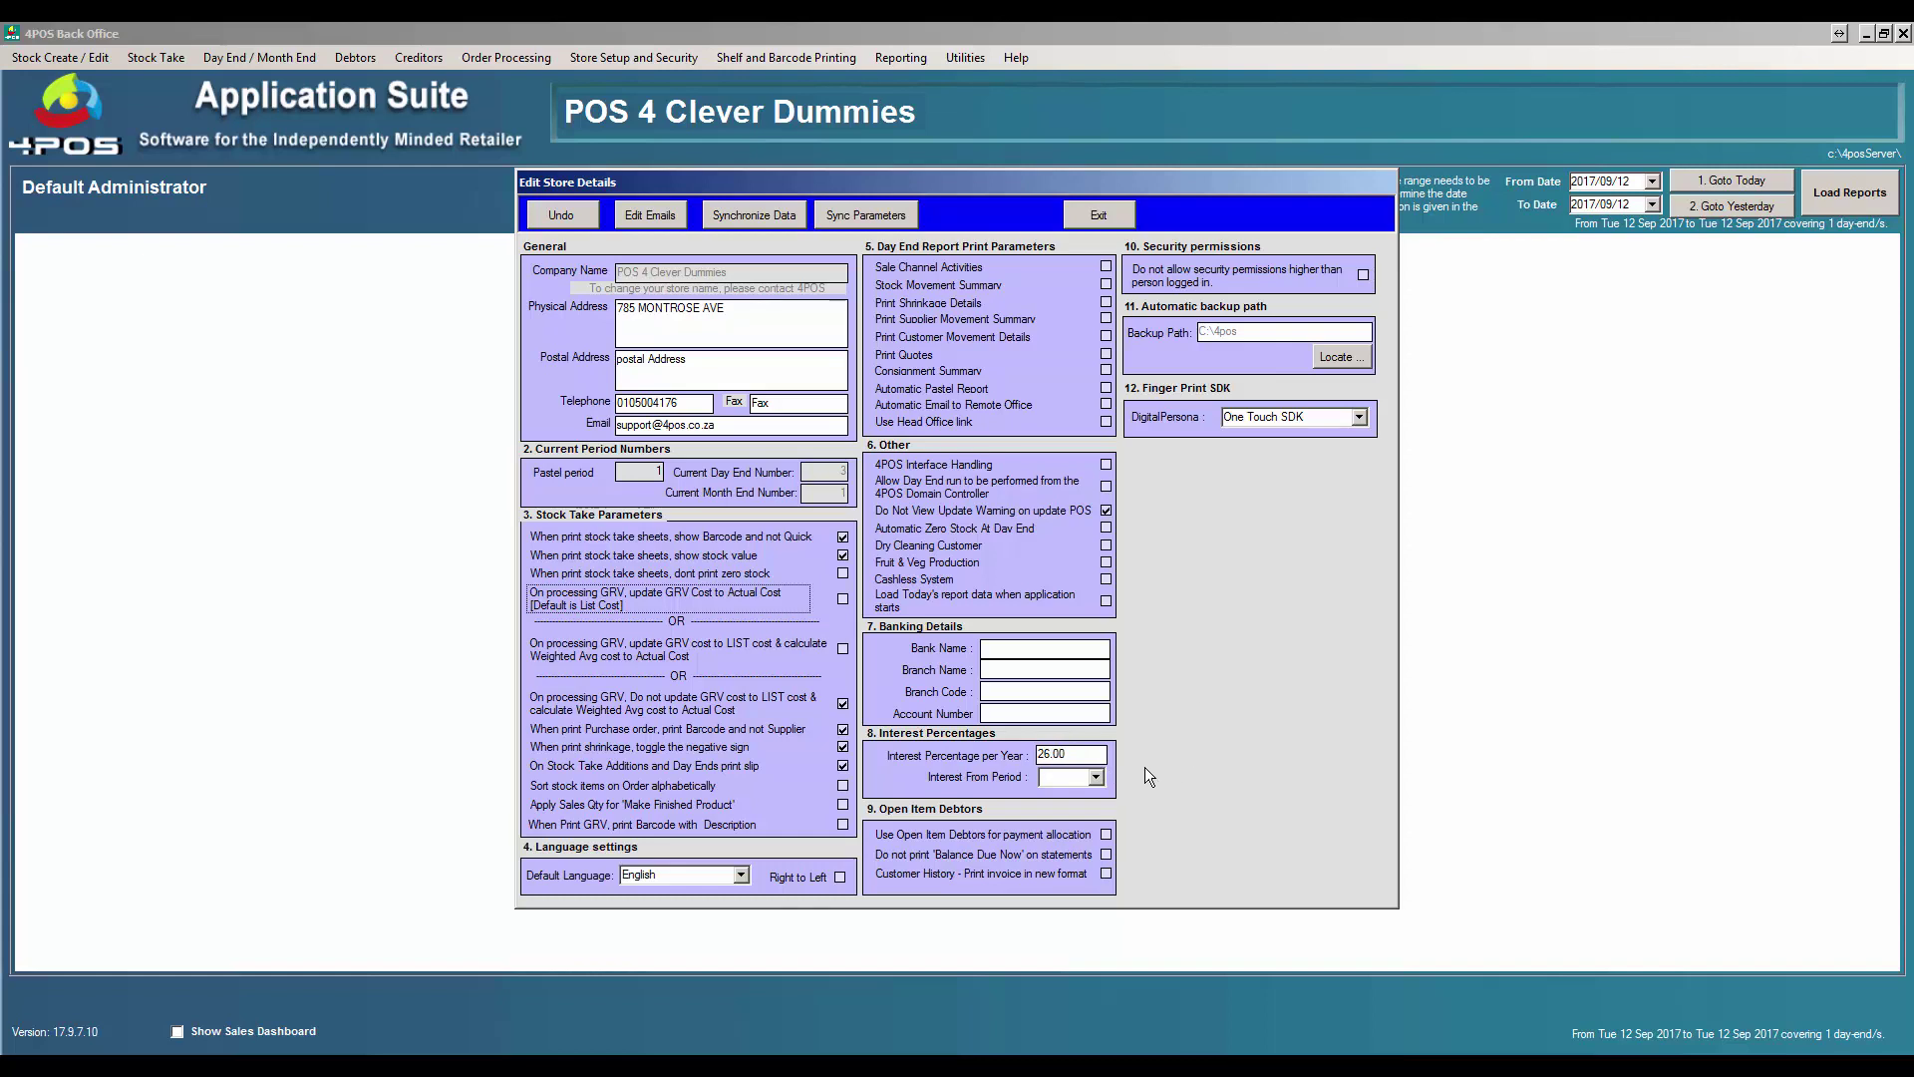
pyautogui.click(1097, 777)
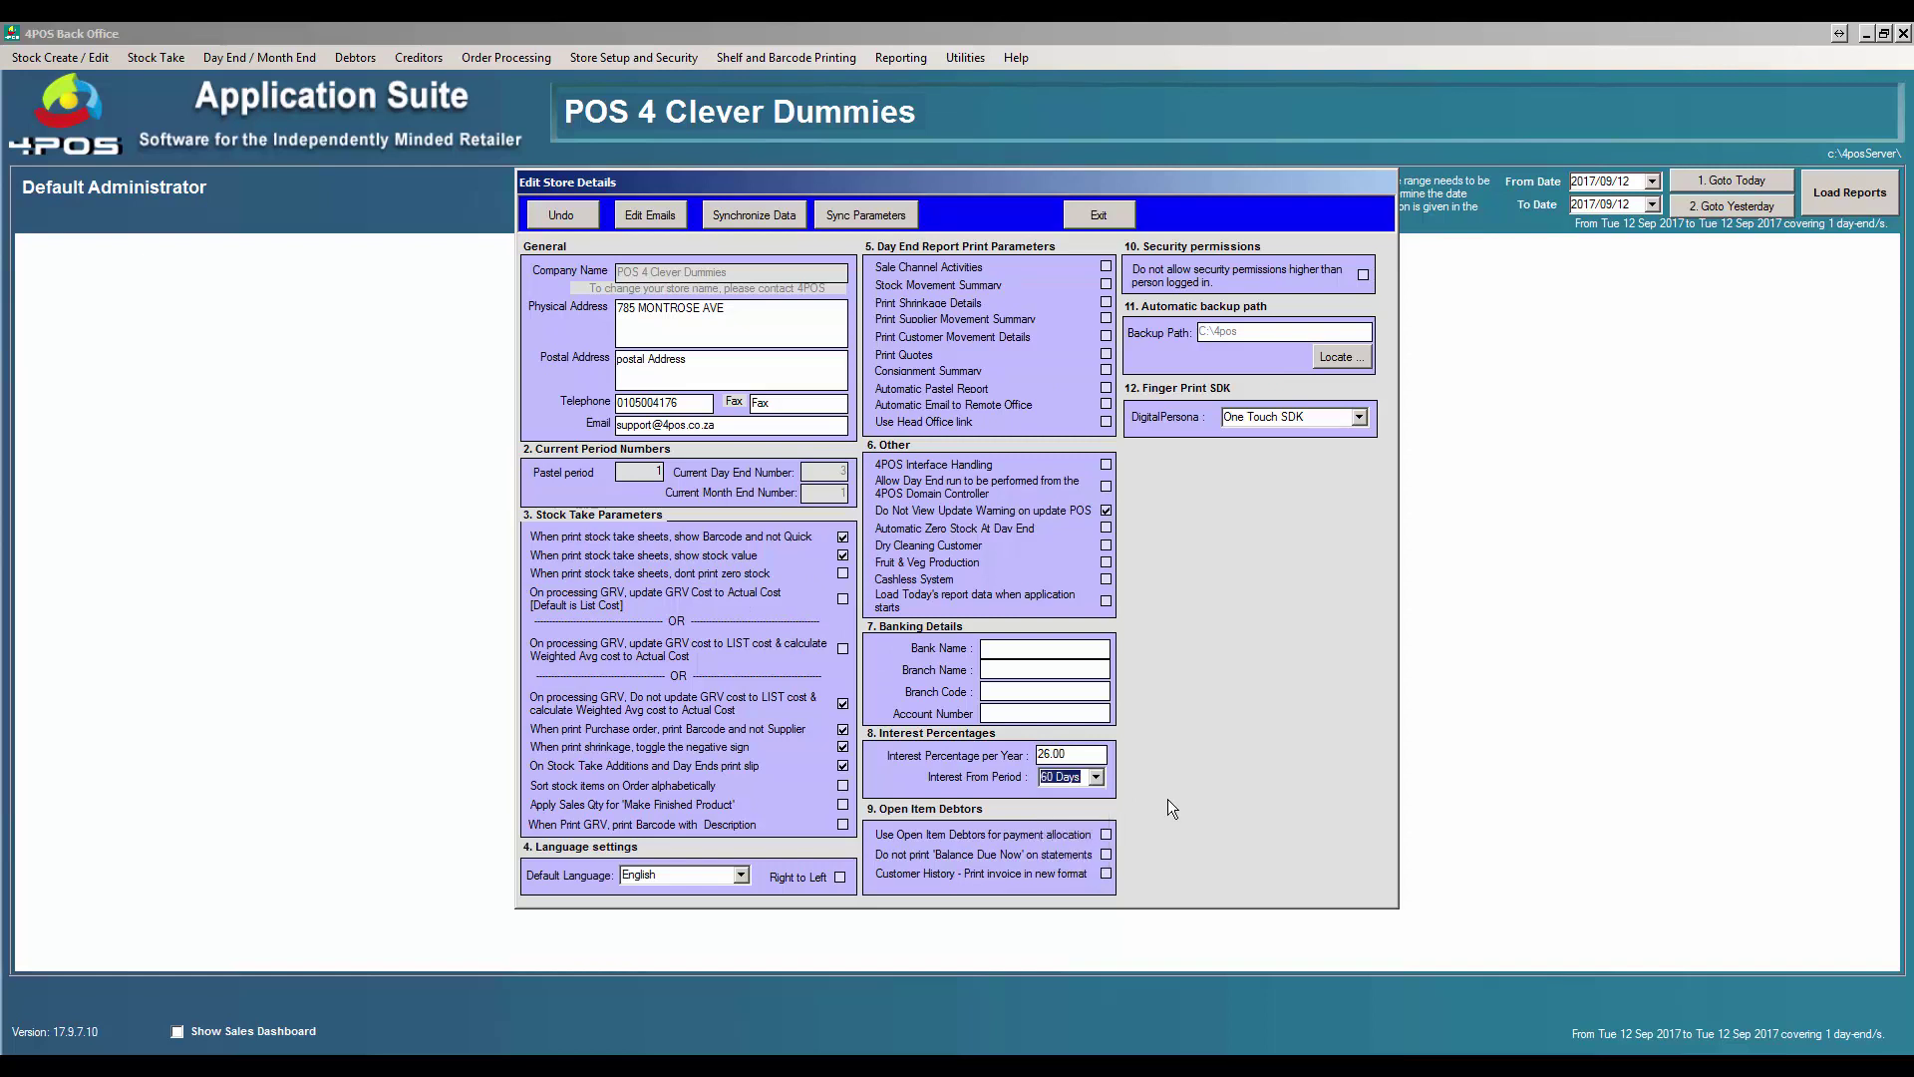
pyautogui.click(1097, 215)
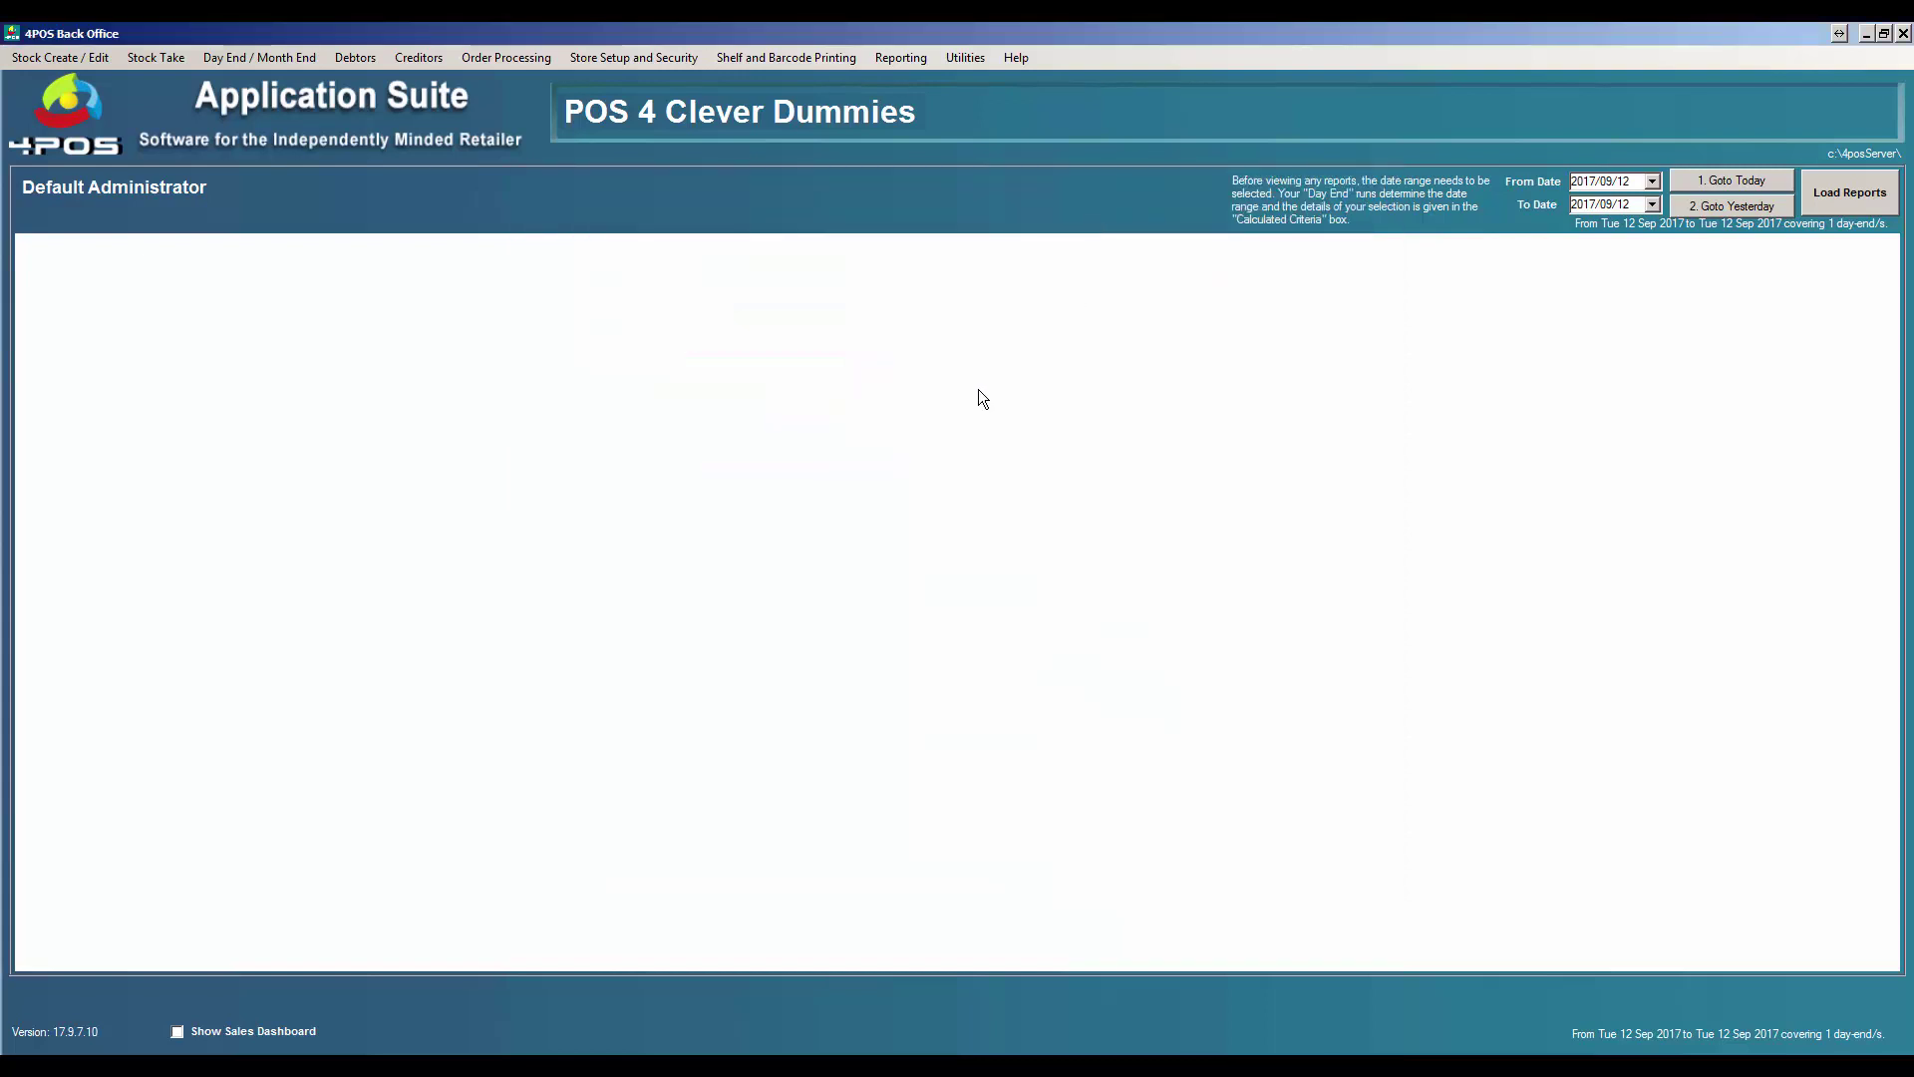
pyautogui.click(347, 58)
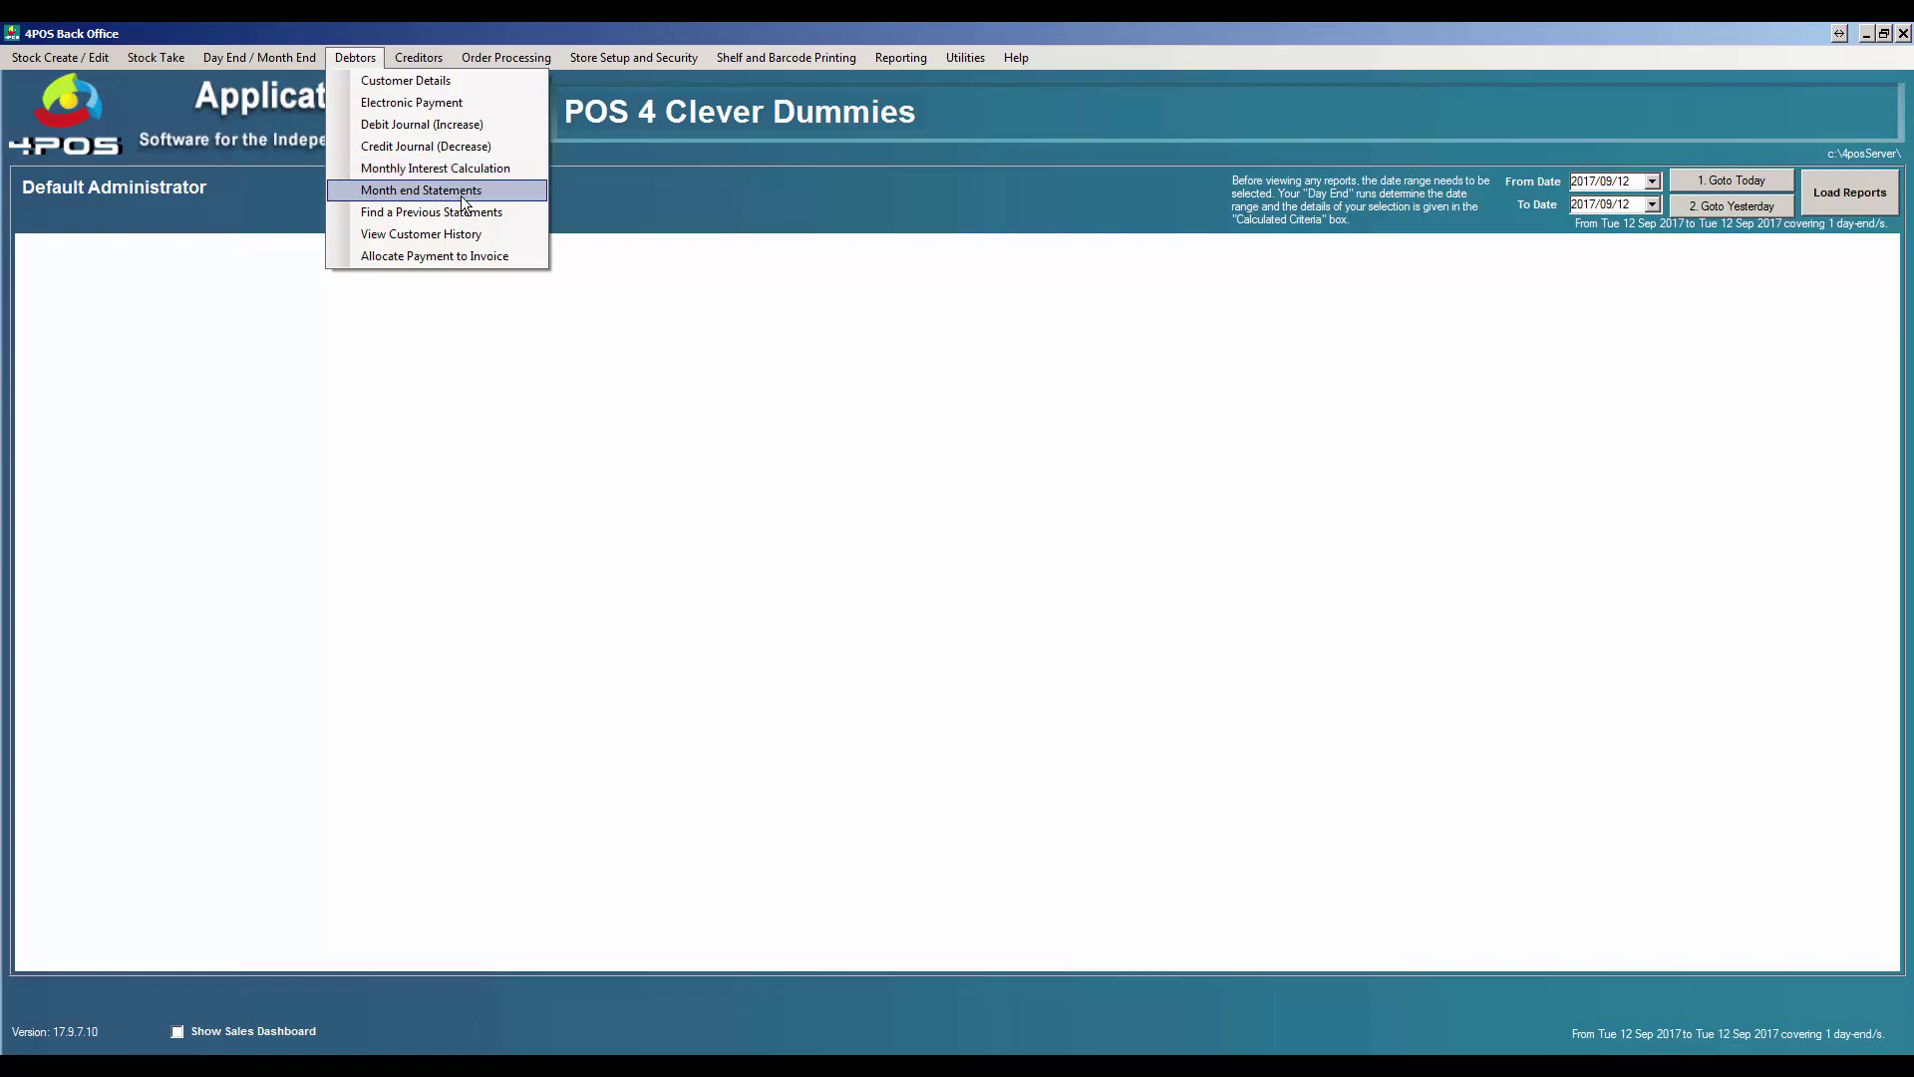
# Step: Print My Customer's month-end statement from a Month end Statements run
pyautogui.click(461, 190)
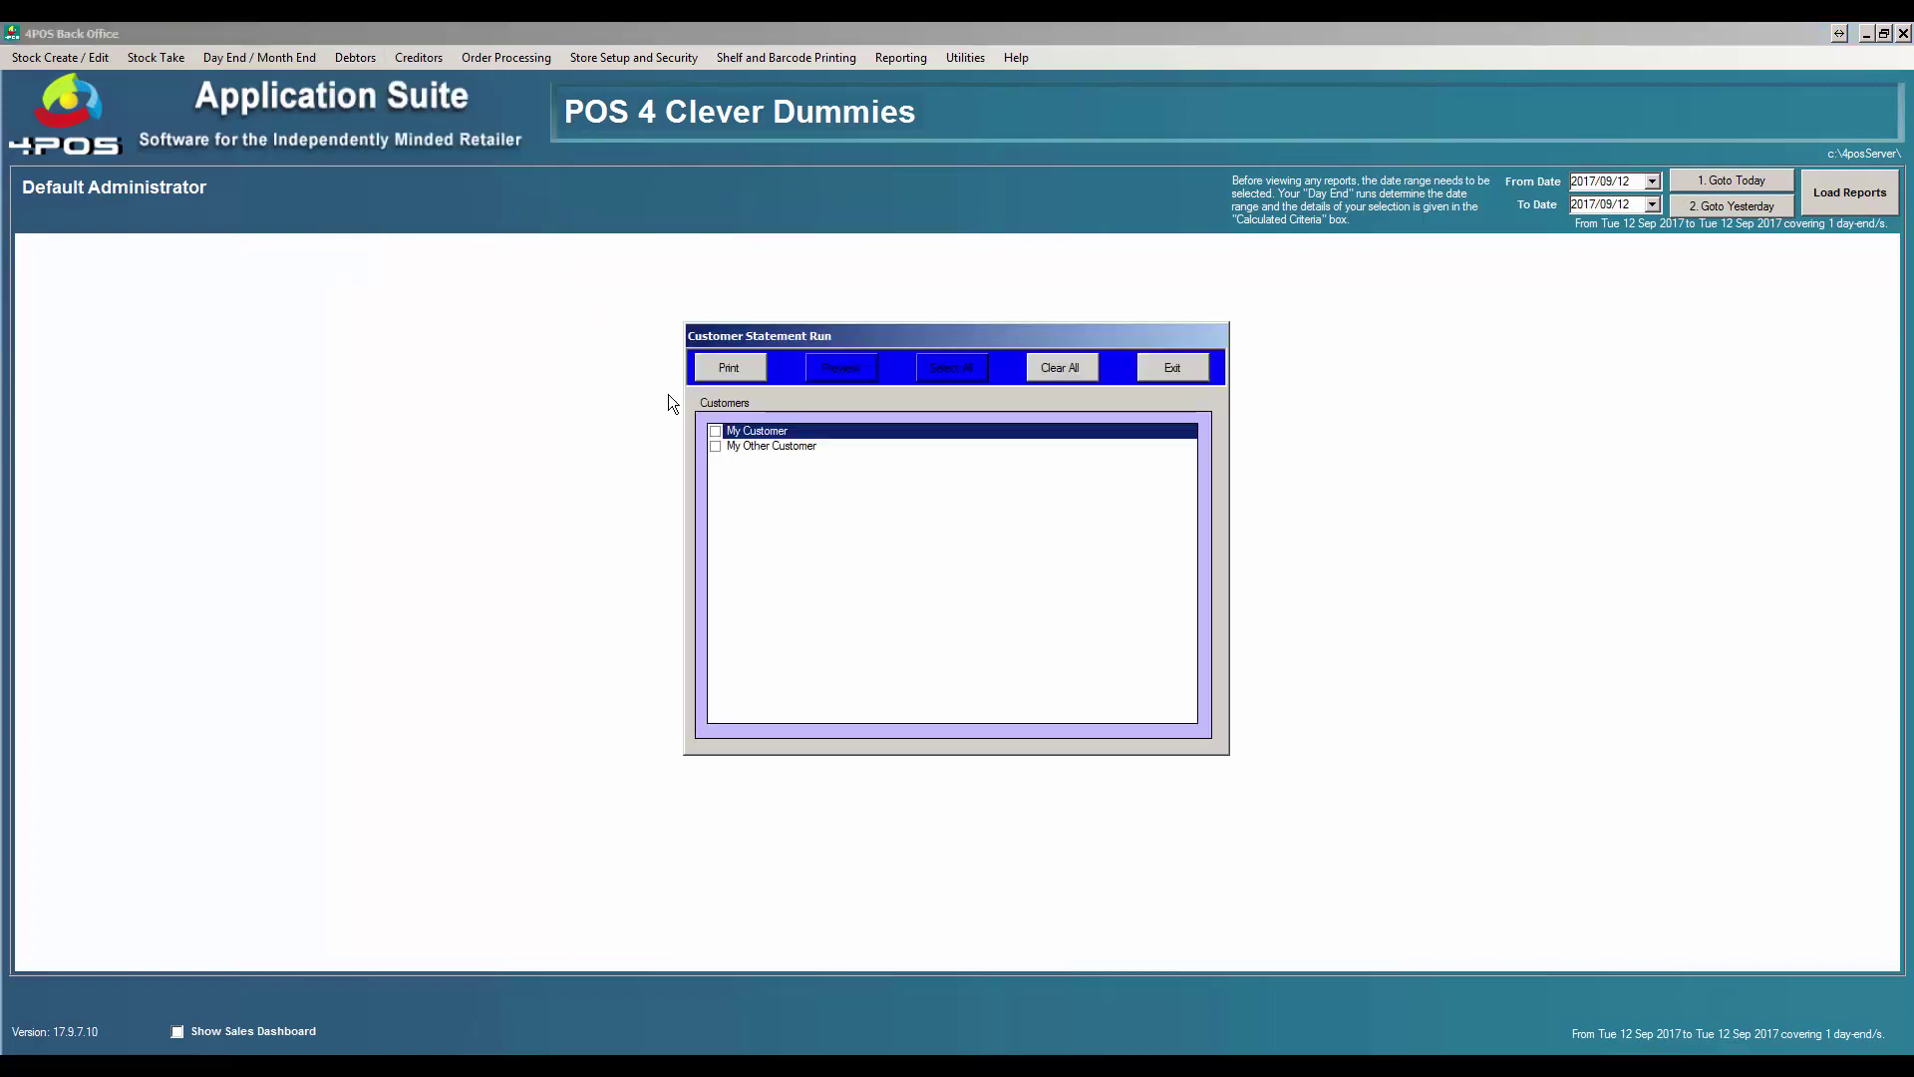
pyautogui.click(716, 433)
pyautogui.click(723, 361)
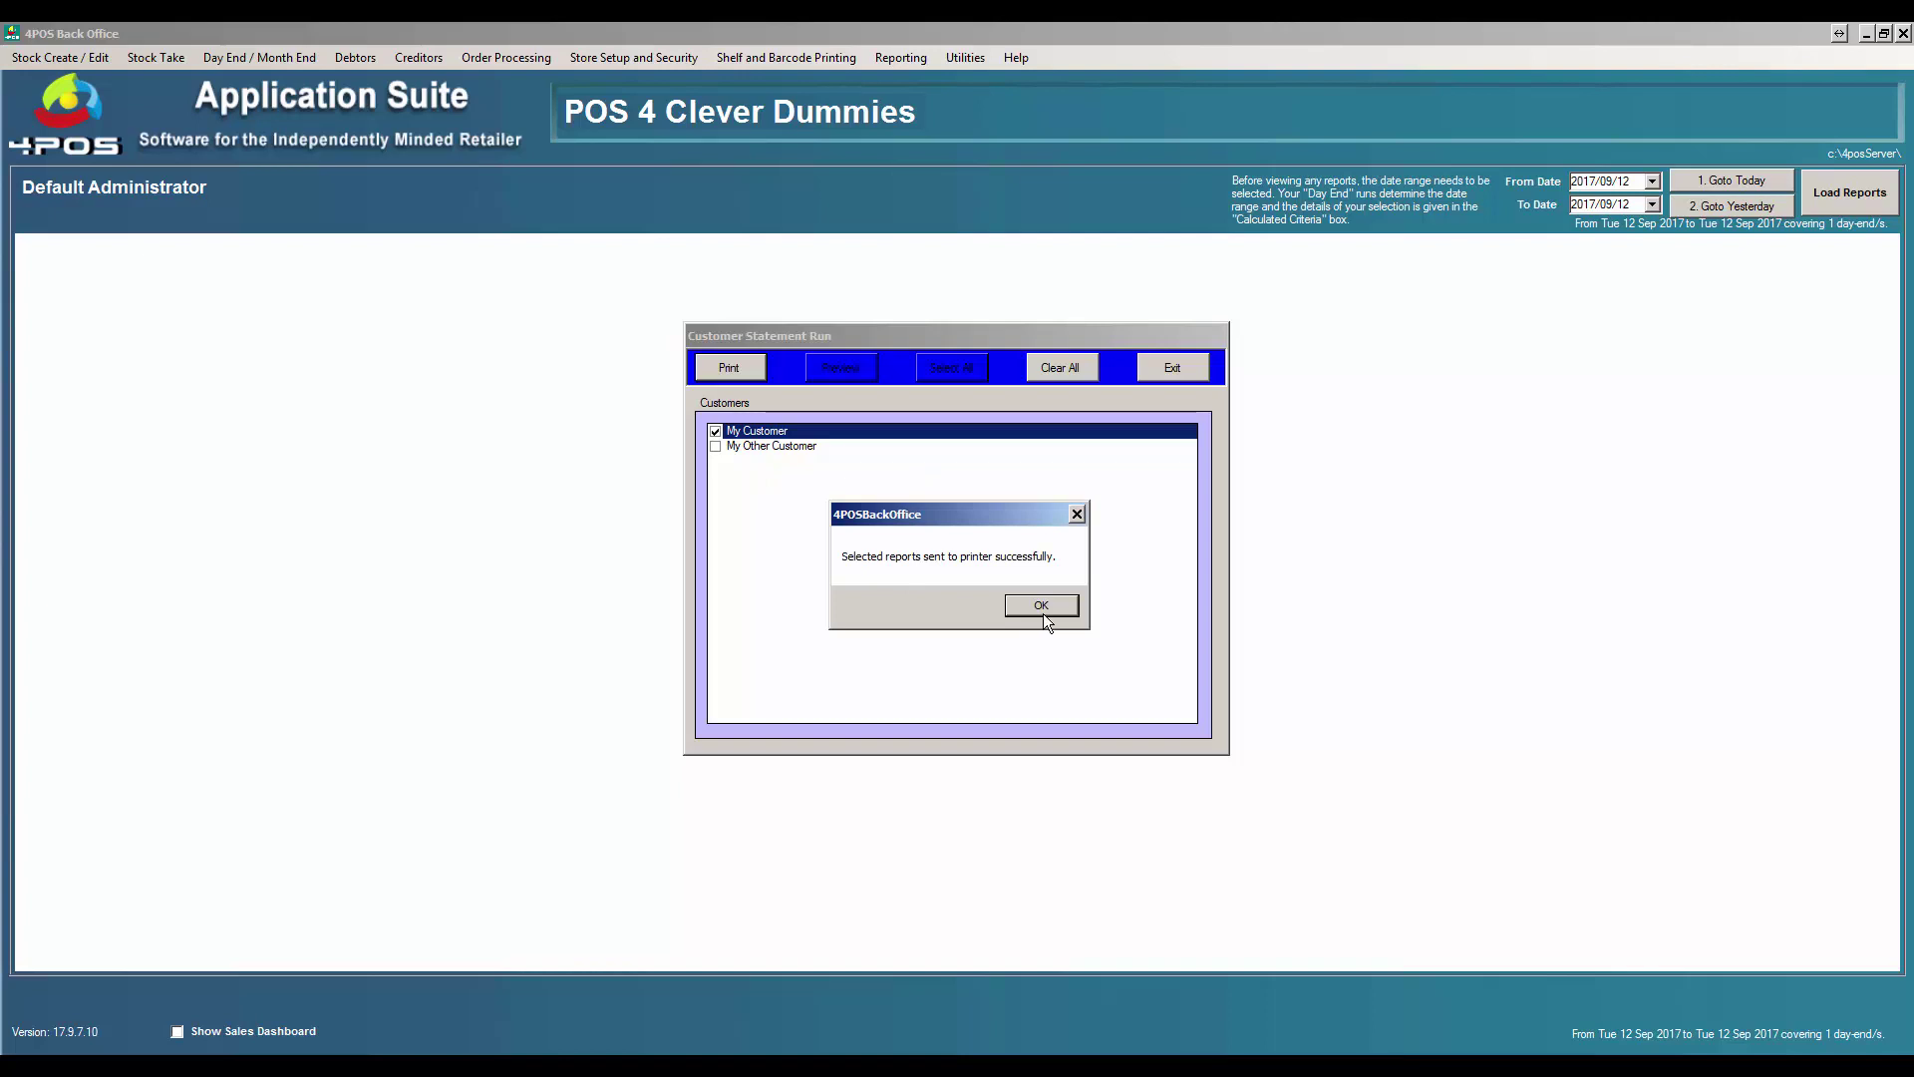
pyautogui.click(1041, 607)
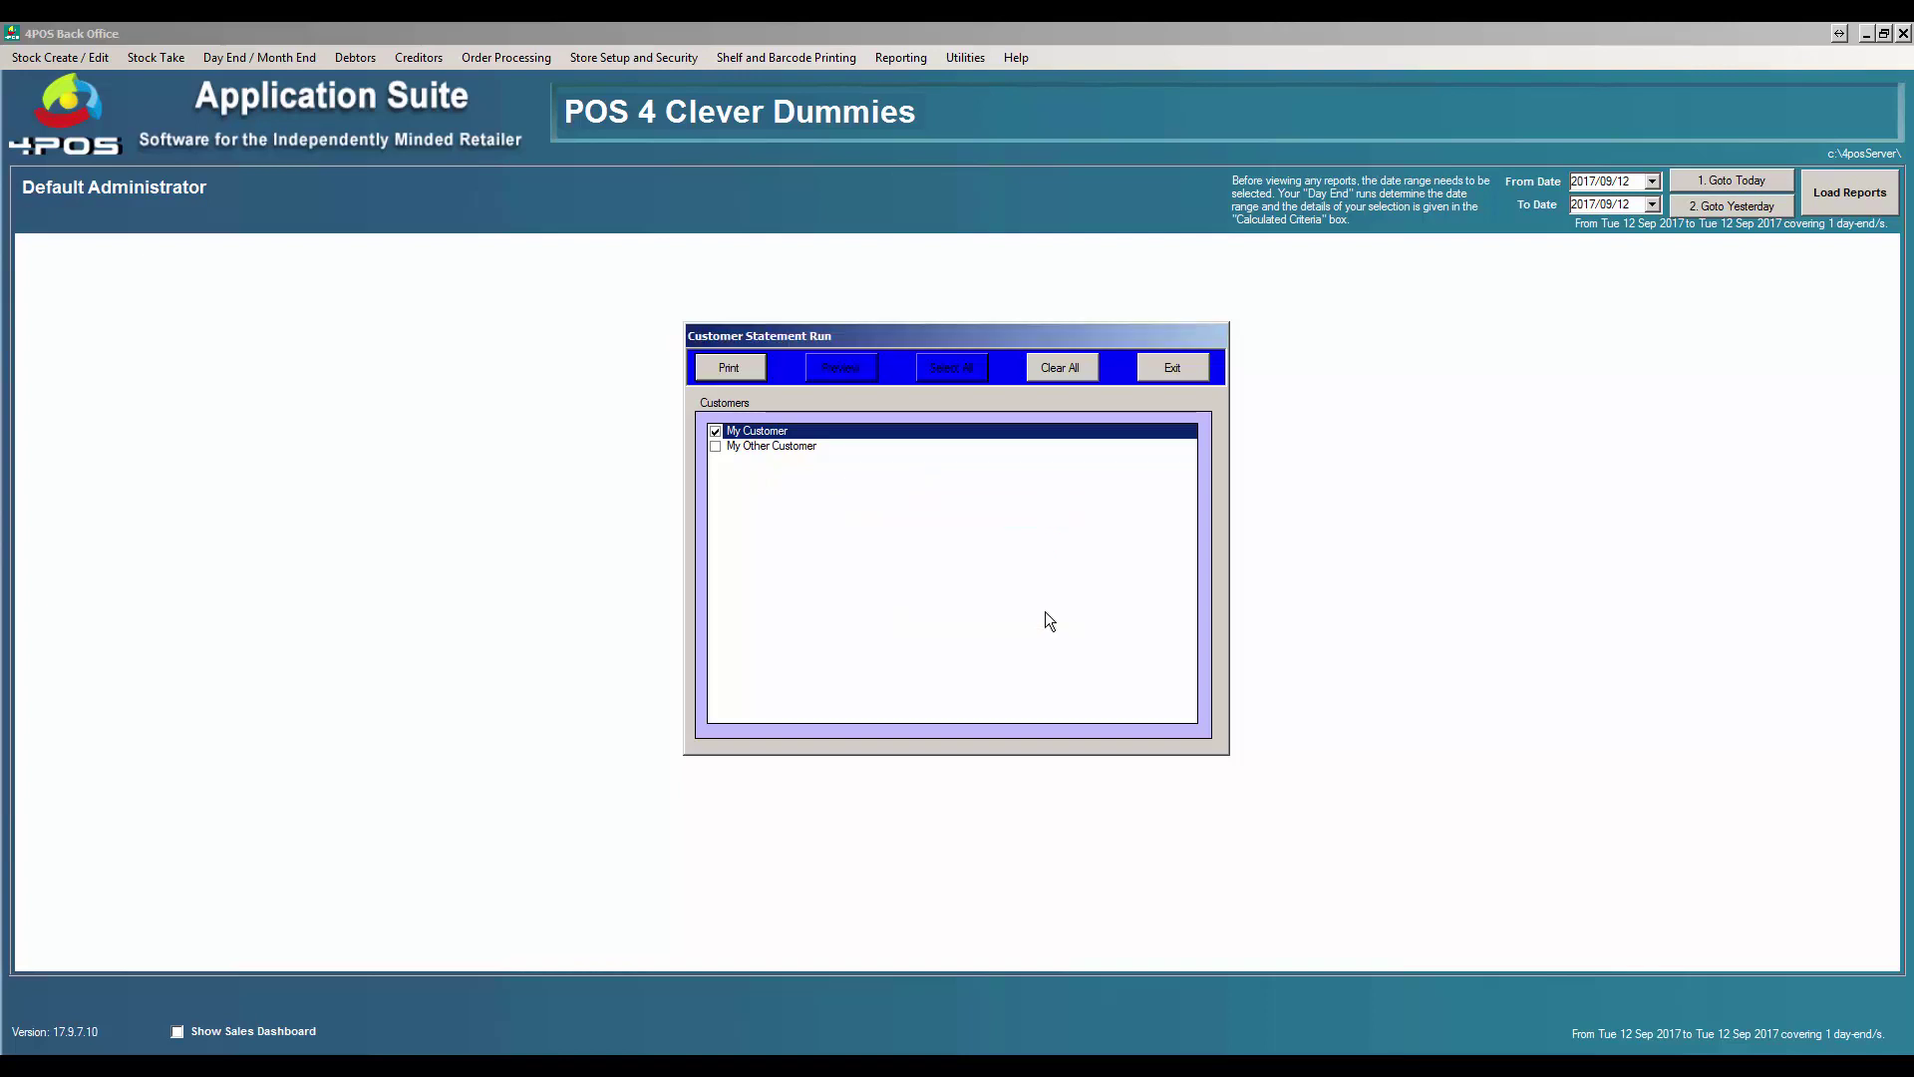
pyautogui.click(1185, 367)
# Step: Try printing a previous statement for My Customer without a month, dismissing the warning
pyautogui.click(373, 58)
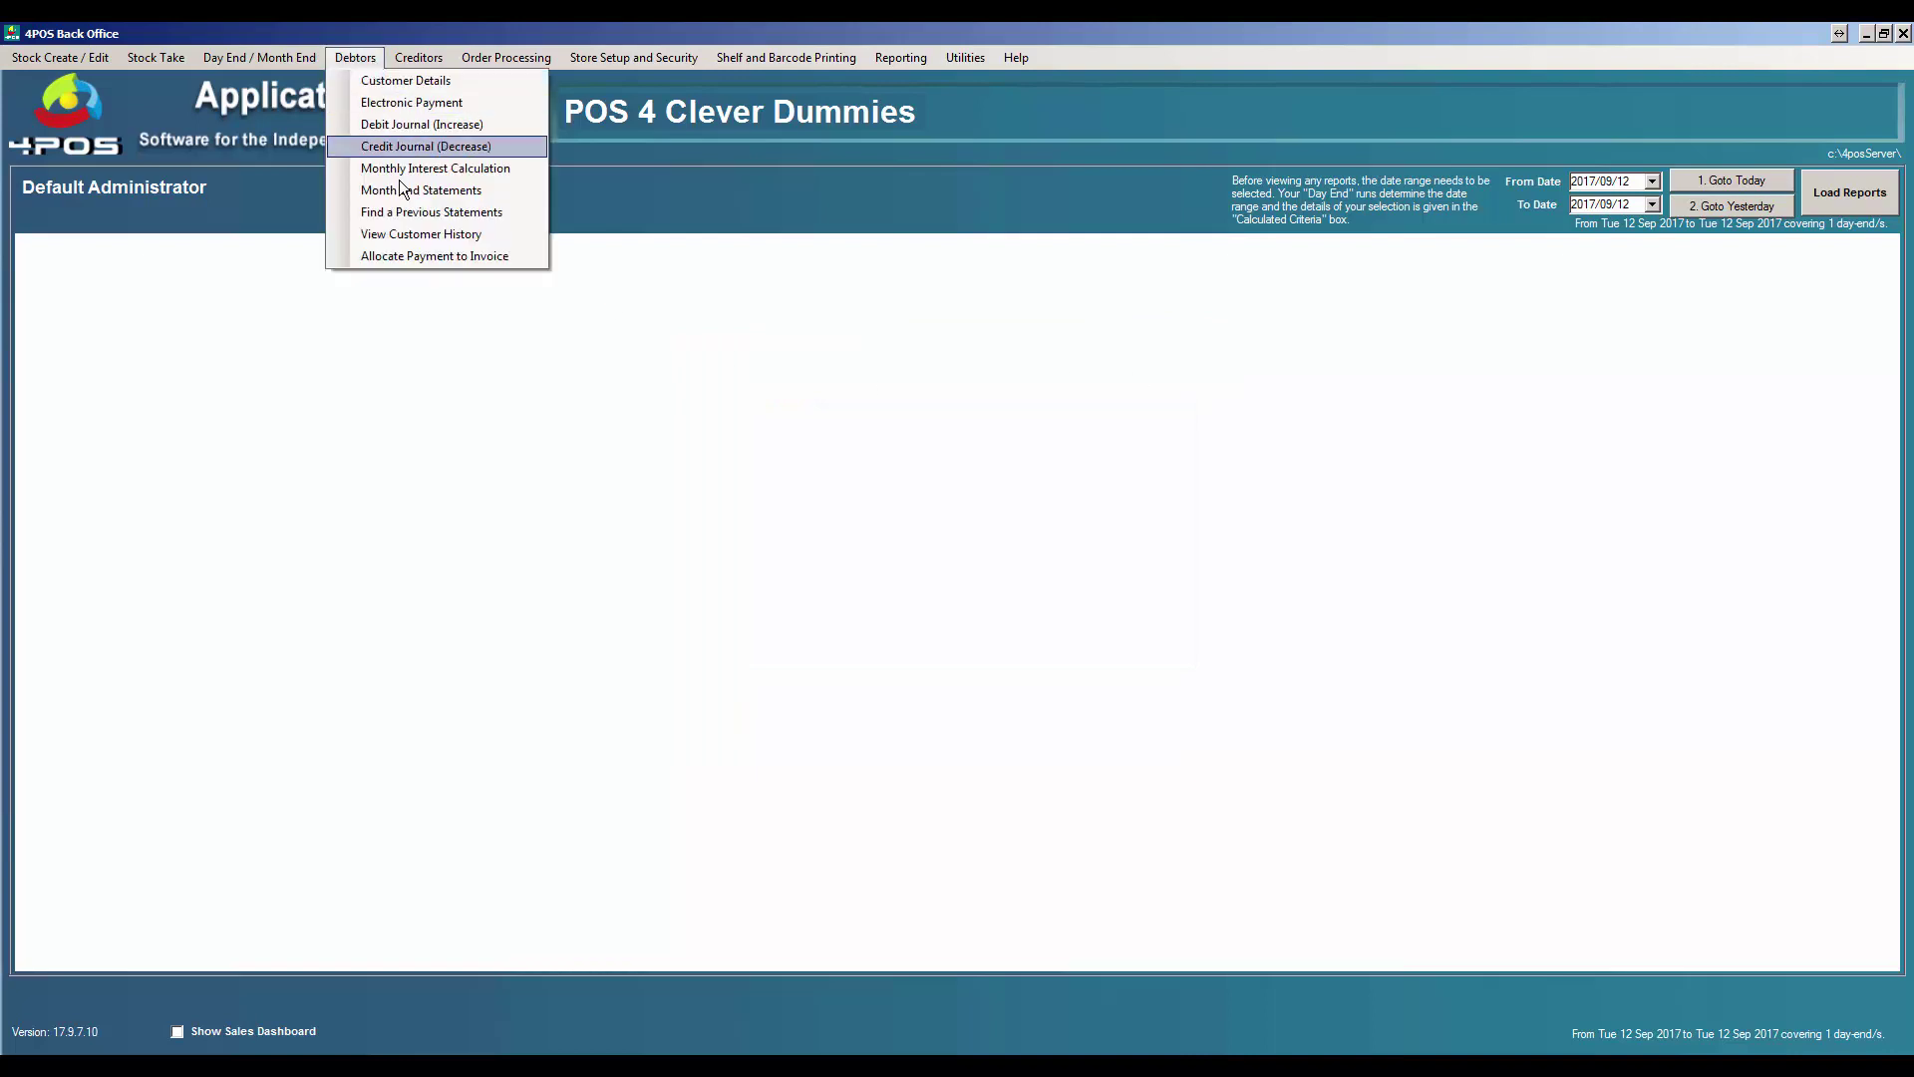
pyautogui.click(414, 213)
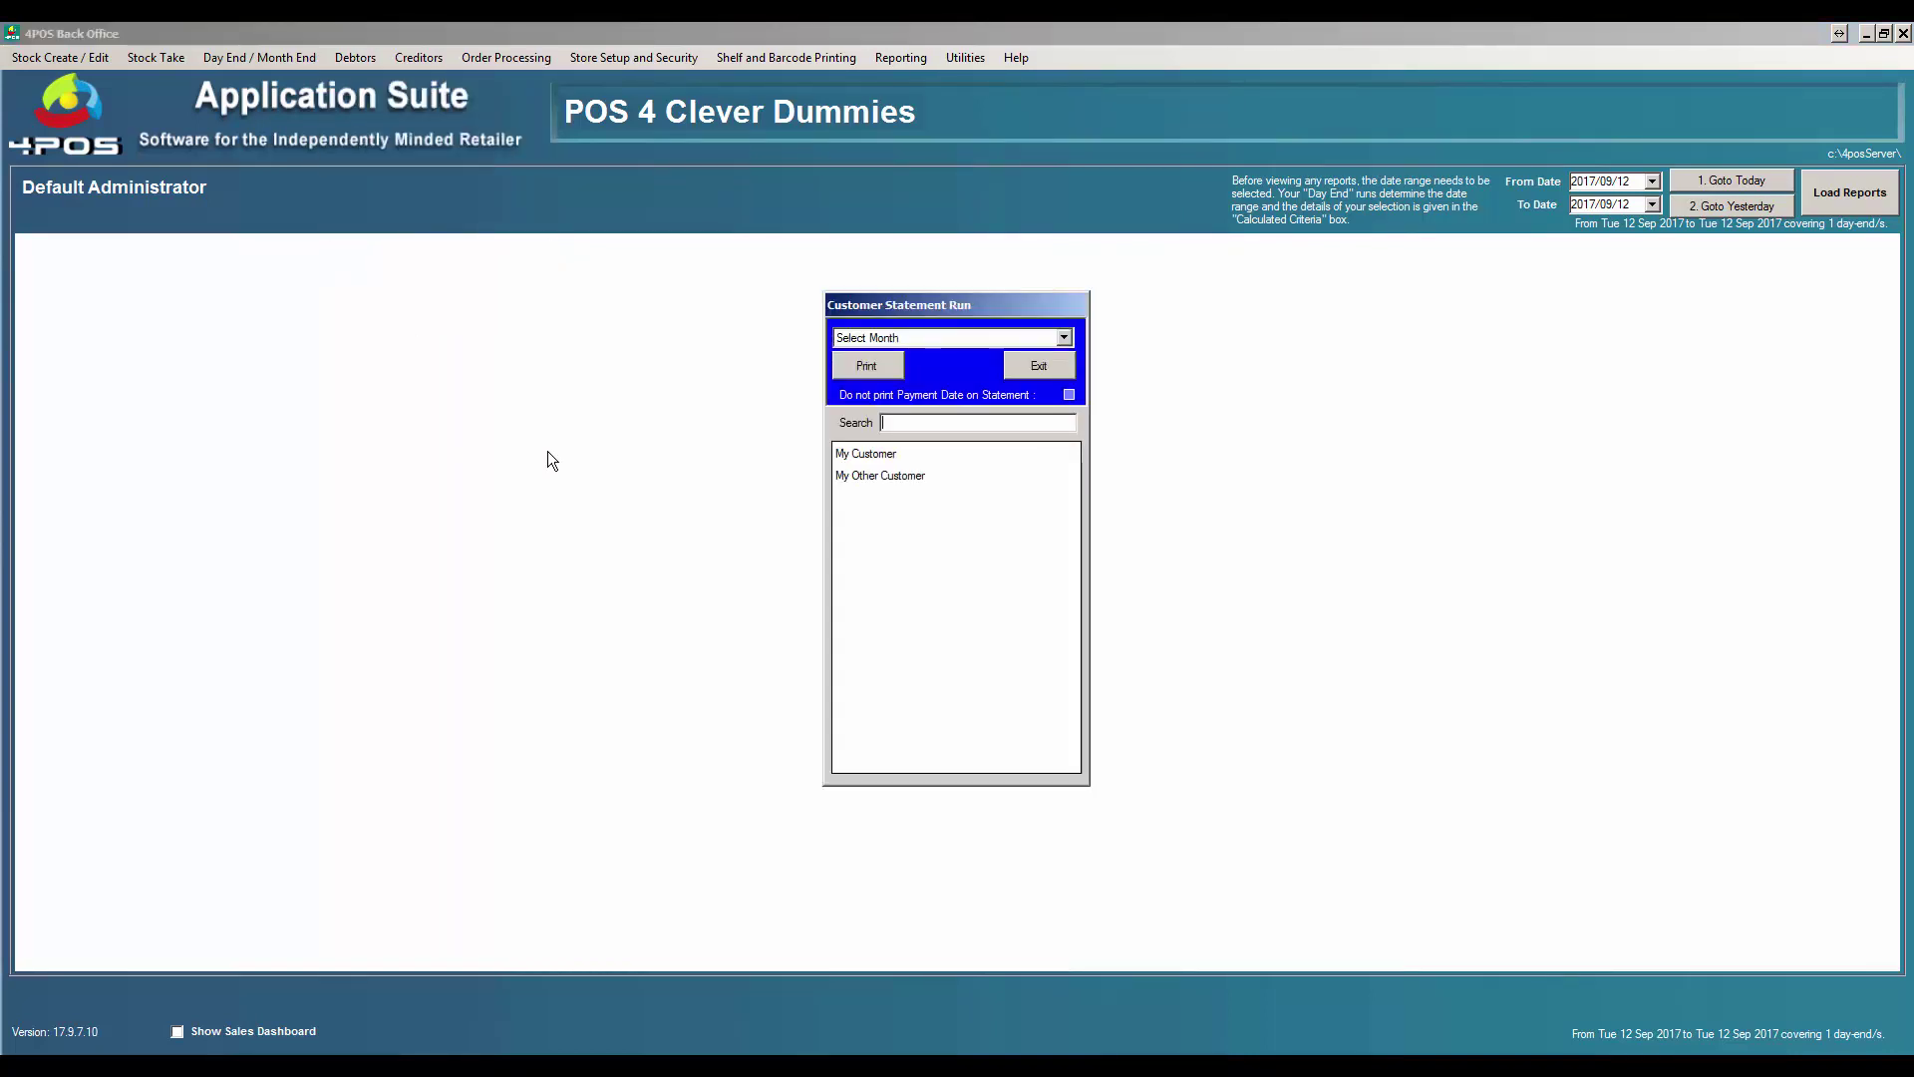
pyautogui.click(868, 455)
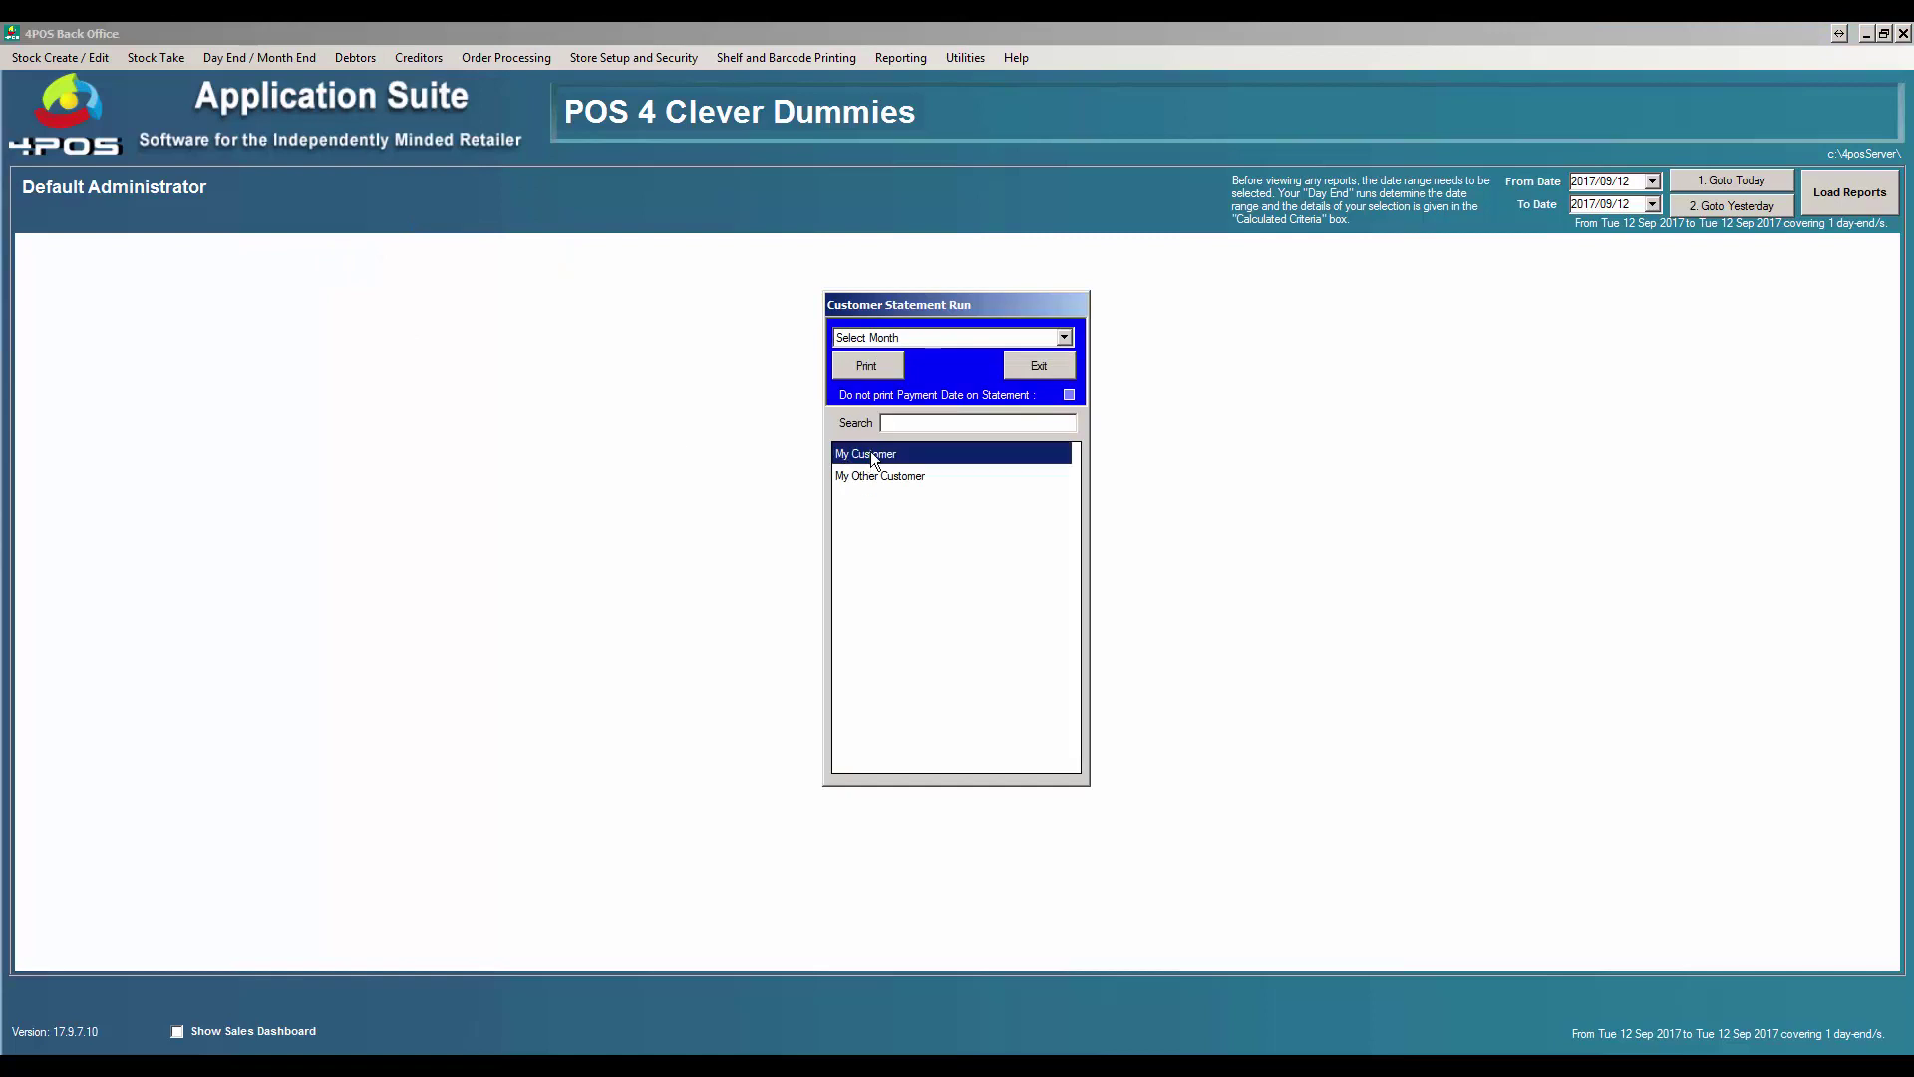
pyautogui.click(1065, 337)
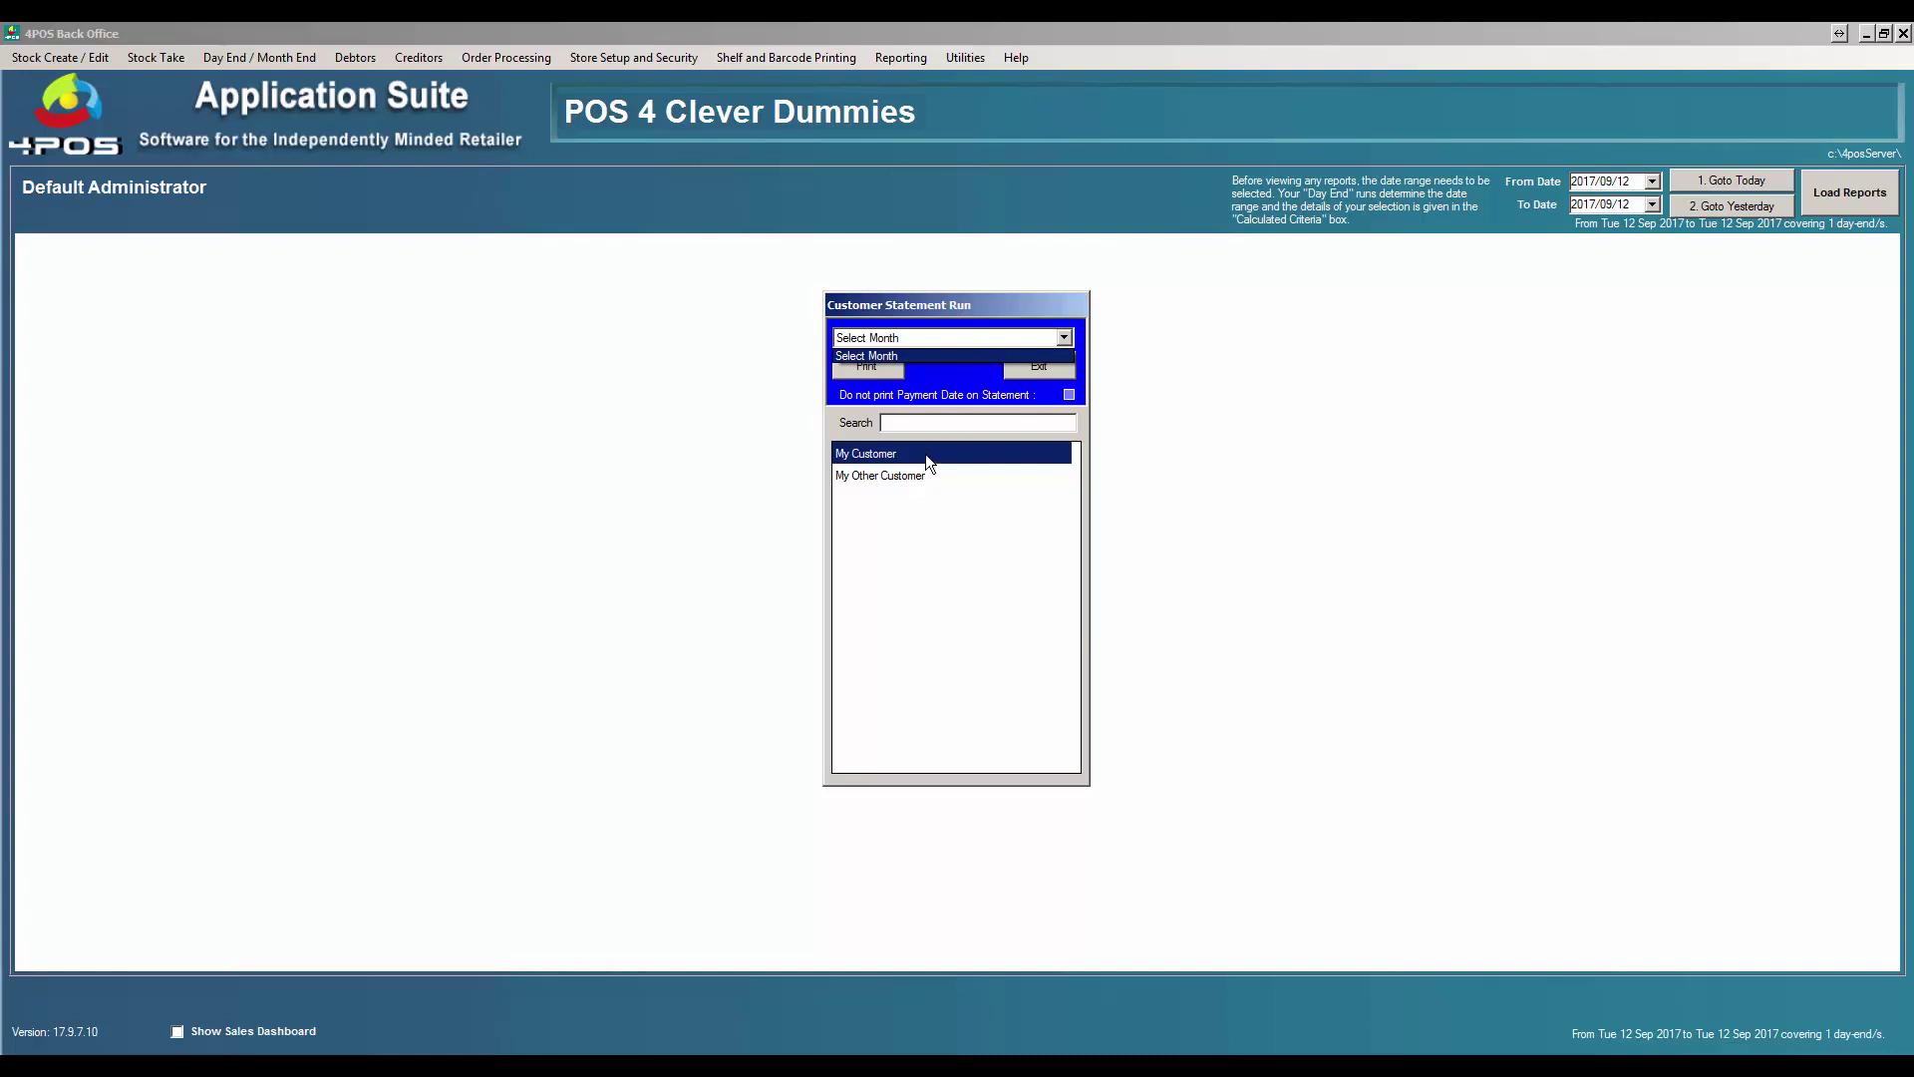
pyautogui.click(901, 450)
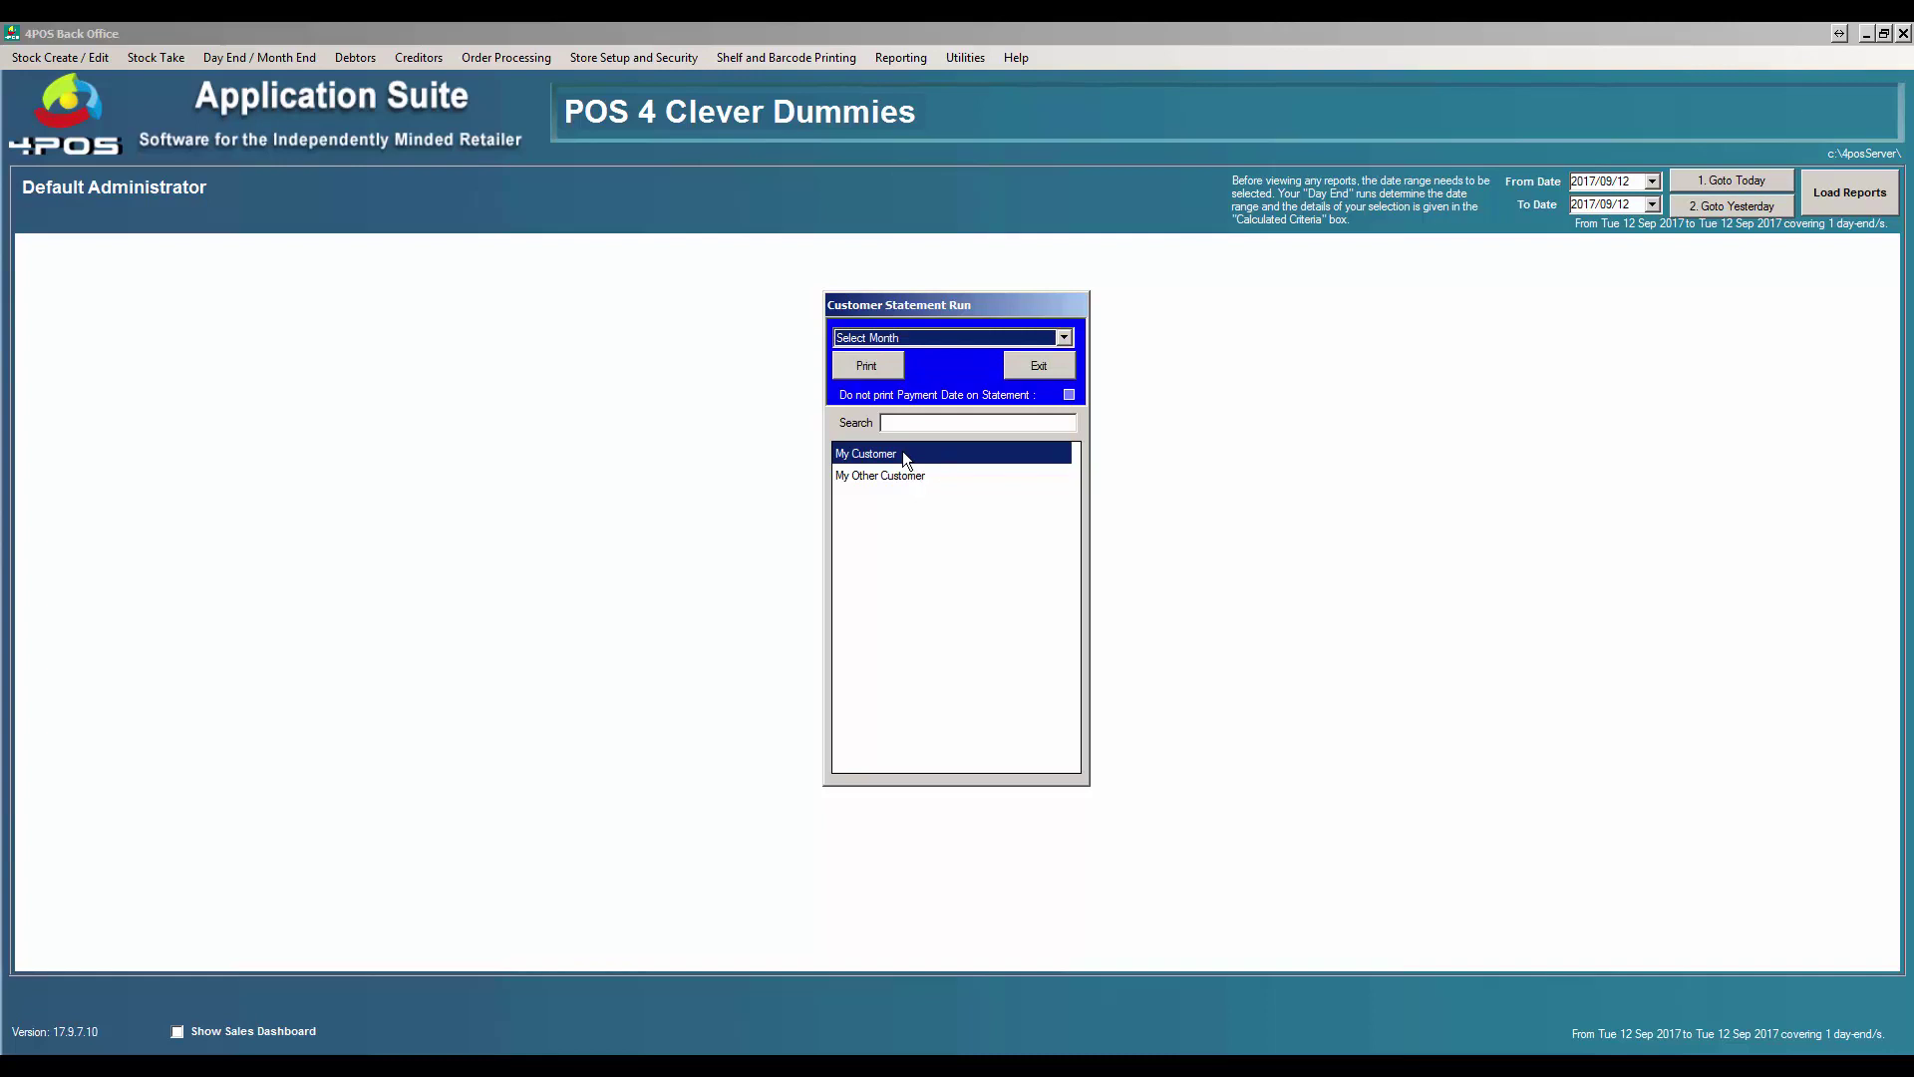
pyautogui.click(893, 371)
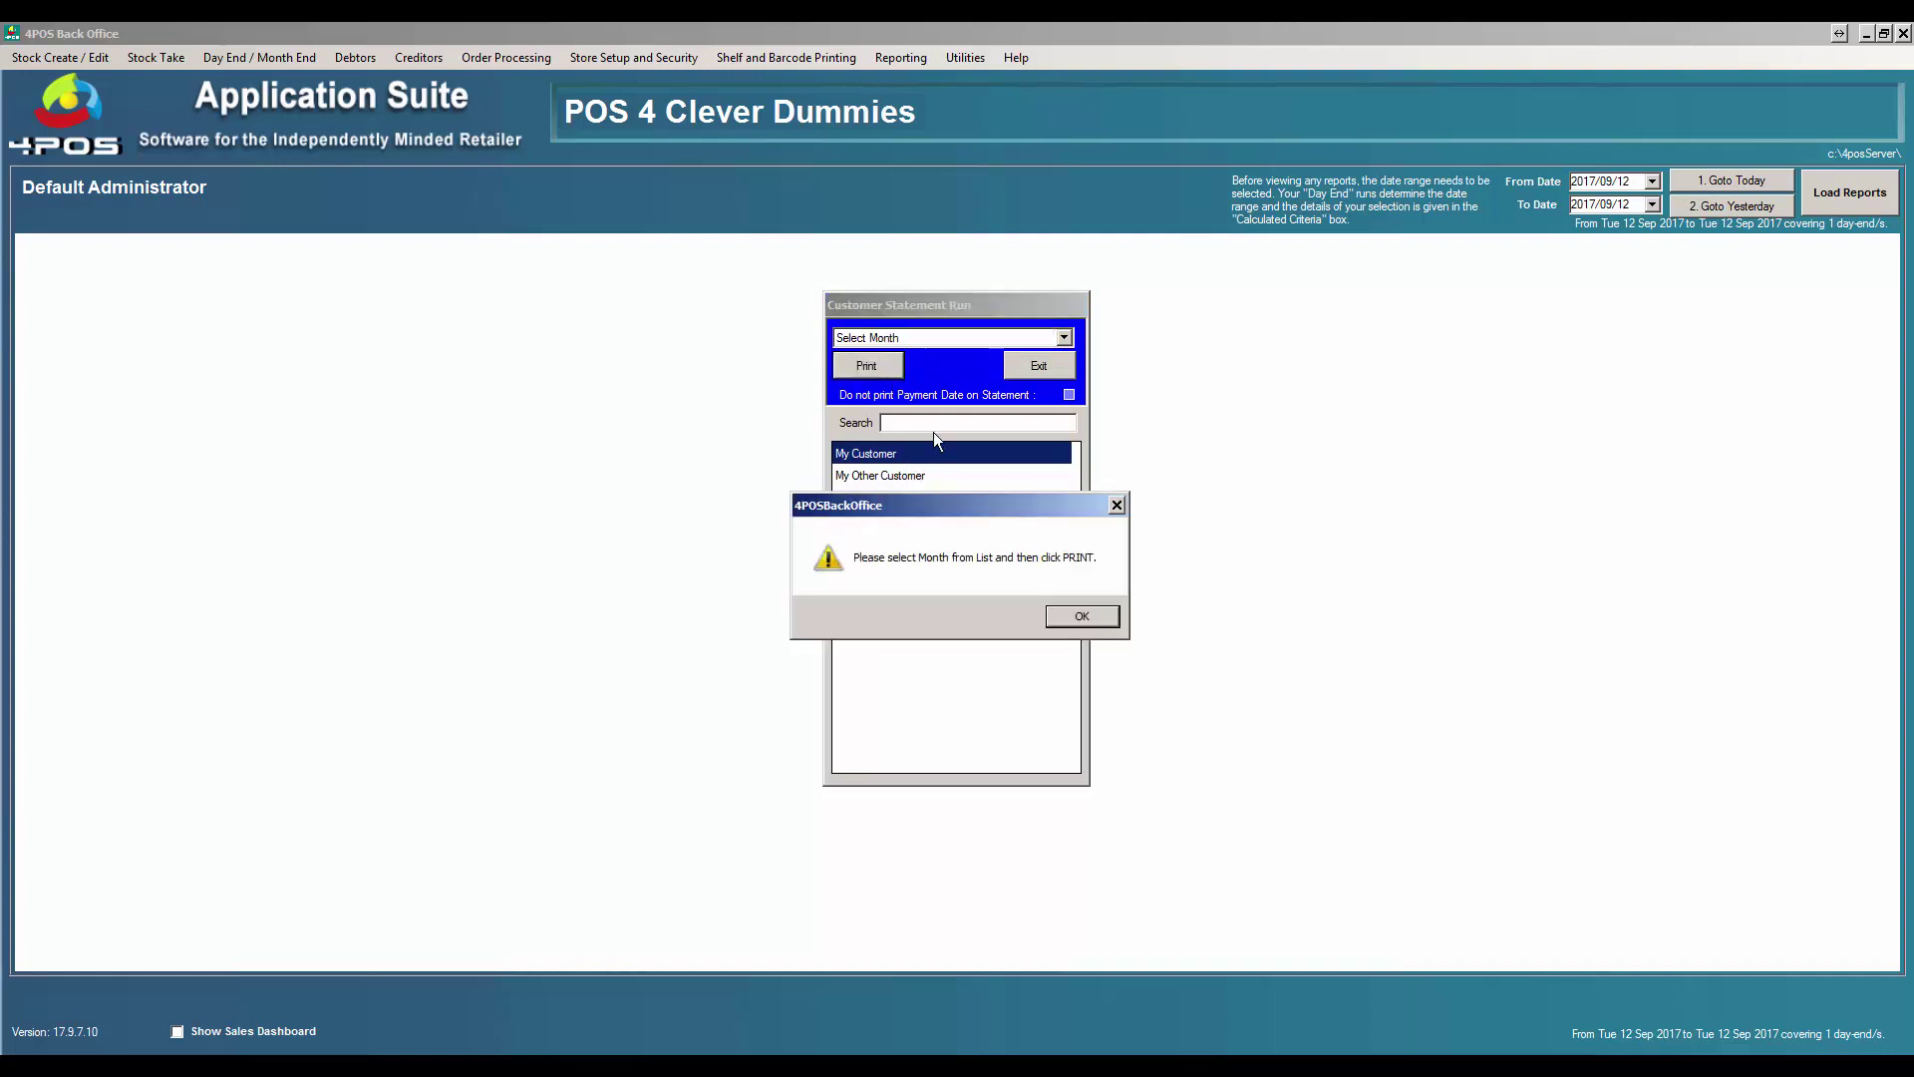
pyautogui.click(1080, 617)
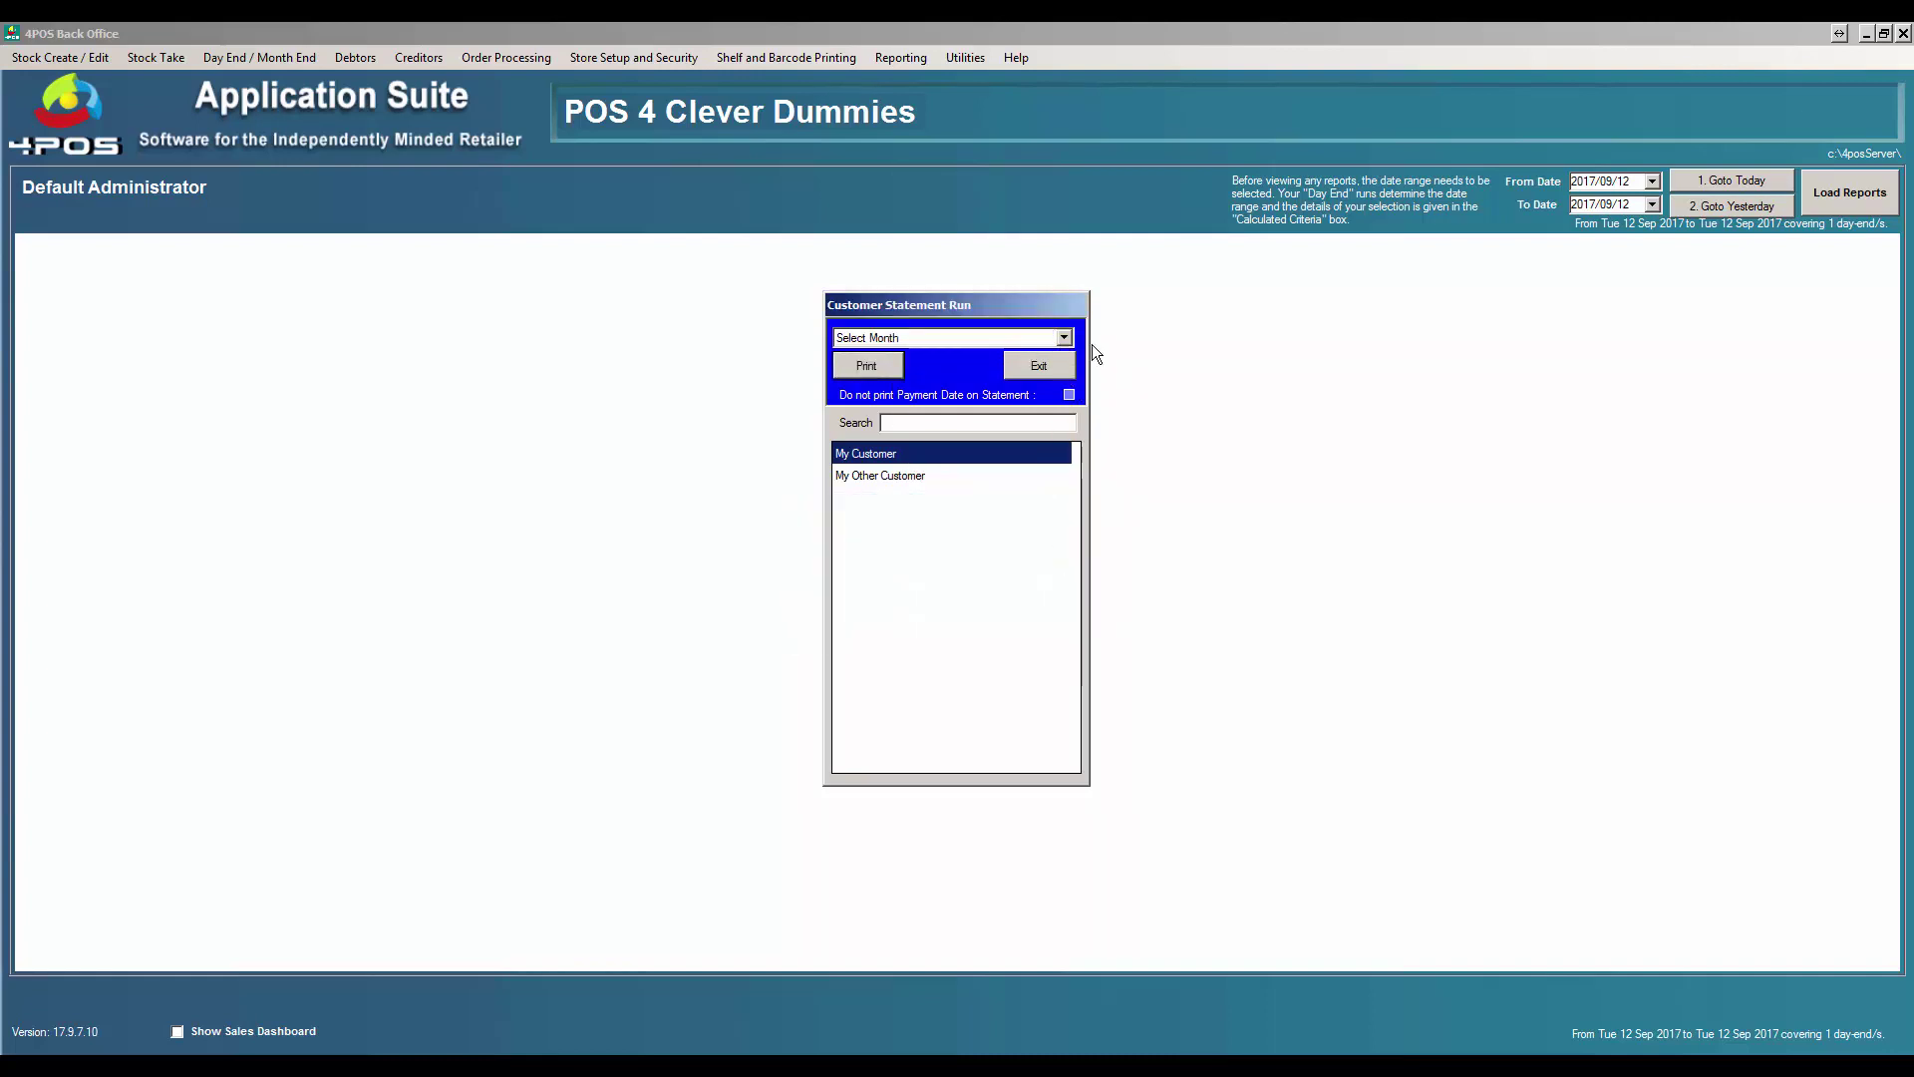
pyautogui.click(1045, 371)
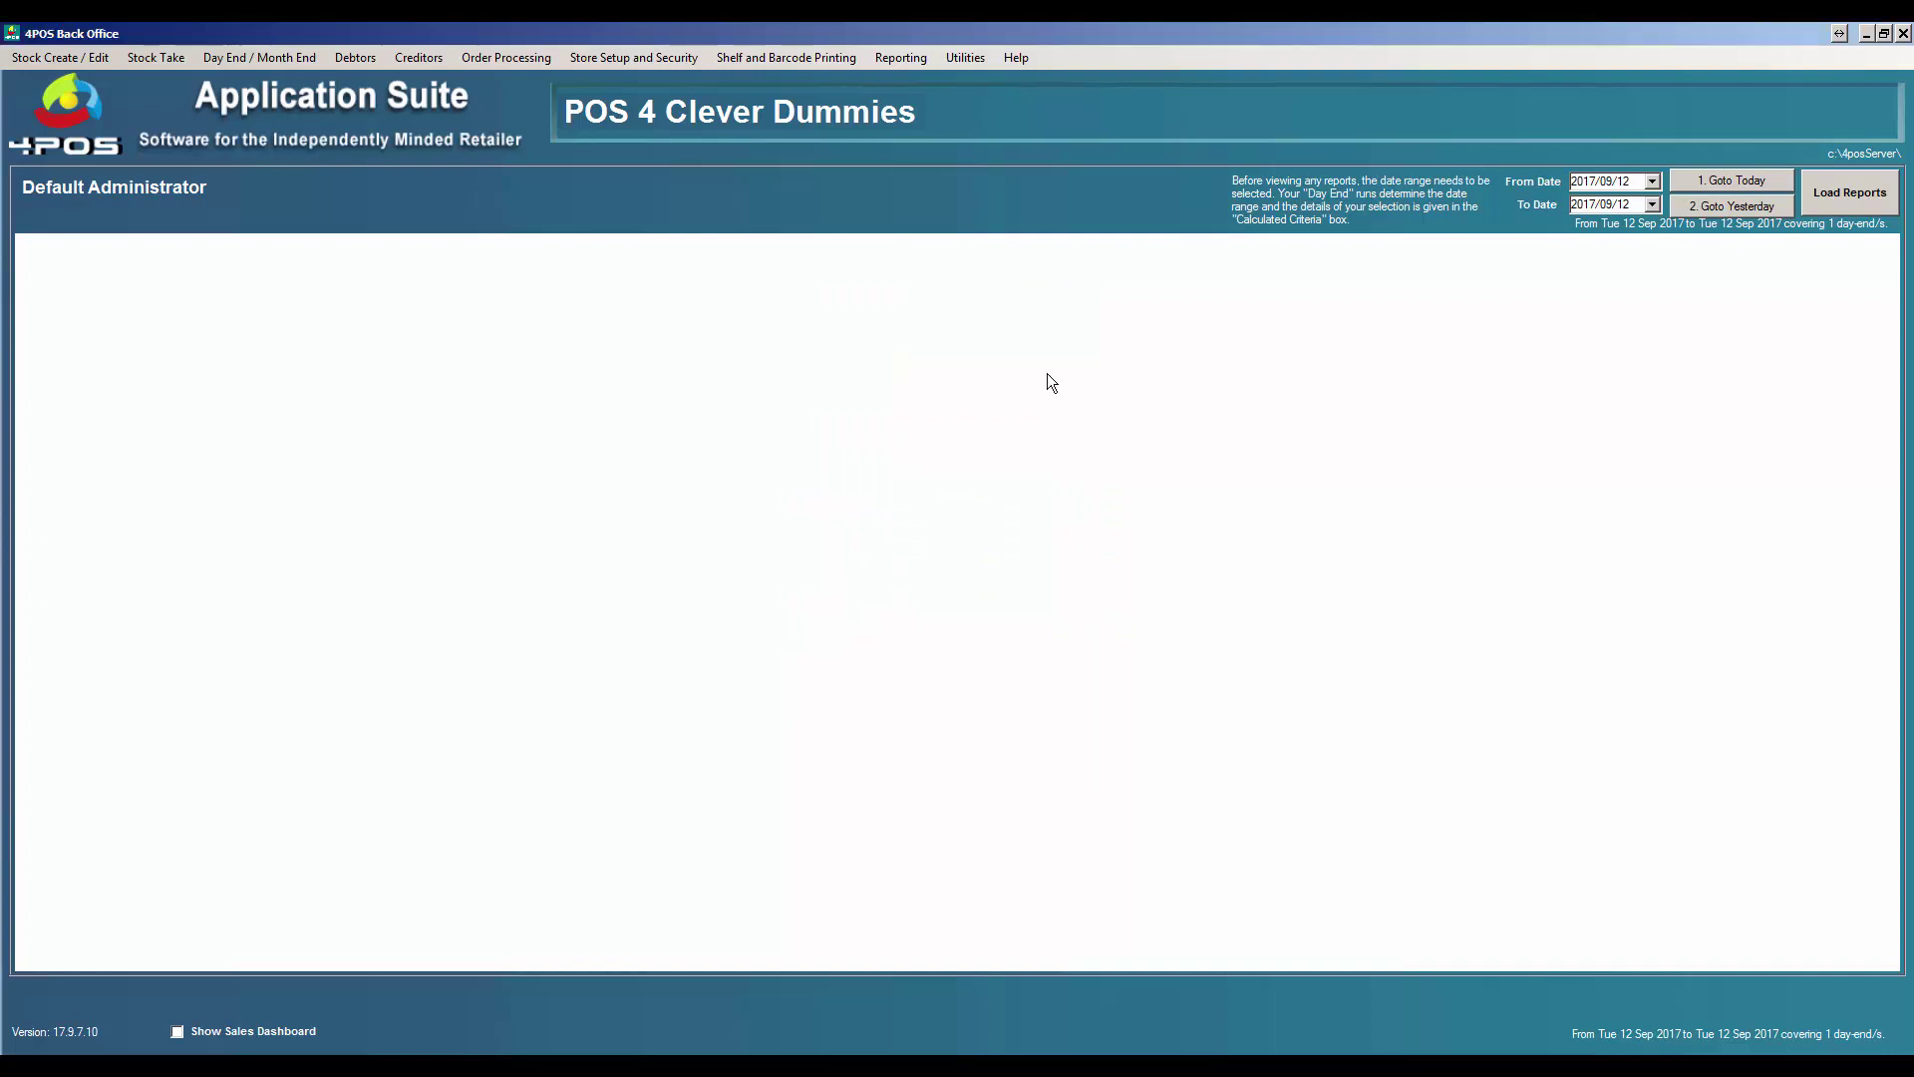
pyautogui.click(357, 61)
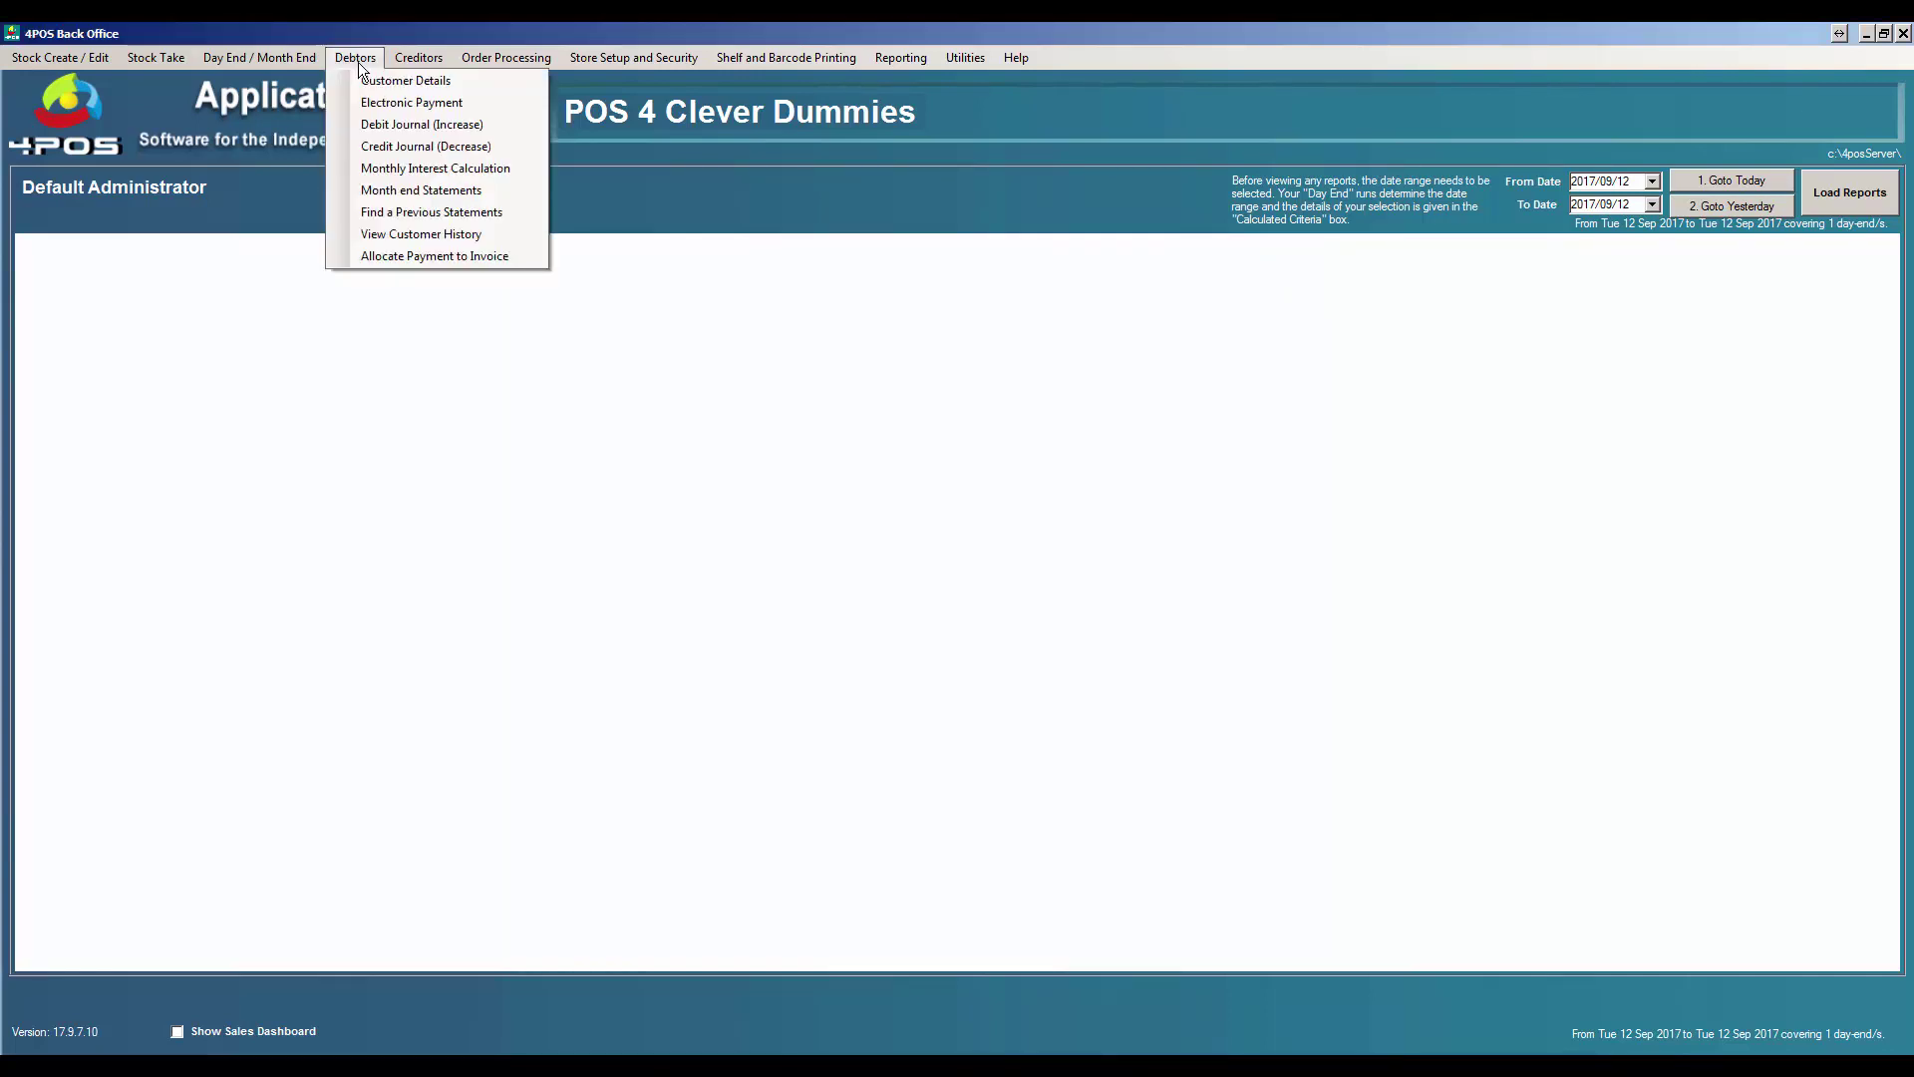
pyautogui.click(441, 236)
pyautogui.doubleClick(889, 379)
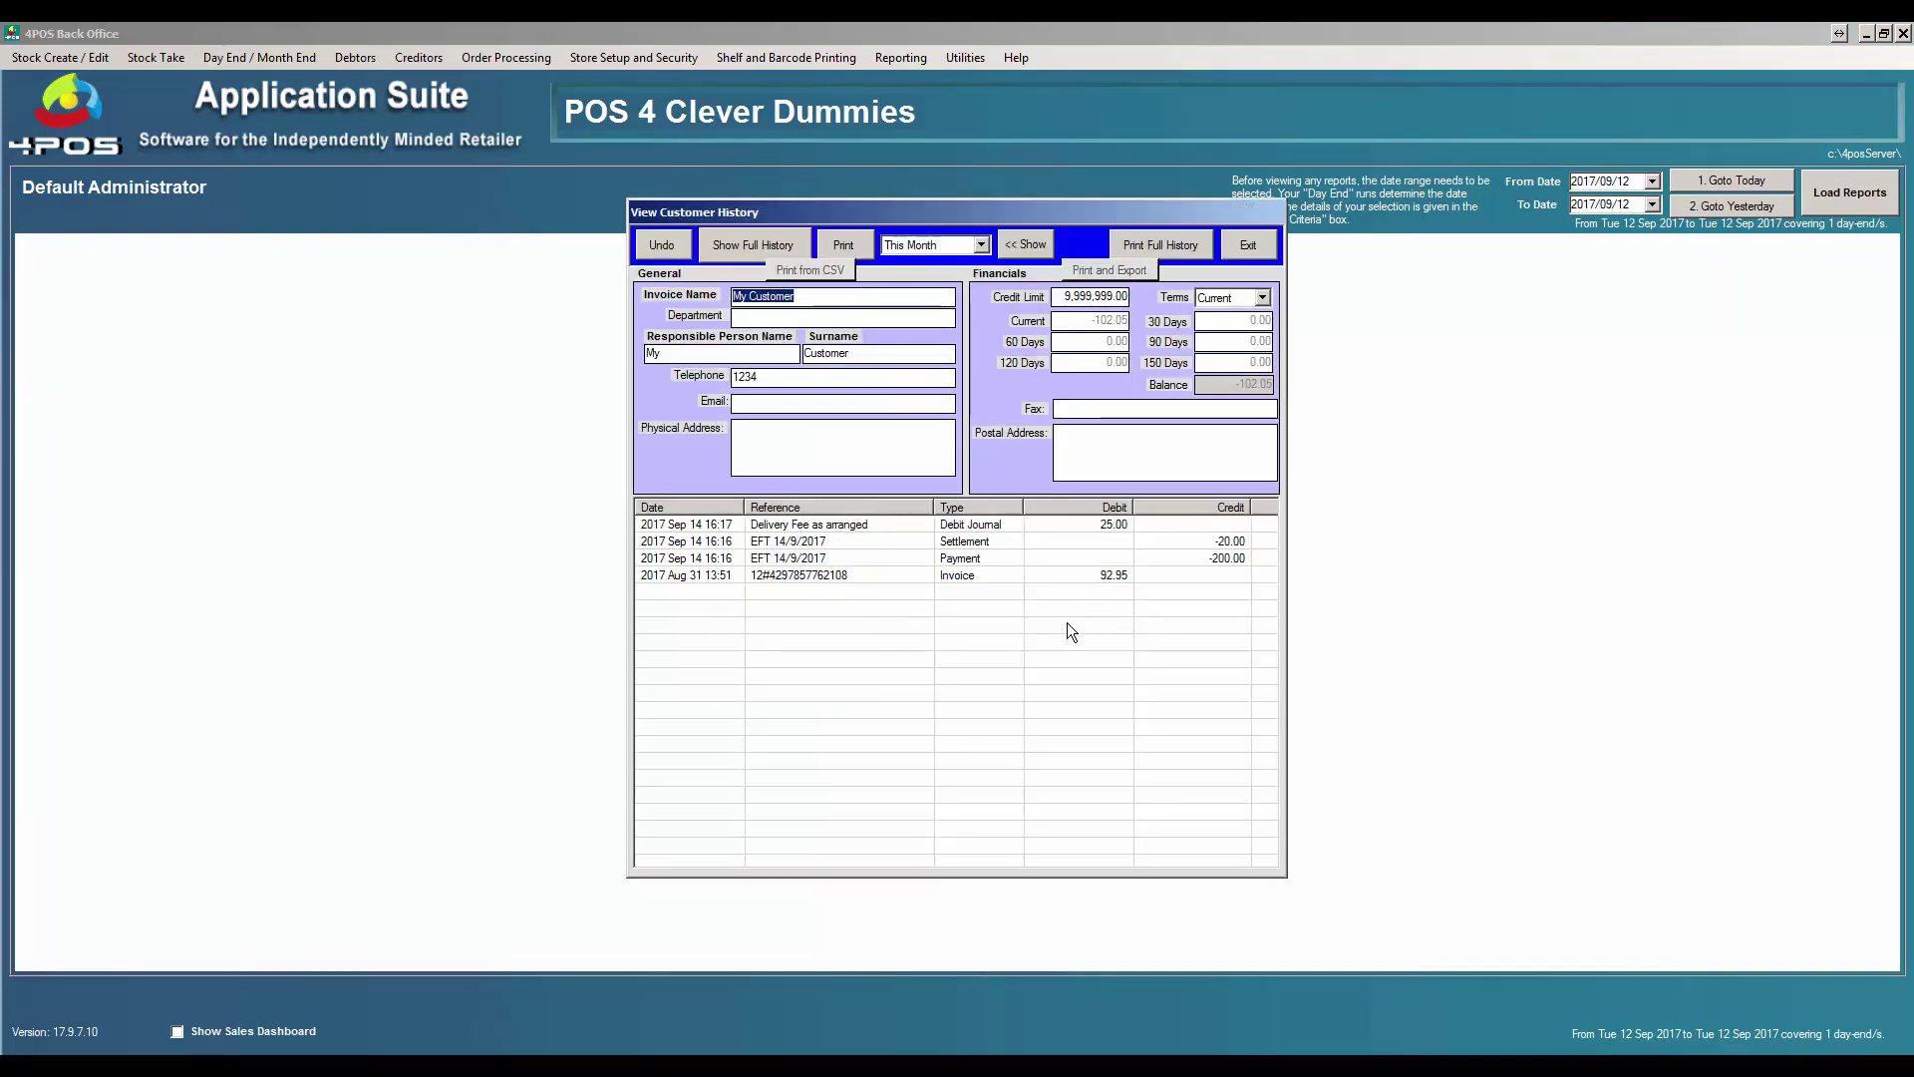
pyautogui.click(760, 245)
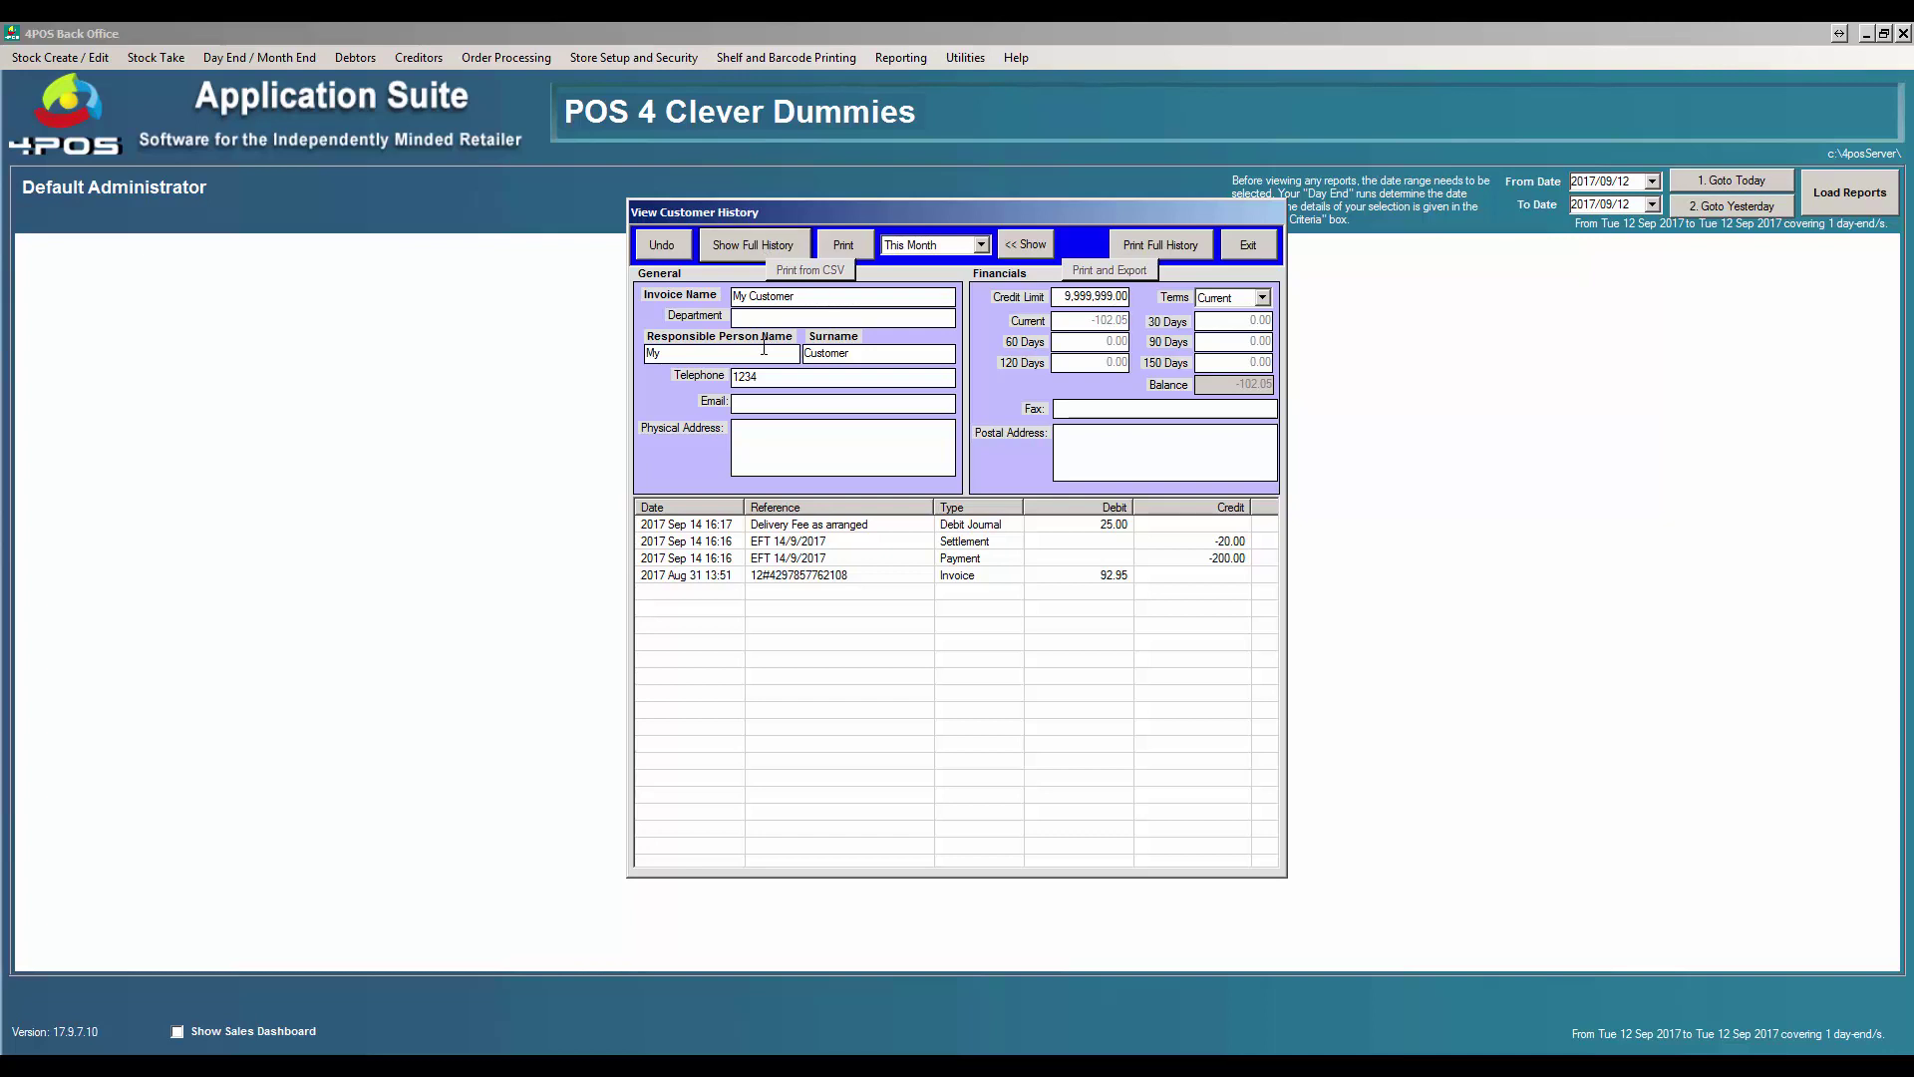
pyautogui.click(1251, 247)
pyautogui.click(1042, 723)
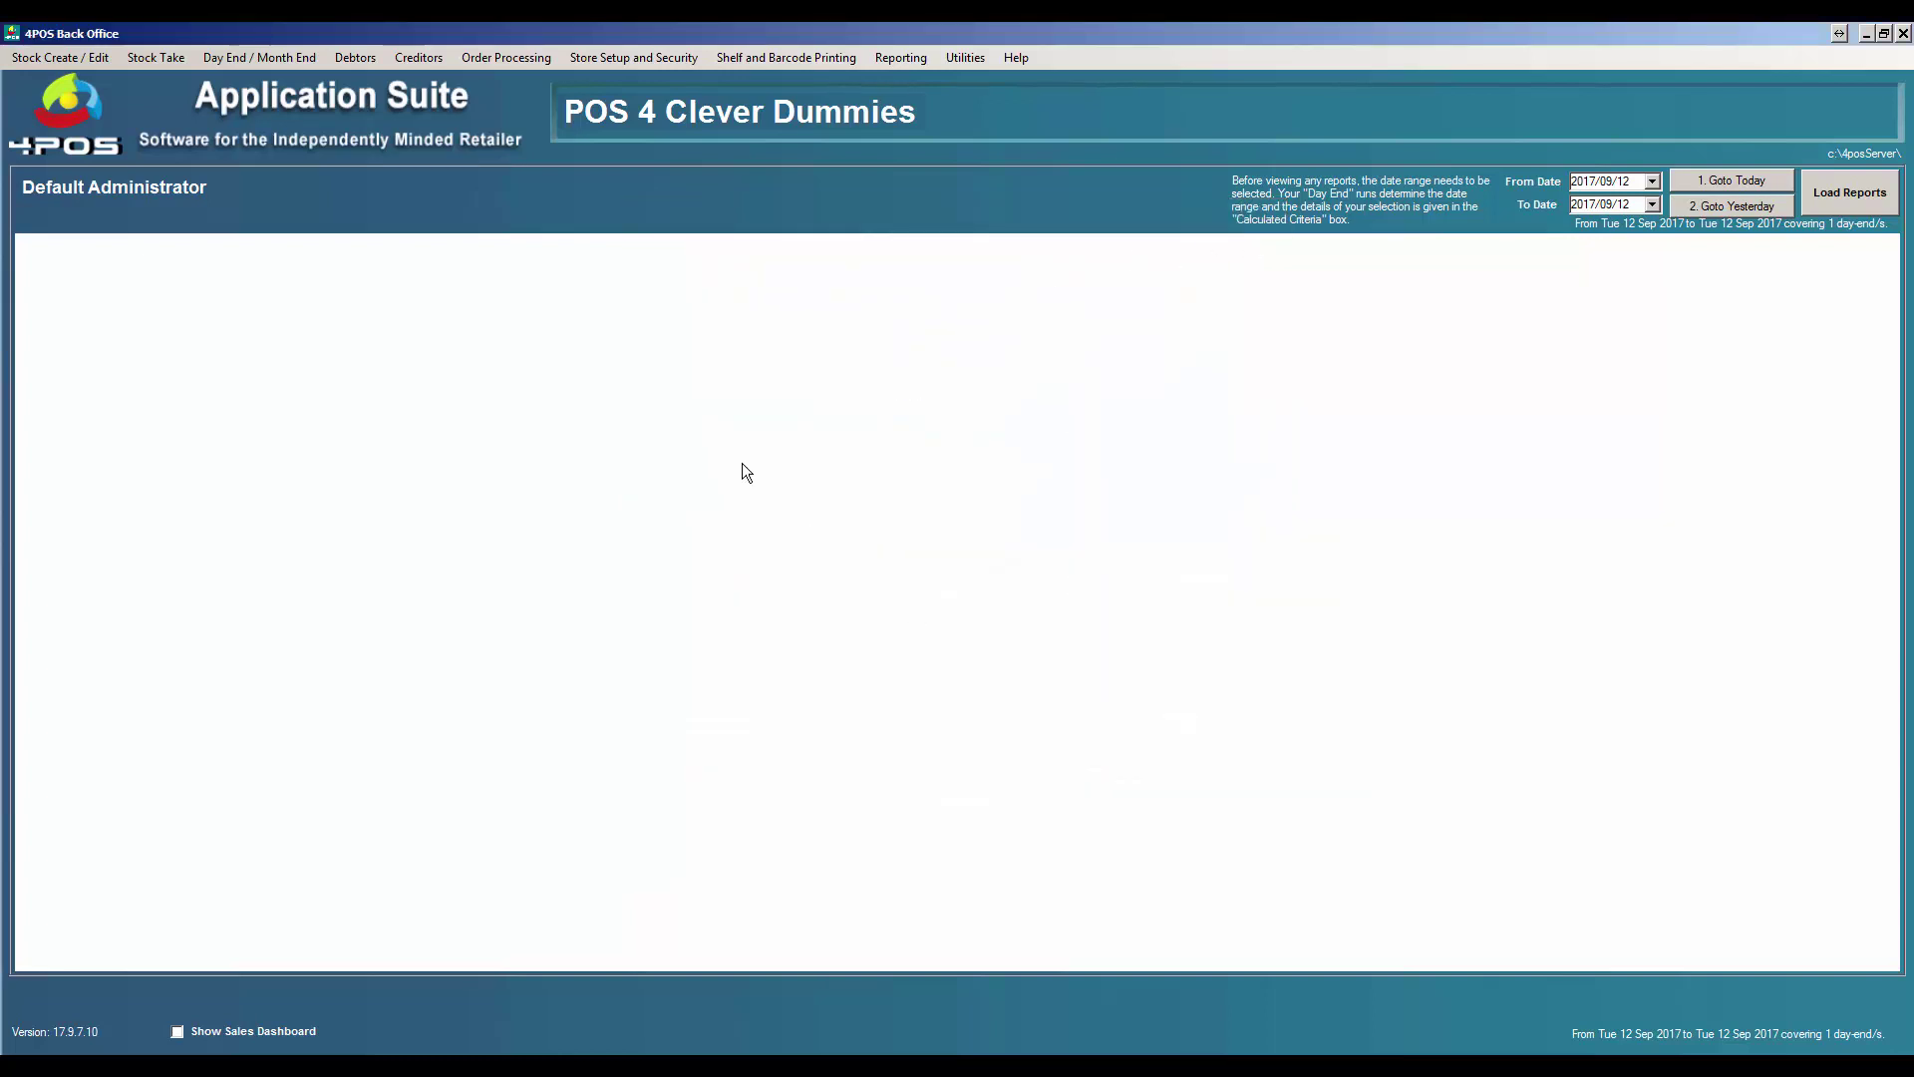
# Step: Log in to the till with the access code and open Account Search listing both customers
pyautogui.click(349, 58)
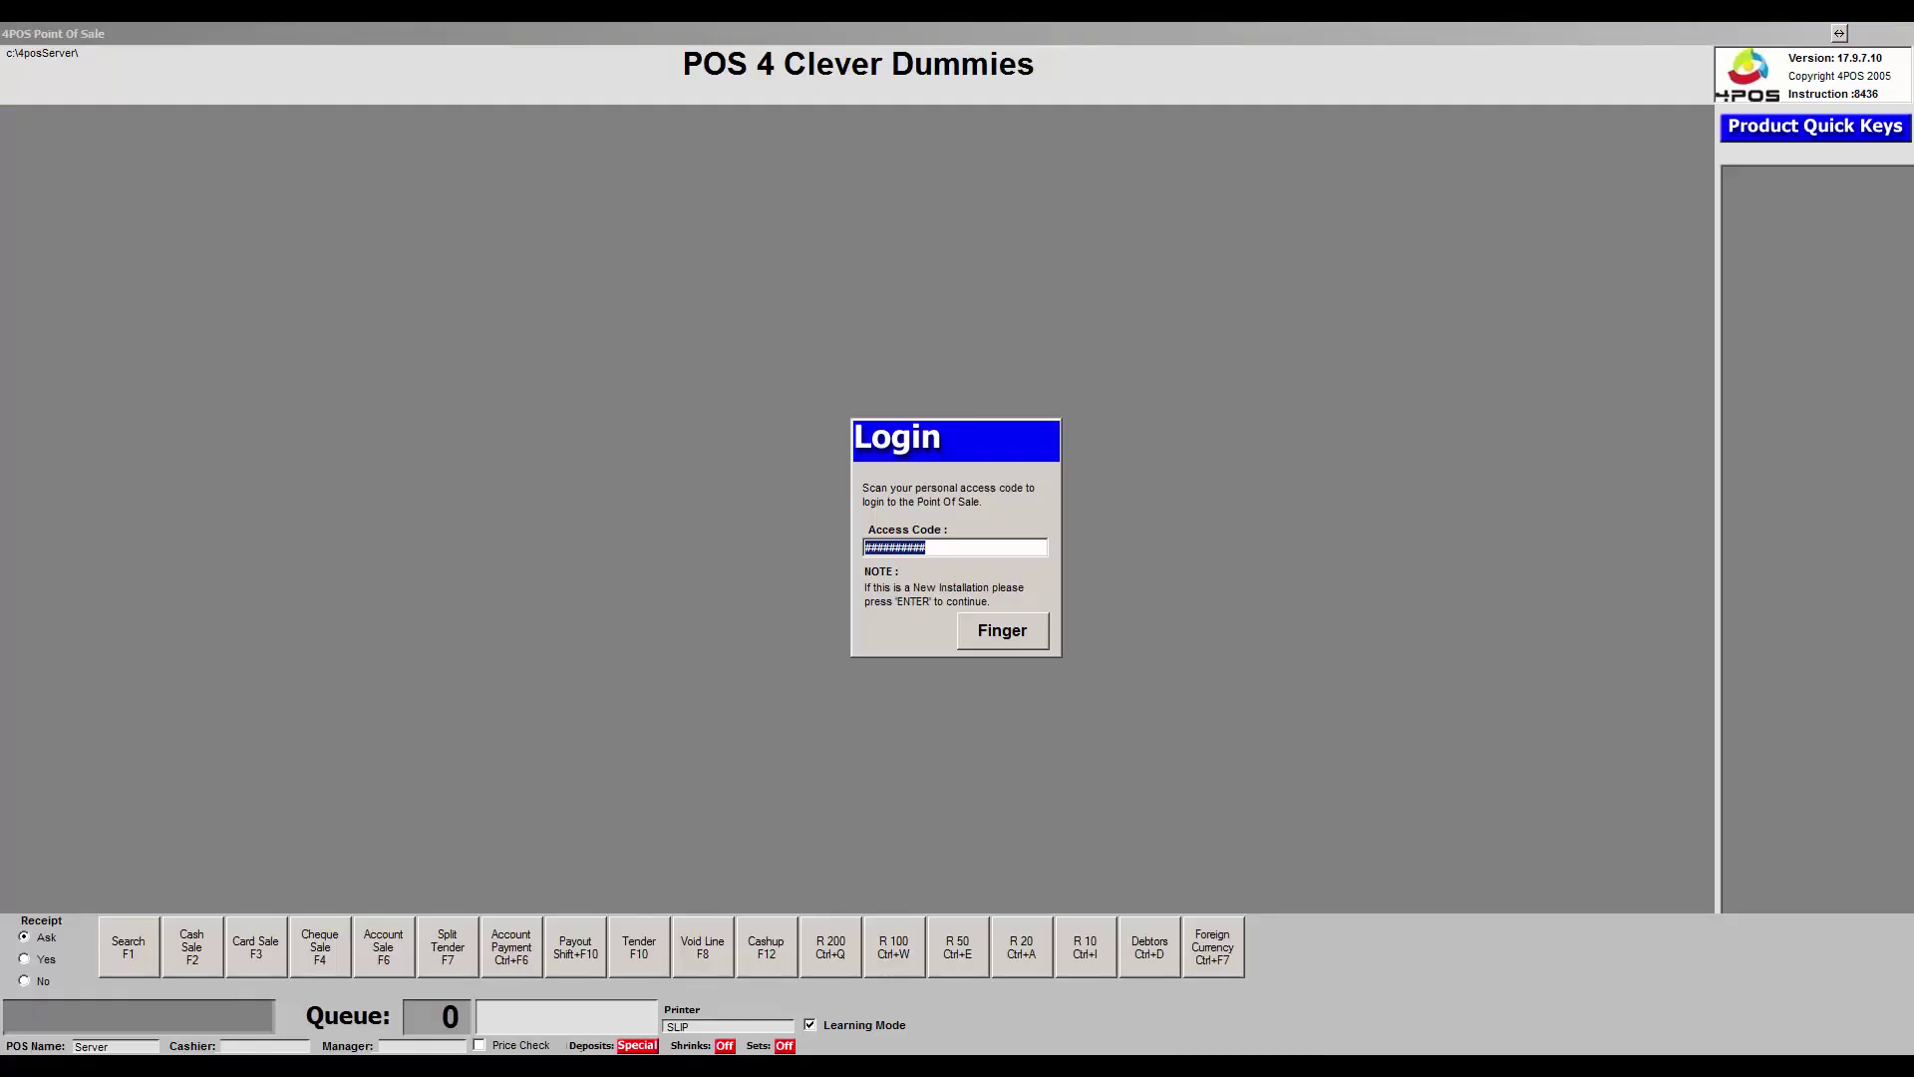
pyautogui.write('######')
pyautogui.press('Return')
pyautogui.press('Escape')
pyautogui.write('######')
pyautogui.press('Return')
pyautogui.press('Return')
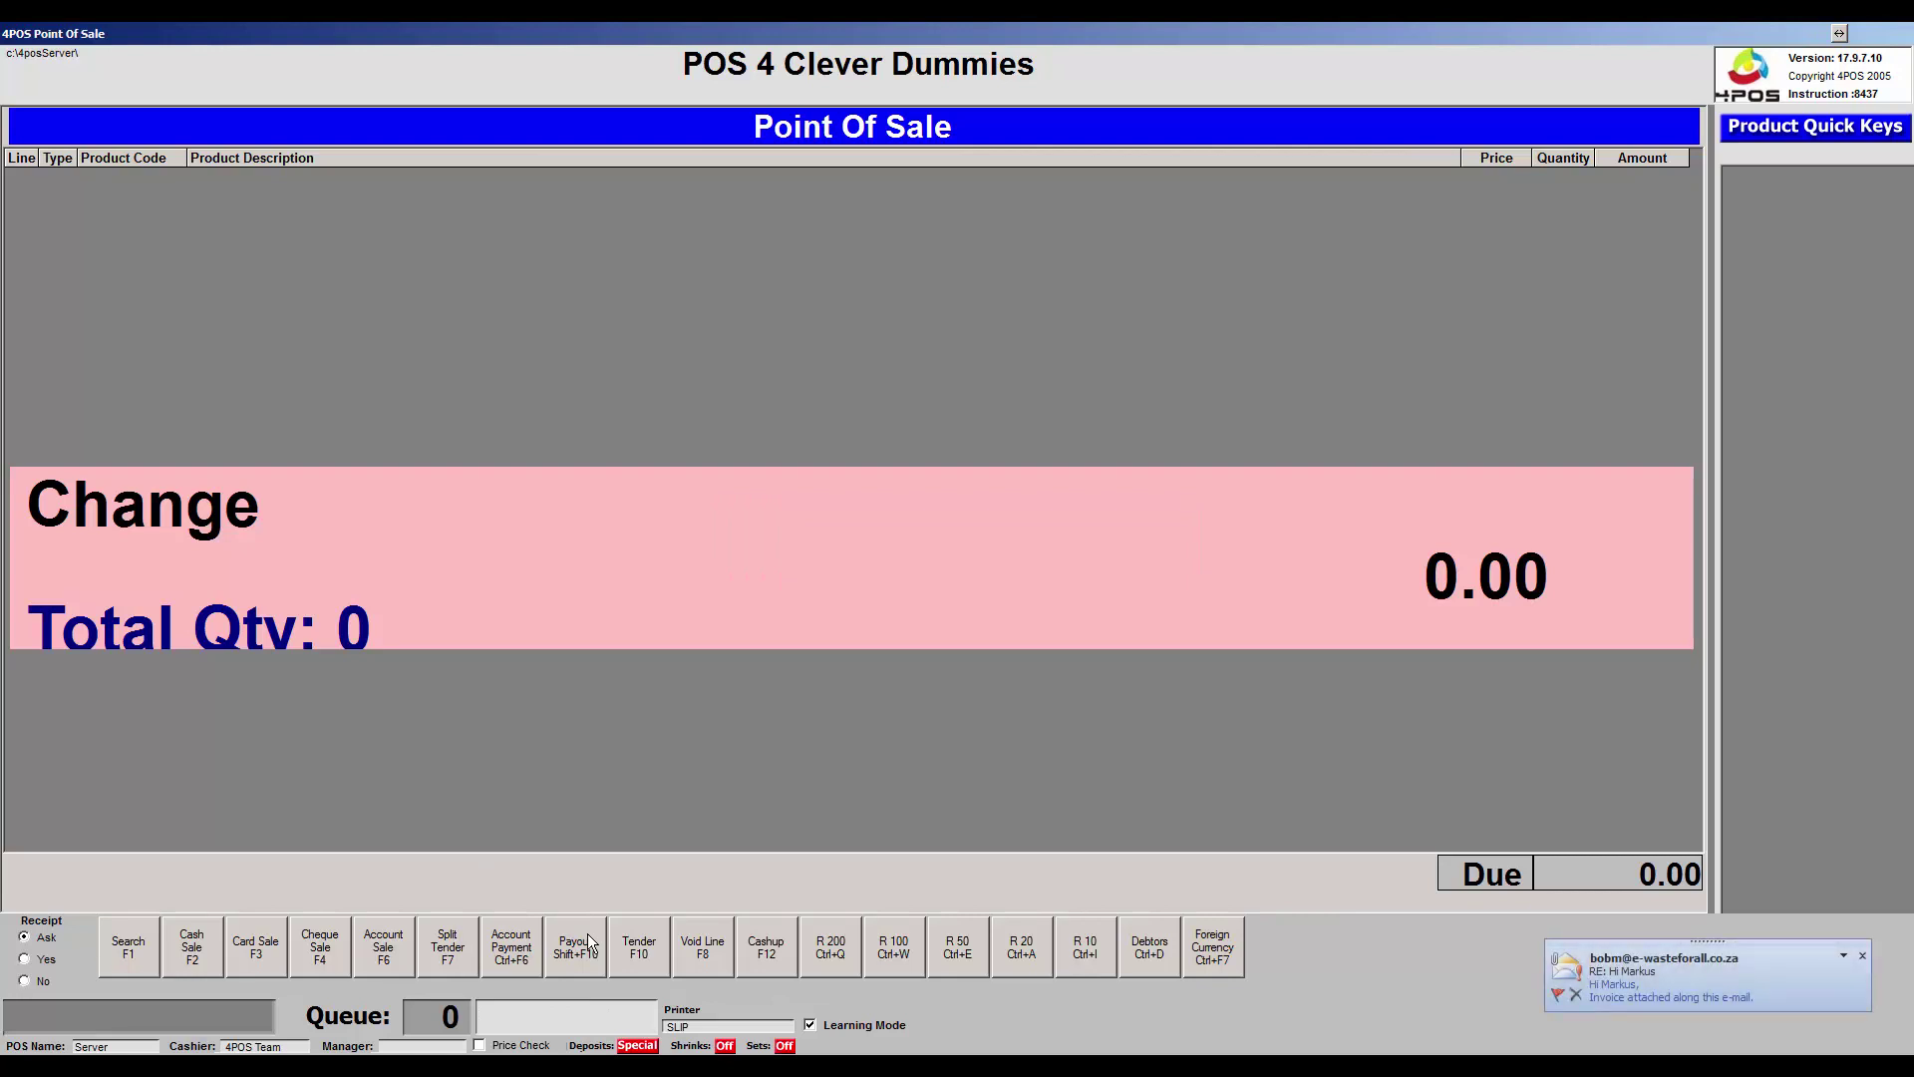
pyautogui.press('F6')
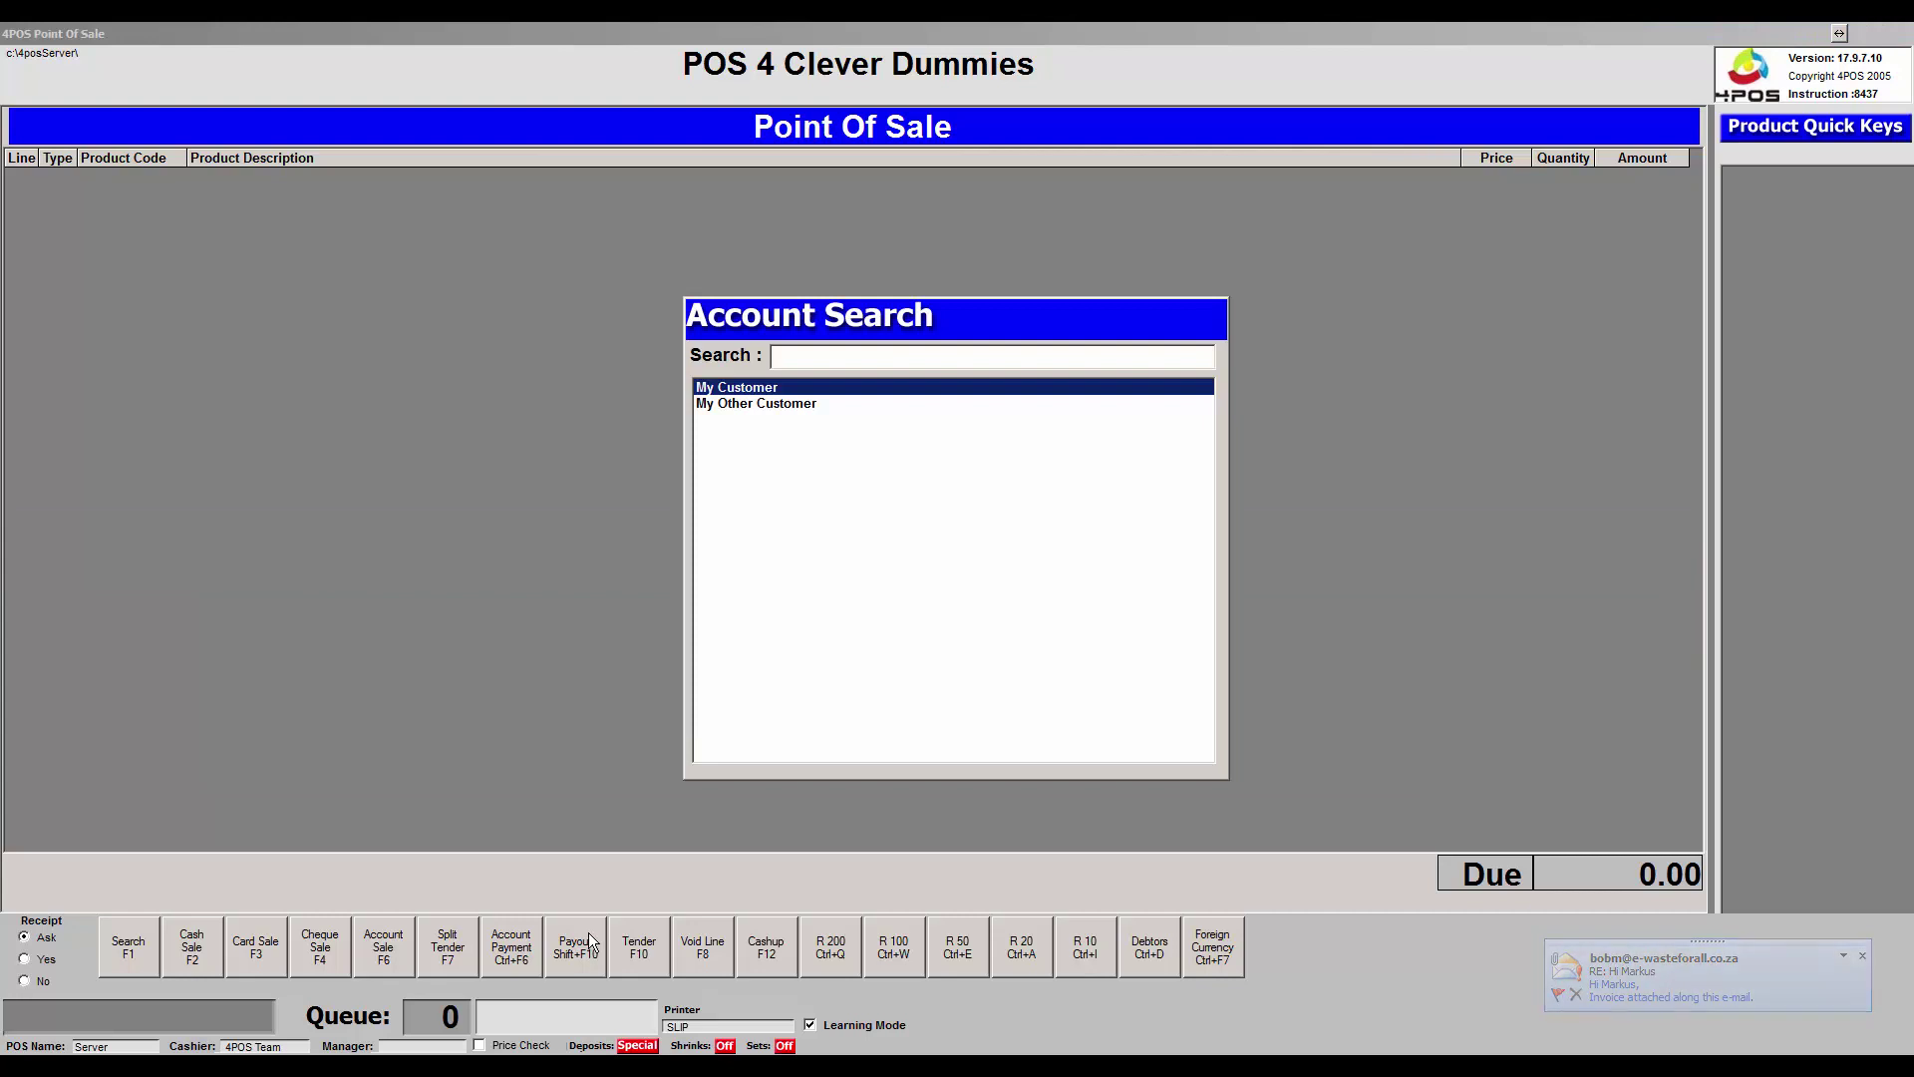
# Step: Take a 100.00 cheque account payment from My Customer, declining a receipt
pyautogui.press('Return')
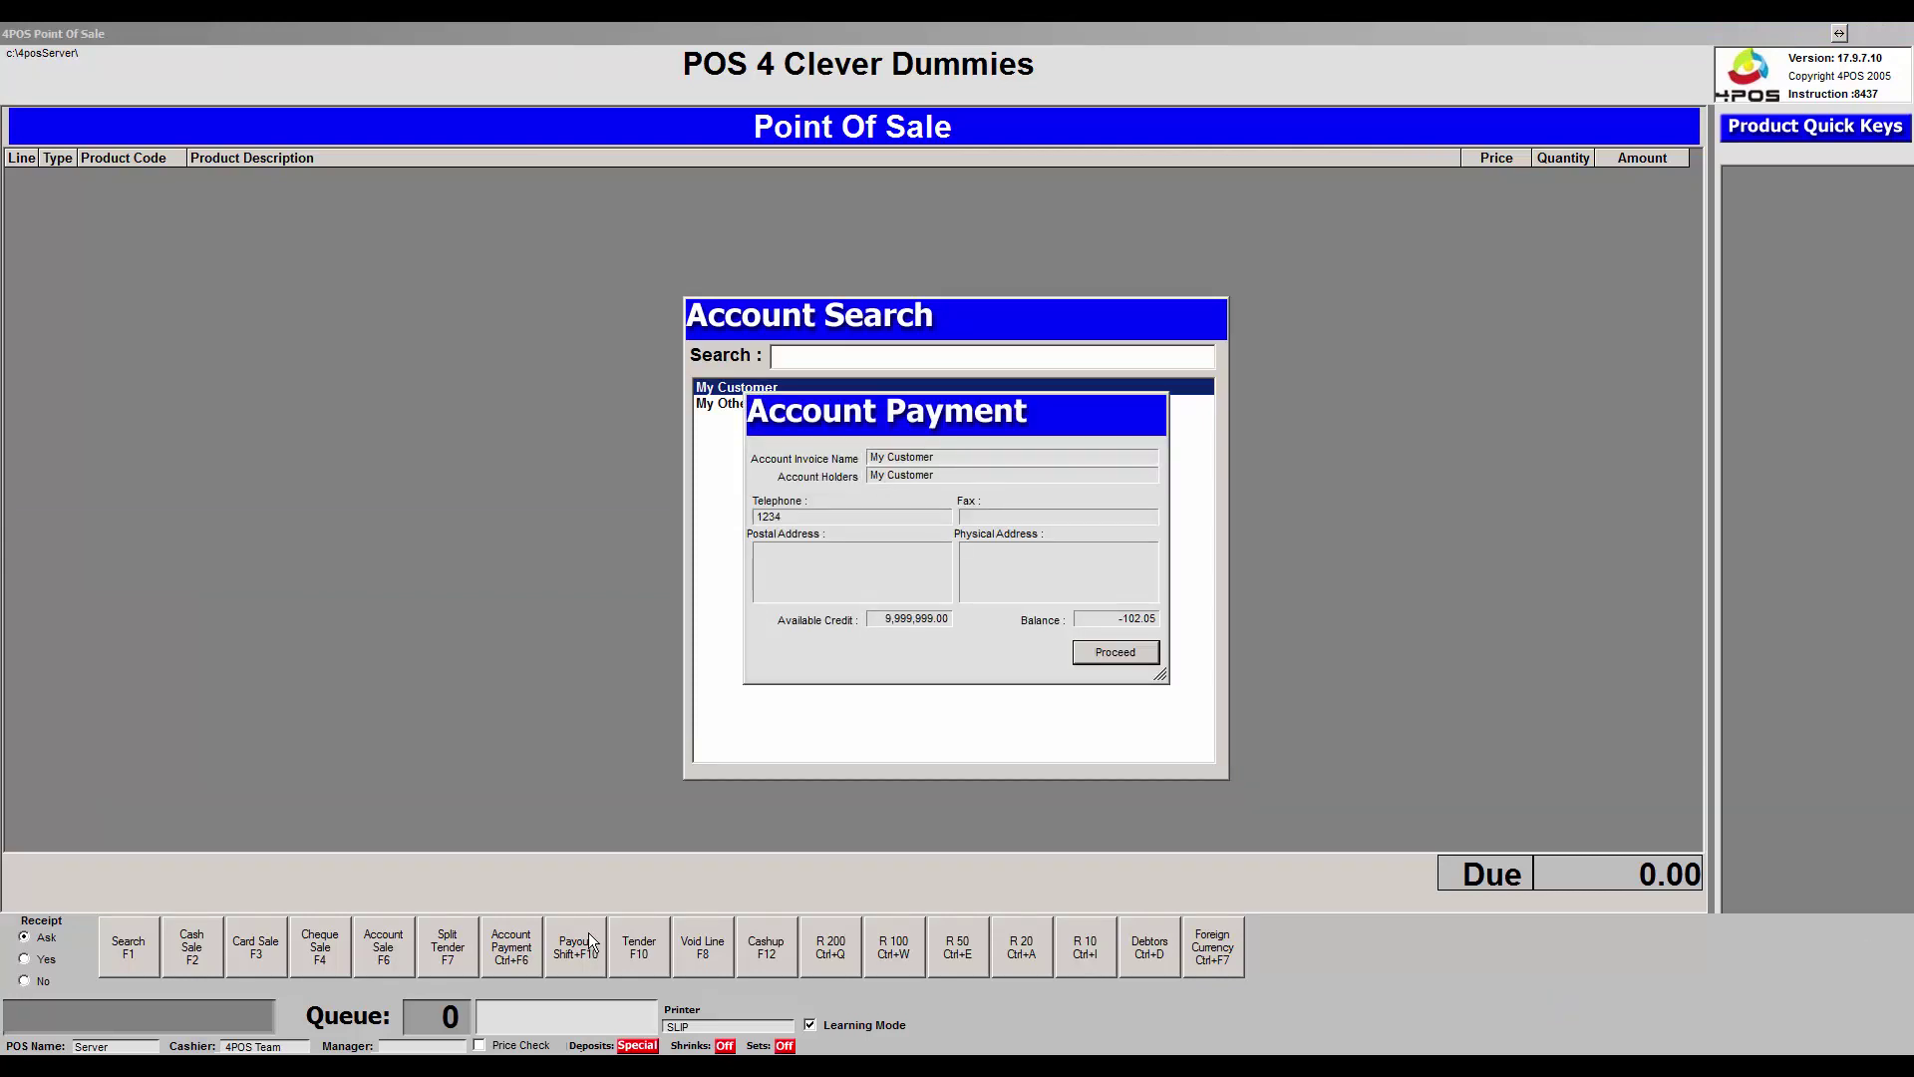
pyautogui.press('Return')
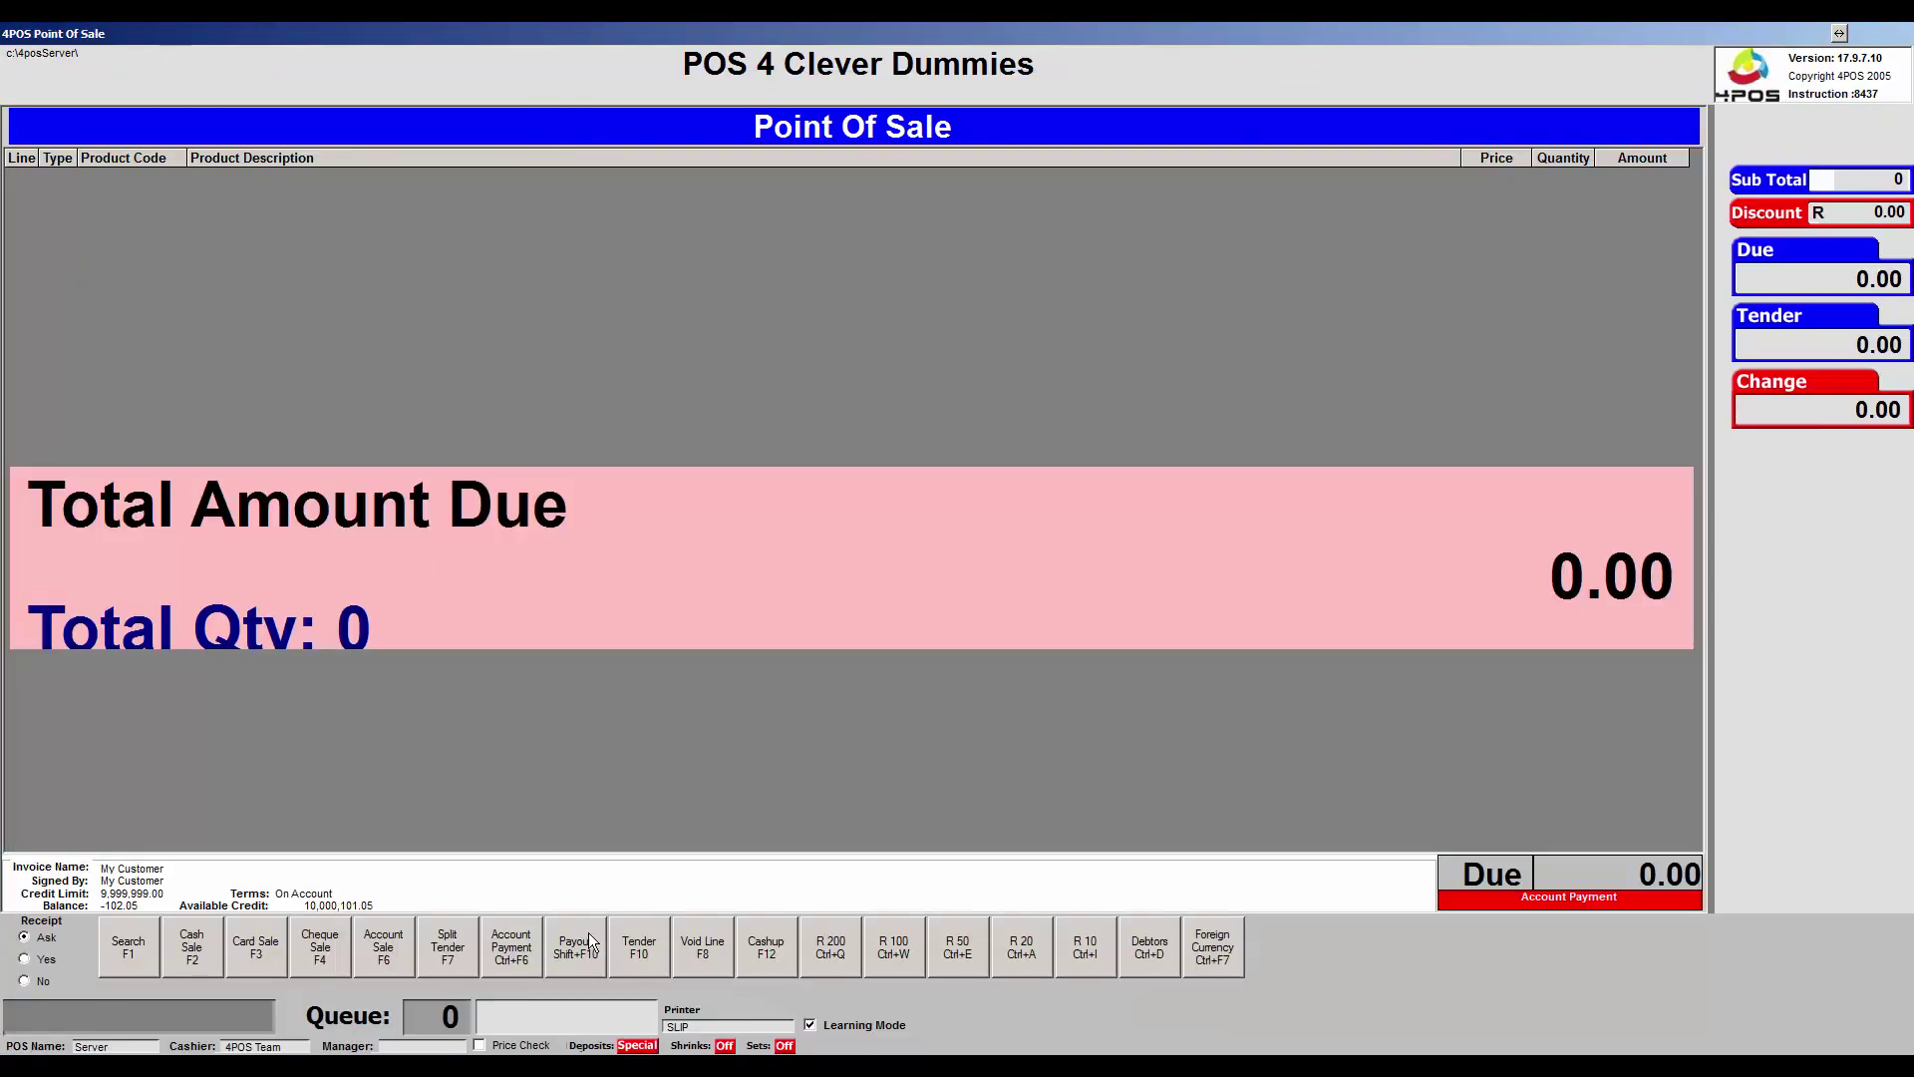
pyautogui.write('10000')
pyautogui.click(345, 973)
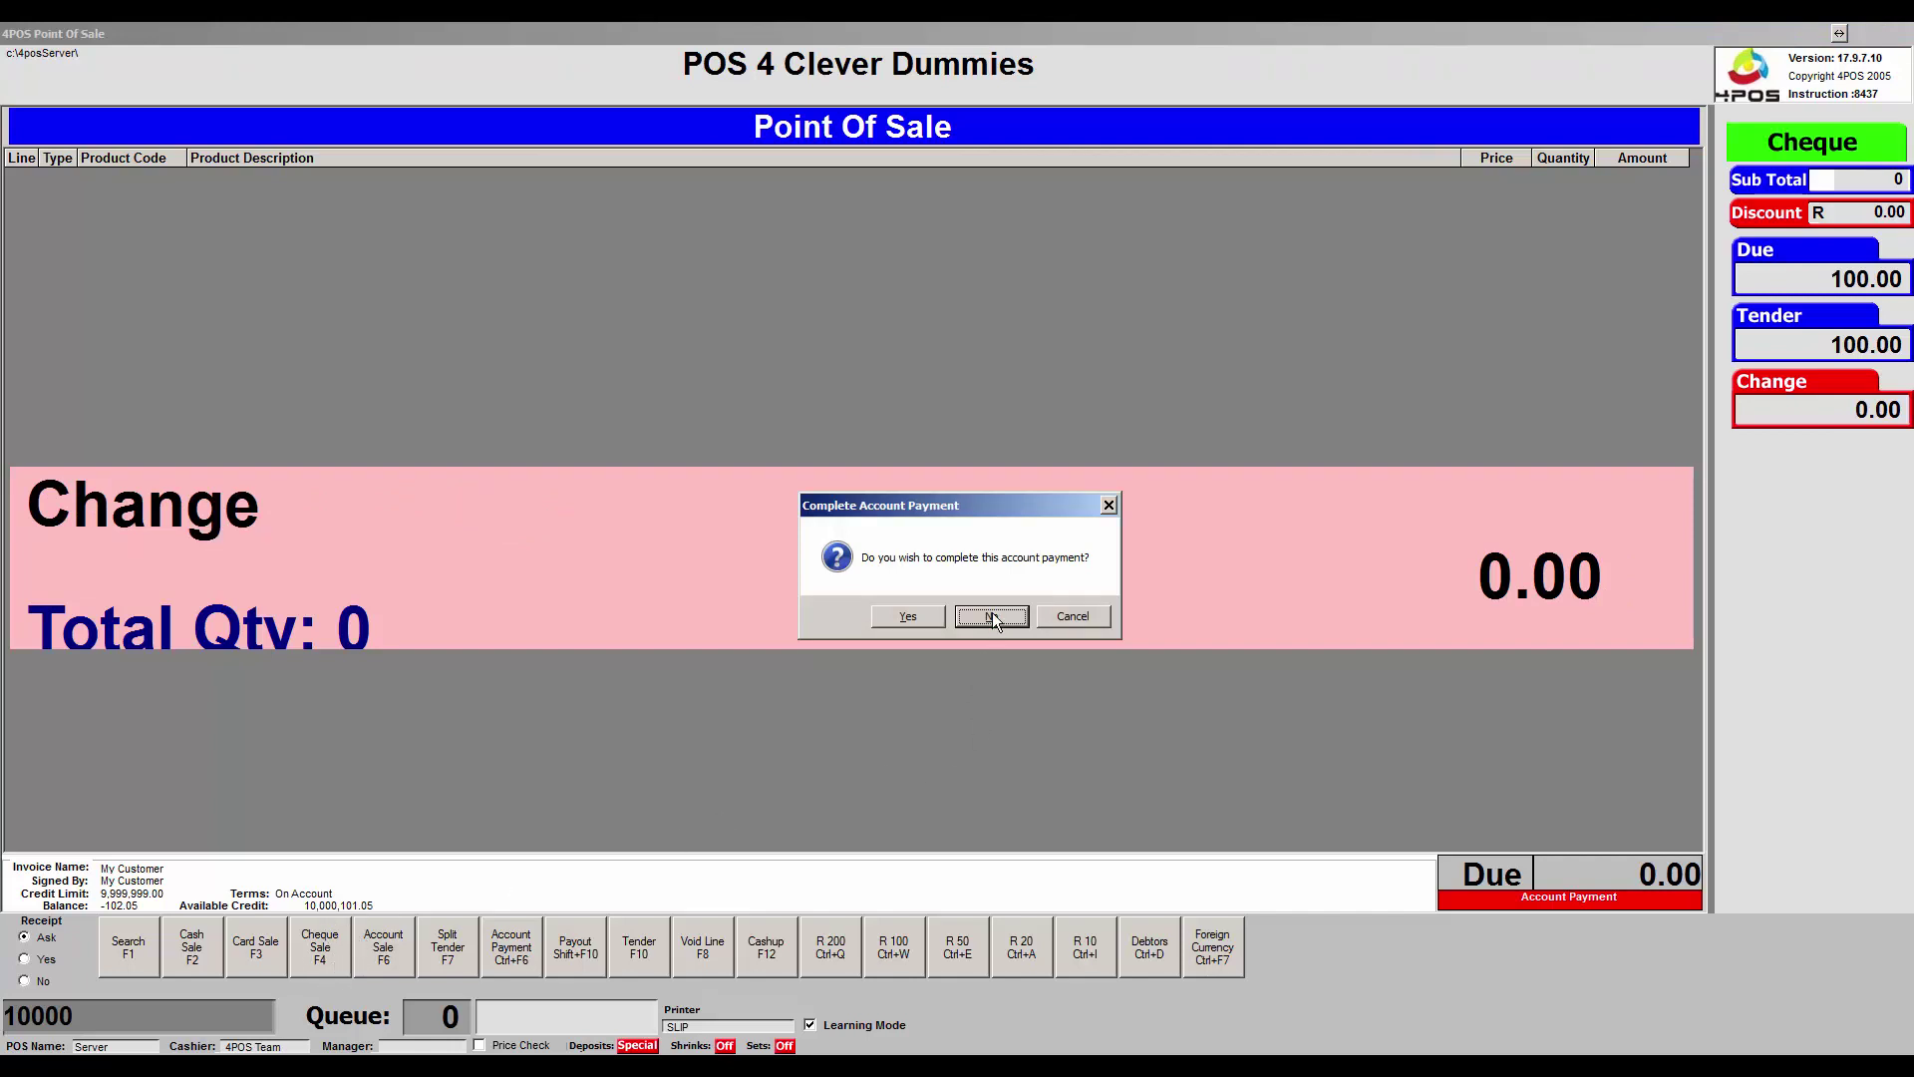
pyautogui.click(908, 617)
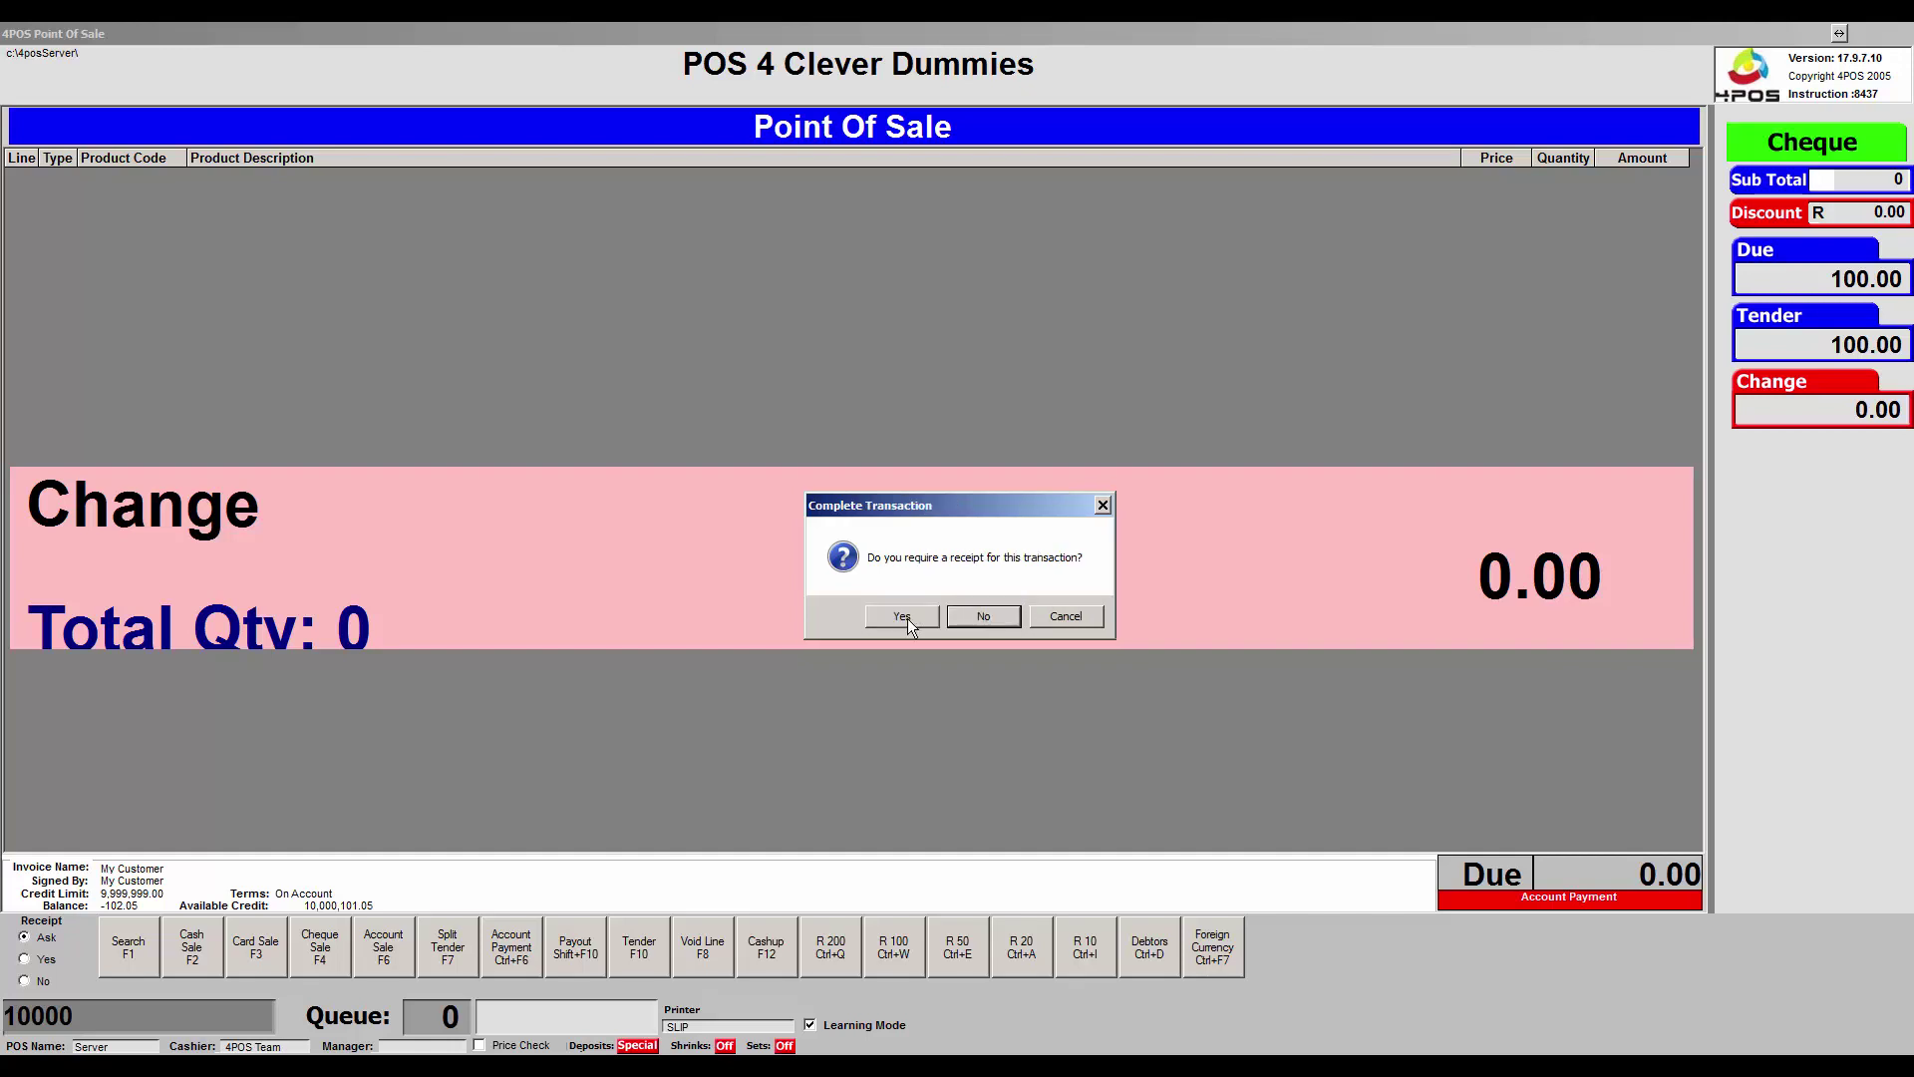
pyautogui.click(975, 619)
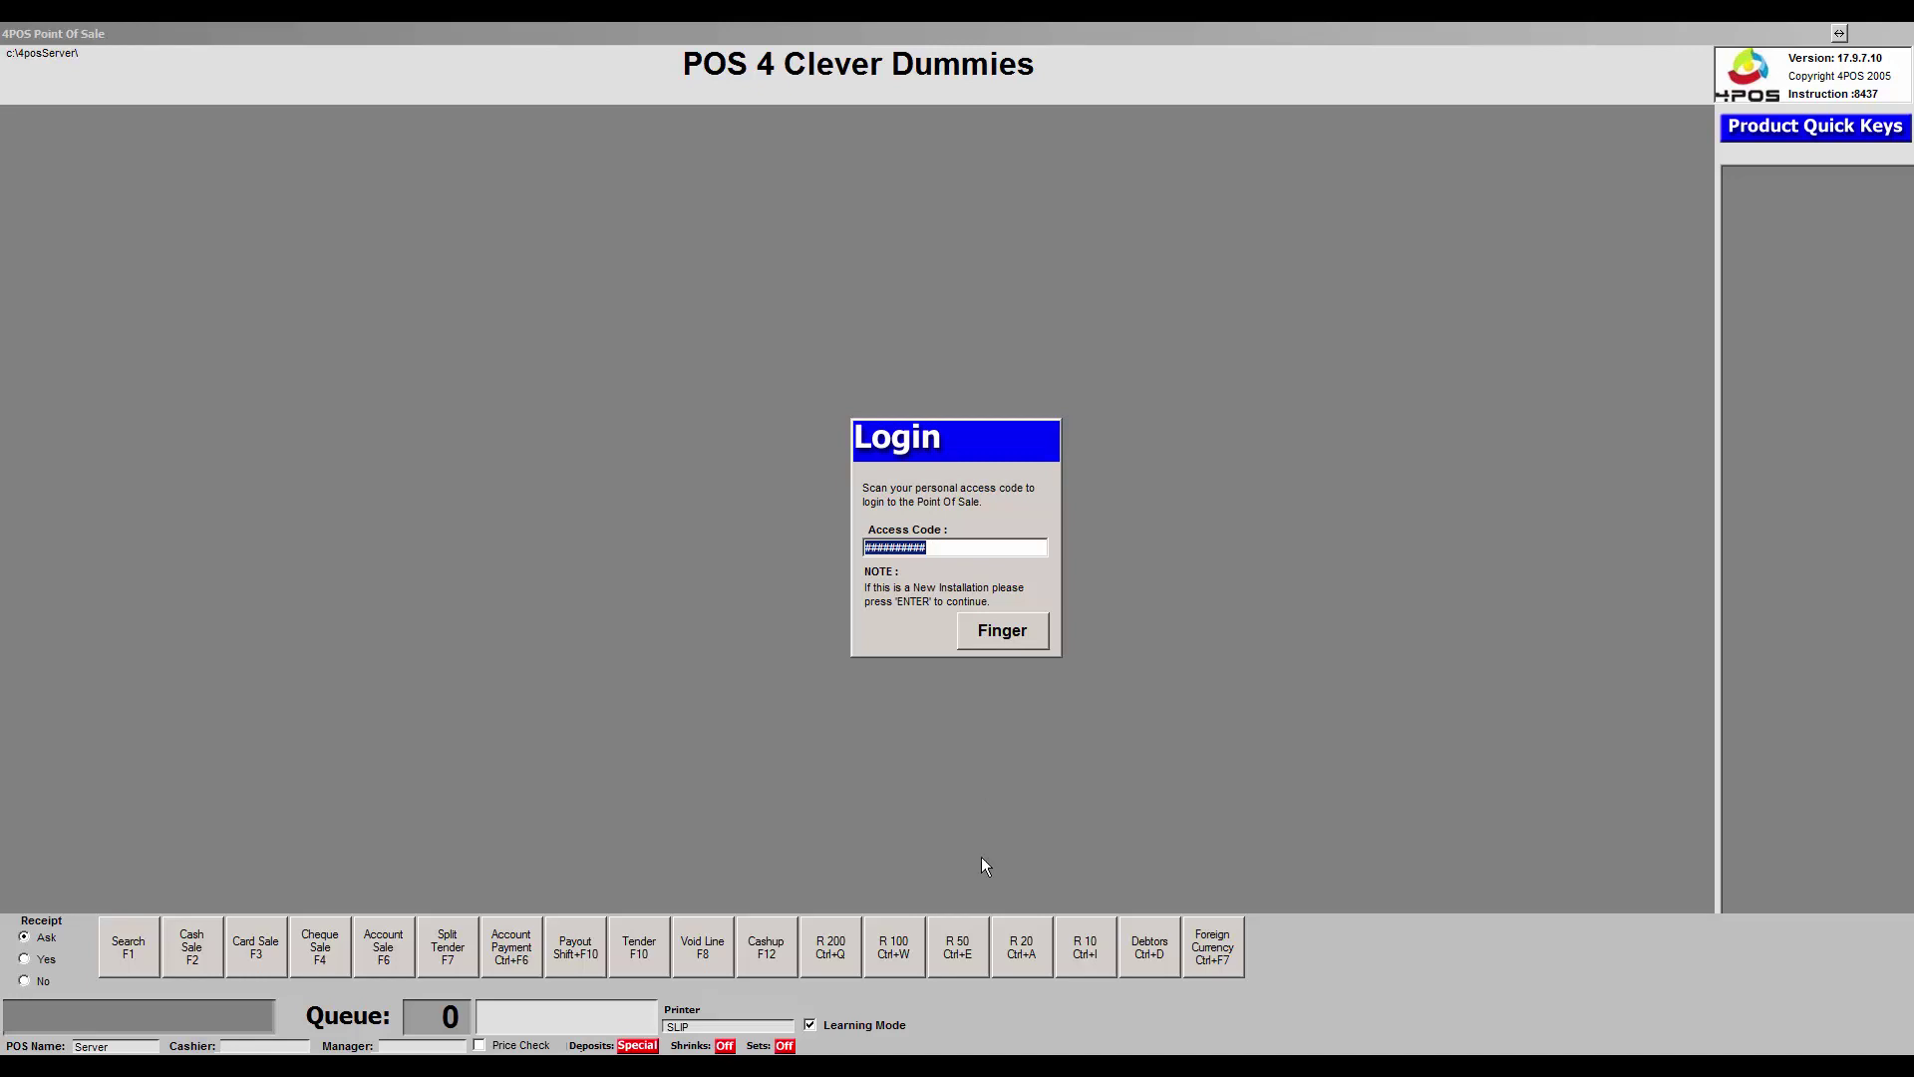
pyautogui.press('Return')
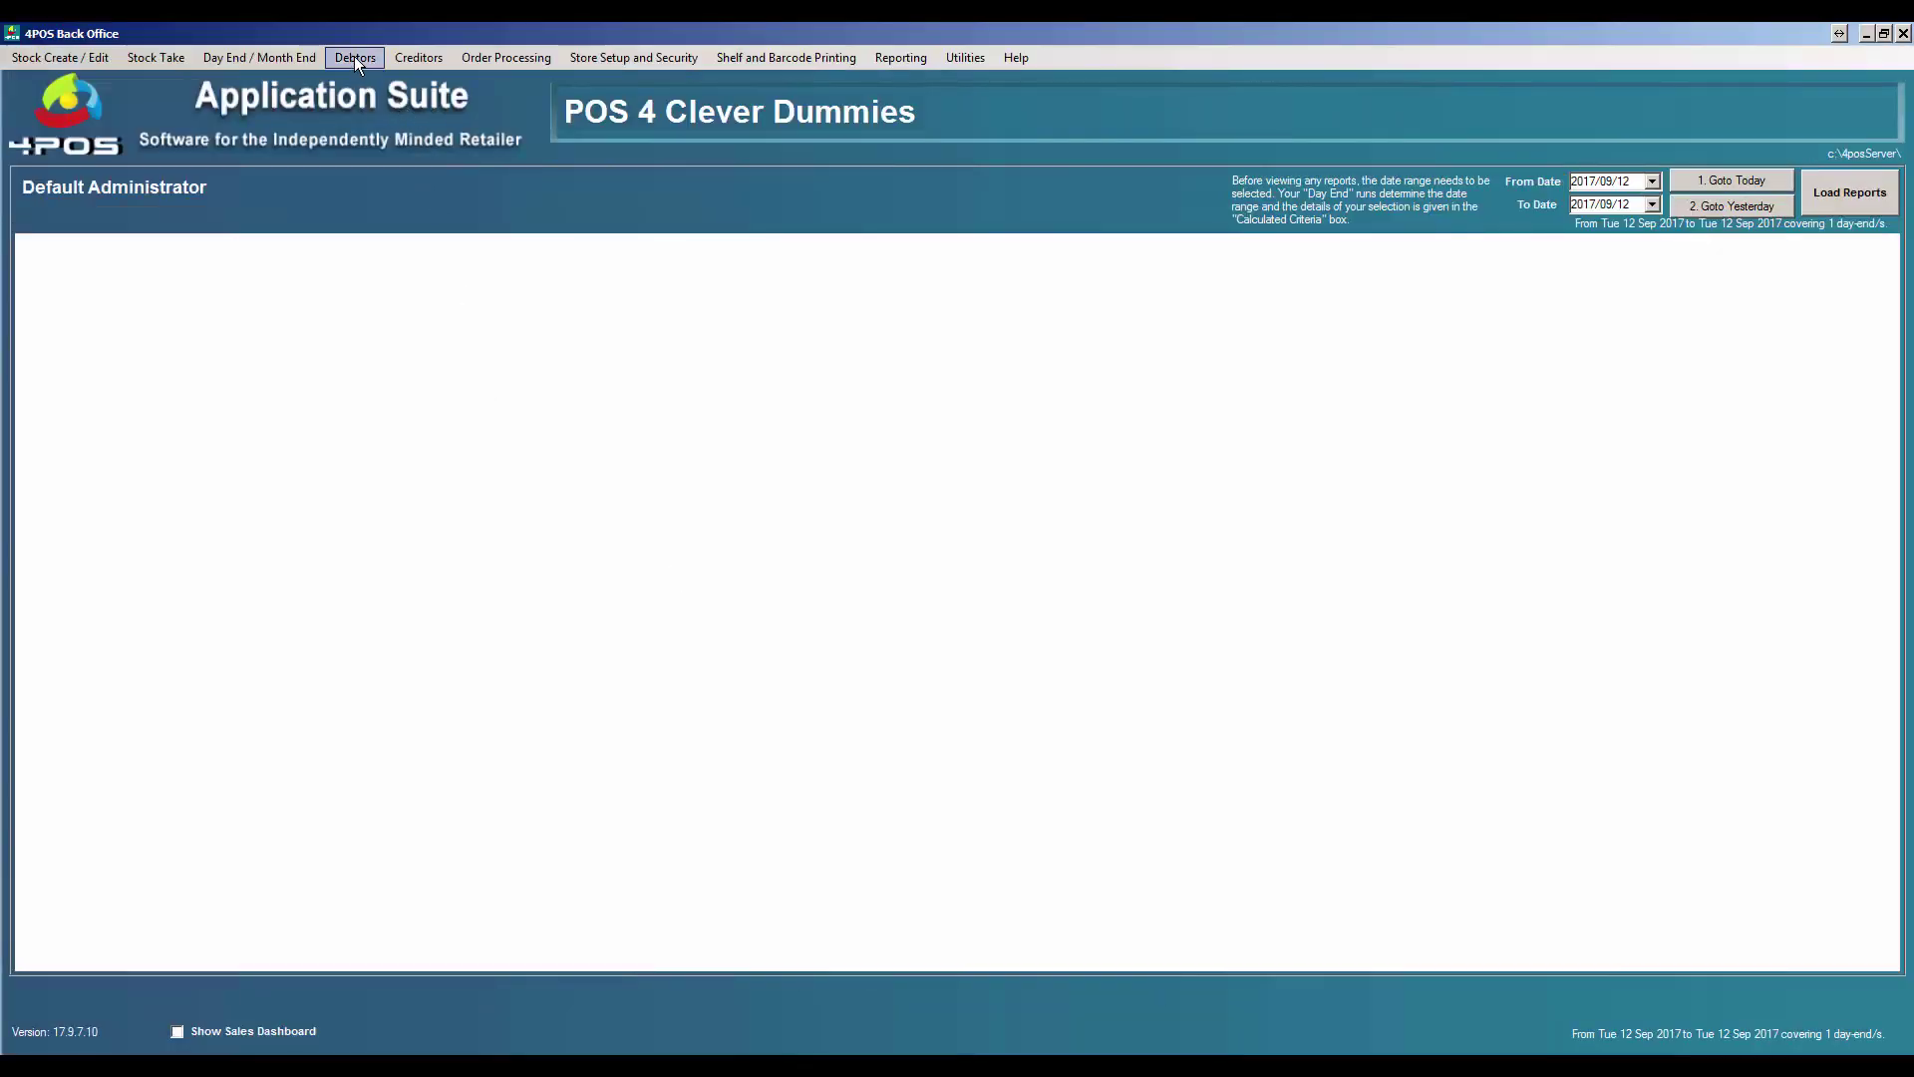
# Step: View My Customer's statement from Customer Details, then exit, moving the aging-mismatch warning aside
pyautogui.click(355, 57)
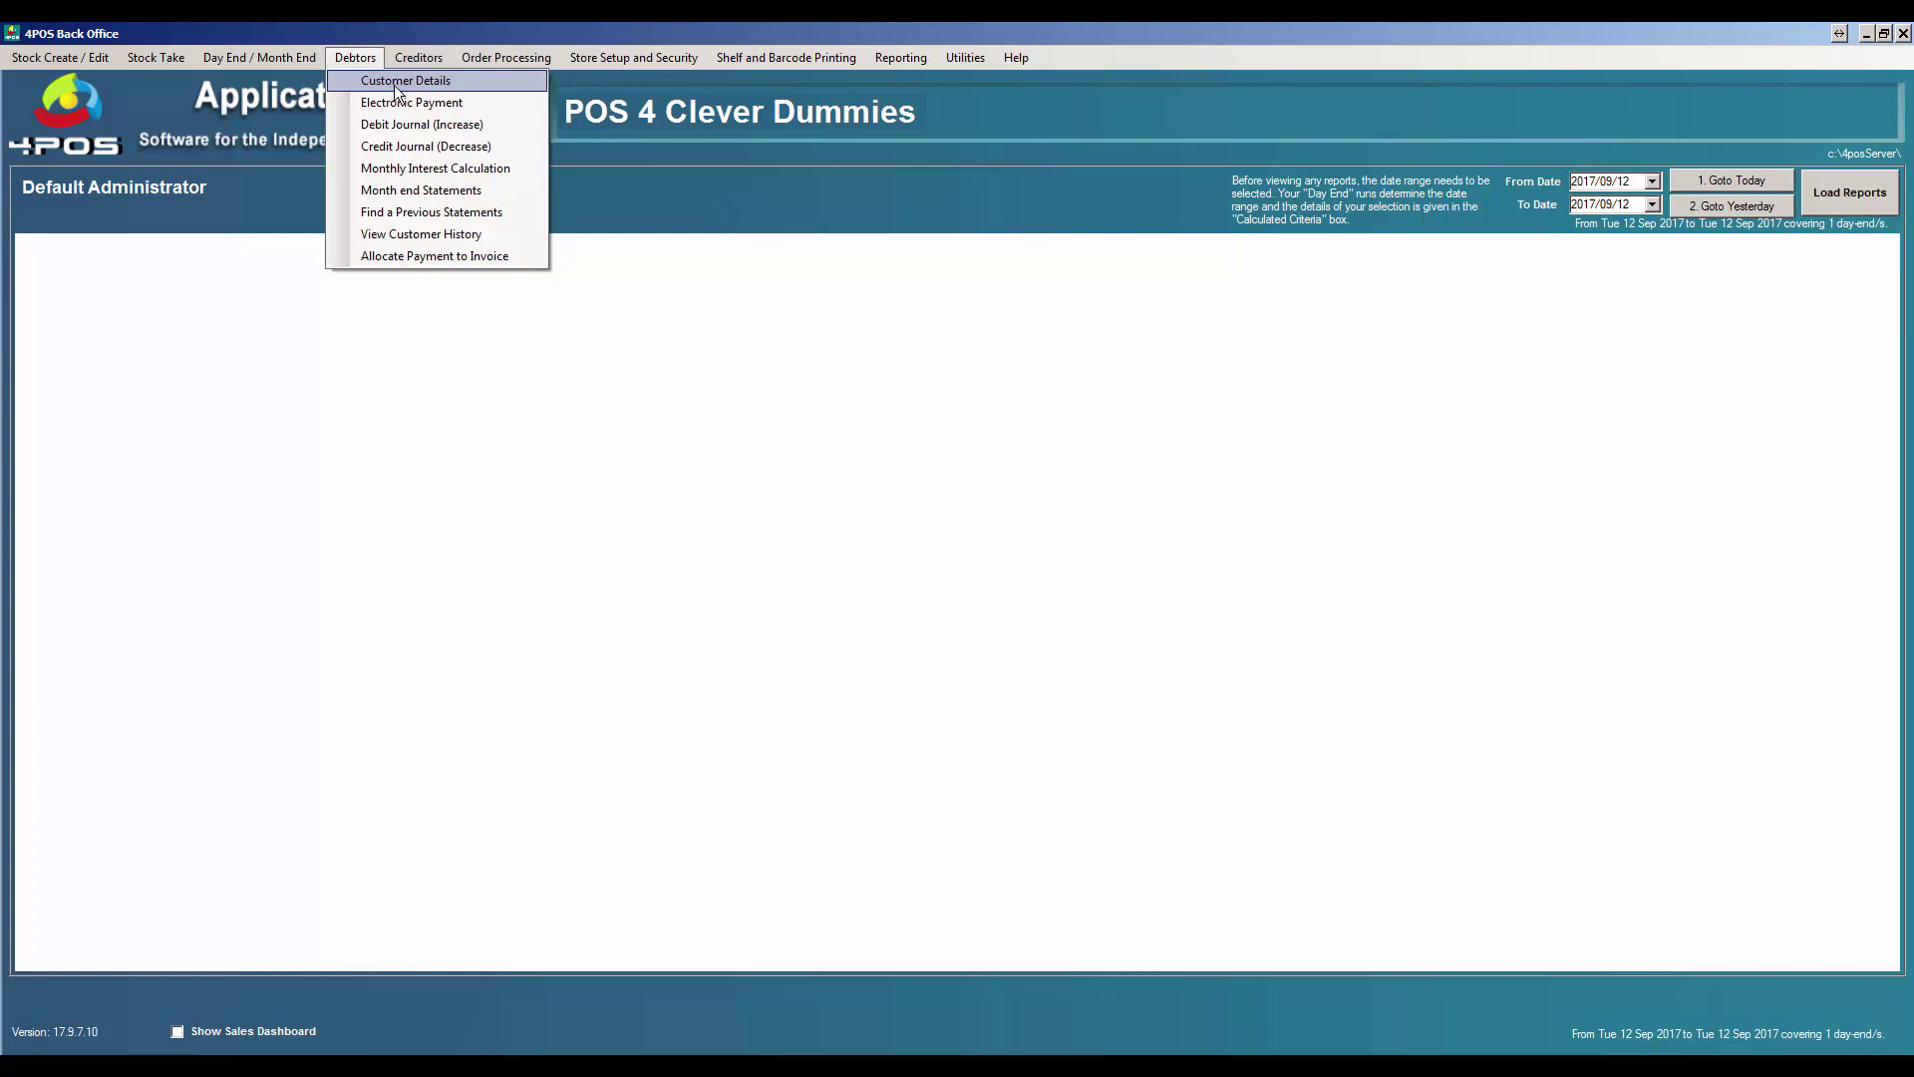
pyautogui.click(399, 81)
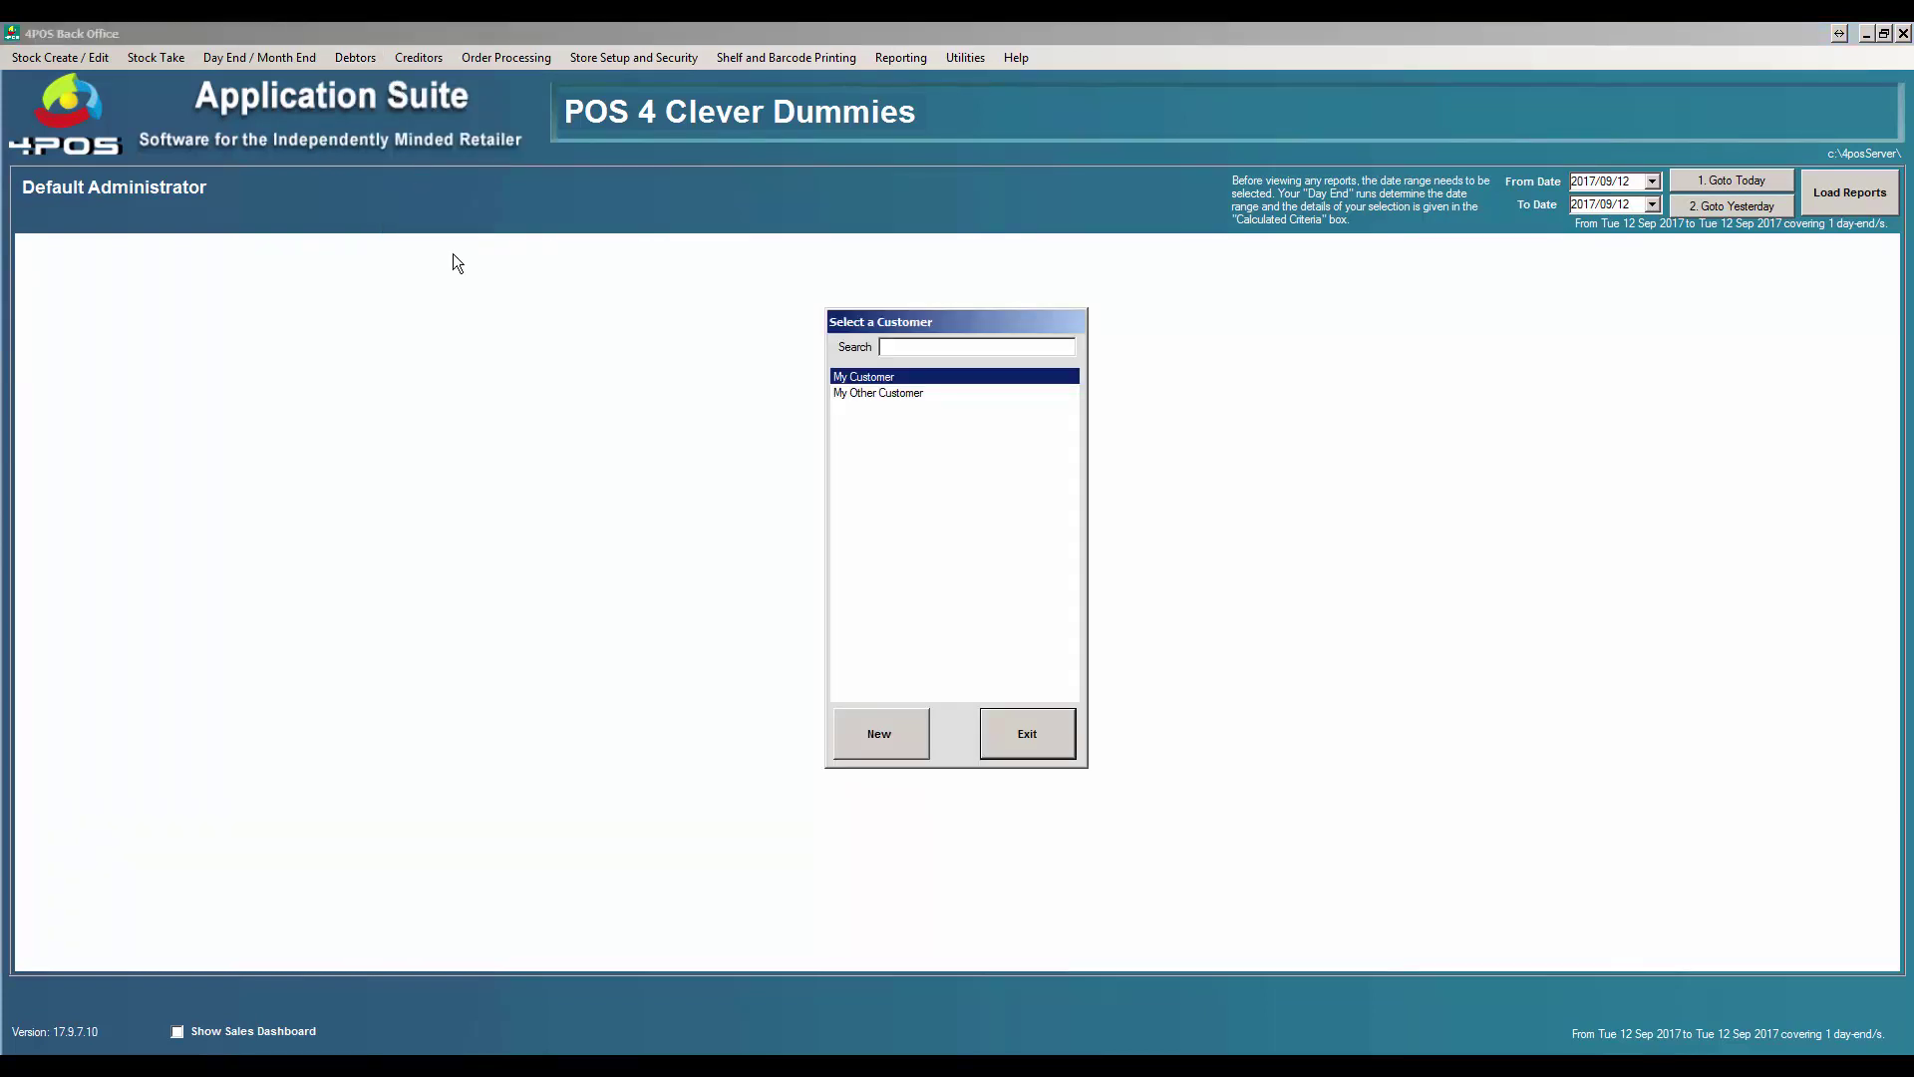
pyautogui.doubleClick(886, 383)
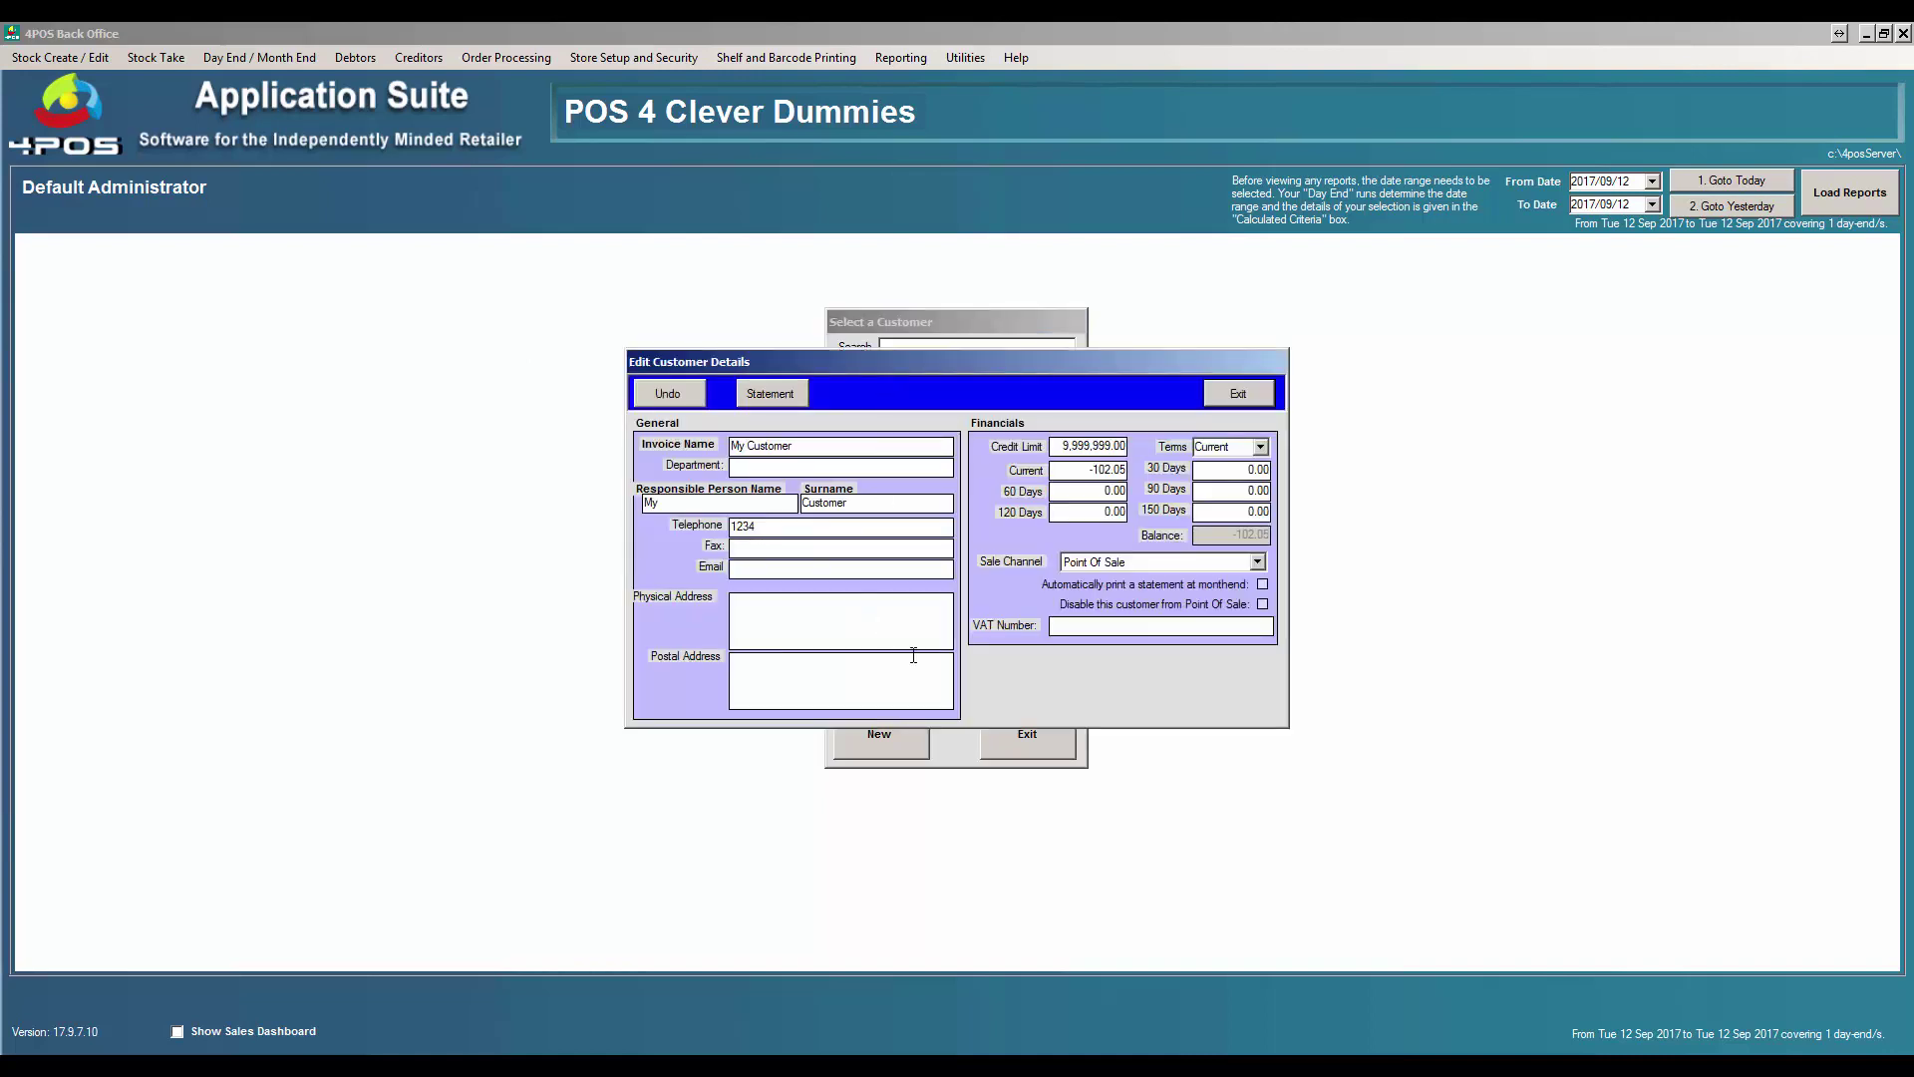
pyautogui.click(787, 393)
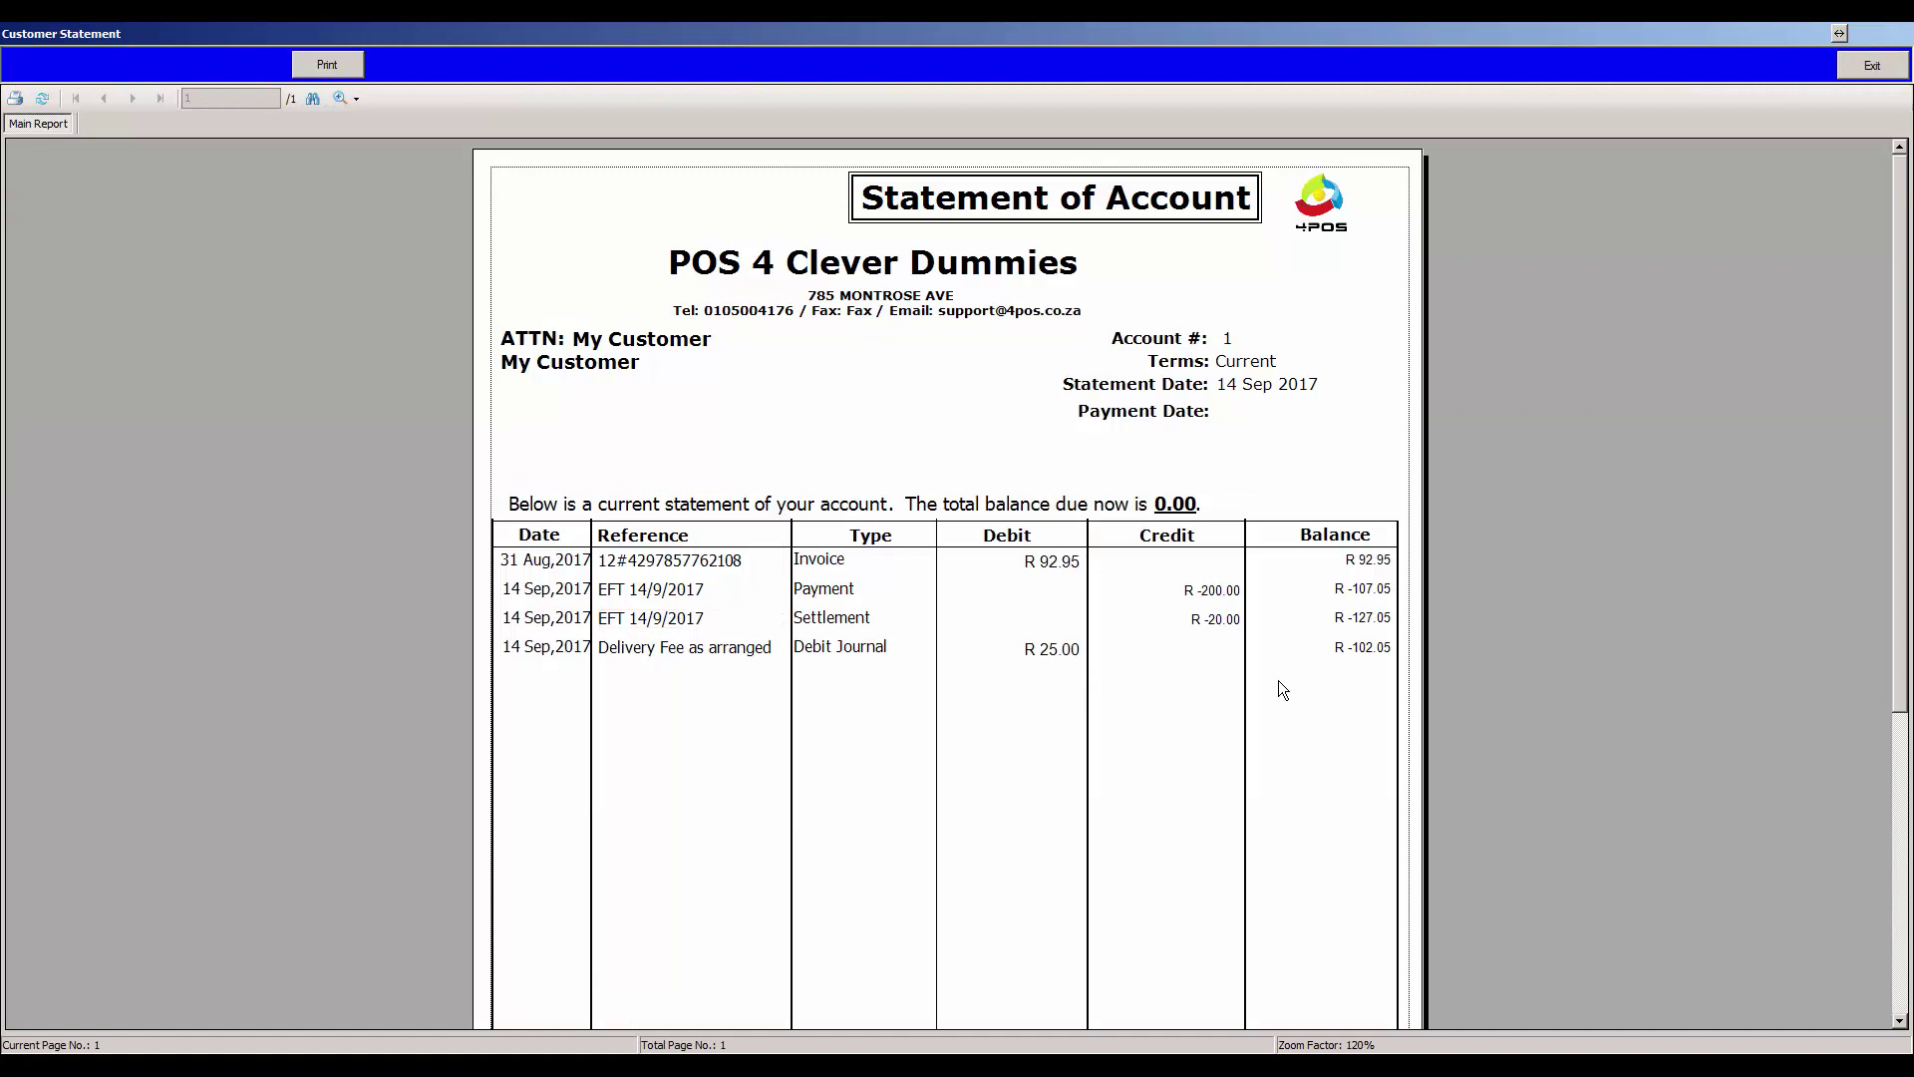
pyautogui.click(1874, 66)
pyautogui.click(1237, 393)
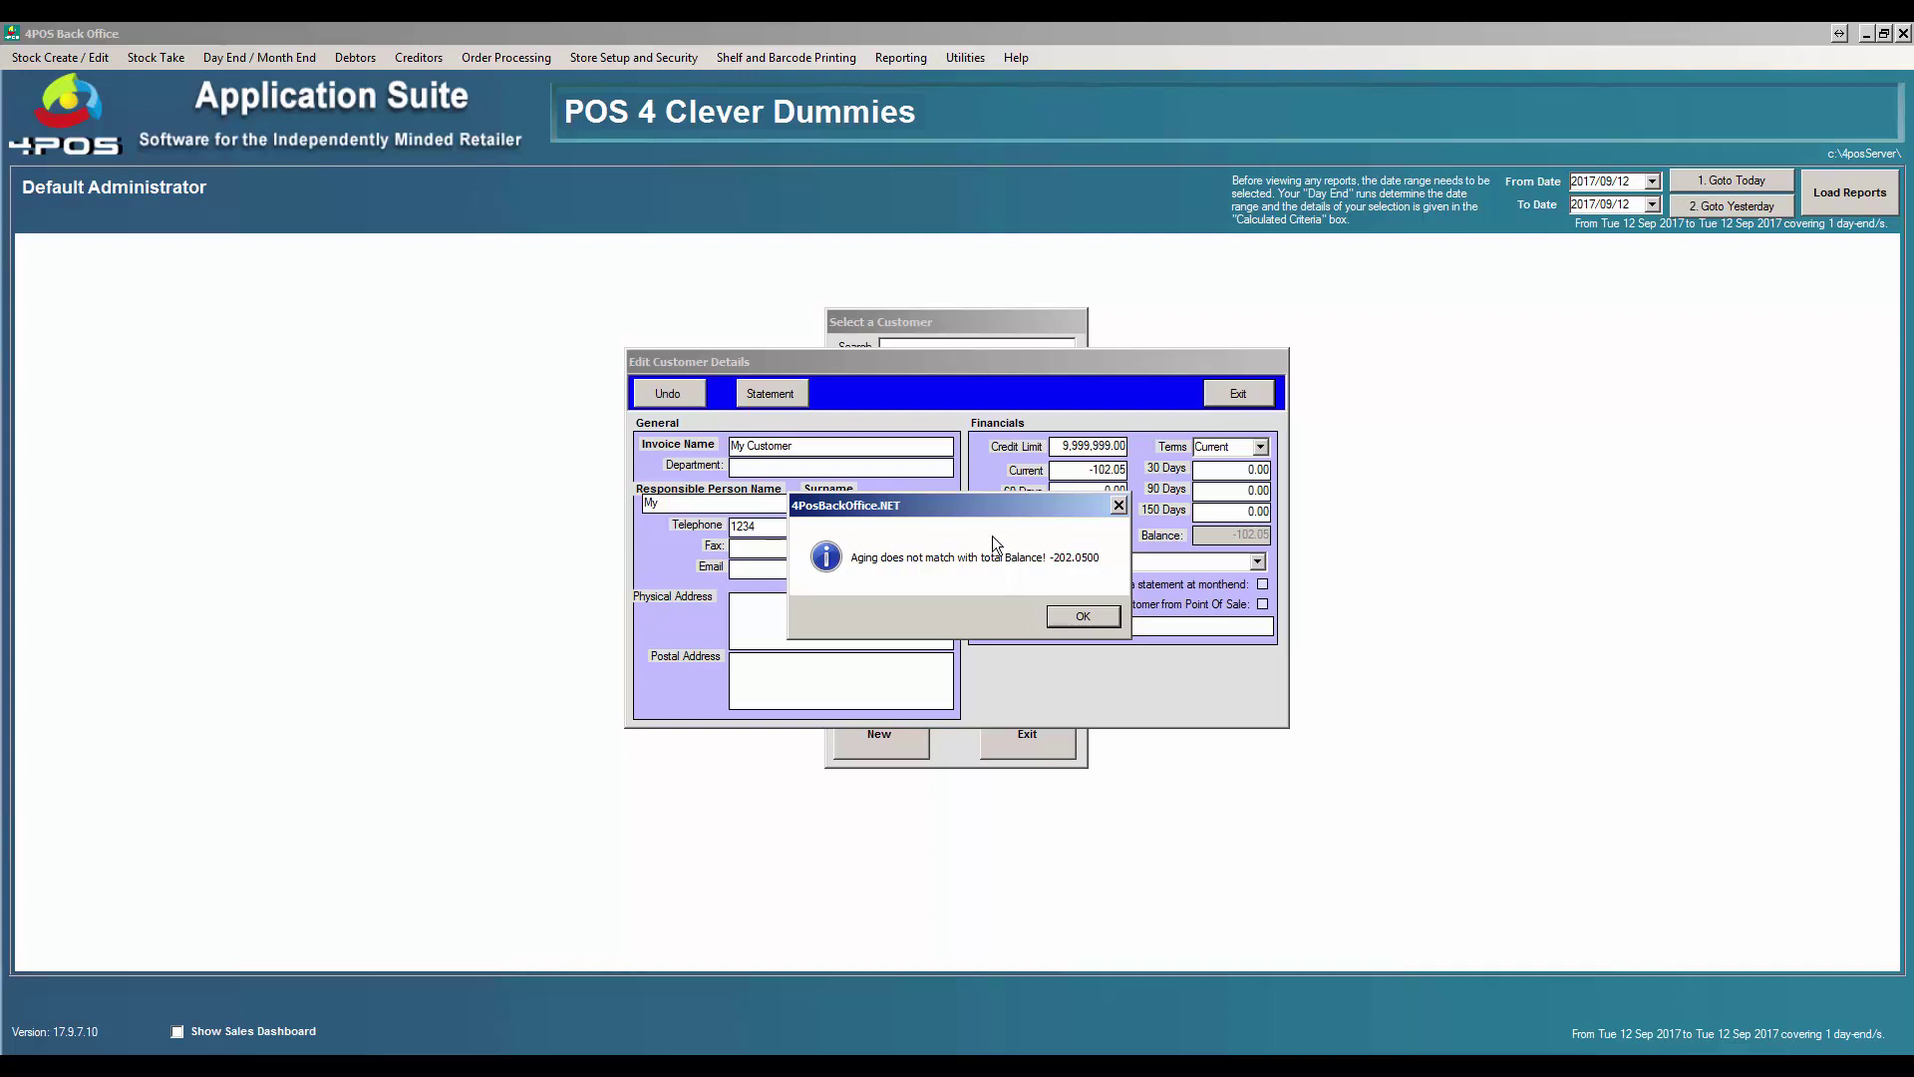
pyautogui.moveTo(1007, 511); pyautogui.dragTo(568, 468)
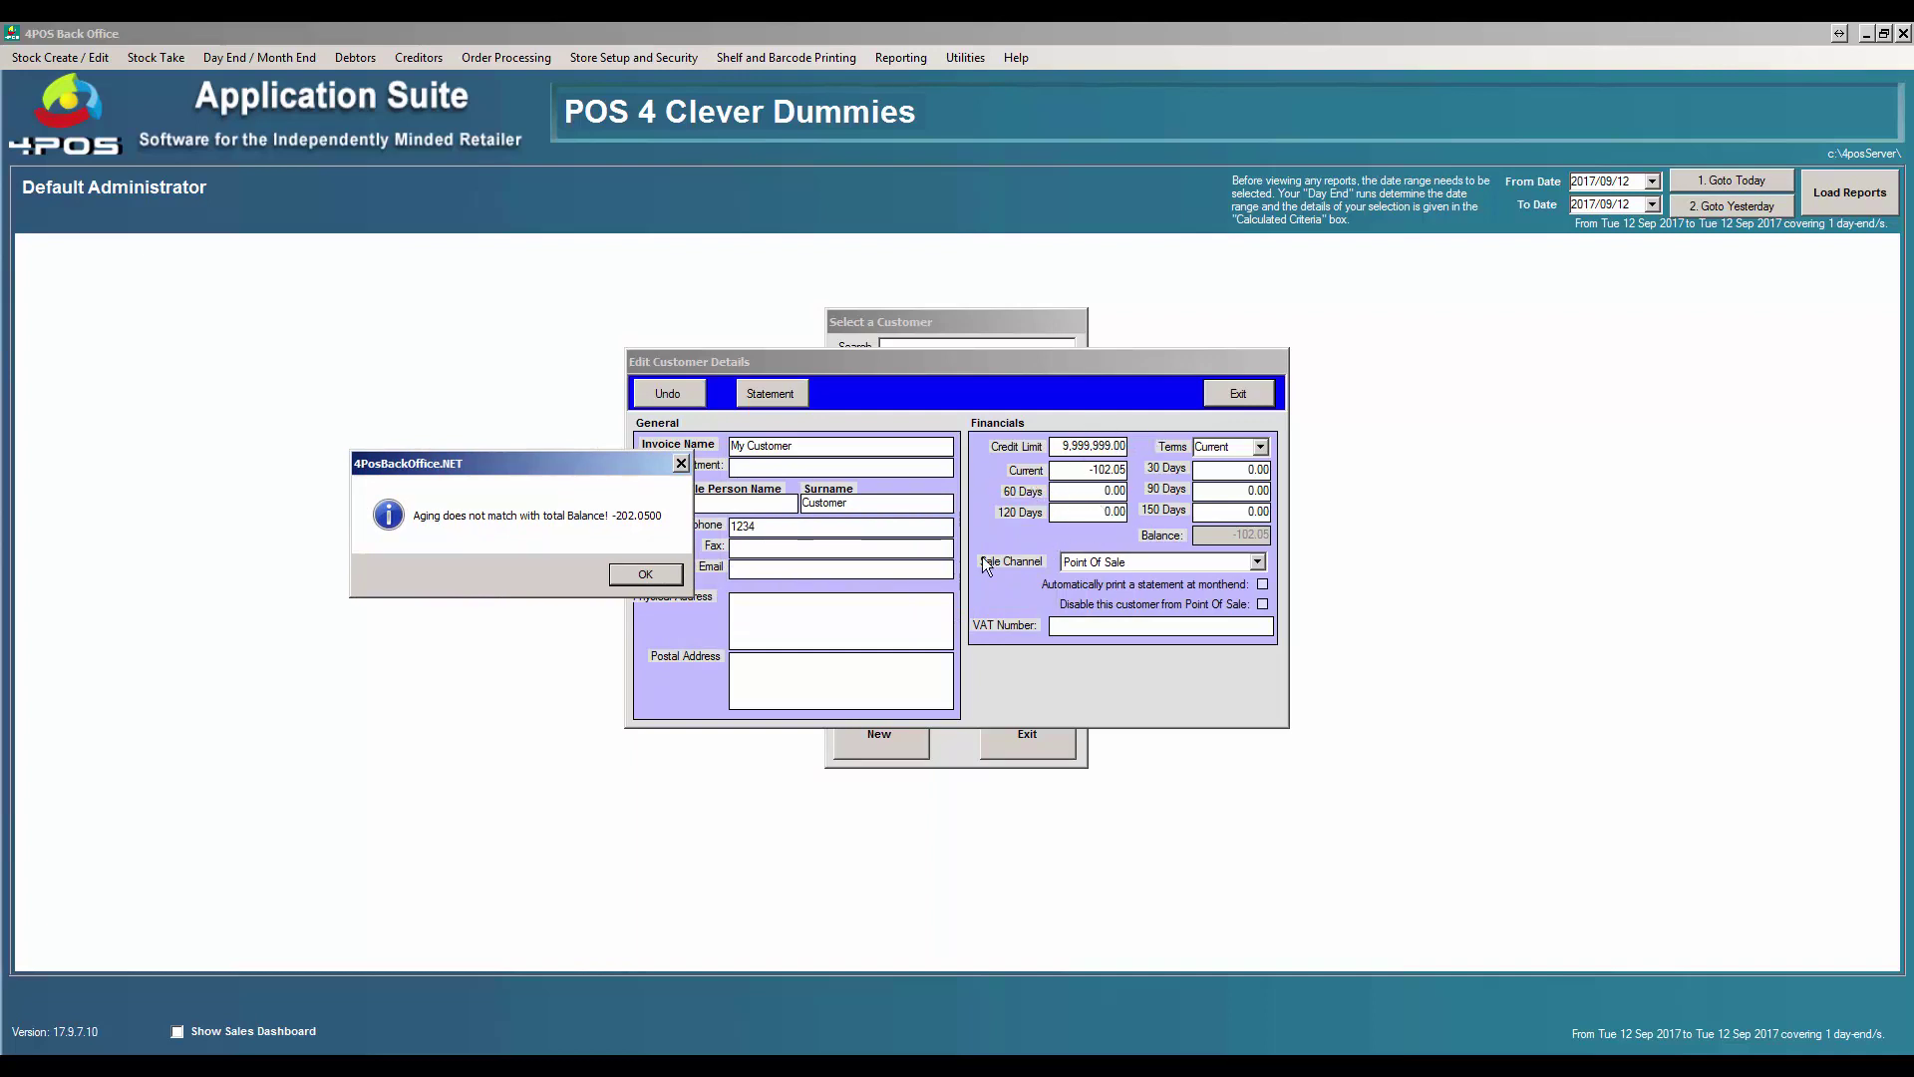
# Step: Reopen My Customer's statement to verify the R -100.00 payment and R -202.05 balance, then close all
pyautogui.click(646, 575)
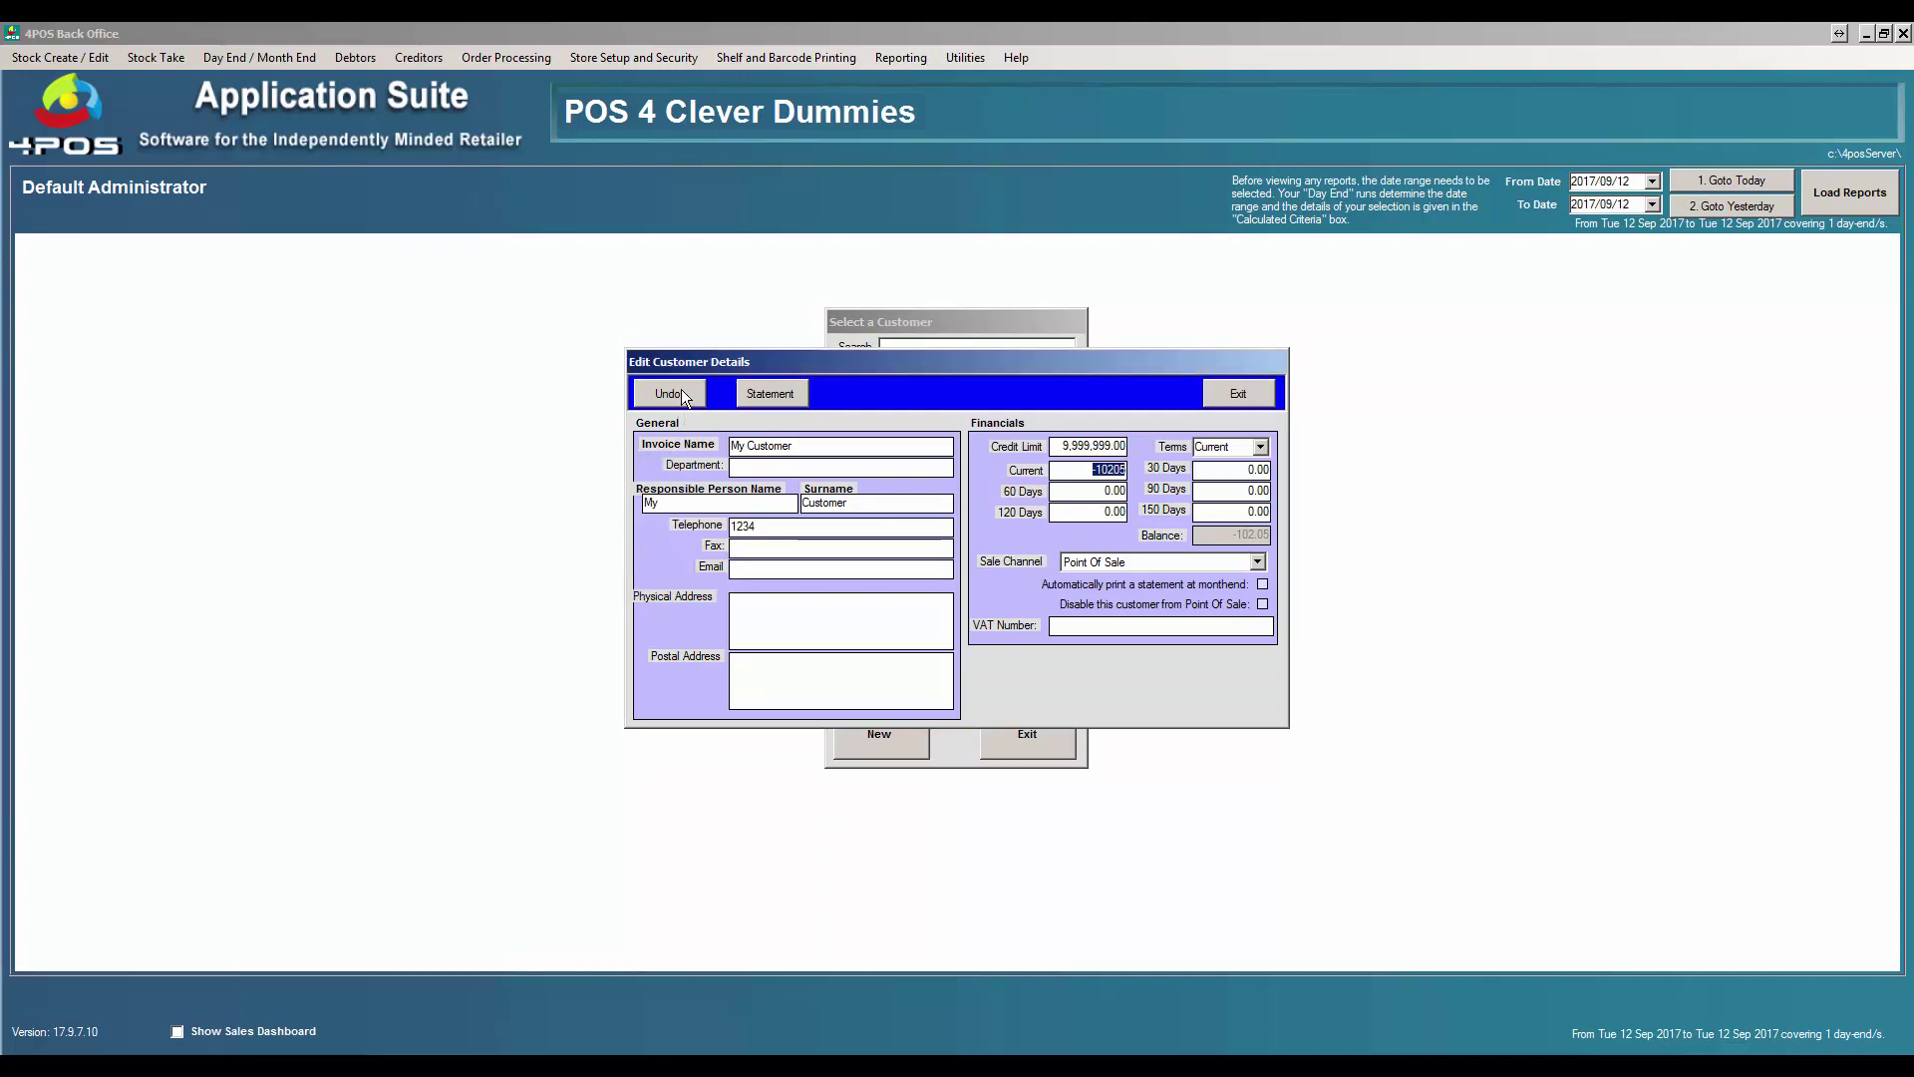
pyautogui.click(681, 392)
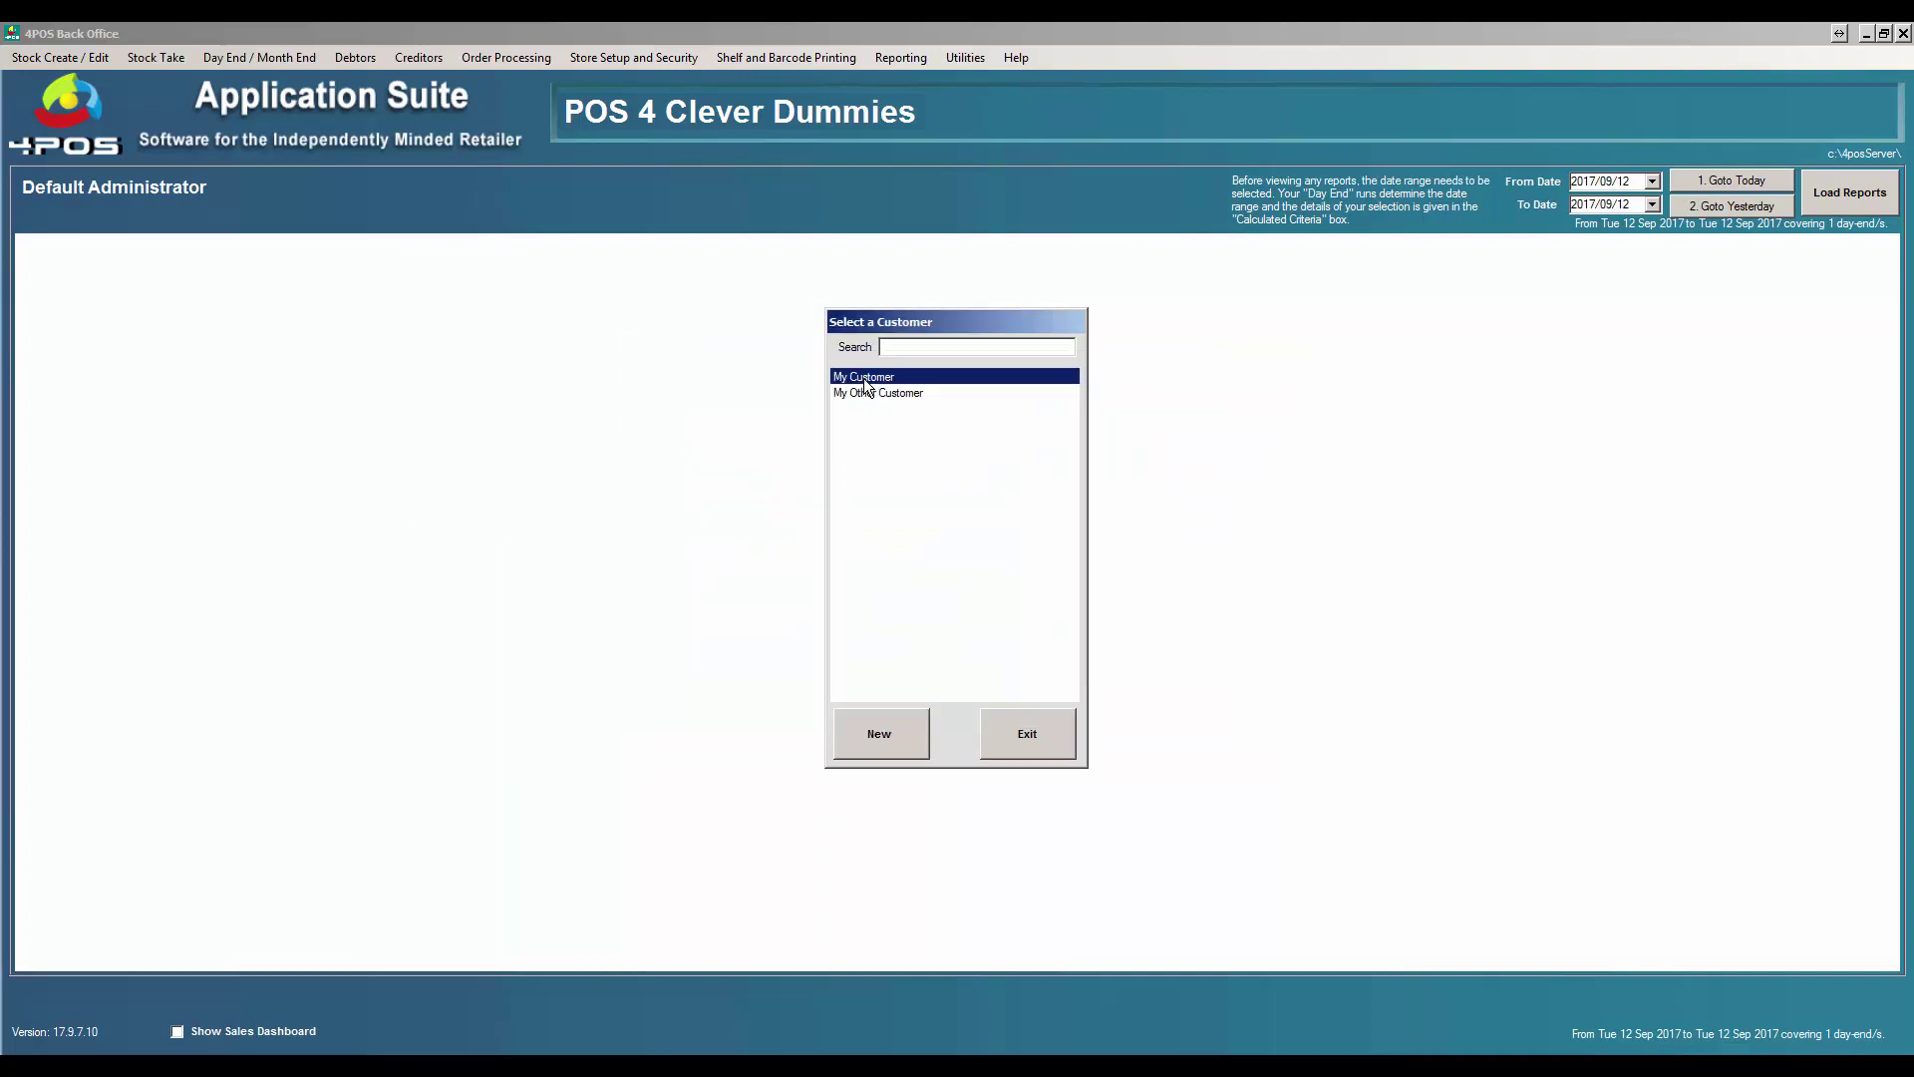
pyautogui.doubleClick(865, 384)
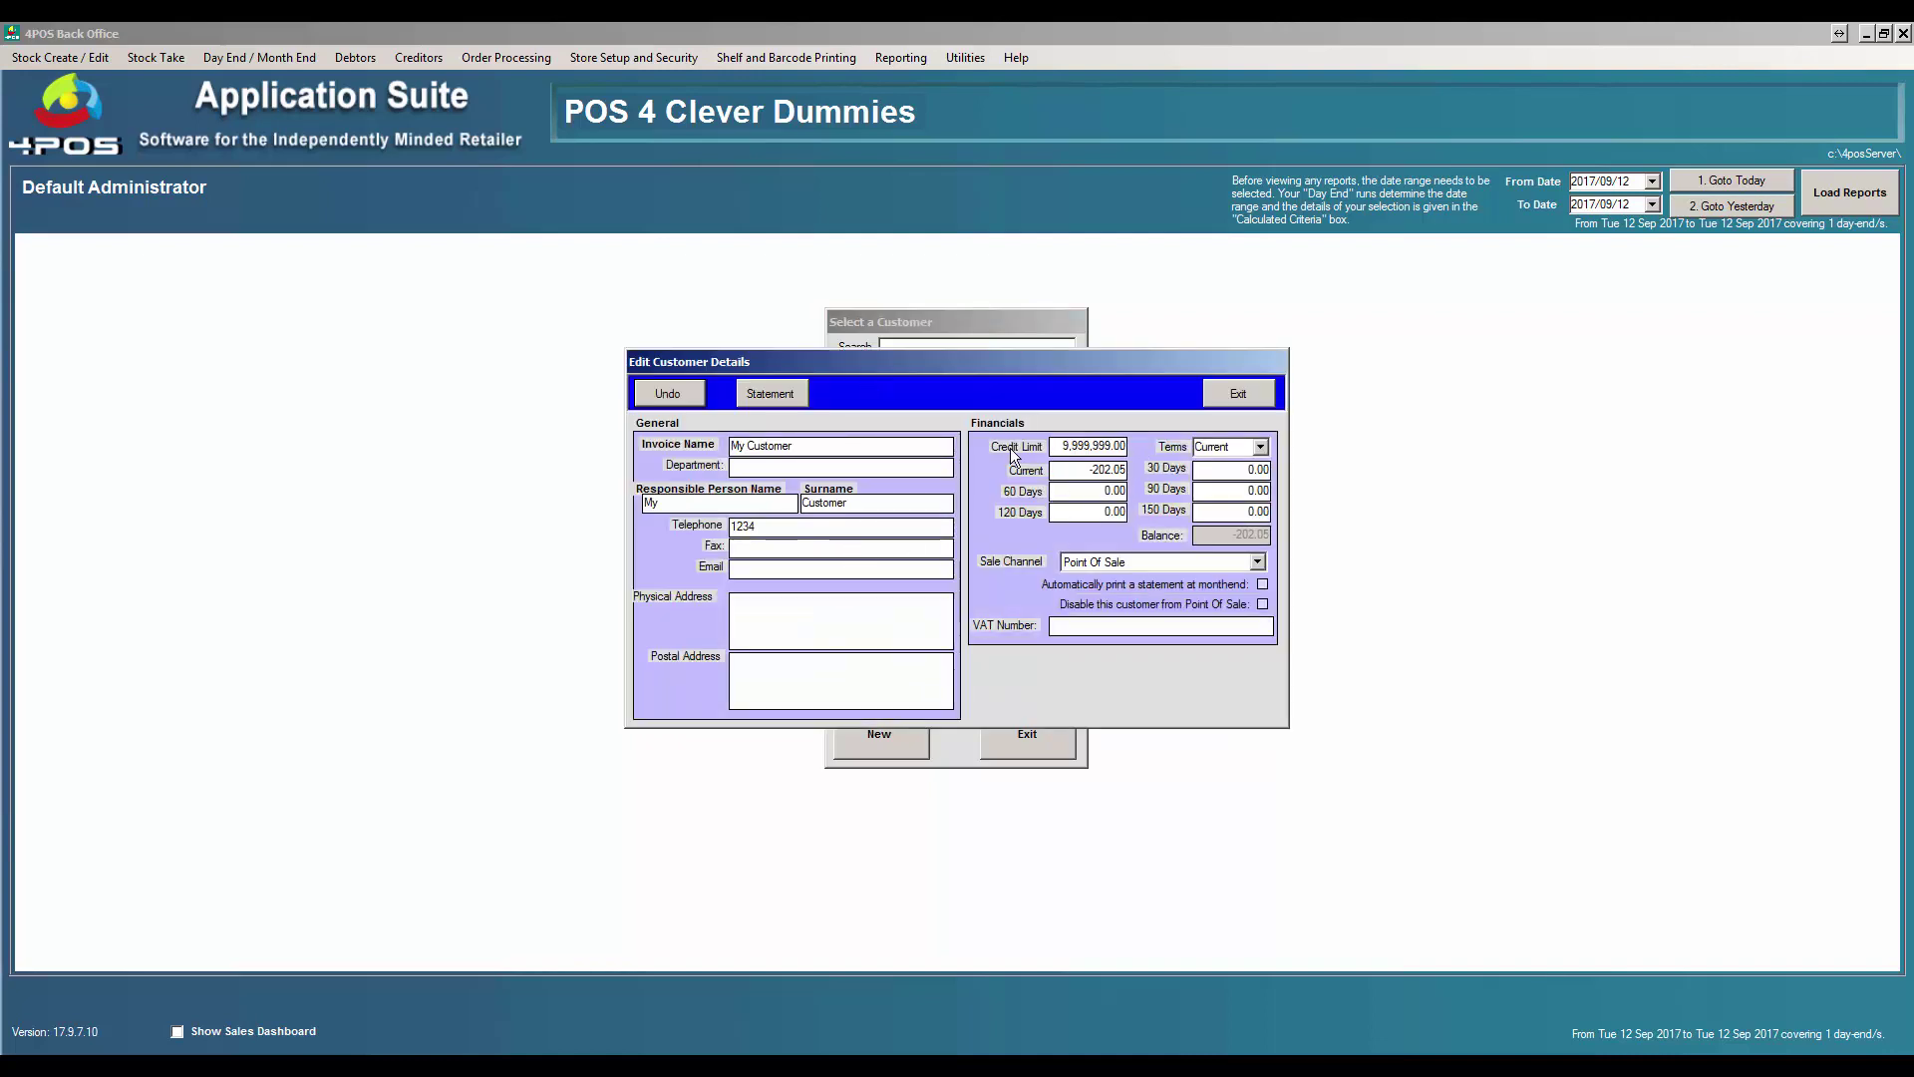
pyautogui.click(796, 394)
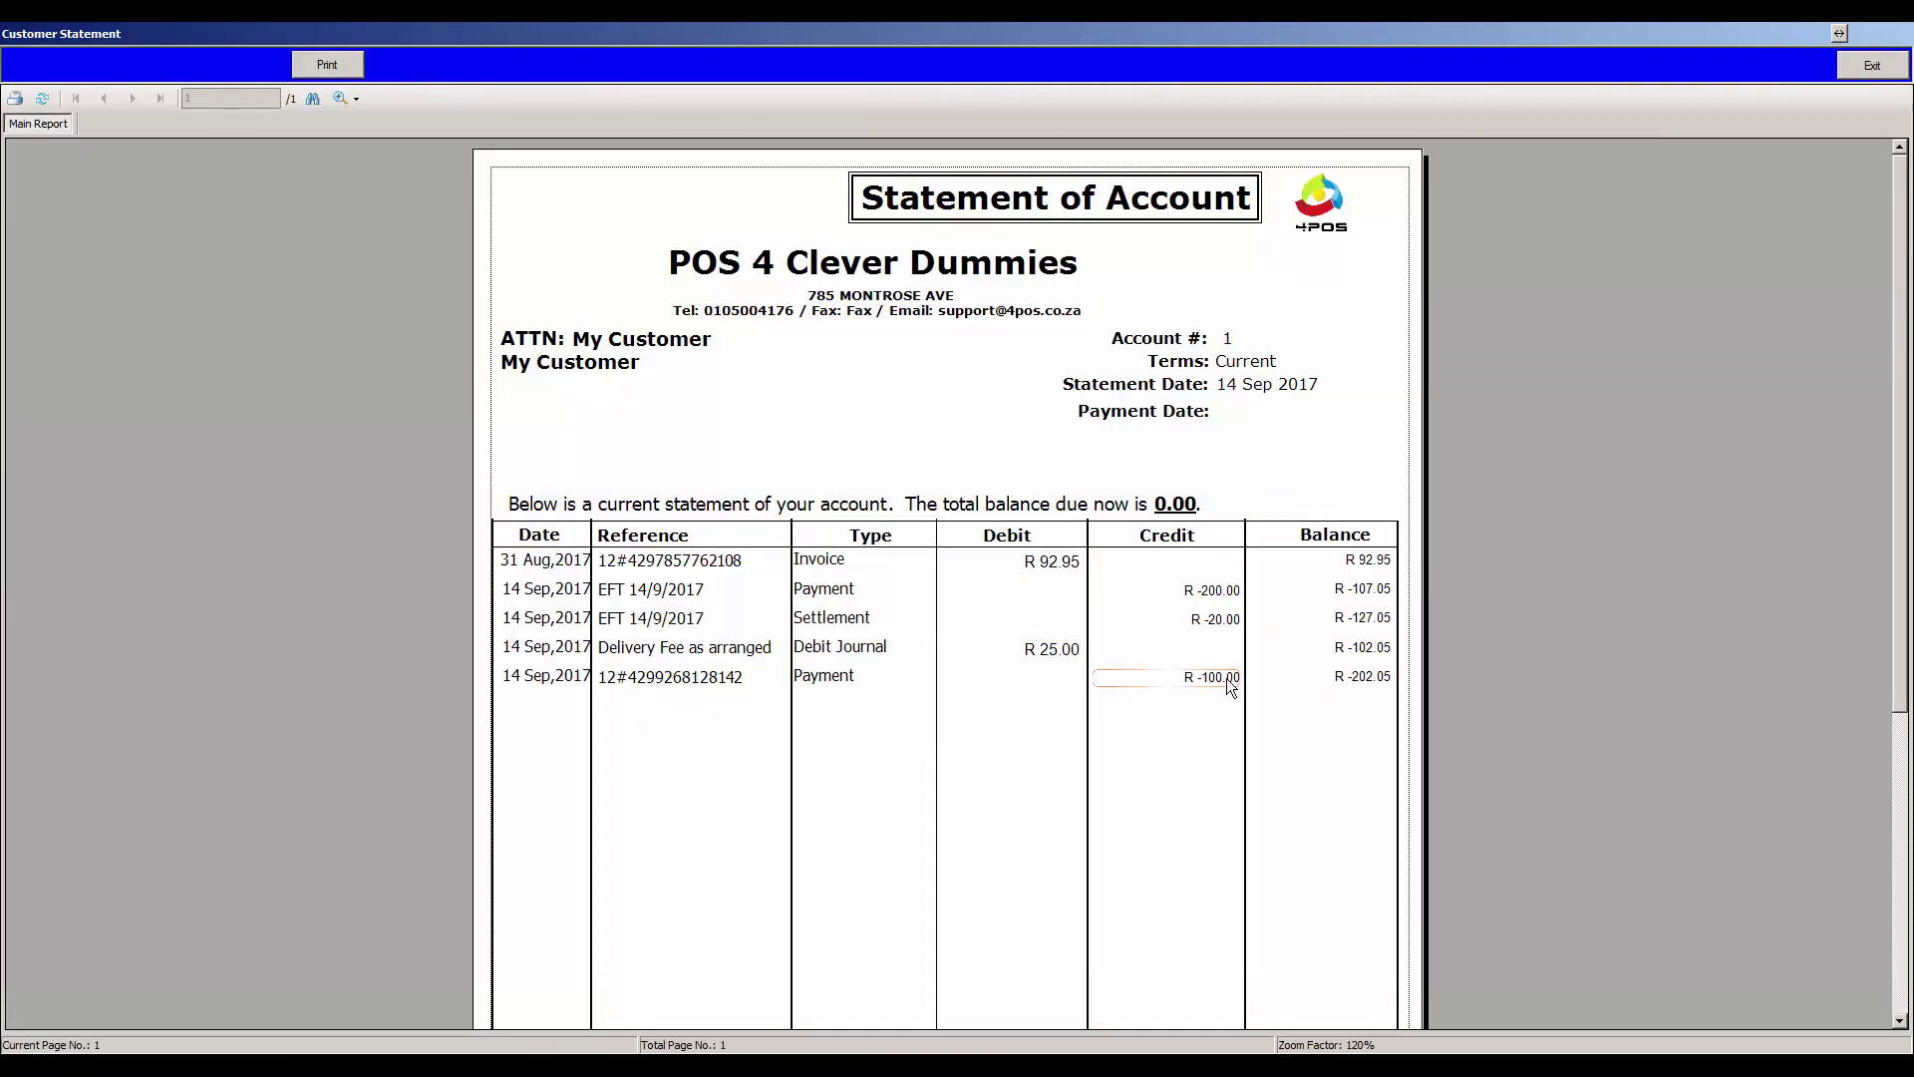
pyautogui.click(1229, 680)
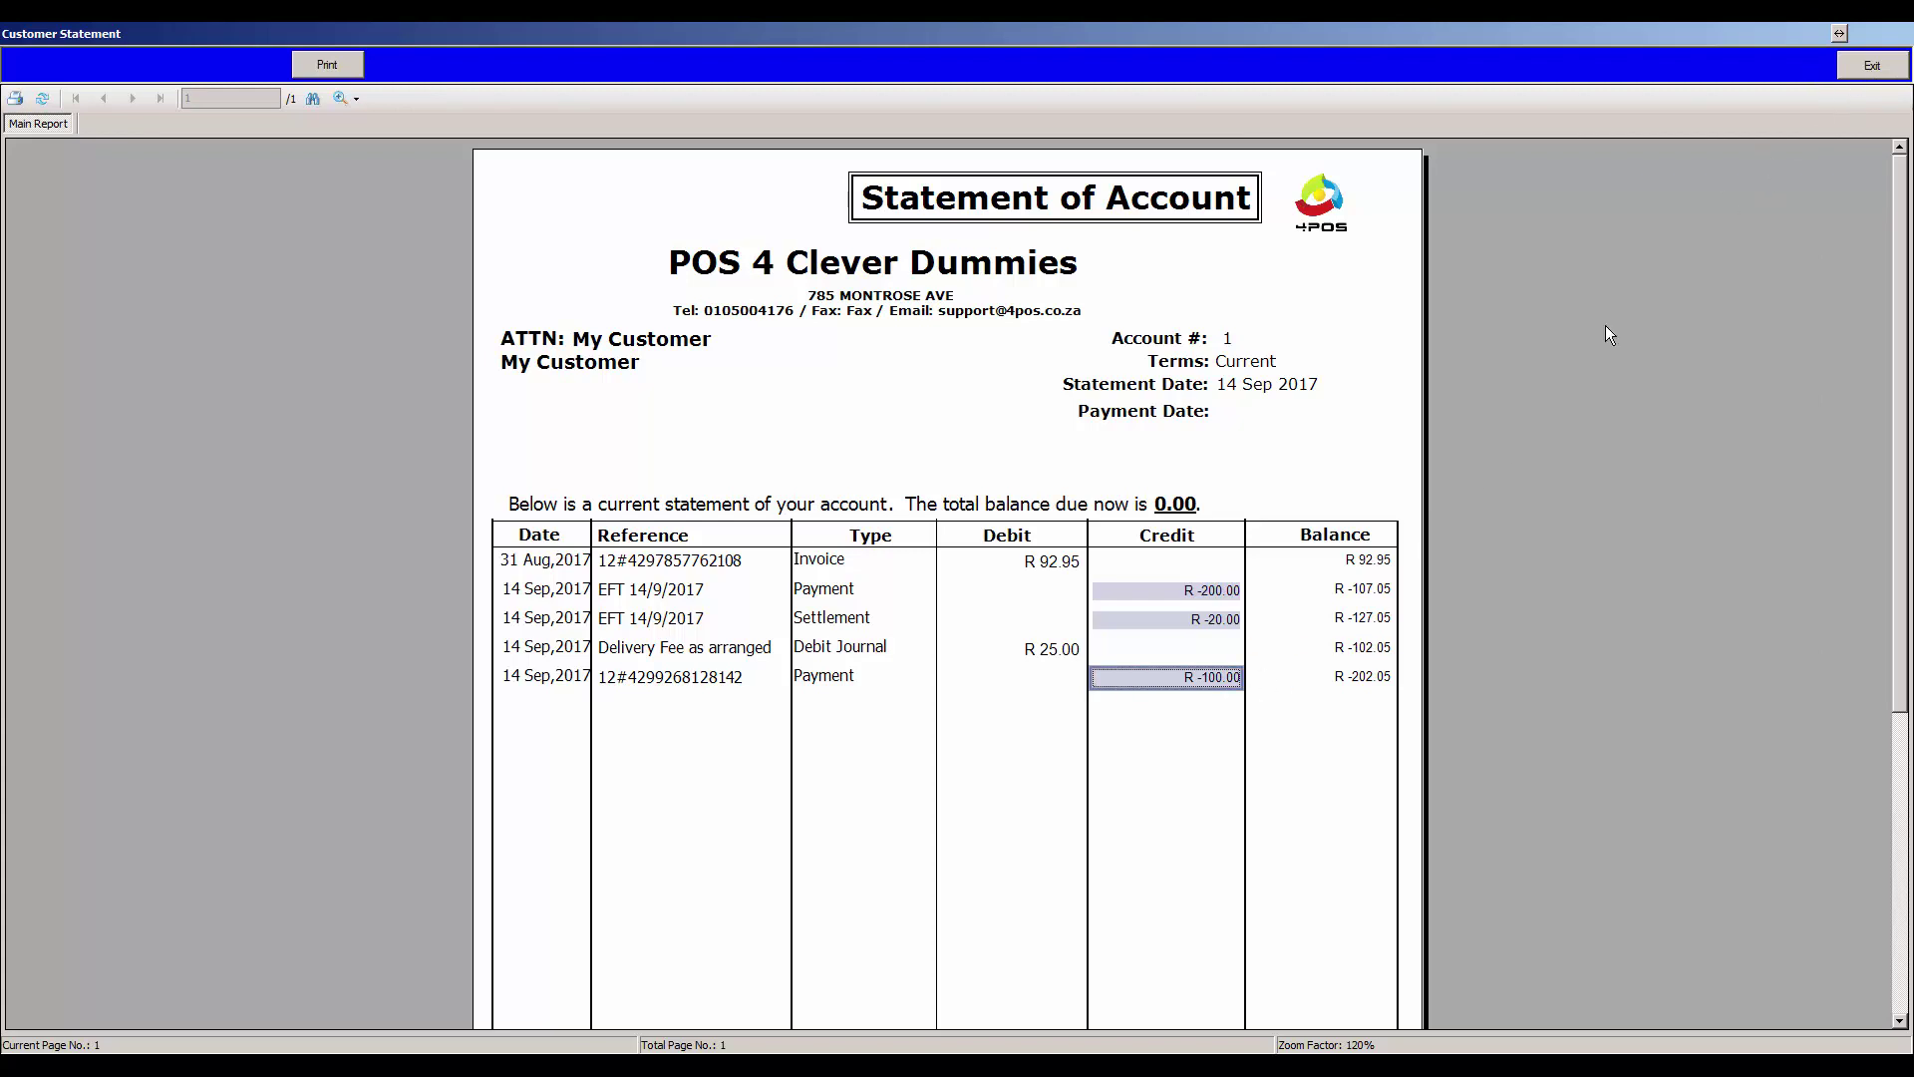
pyautogui.click(1863, 68)
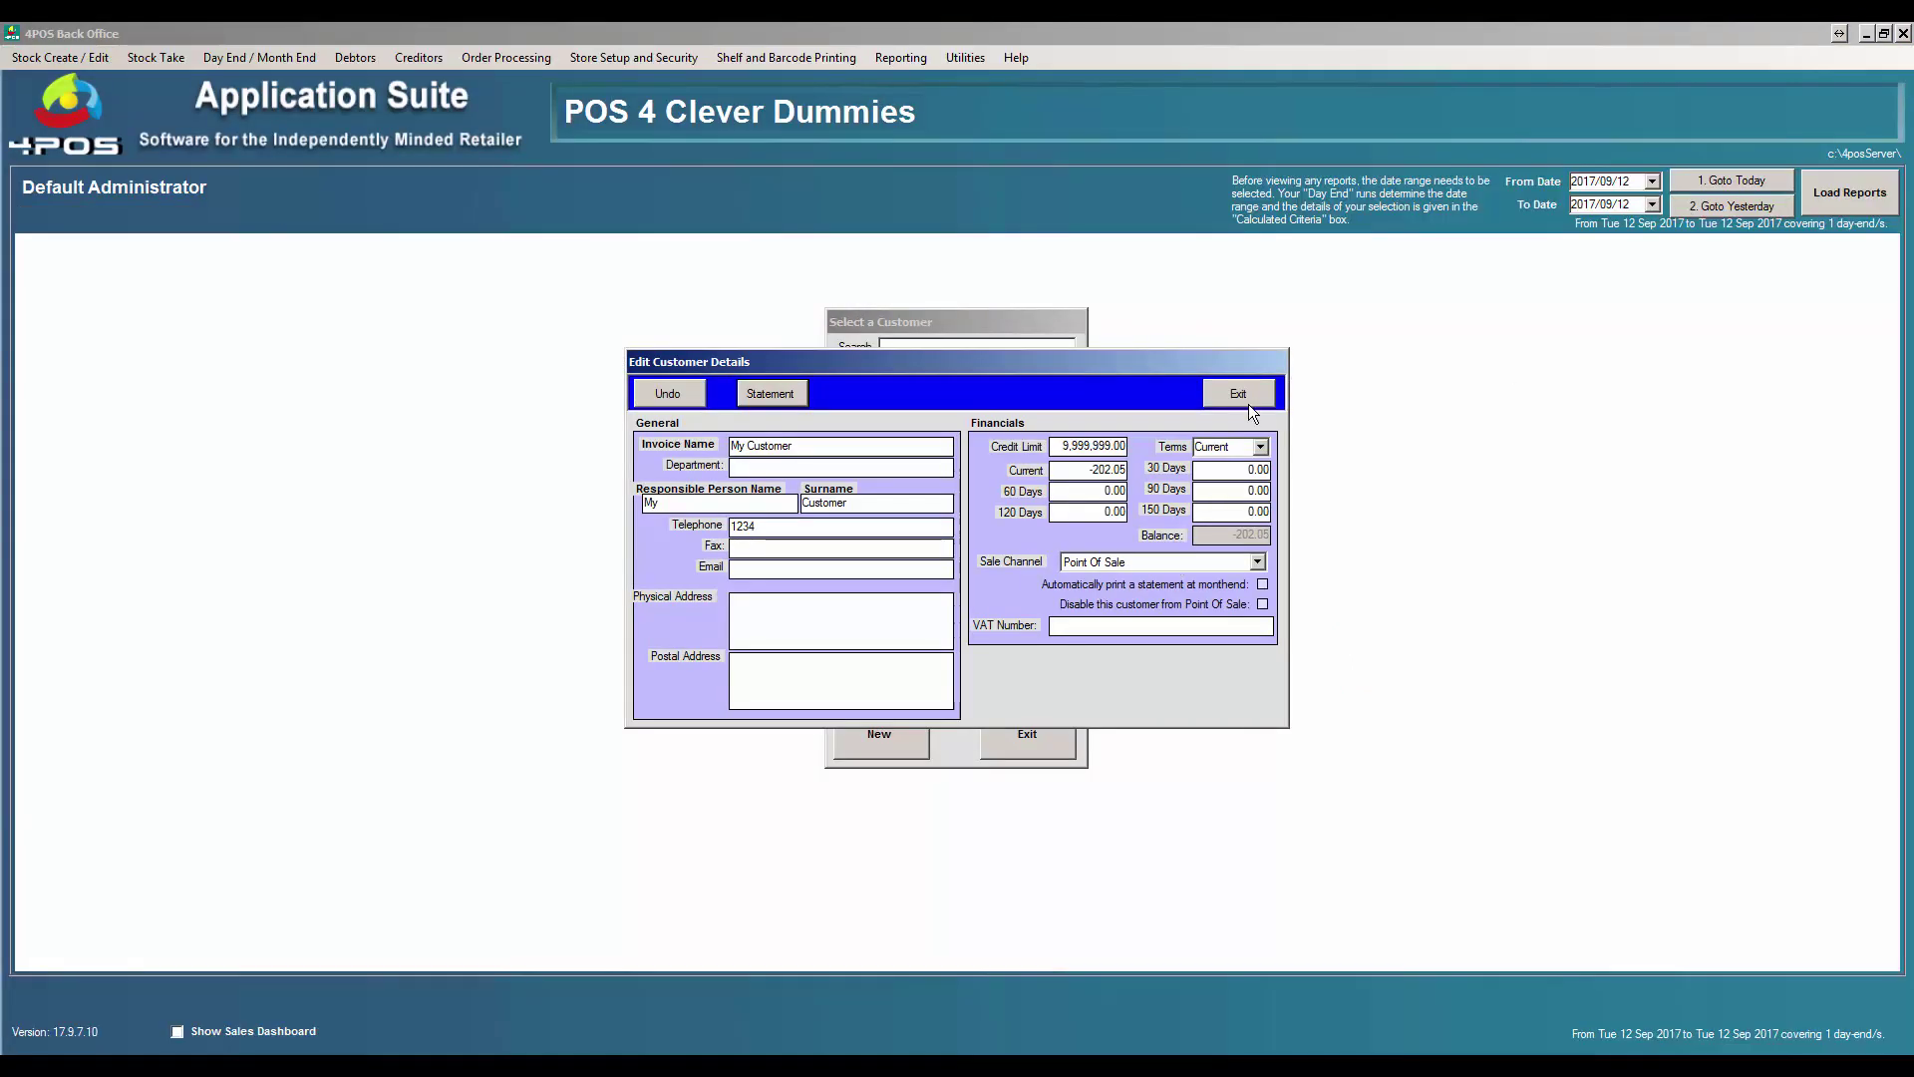
pyautogui.press('Escape')
pyautogui.click(1027, 734)
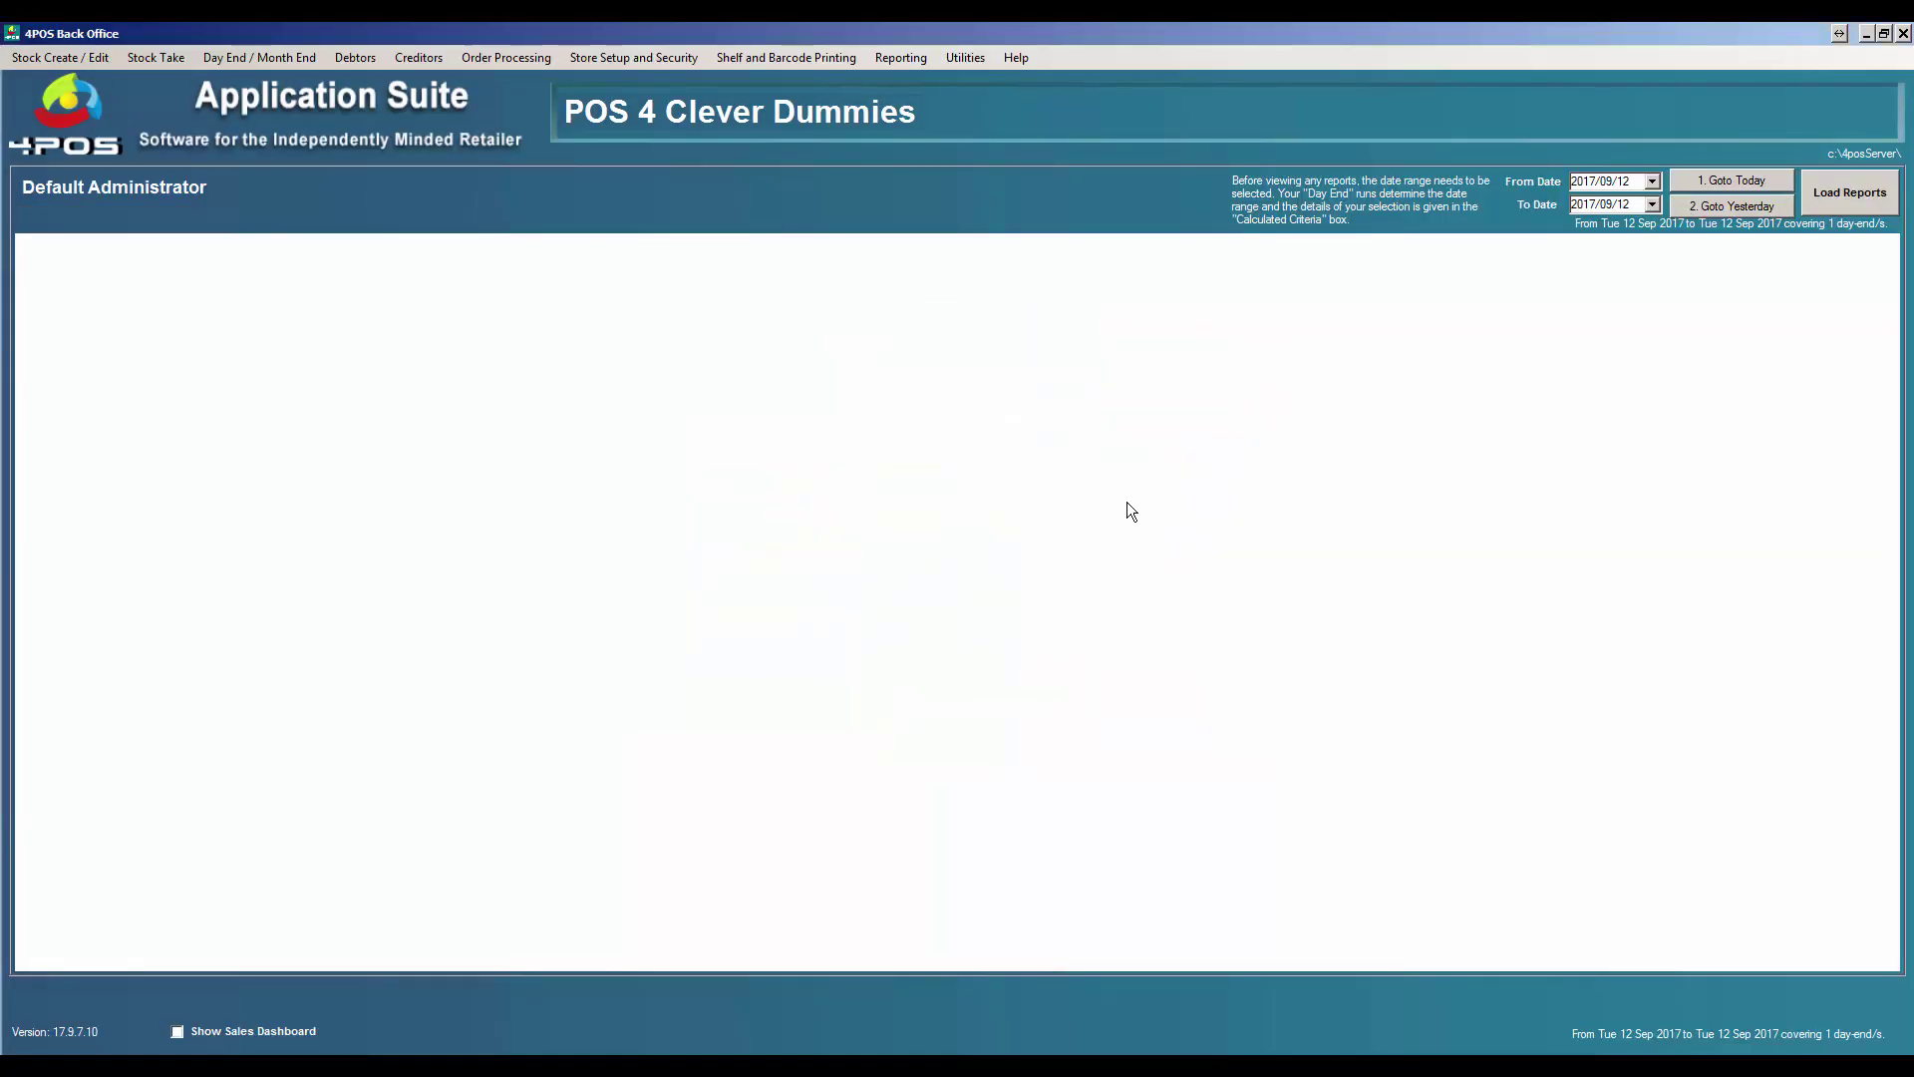
pyautogui.click(1851, 199)
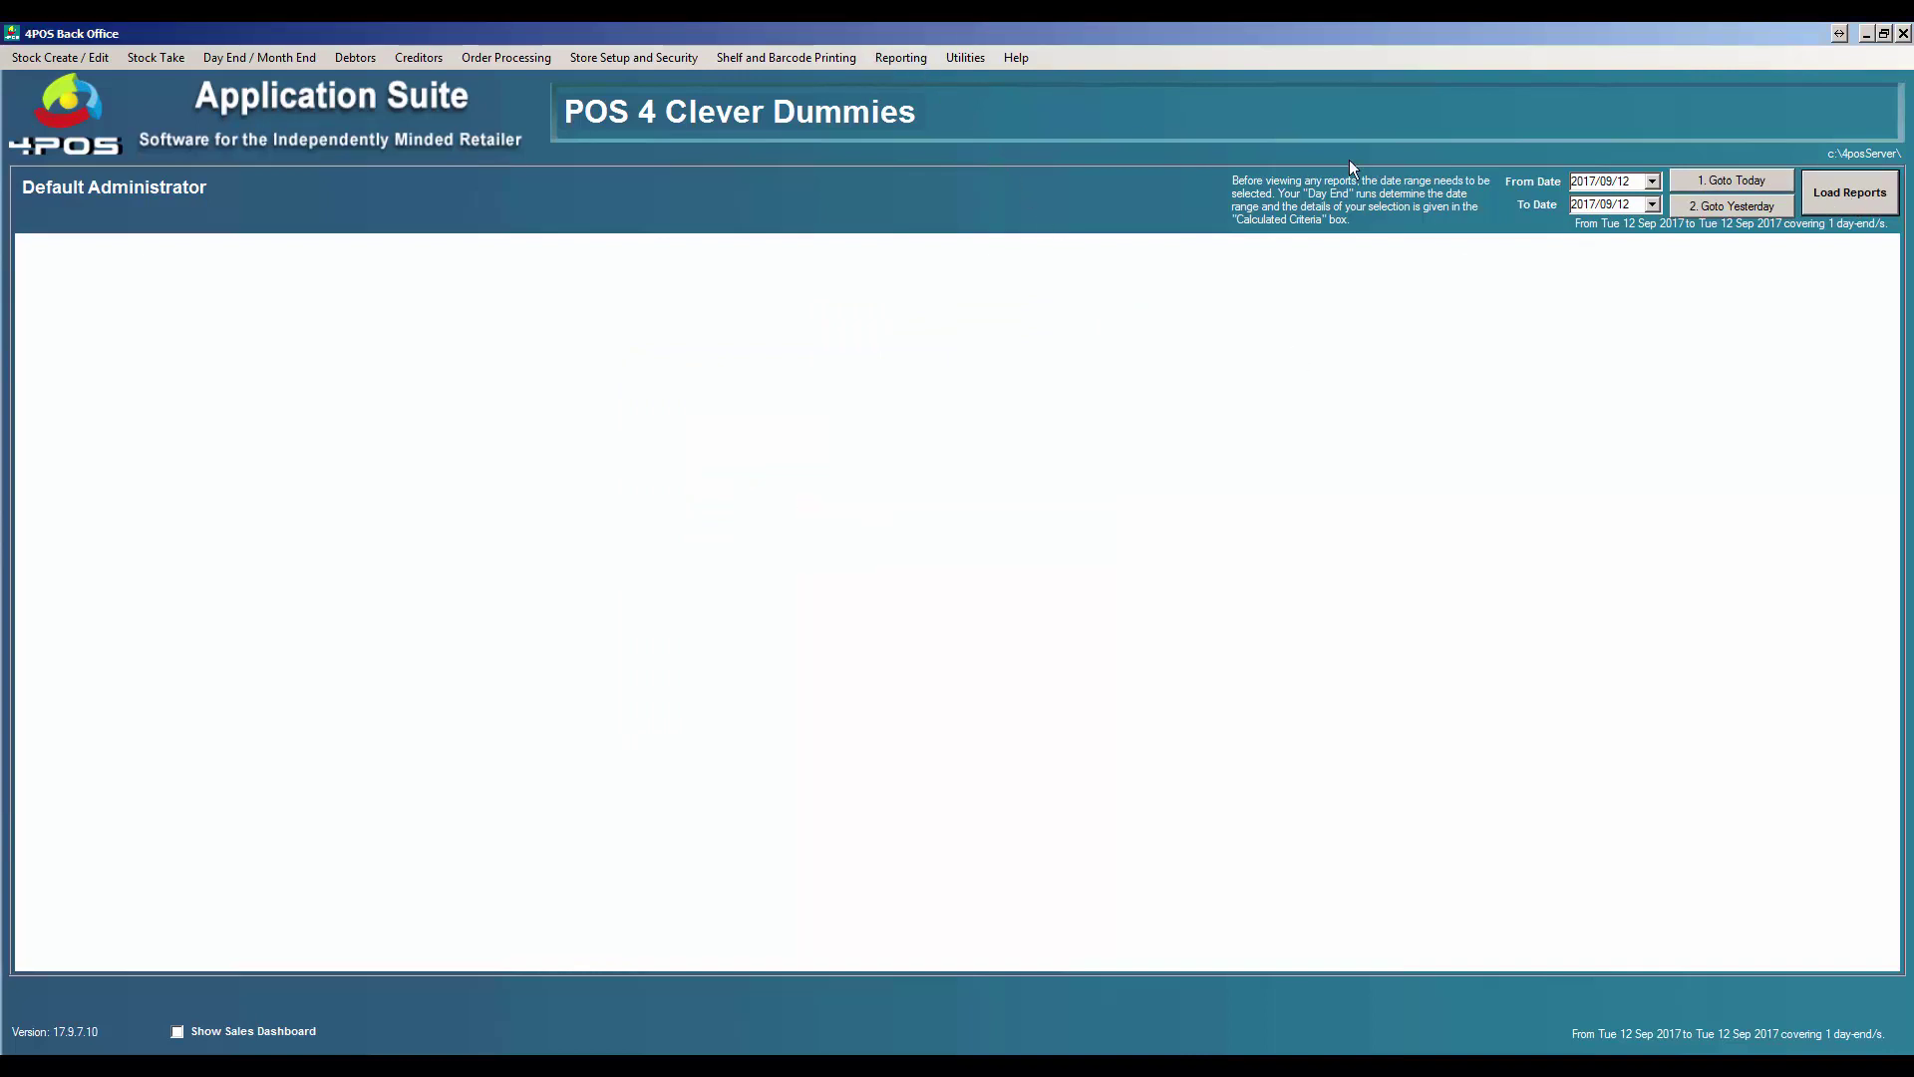
pyautogui.click(891, 56)
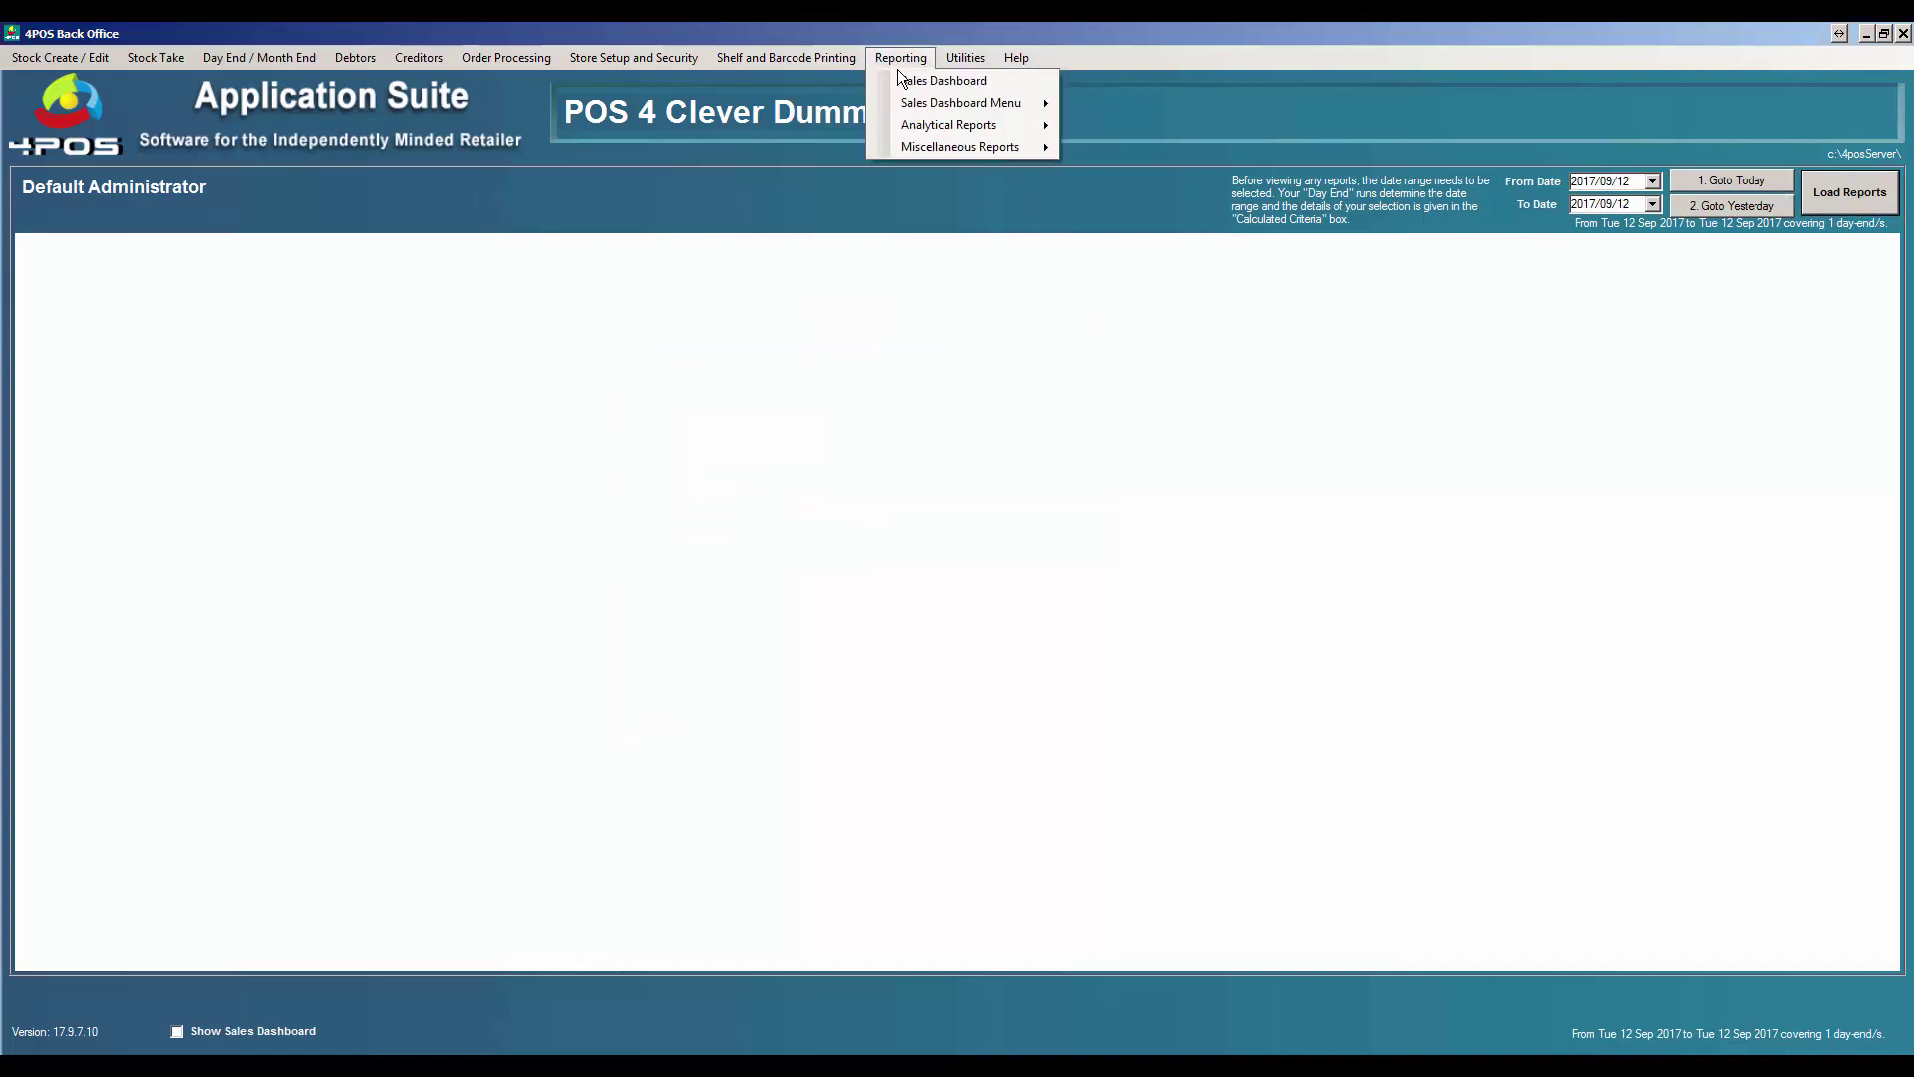
pyautogui.moveTo(944, 103)
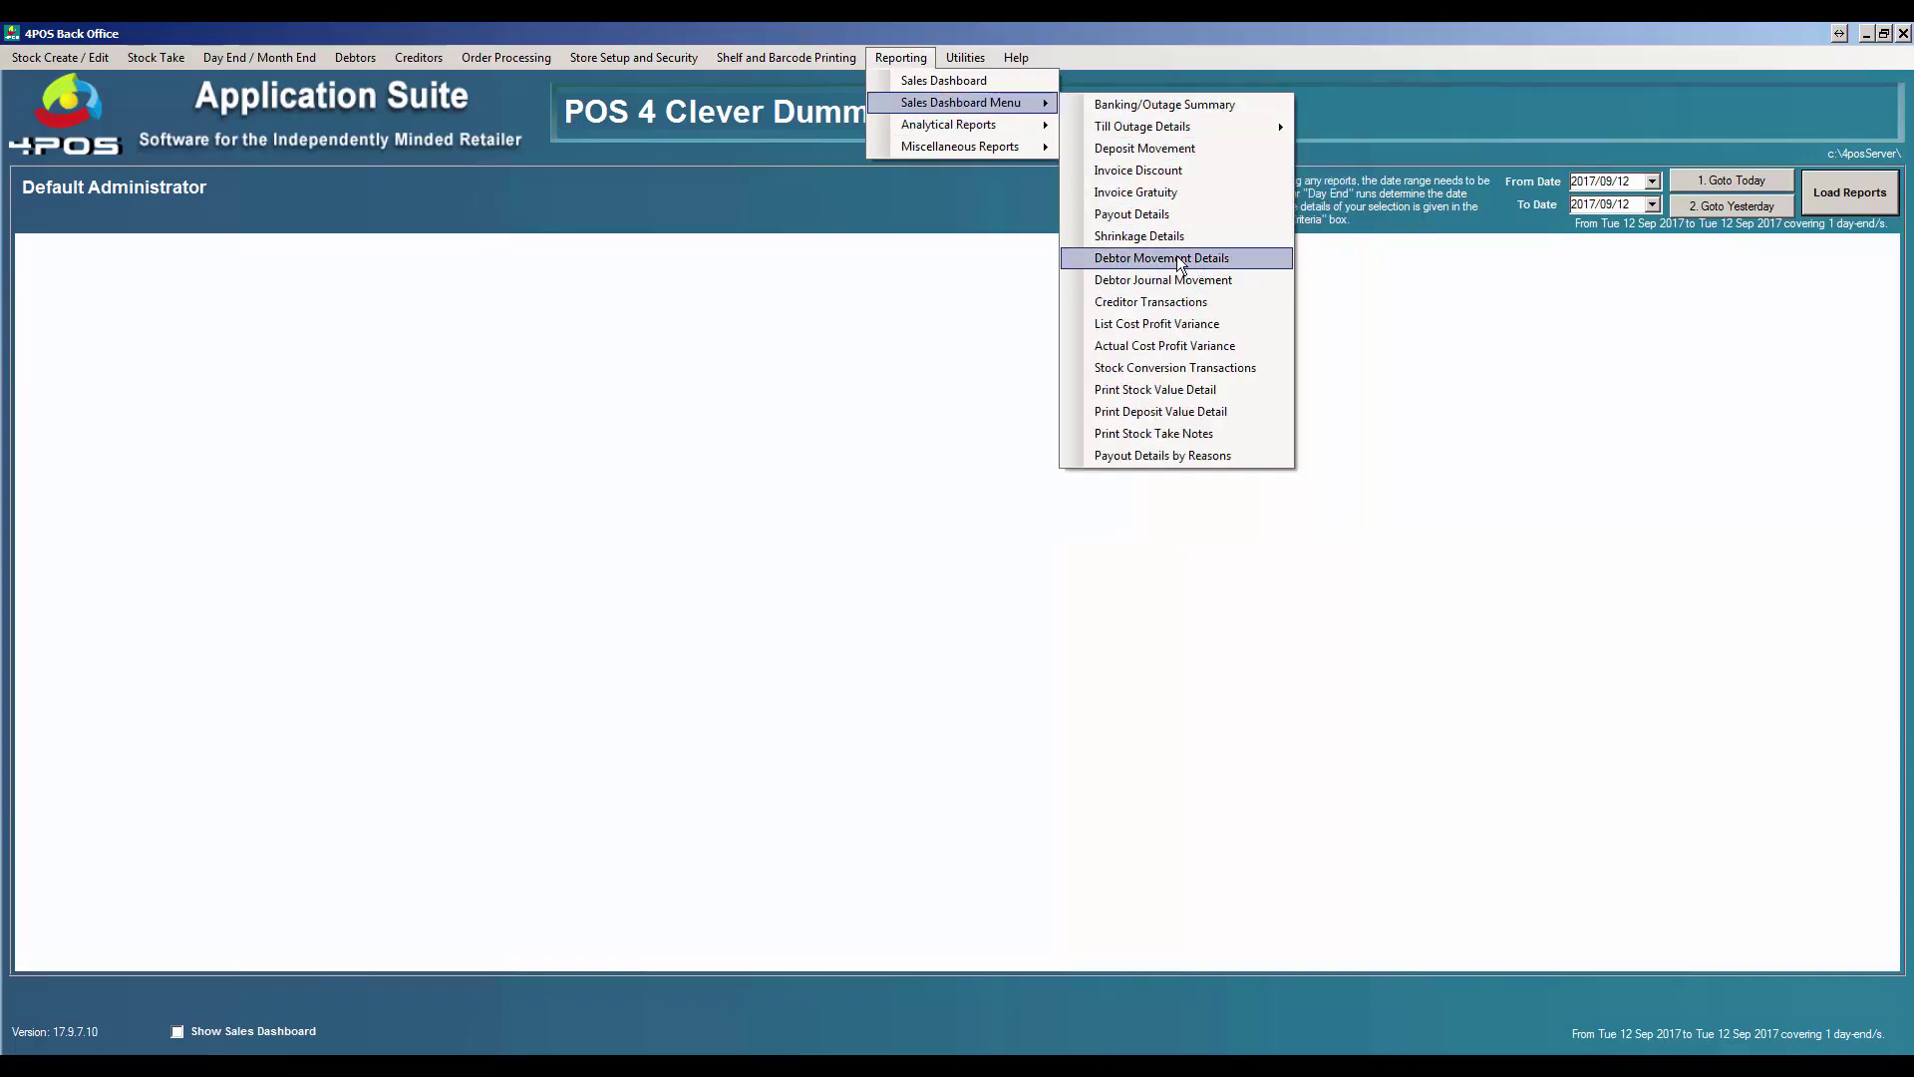
pyautogui.click(1176, 257)
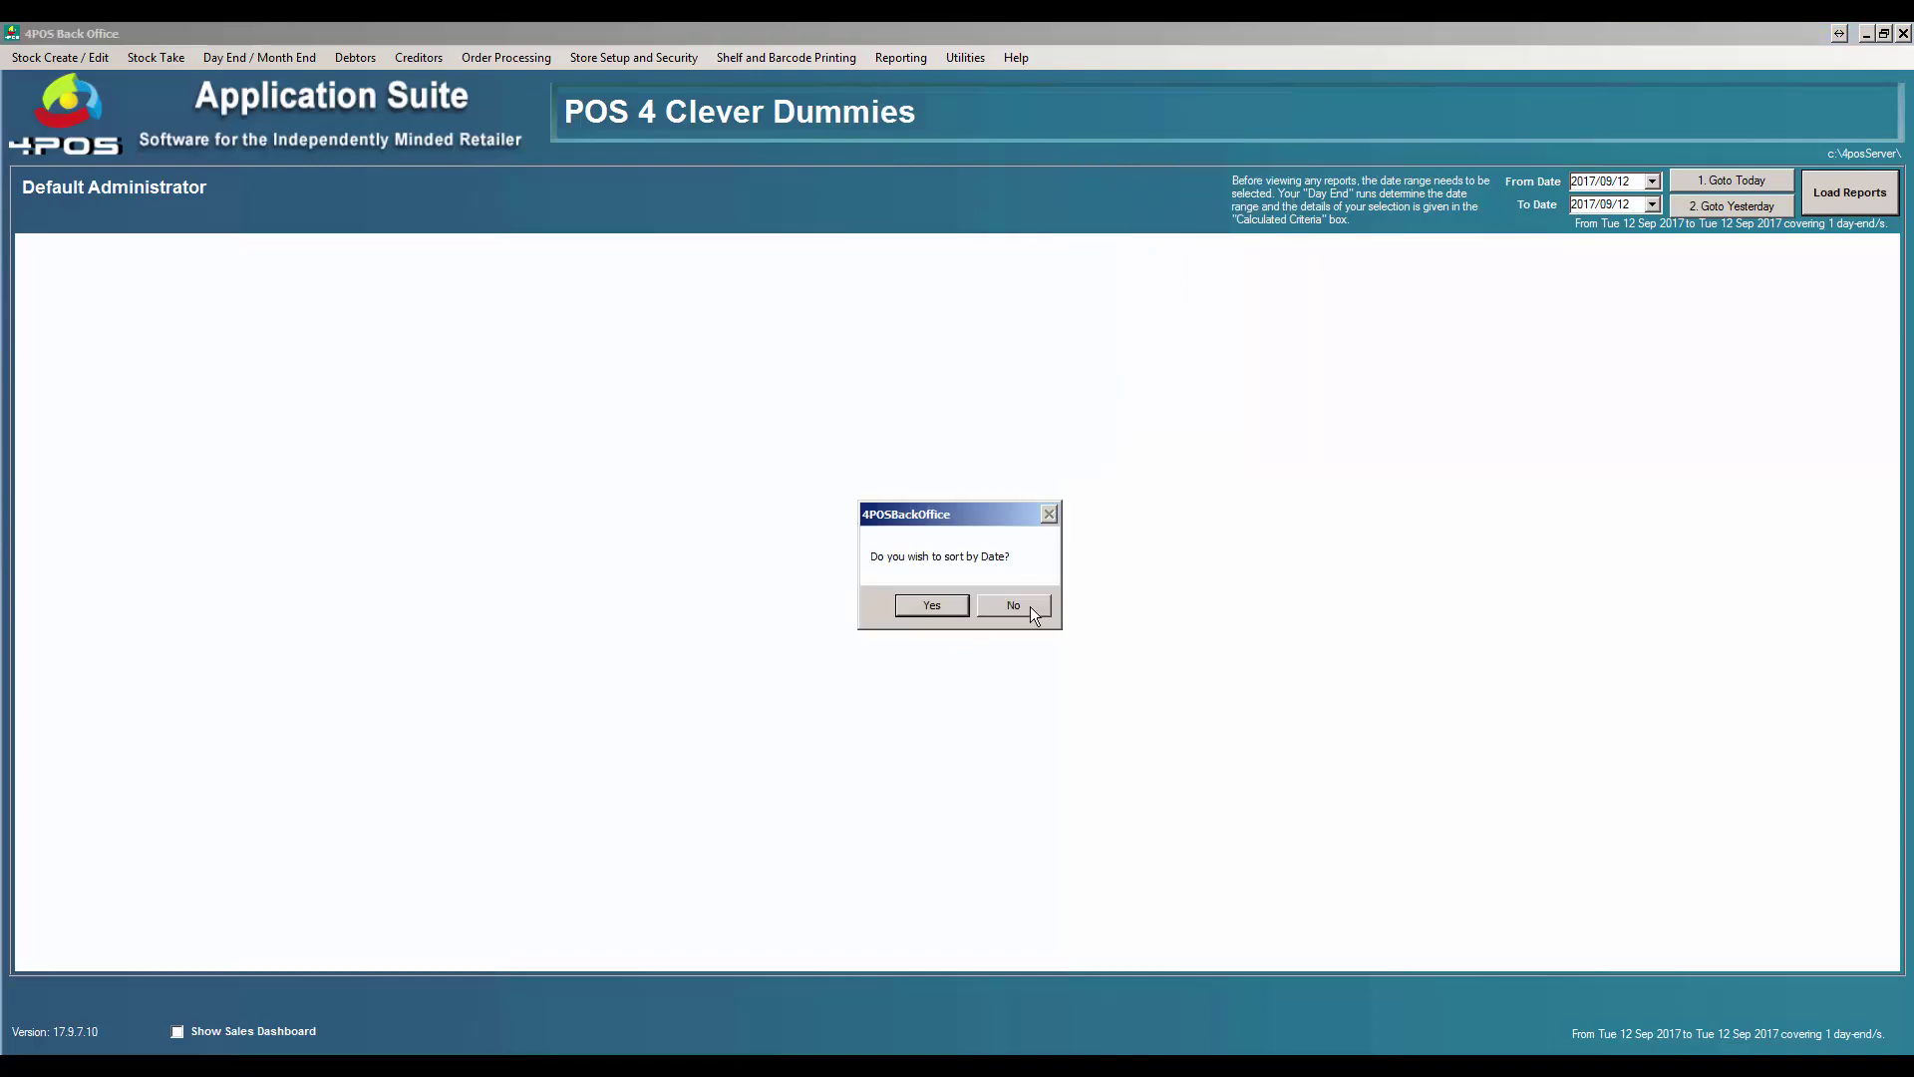
pyautogui.click(1027, 605)
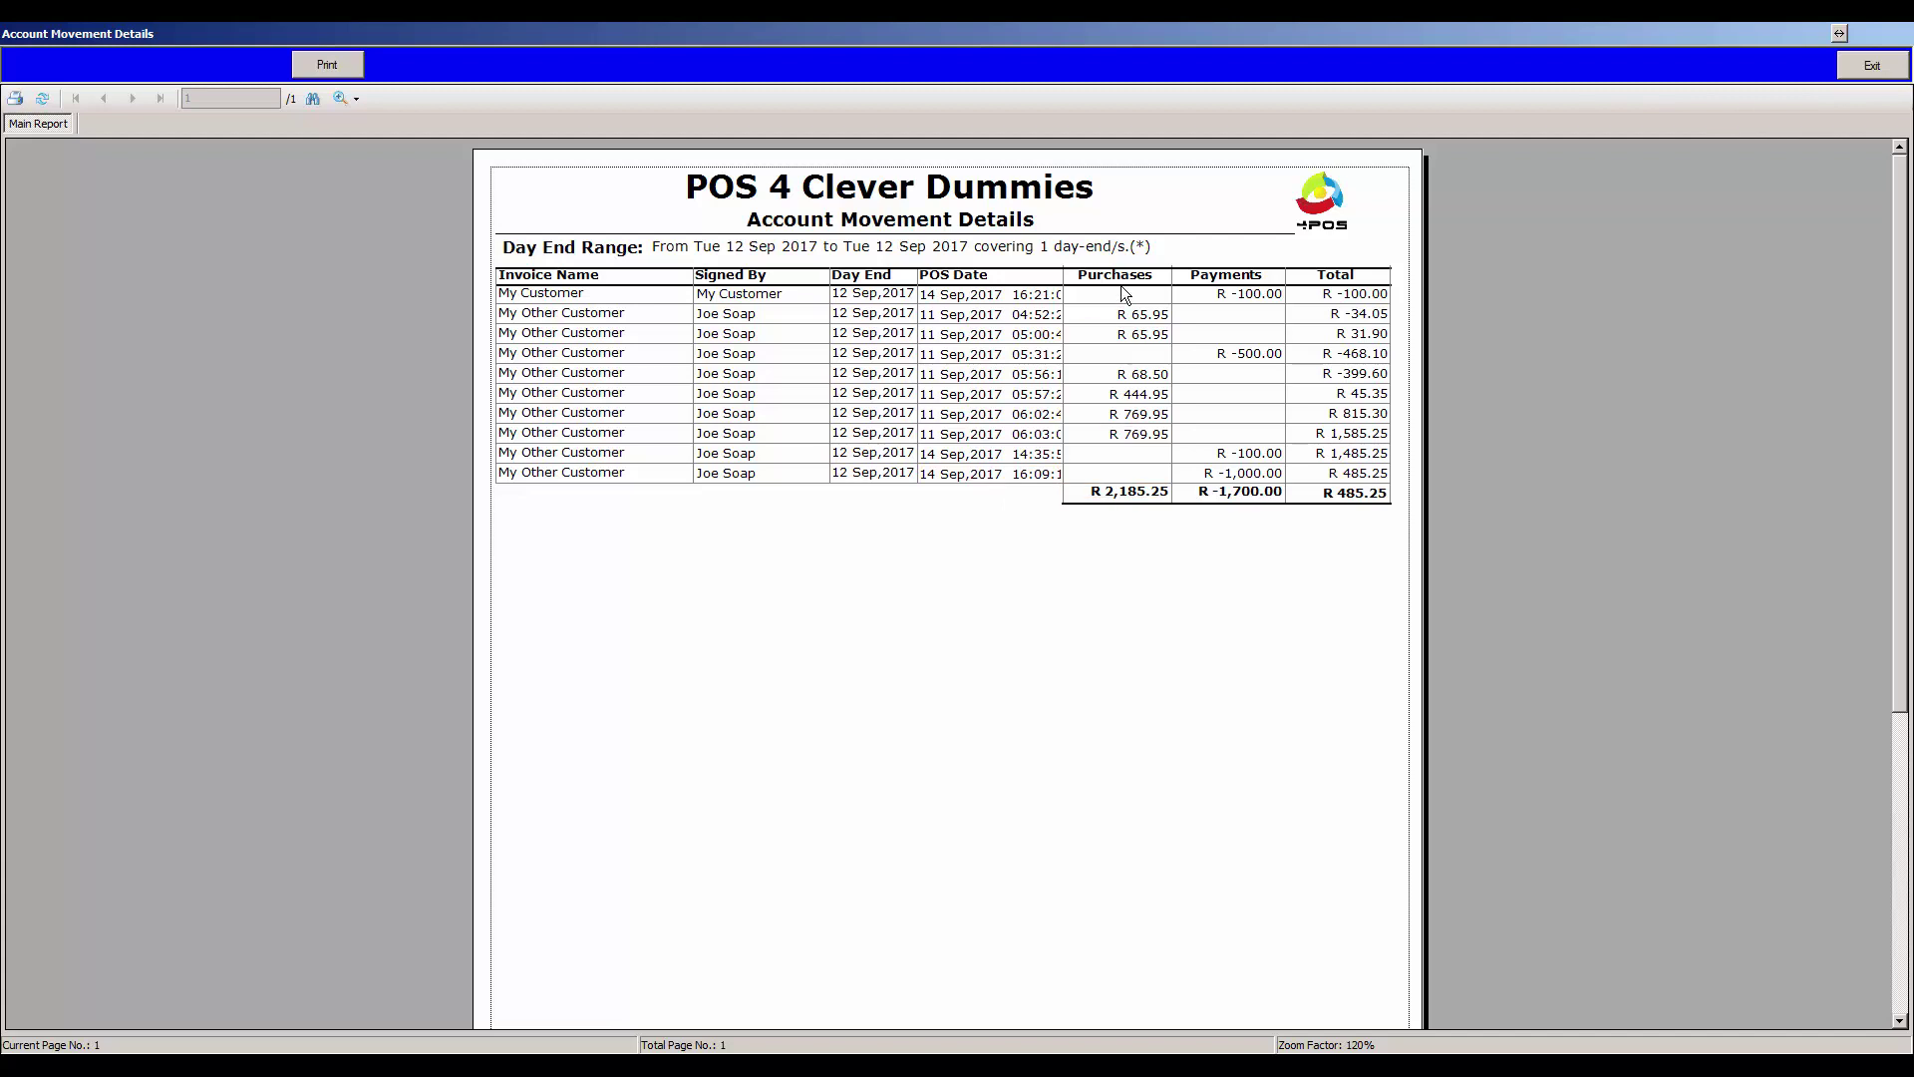
pyautogui.click(1138, 494)
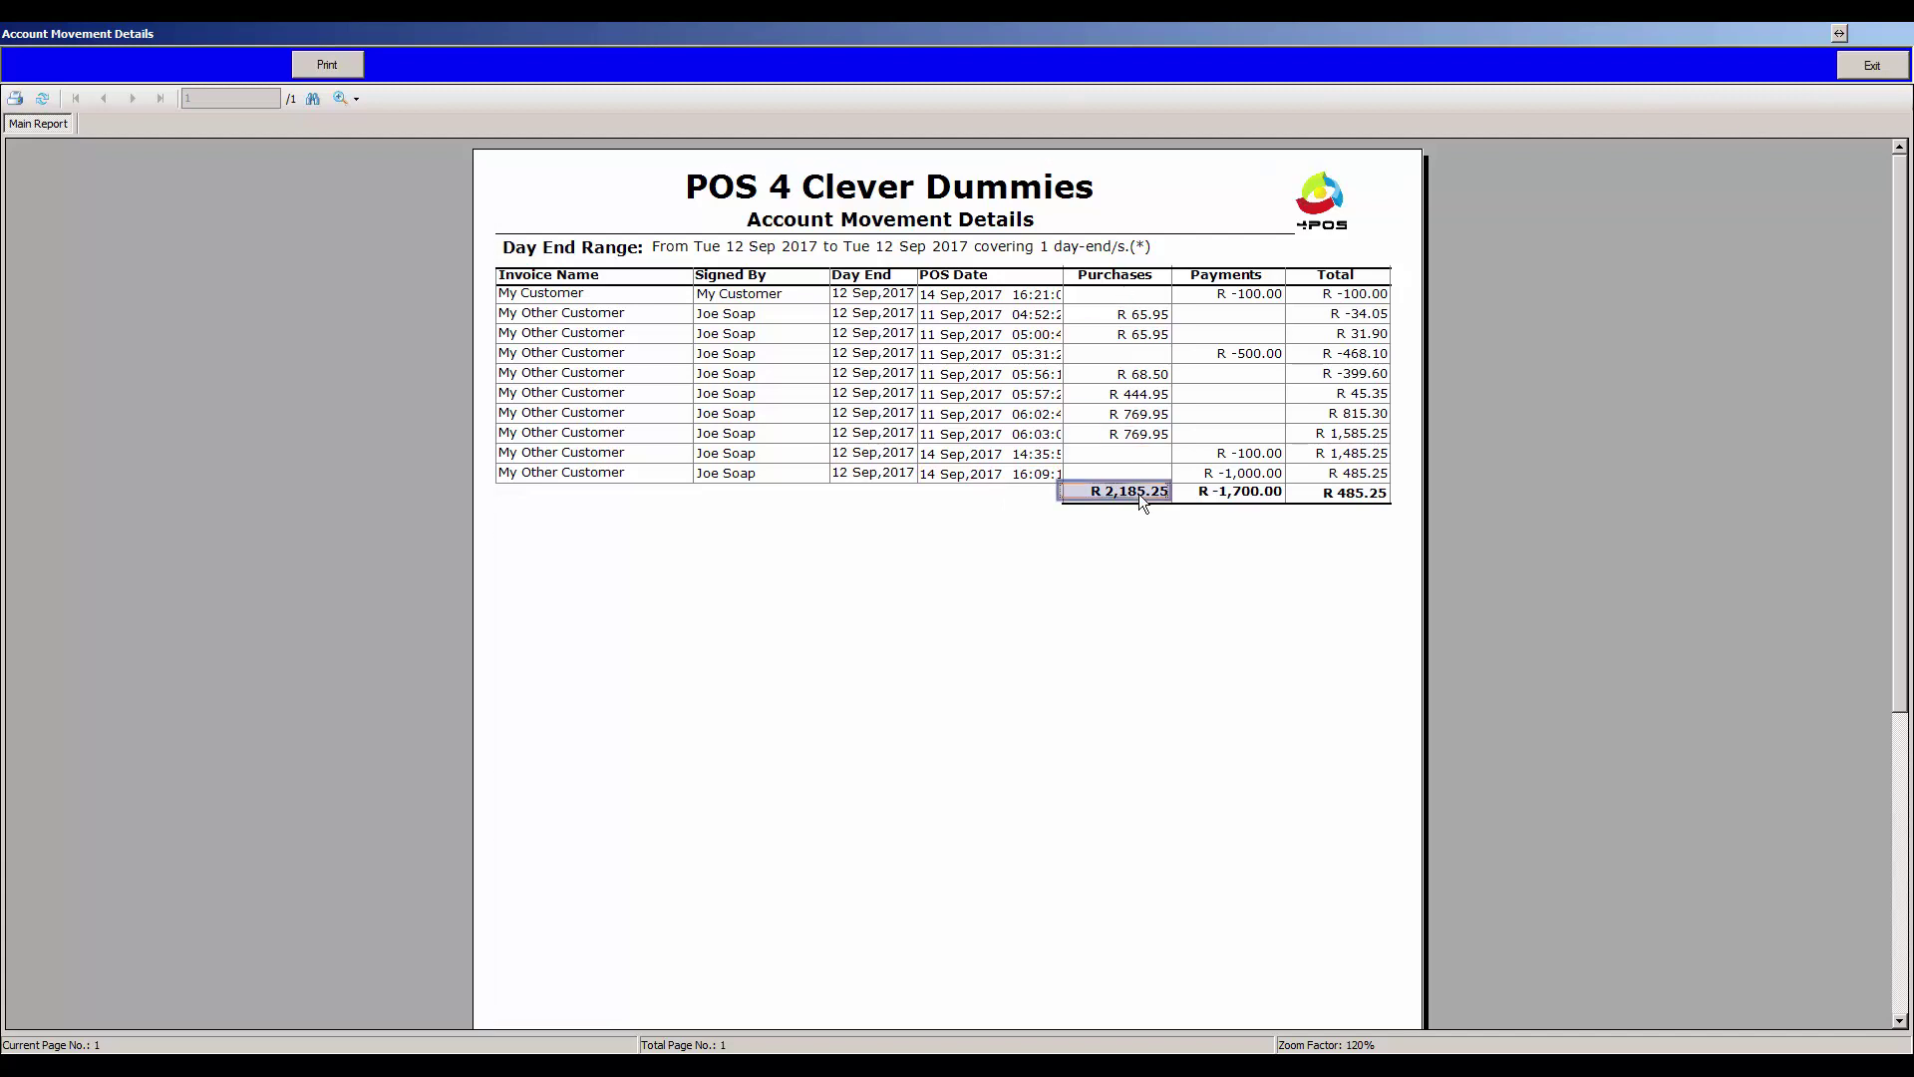
pyautogui.click(1247, 493)
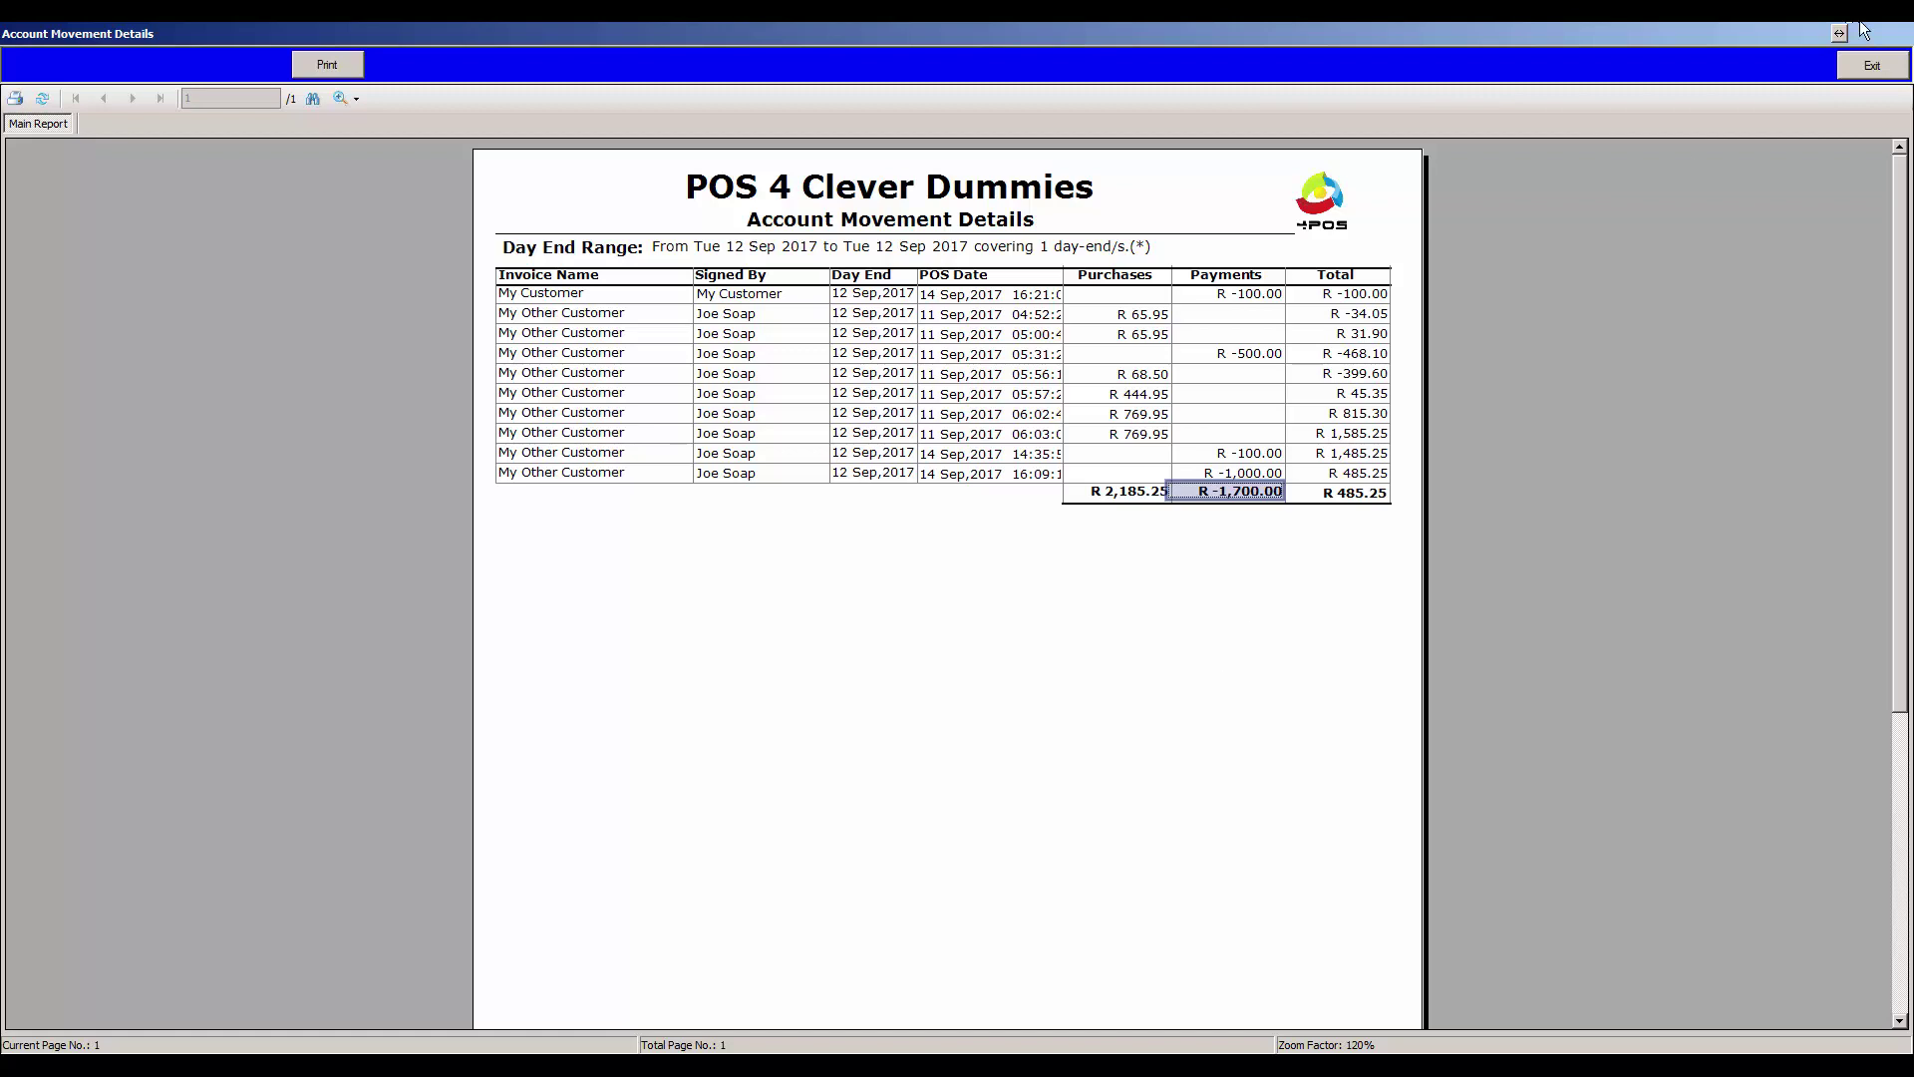
pyautogui.click(1875, 71)
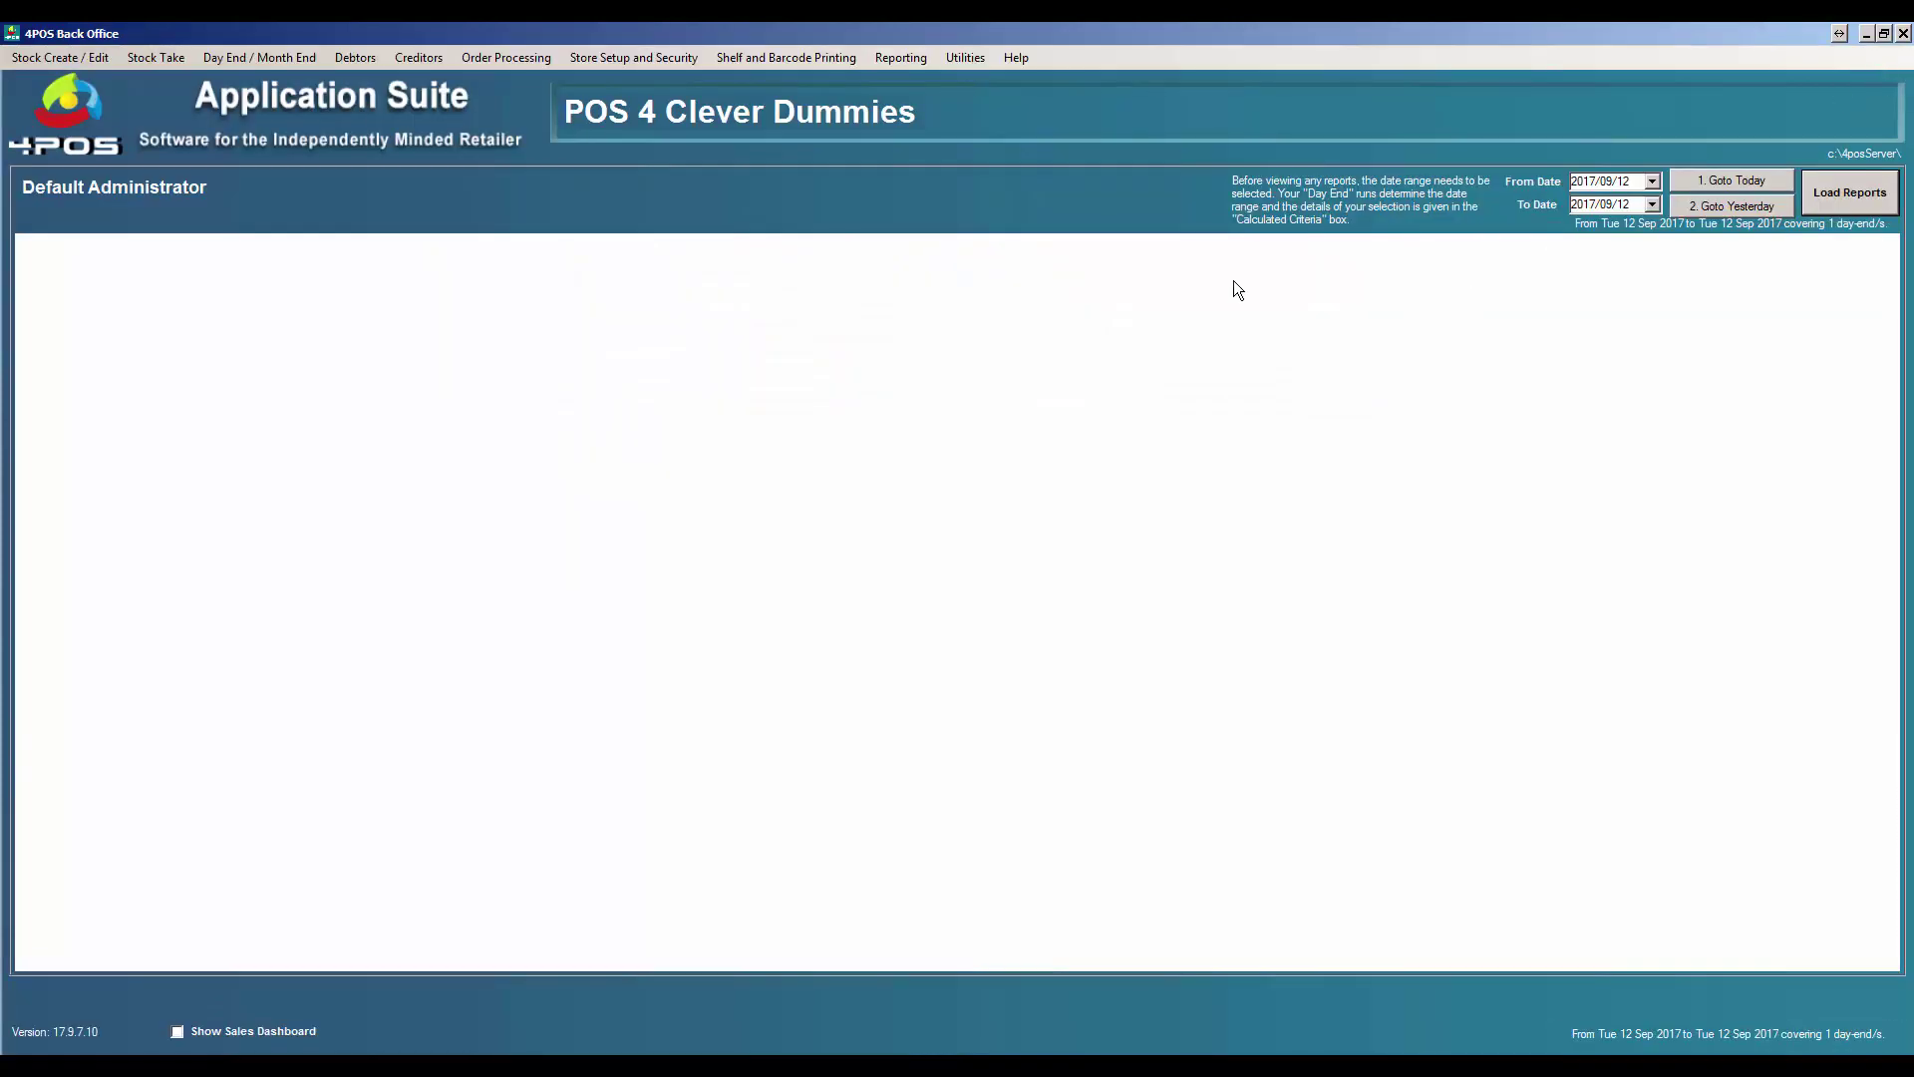
# Step: Run the Debtor Journal Movement report from the Sales Dashboard reporting menu
pyautogui.click(931, 58)
pyautogui.moveTo(943, 124)
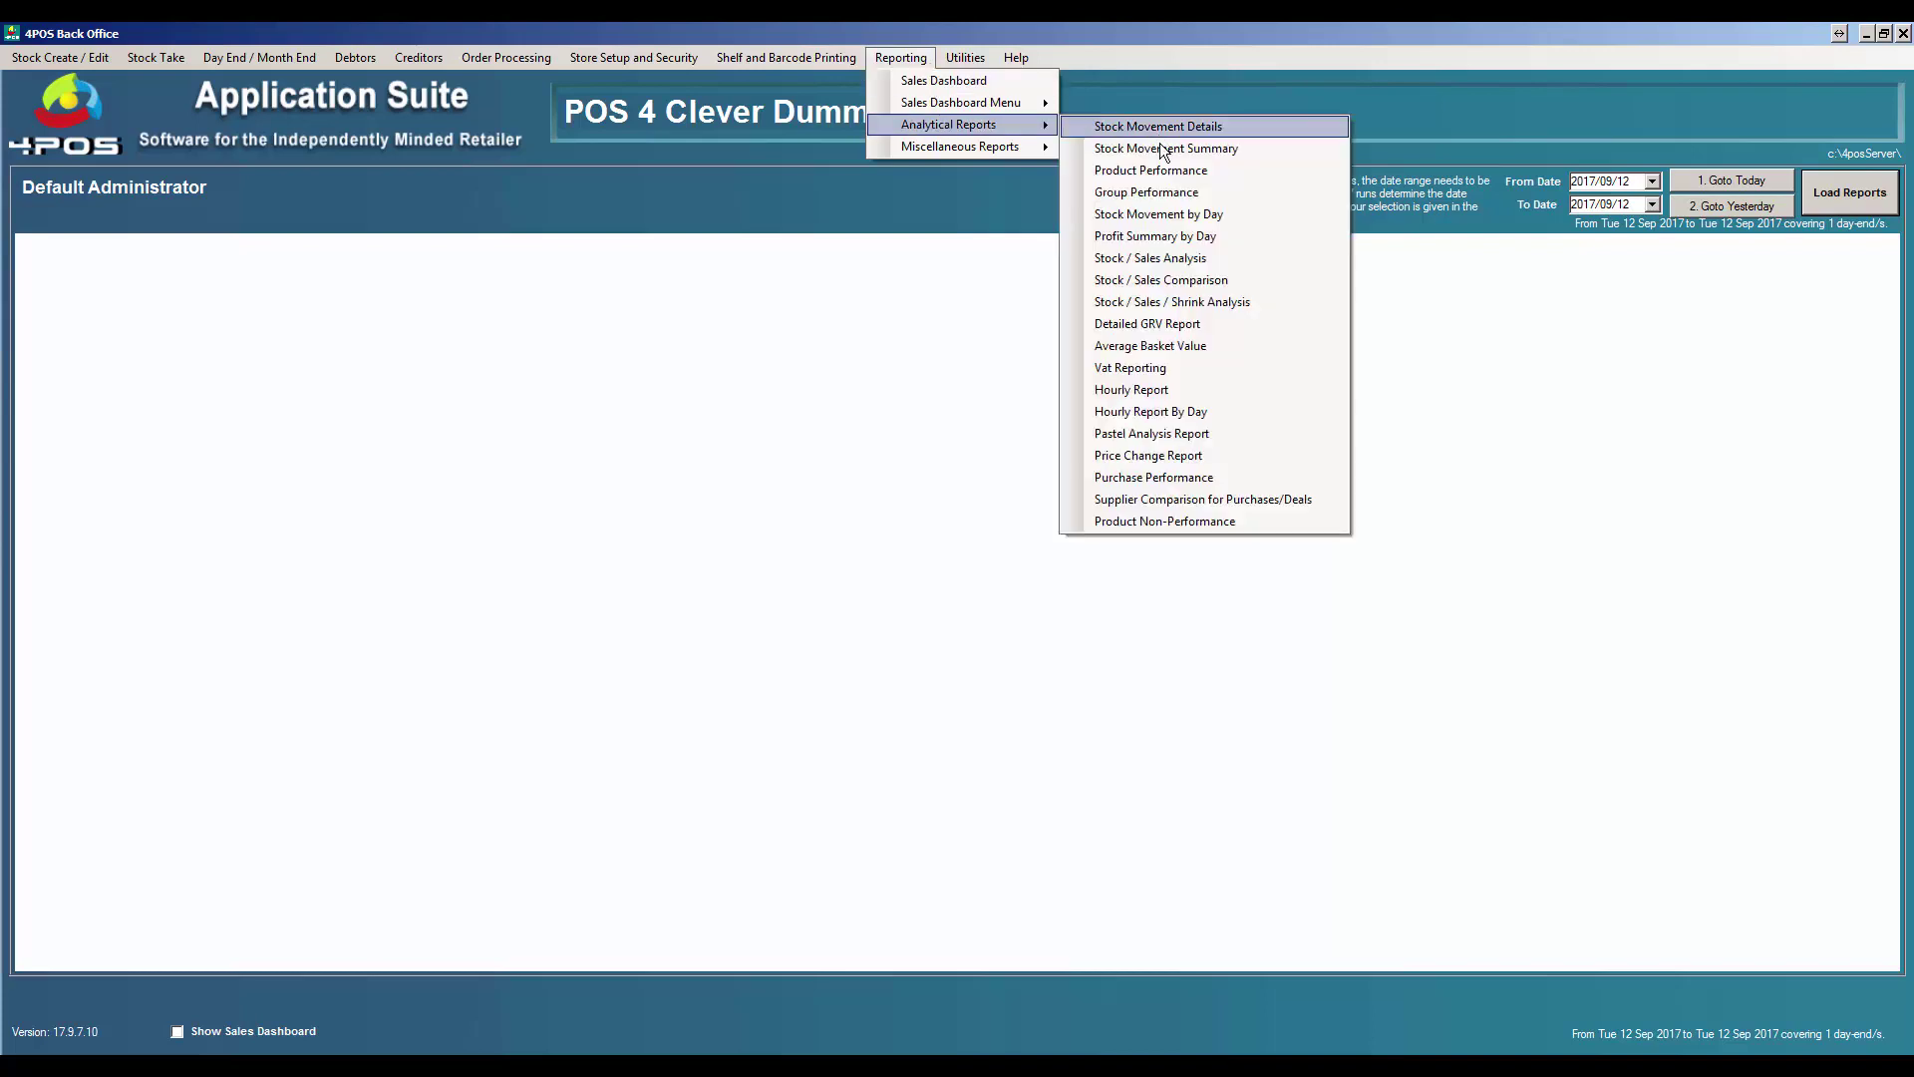
pyautogui.moveTo(1047, 112)
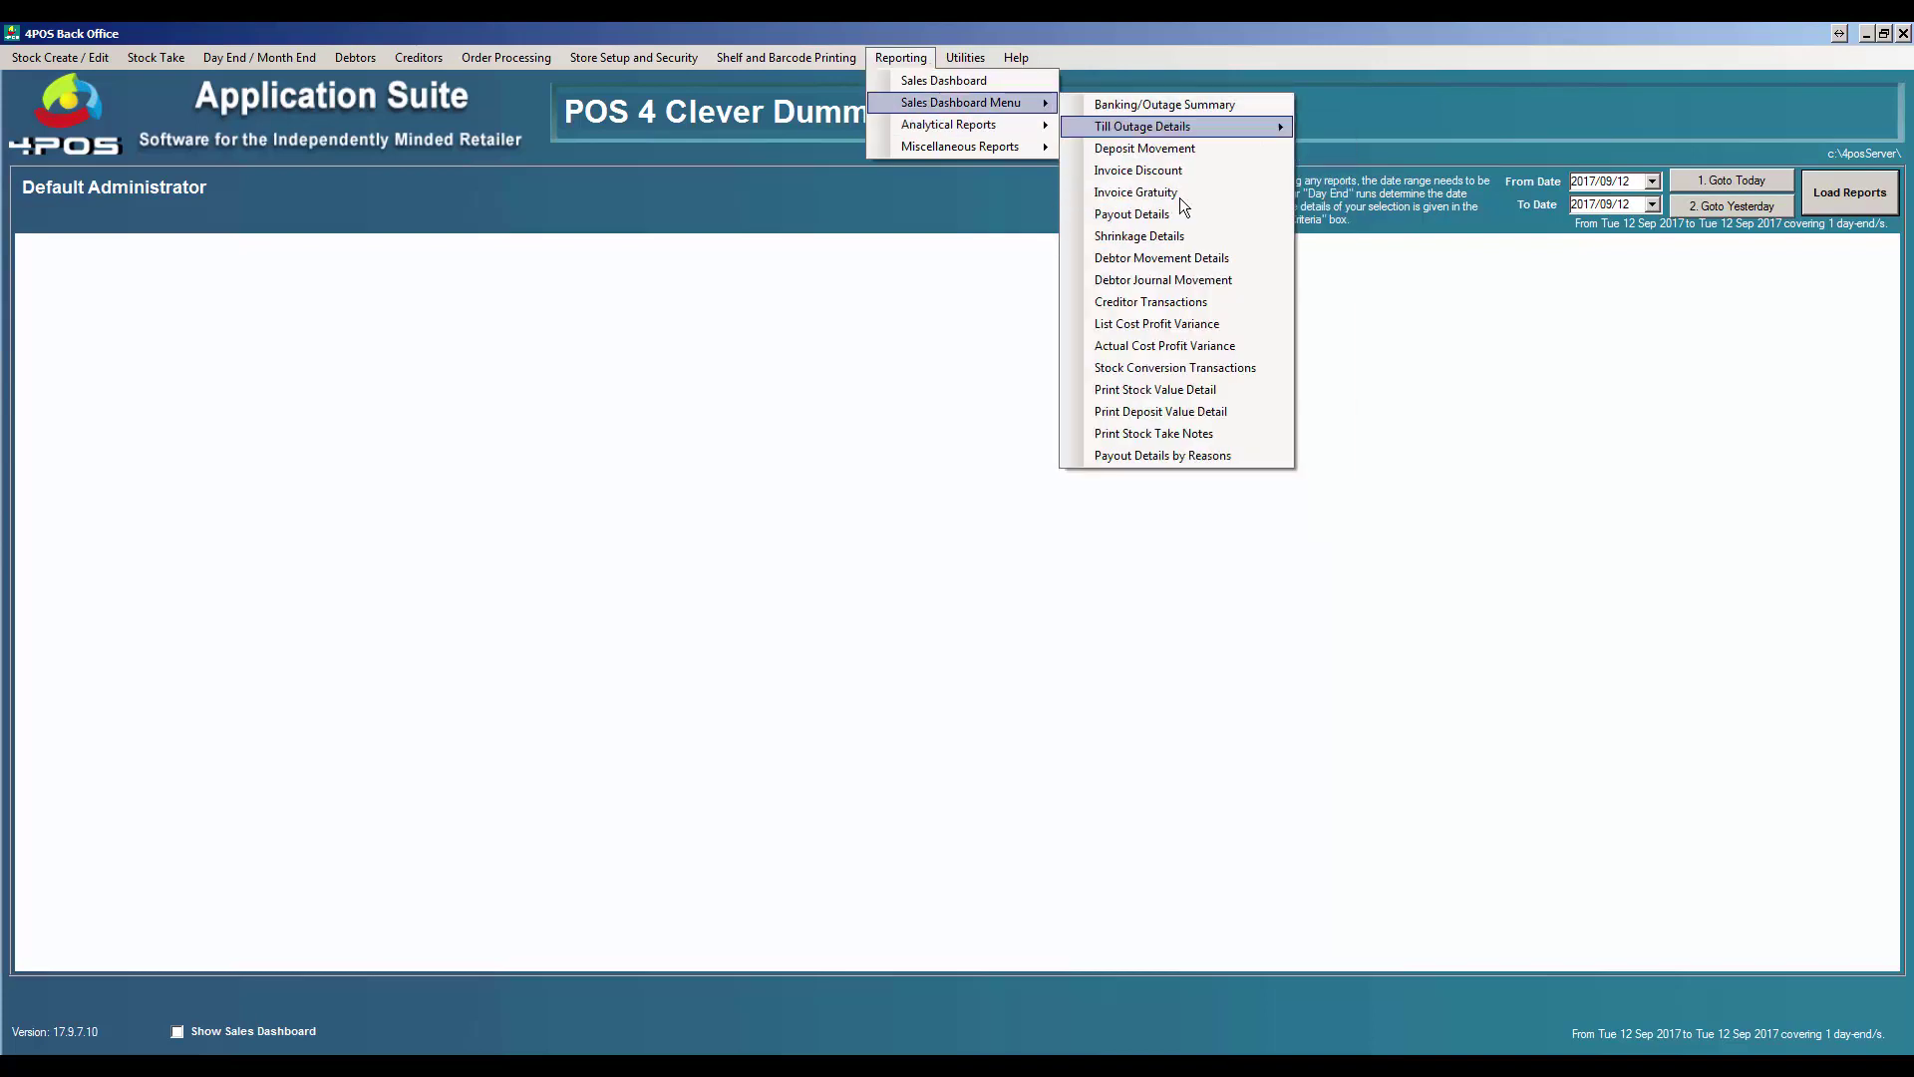
pyautogui.click(1207, 283)
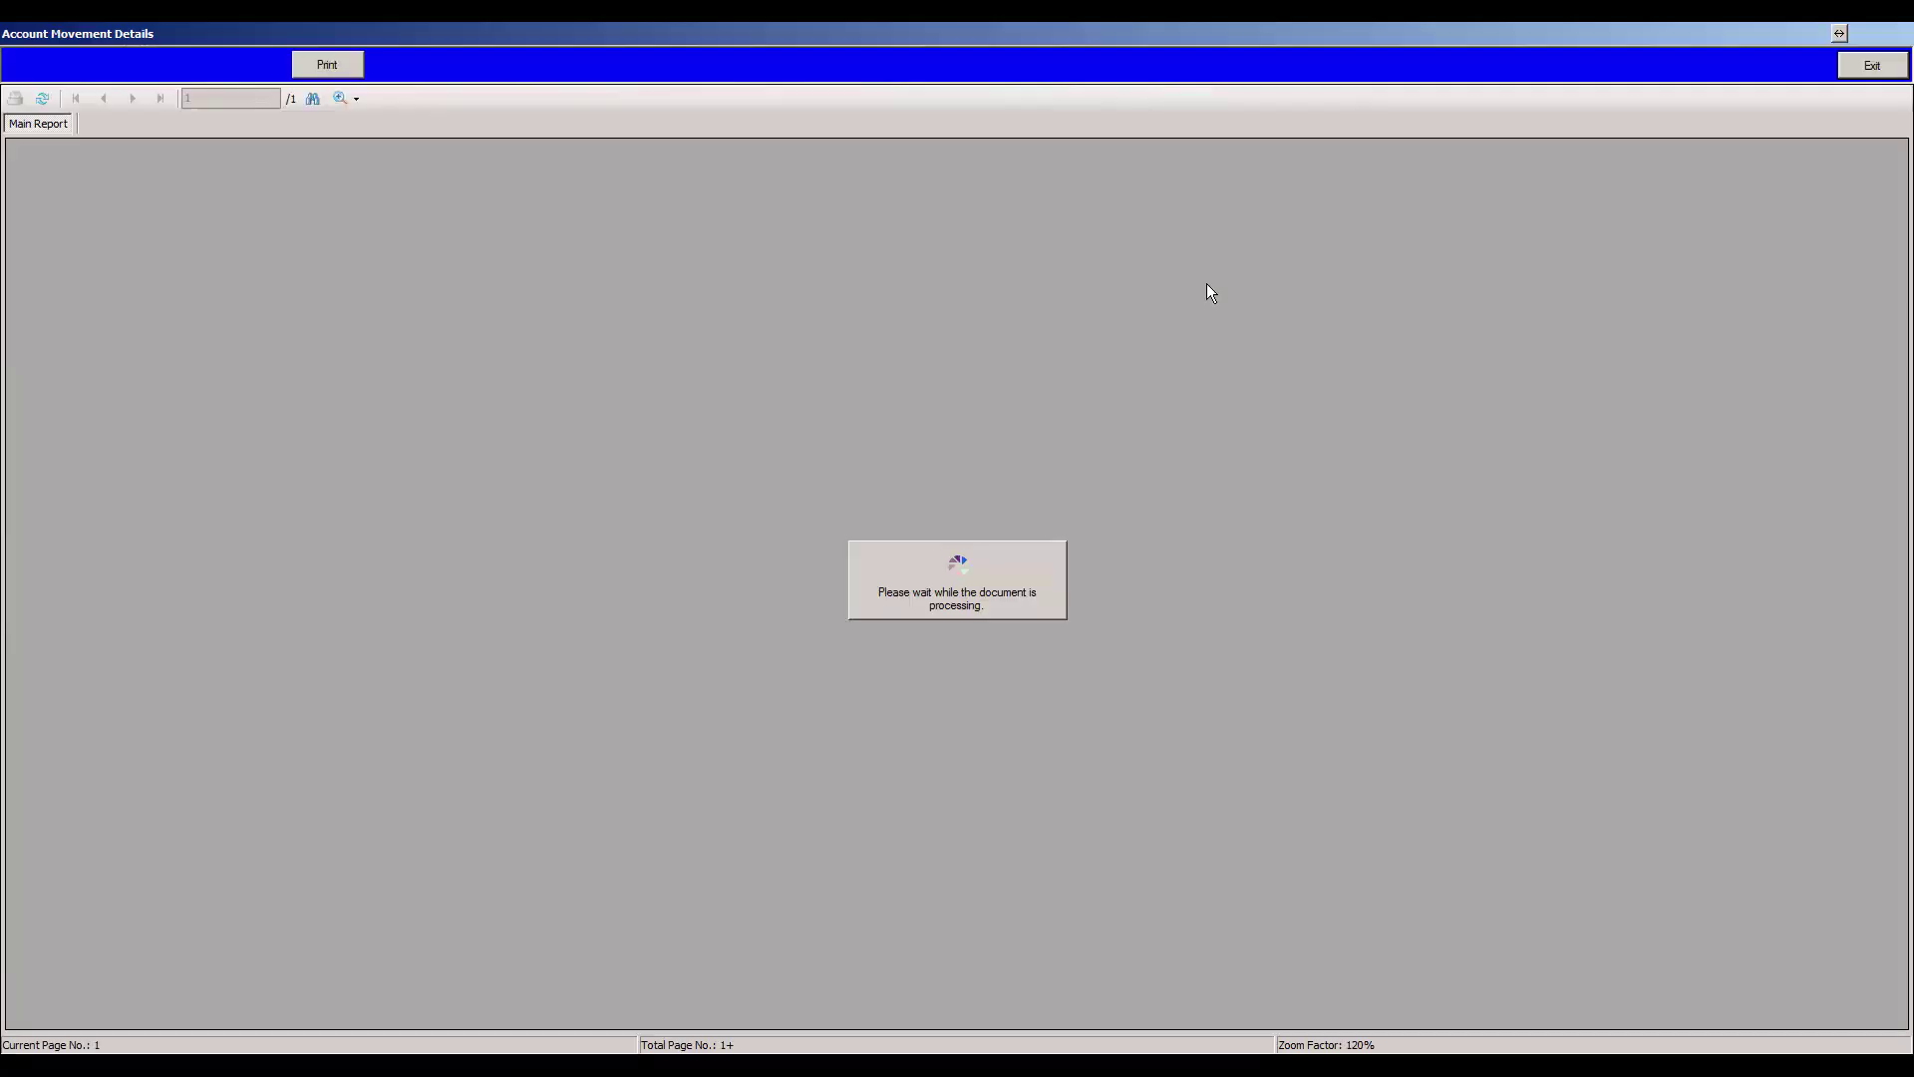